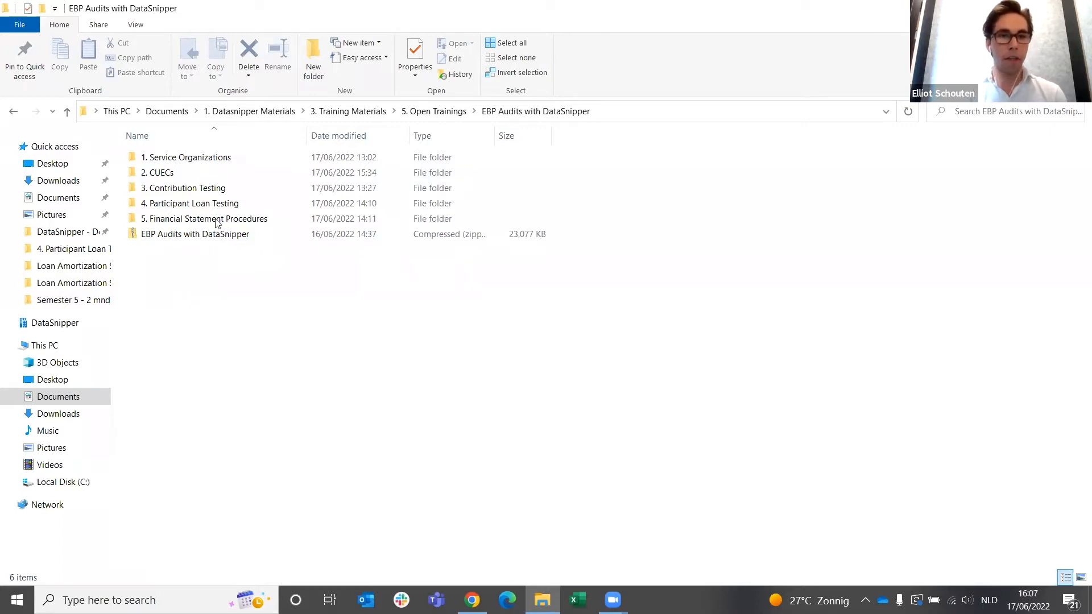
Step: Open the Service Organization assessment workbook from the 1. Service Organizations folder and make room to show more sheet names
{"action": "double_click", "coordinate": [171, 162]}
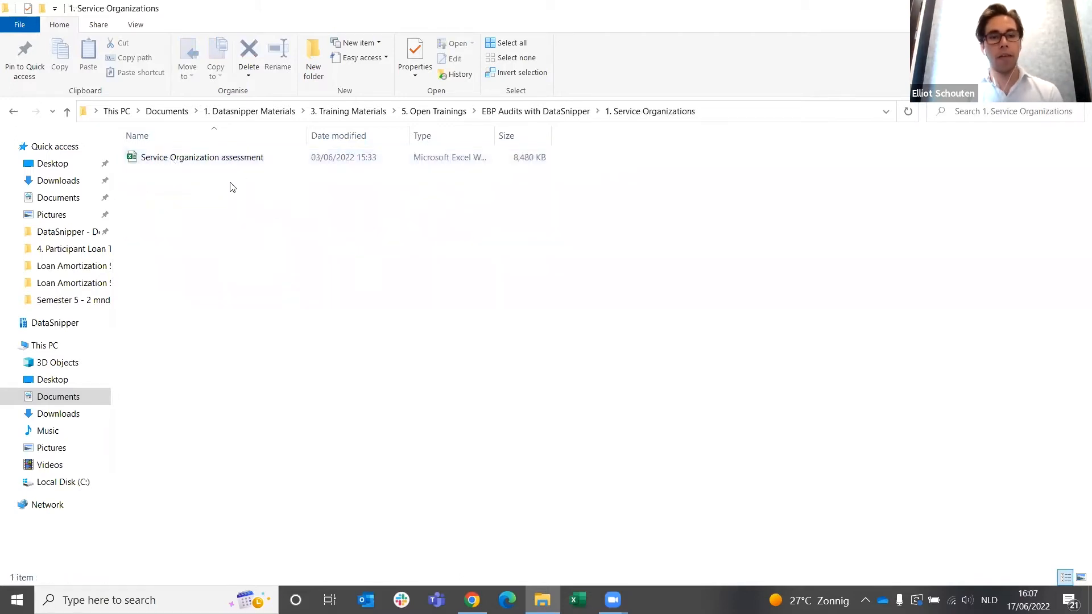
{"action": "double_click", "coordinate": [197, 162]}
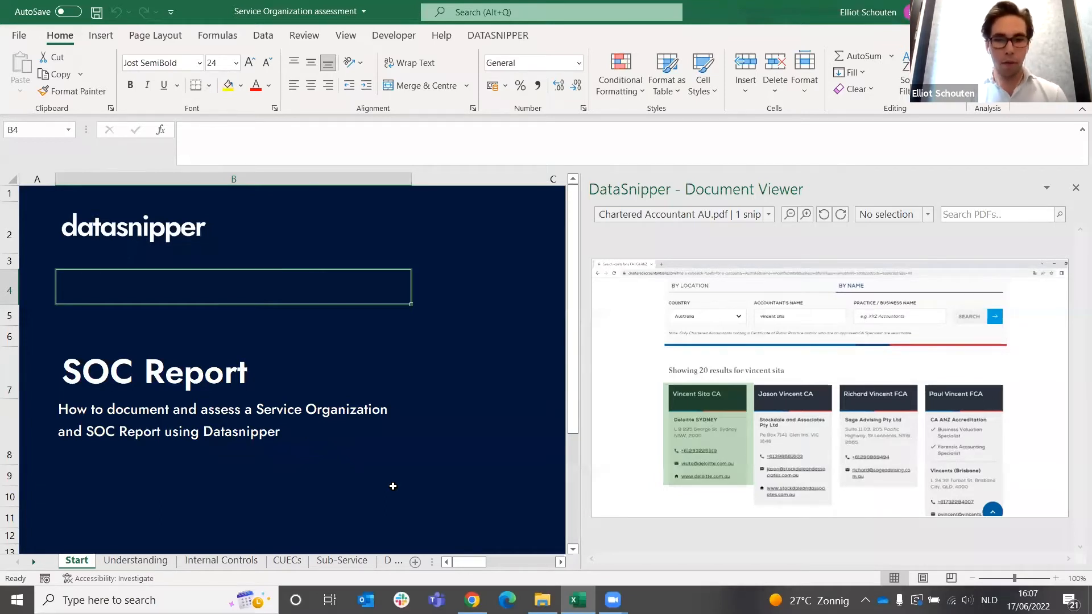
{"action": "left_click_drag", "start_coordinate": [433, 561], "coordinate": [481, 561]}
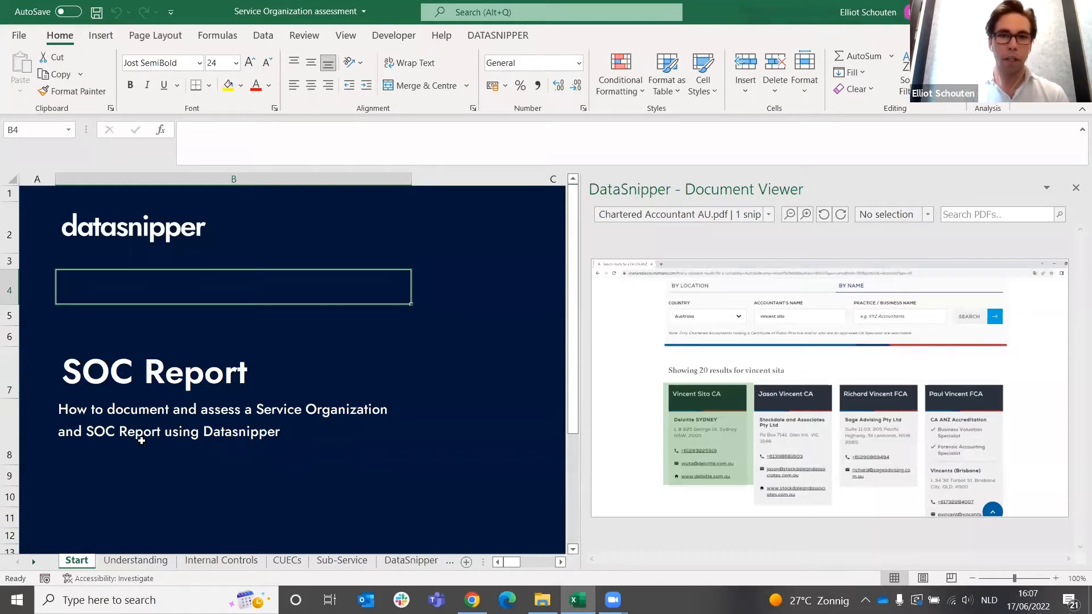
Step: On the Understanding sheet, trace the service organization name, services rendered, contract terms and relationship evidence to their source document snips
{"action": "left_click", "coordinate": [129, 561]}
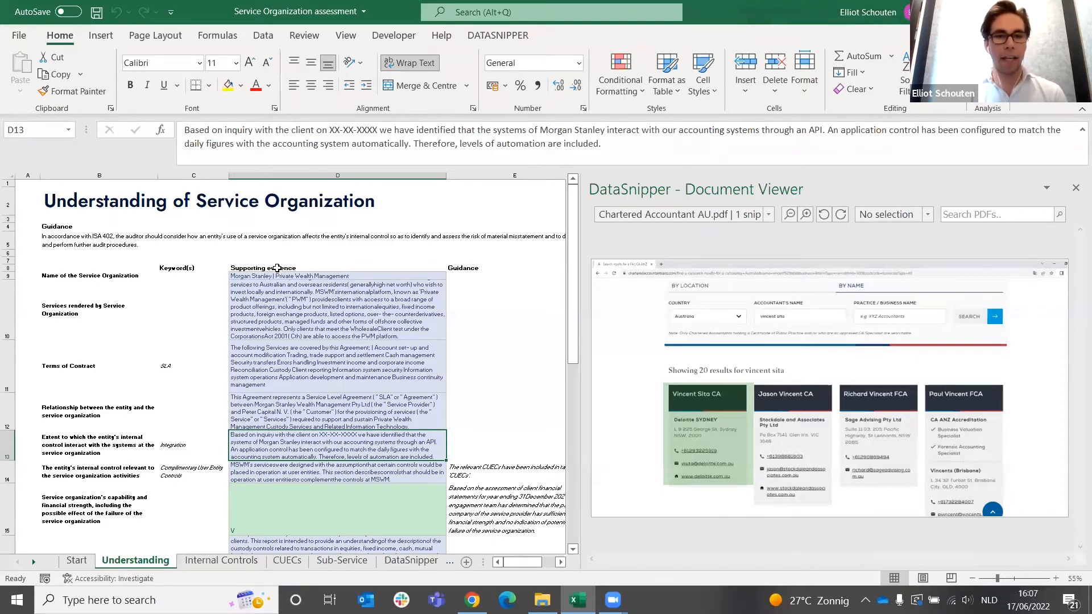
{"action": "scroll", "coordinate": [273, 247], "scroll_direction": "down", "scroll_amount": 3}
{"action": "scroll", "coordinate": [272, 246], "scroll_direction": "up", "scroll_amount": 3}
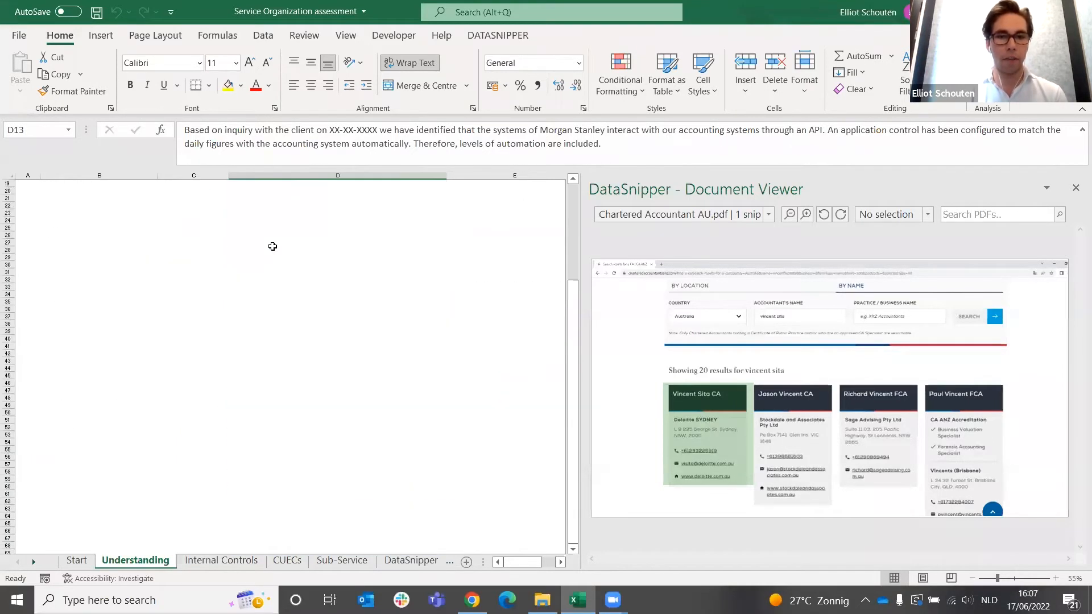
{"action": "left_click", "coordinate": [283, 276]}
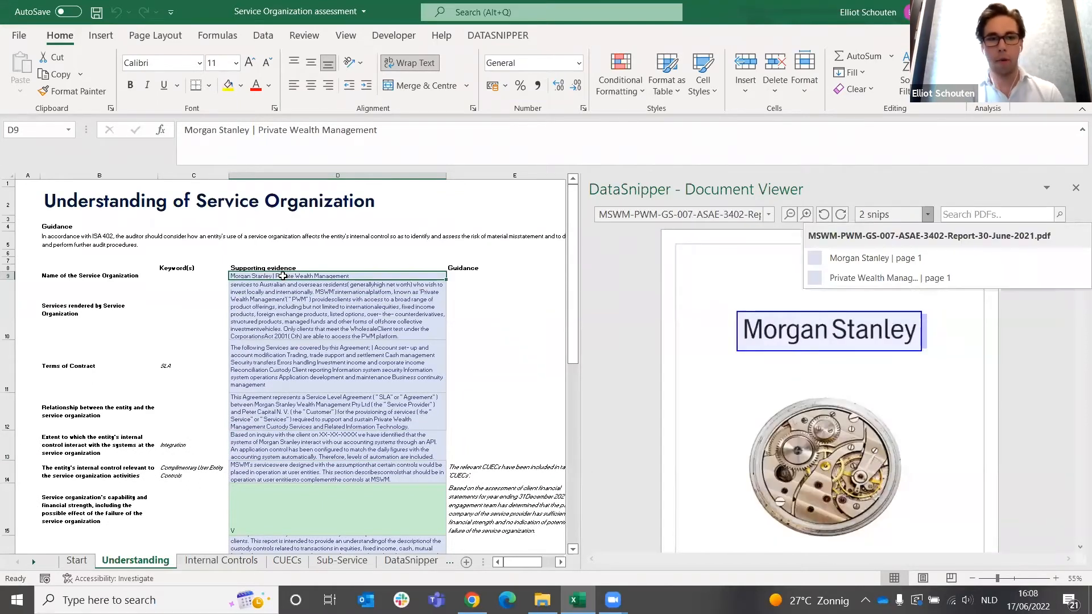
{"action": "key", "text": "Down"}
{"action": "key", "text": "Down"}
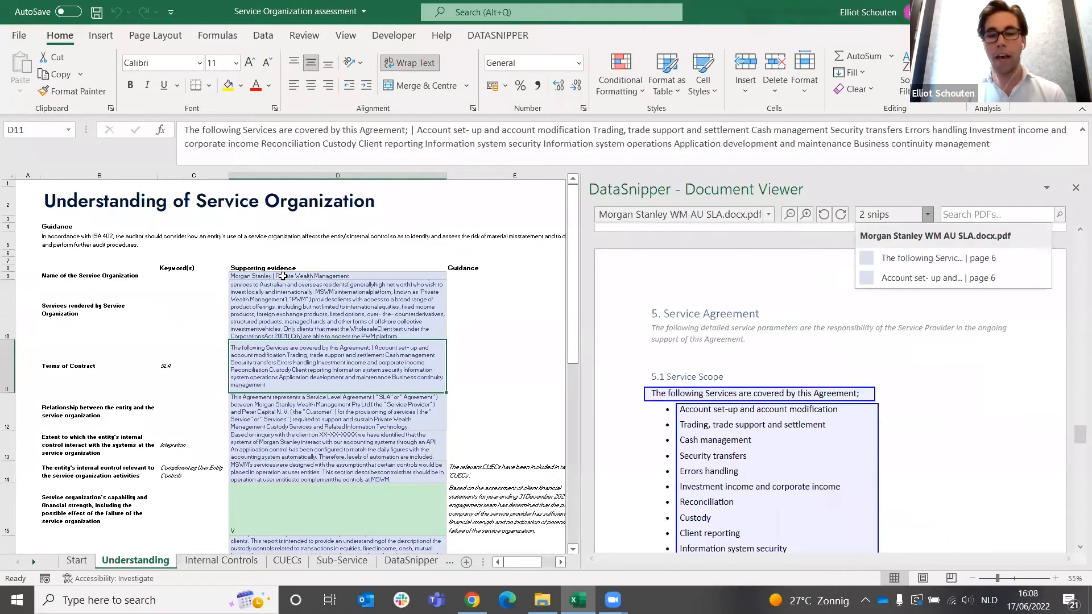
{"action": "key", "text": "Down"}
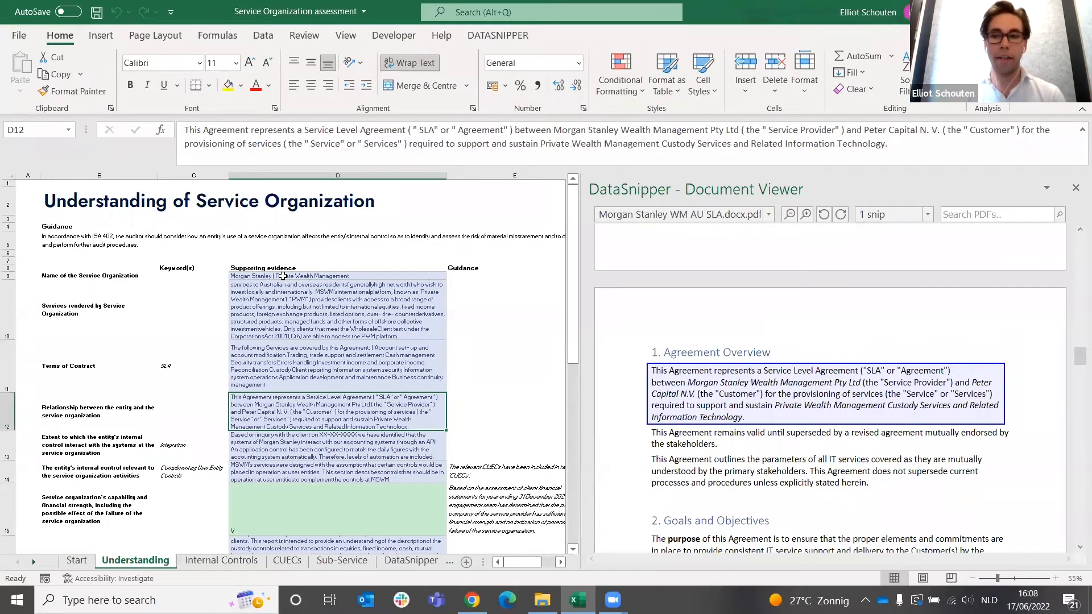
{"action": "key", "text": "Up"}
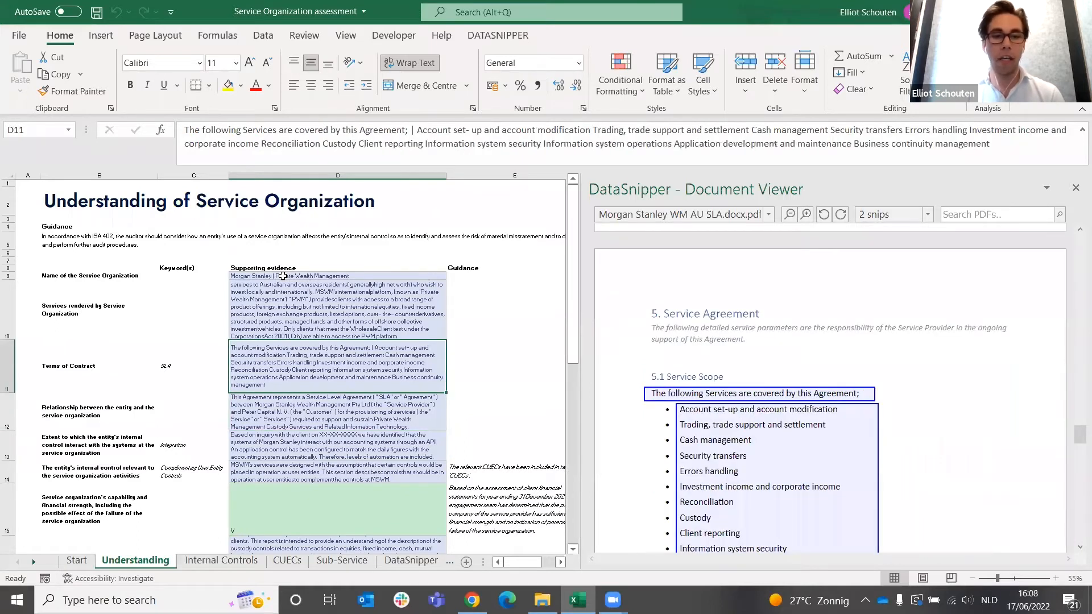
{"action": "key", "text": "Down"}
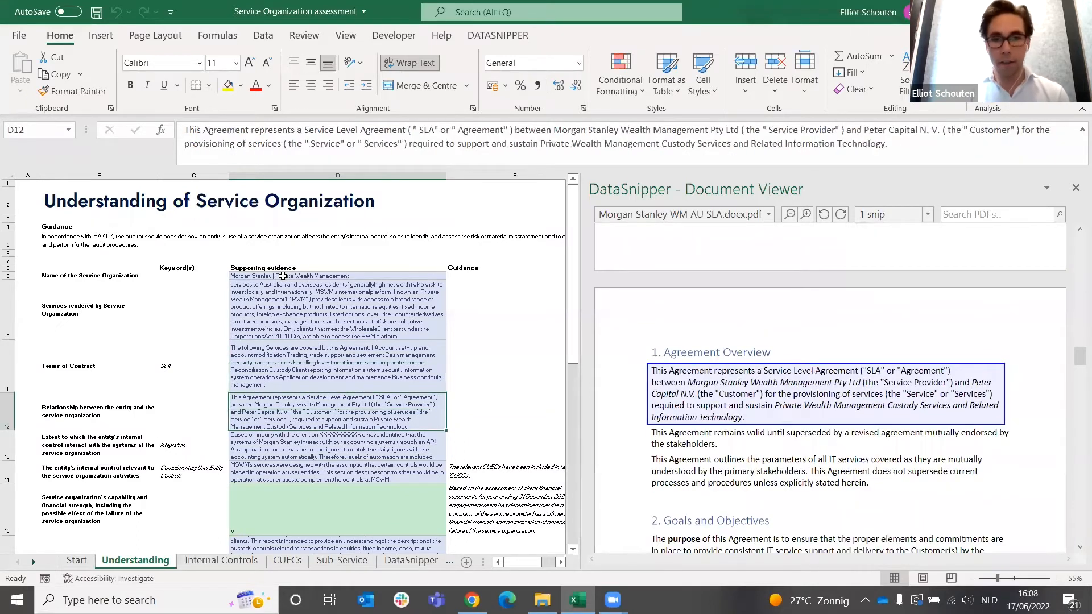
{"action": "key", "text": "Up"}
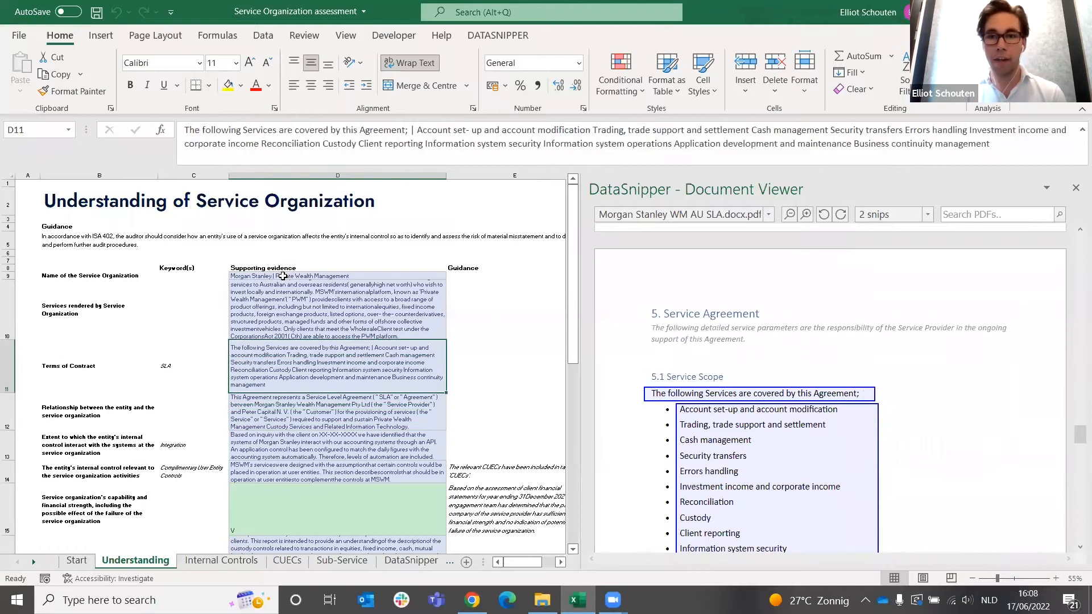
{"action": "key", "text": "Up"}
{"action": "key", "text": "Down"}
{"action": "key", "text": "Down"}
{"action": "key", "text": "Down"}
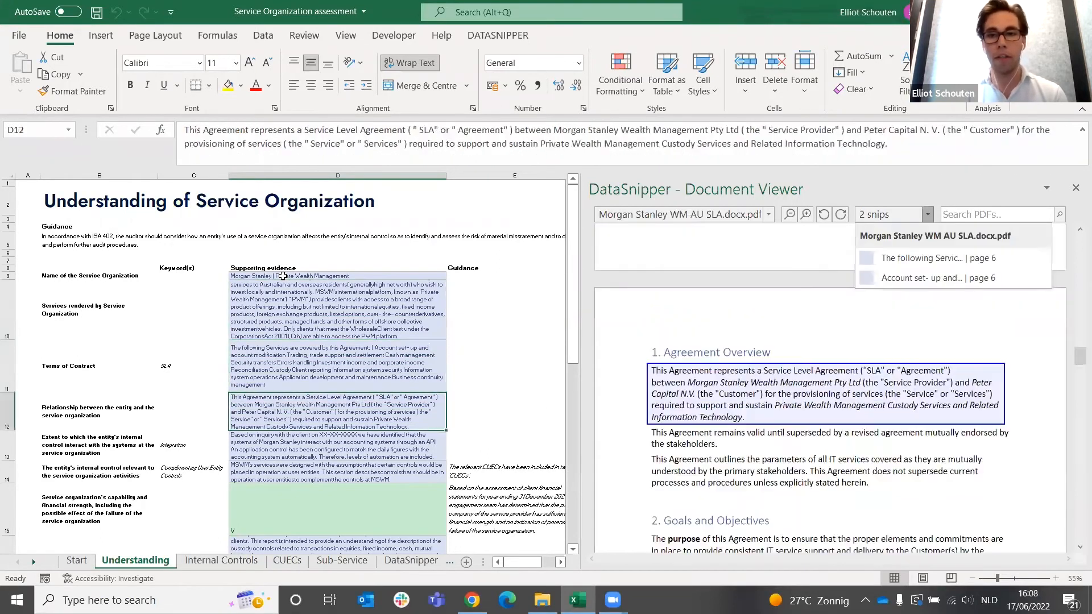
Step: Examine the Understanding sheet's evidence for system interaction, relevant internal controls, financial strength and information system controls against the source documents
{"action": "key", "text": "Down"}
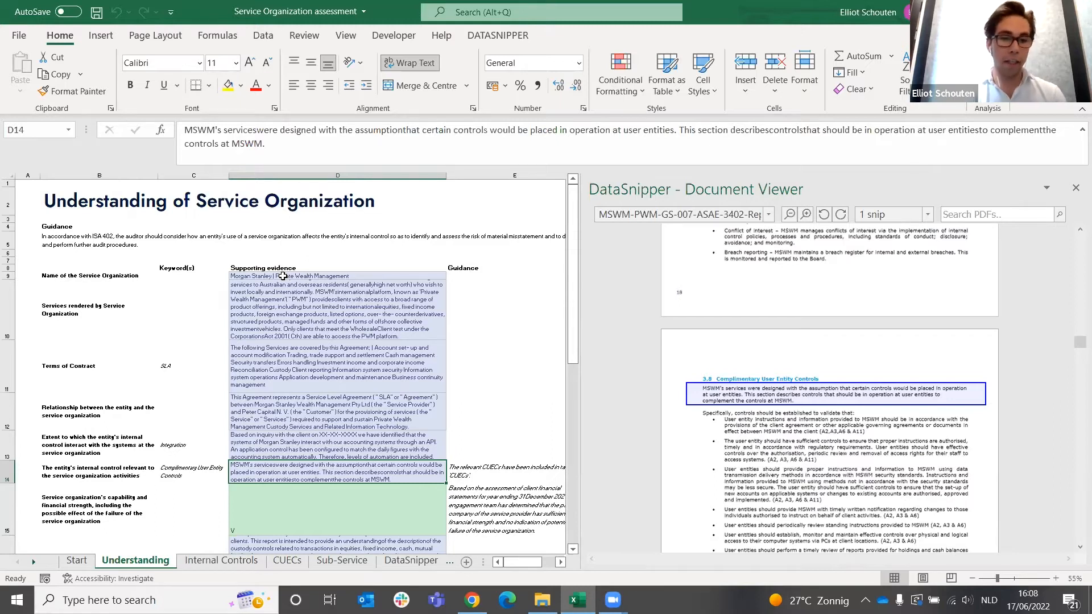
{"action": "key", "text": "Down"}
{"action": "key", "text": "Down"}
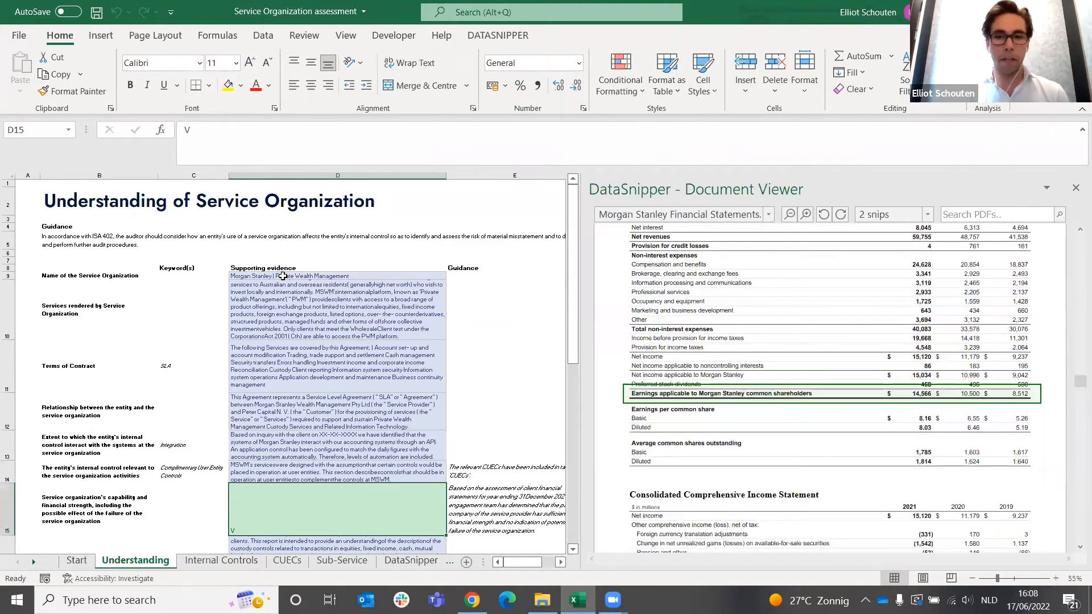
{"action": "key", "text": "Up"}
{"action": "key", "text": "Up"}
{"action": "key", "text": "Up"}
{"action": "key", "text": "Up"}
{"action": "key", "text": "Up"}
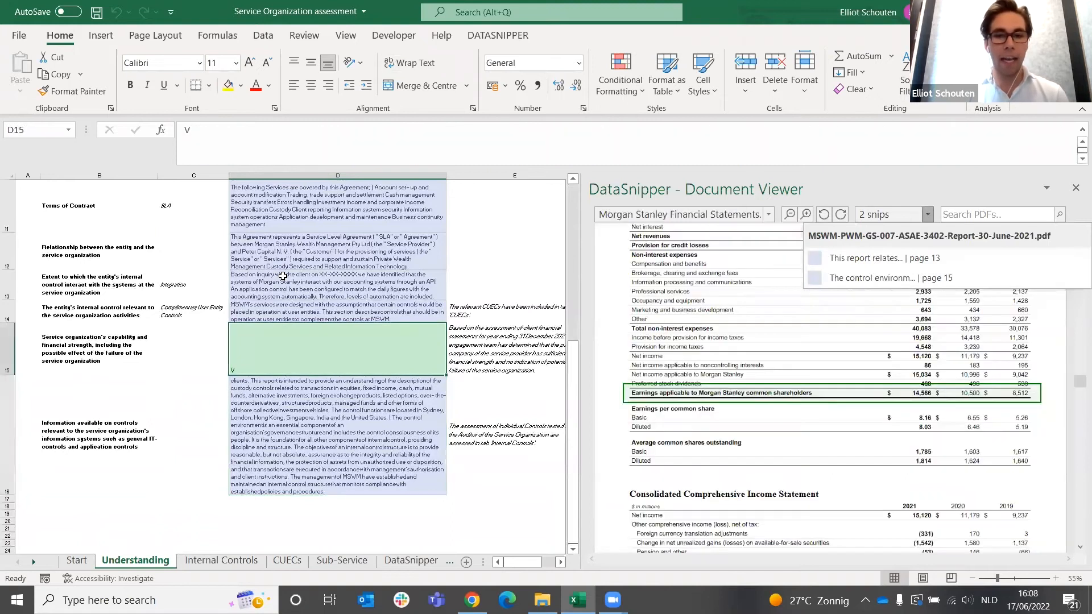
{"action": "key", "text": "Up"}
{"action": "key", "text": "Up"}
{"action": "key", "text": "Up"}
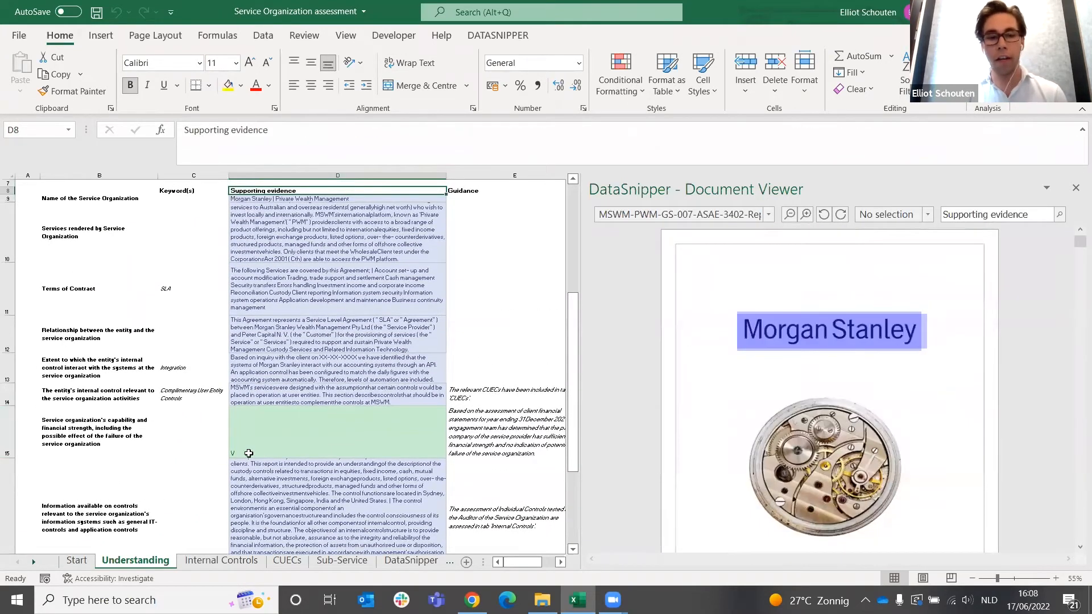
{"action": "scroll", "coordinate": [235, 452], "scroll_direction": "up", "scroll_amount": 1}
{"action": "scroll", "coordinate": [235, 453], "scroll_direction": "up", "scroll_amount": 3}
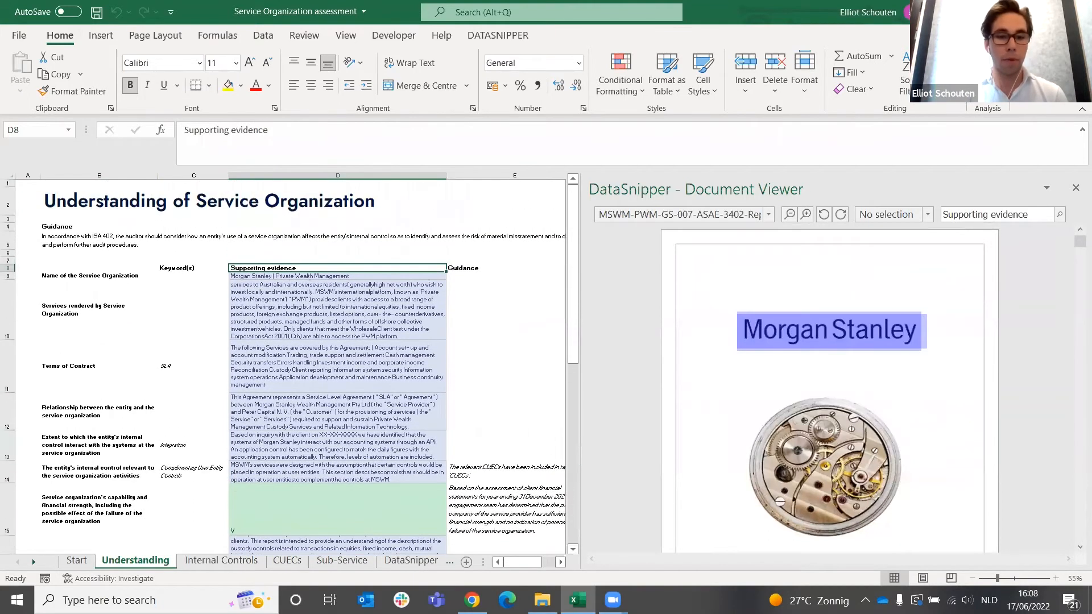
Step: Open the Internal Controls sheet and view the source snip behind the Entity cell and the overview of its sections
{"action": "left_click", "coordinate": [204, 562]}
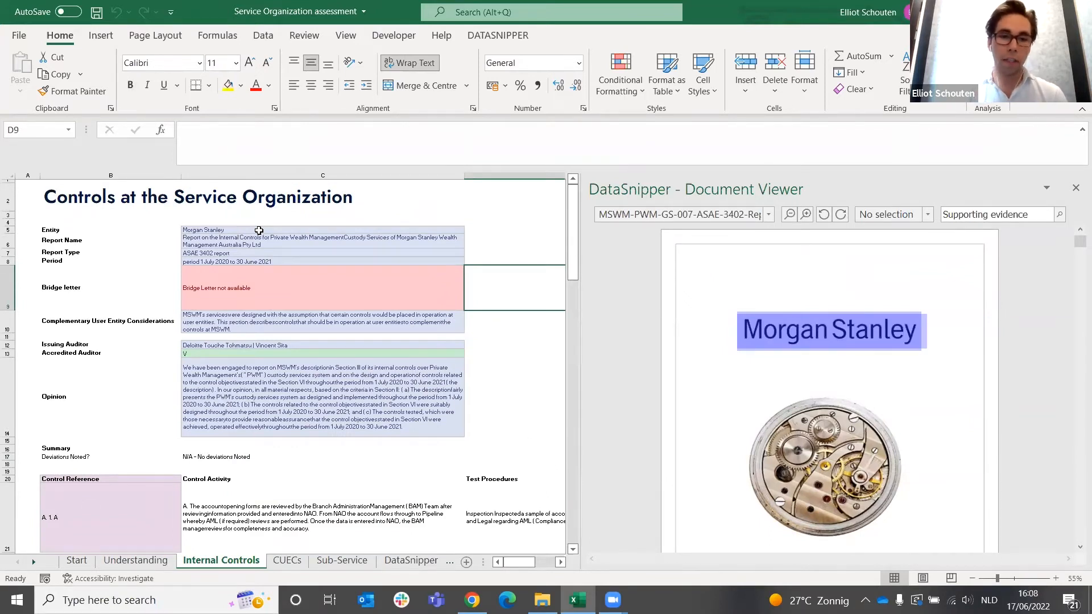
{"action": "left_click", "coordinate": [255, 230]}
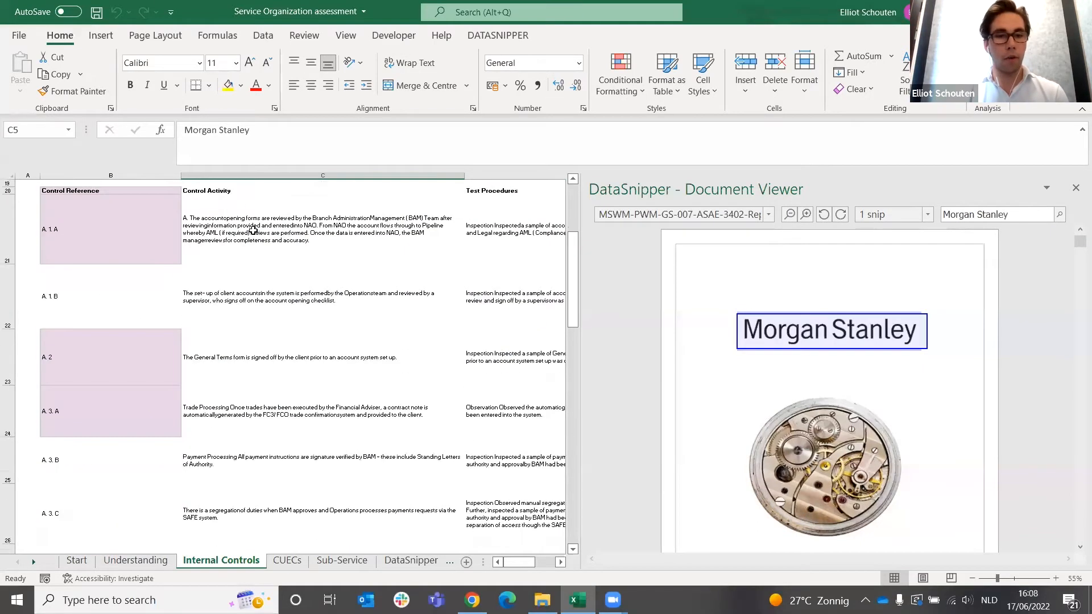
{"action": "scroll", "coordinate": [316, 382], "scroll_direction": "down", "scroll_amount": 2}
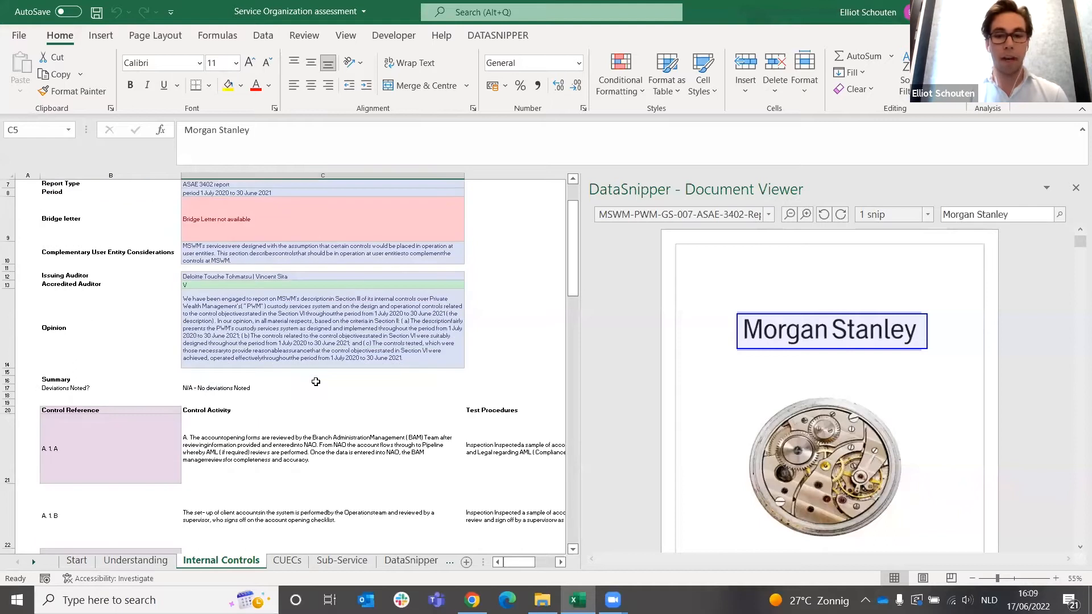
Step: Widen the worksheet area and trace control A.1.A to its table snip, reviewing its control activity, test procedures and results of tests
{"action": "left_click_drag", "start_coordinate": [579, 377], "coordinate": [718, 376]}
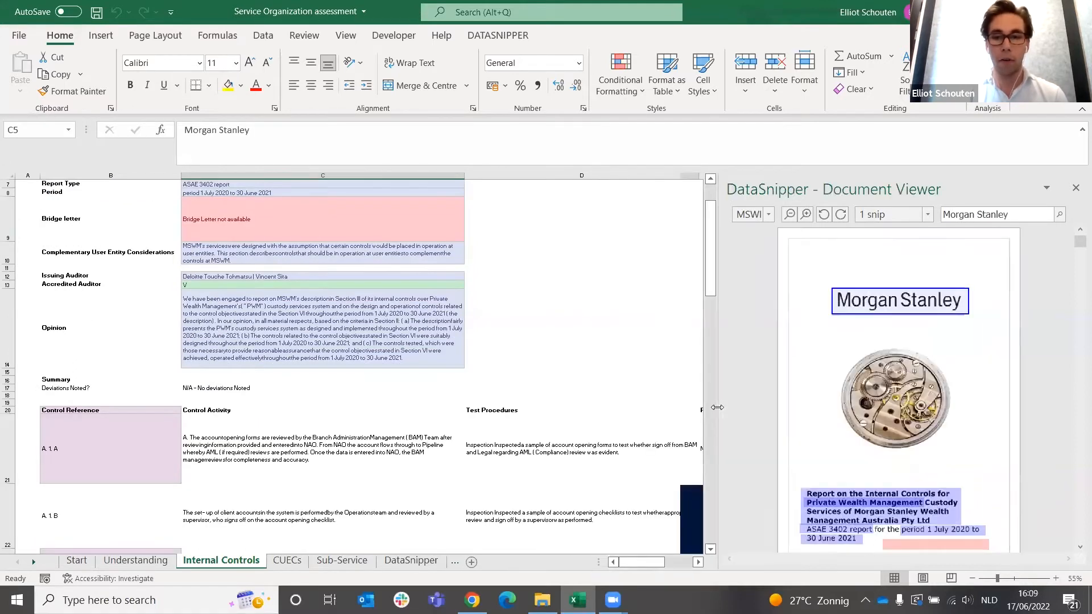
{"action": "left_click", "coordinate": [171, 418]}
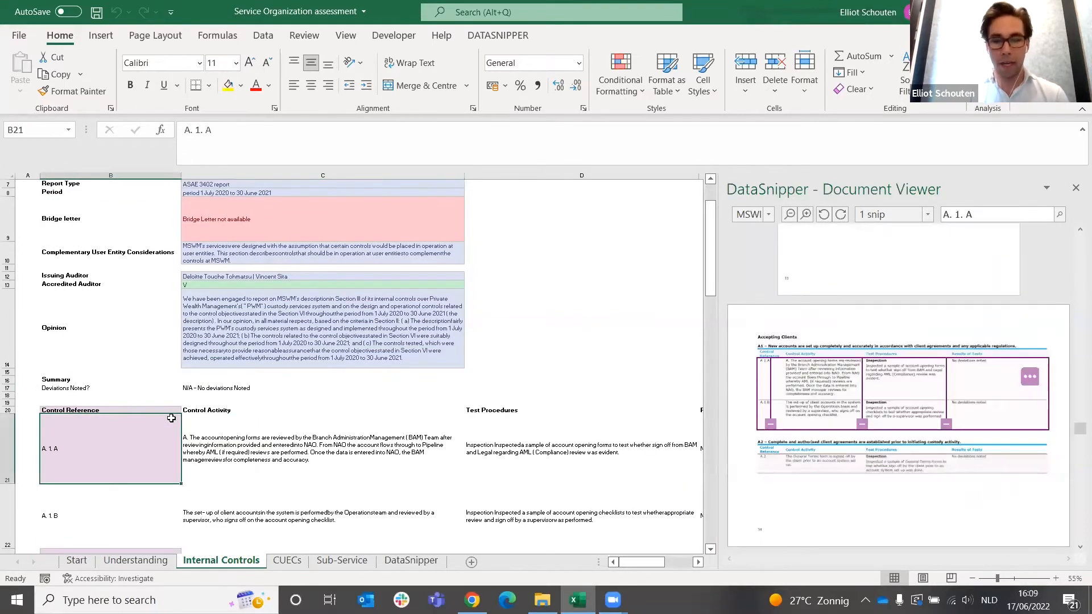
{"action": "key", "text": "Up"}
{"action": "key", "text": "Down"}
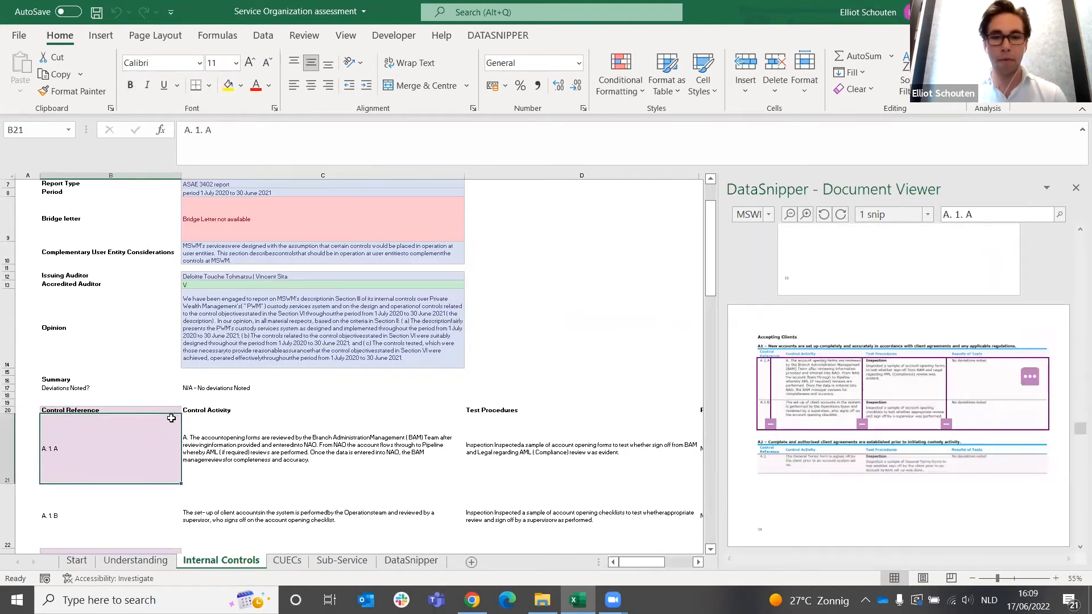
{"action": "key", "text": "Right"}
{"action": "key", "text": "Right"}
{"action": "key", "text": "Right"}
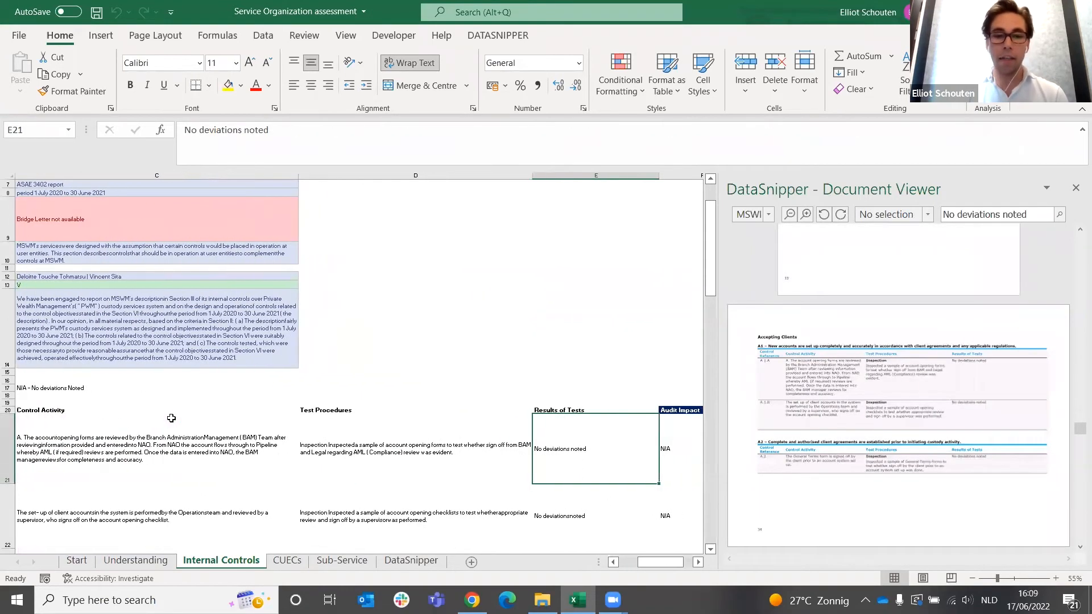
{"action": "key", "text": "Right"}
{"action": "key", "text": "Left"}
{"action": "key", "text": "Left"}
{"action": "key", "text": "Left"}
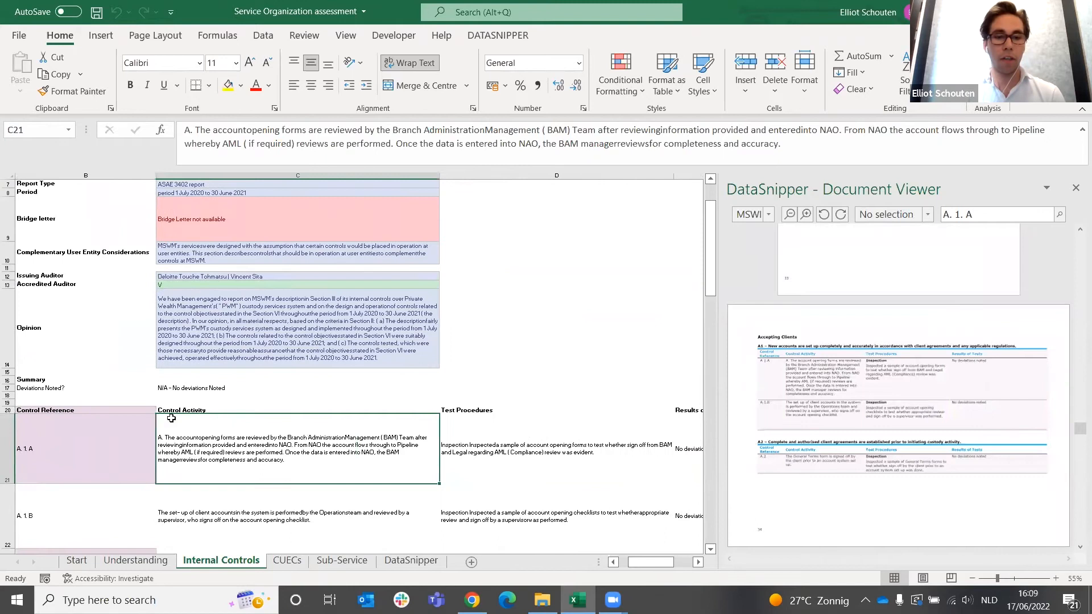
{"action": "key", "text": "Right"}
{"action": "key", "text": "Right"}
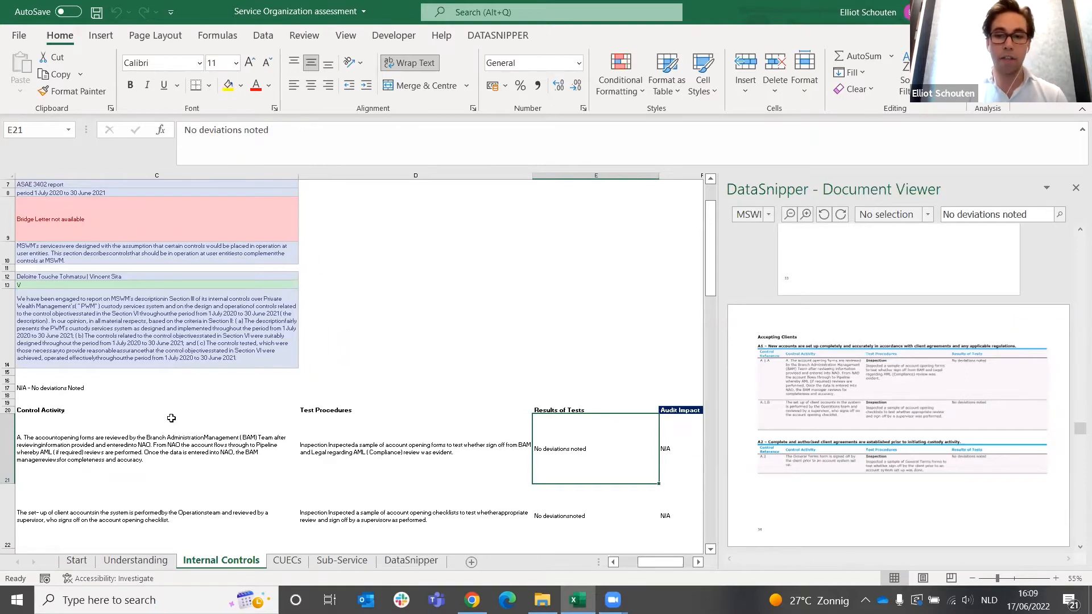
{"action": "key", "text": "Left"}
{"action": "key", "text": "Left"}
{"action": "key", "text": "Left"}
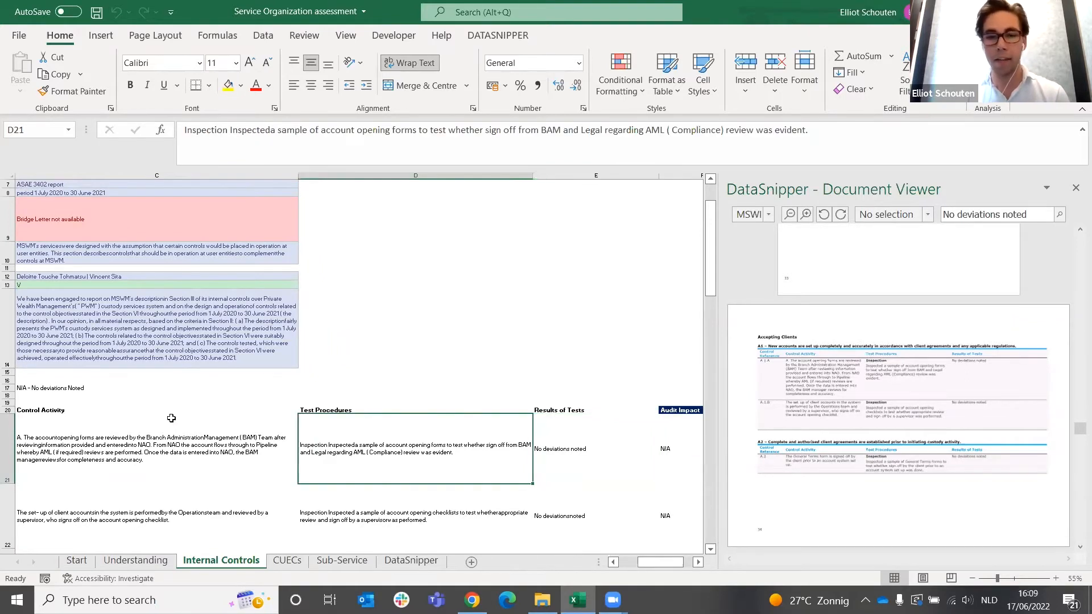
Step: Go through the control references below A.1.A down to A.14.C, comparing them with the control tables in the source report
{"action": "key", "text": "Down"}
{"action": "key", "text": "Down"}
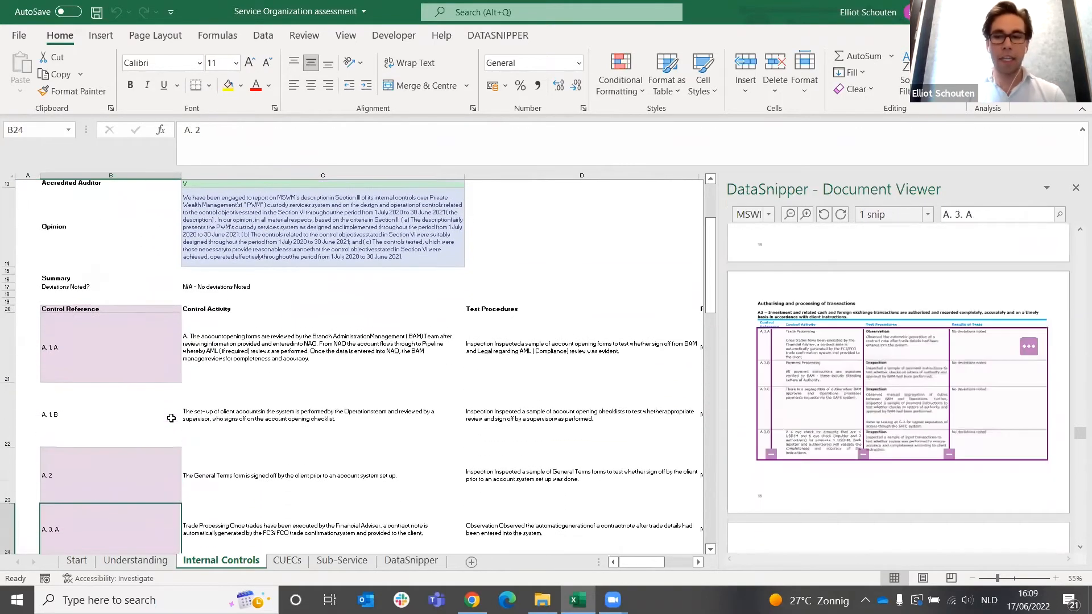
{"action": "key", "text": "Down"}
{"action": "key", "text": "Down"}
{"action": "key", "text": "Down"}
{"action": "key", "text": "Down"}
{"action": "key", "text": "Down"}
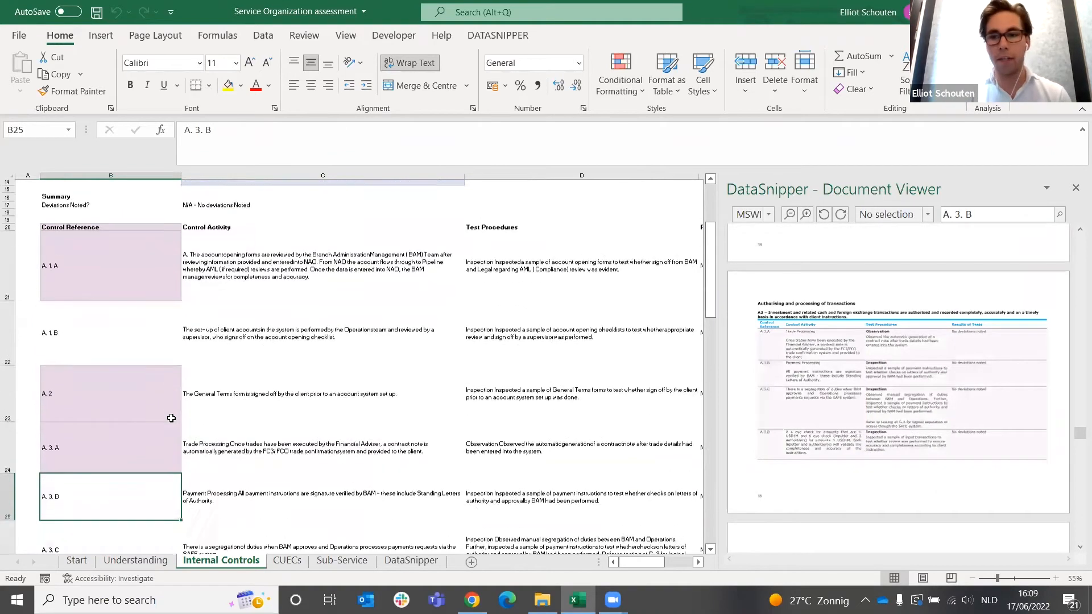
{"action": "key", "text": "Down"}
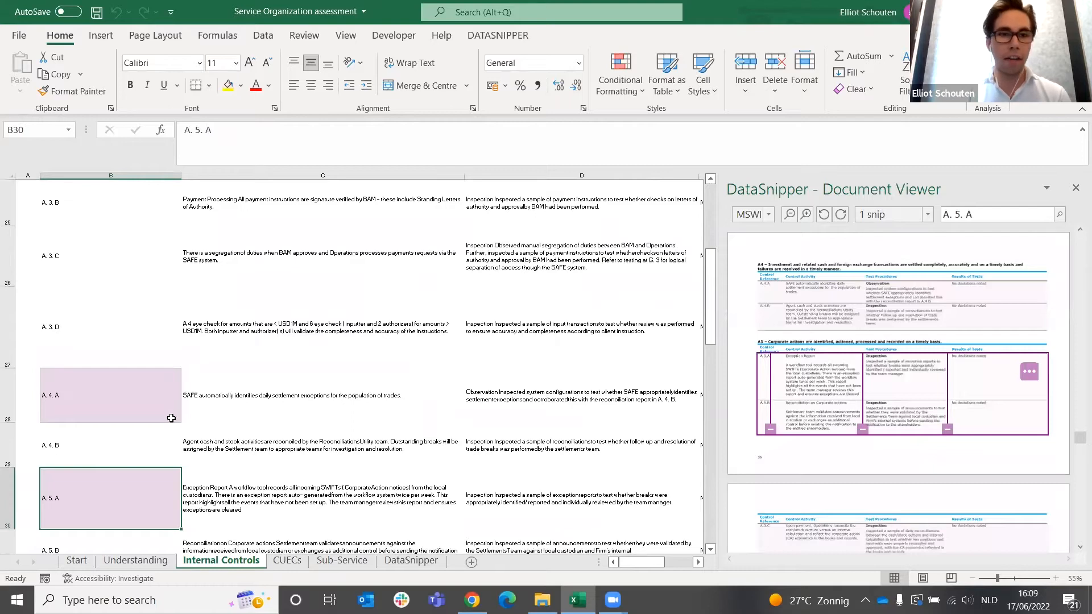
{"action": "key", "text": "Down"}
{"action": "key", "text": "Down"}
{"action": "key", "text": "Down"}
{"action": "key", "text": "Down"}
{"action": "key", "text": "Down"}
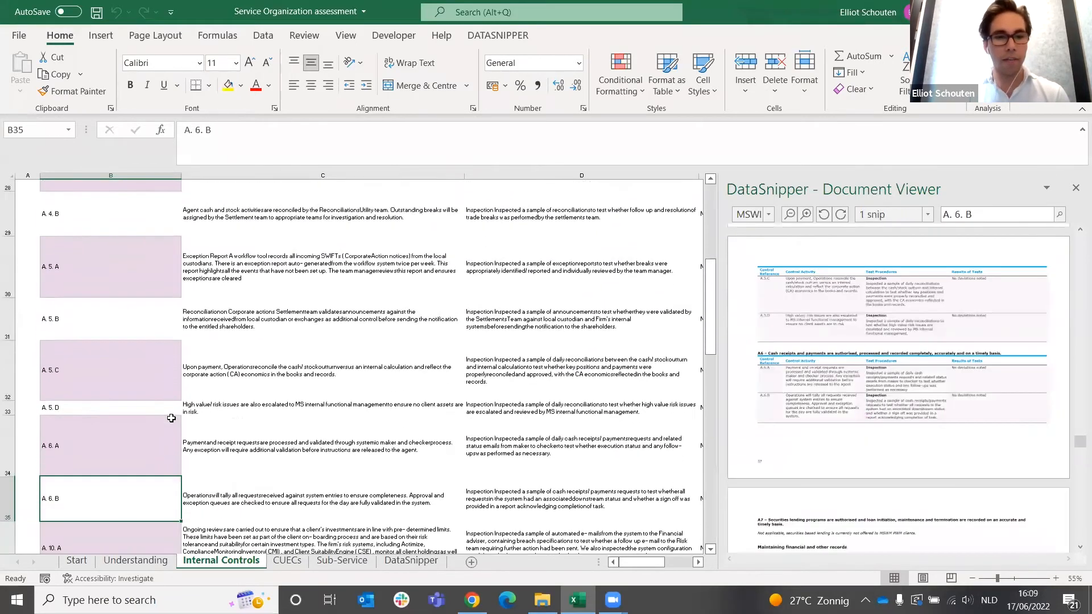
{"action": "key", "text": "Down"}
{"action": "key", "text": "Down"}
{"action": "key", "text": "Down"}
{"action": "key", "text": "Down"}
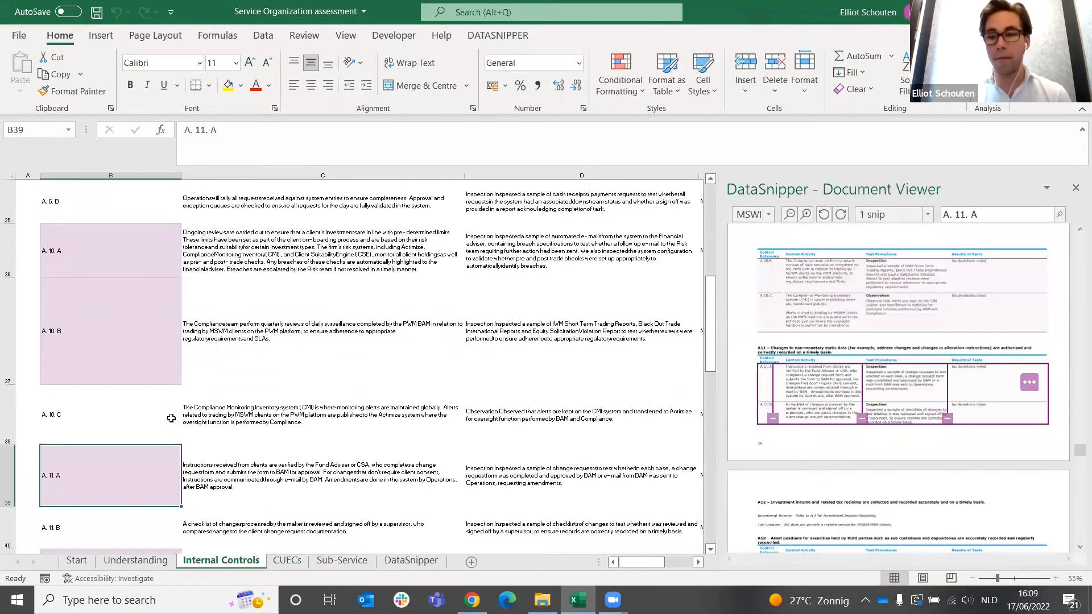
{"action": "key", "text": "Down"}
{"action": "key", "text": "Down"}
{"action": "key", "text": "Down"}
{"action": "key", "text": "Down"}
{"action": "key", "text": "Down"}
{"action": "key", "text": "Down"}
{"action": "scroll", "coordinate": [171, 418], "scroll_direction": "up", "scroll_amount": 12}
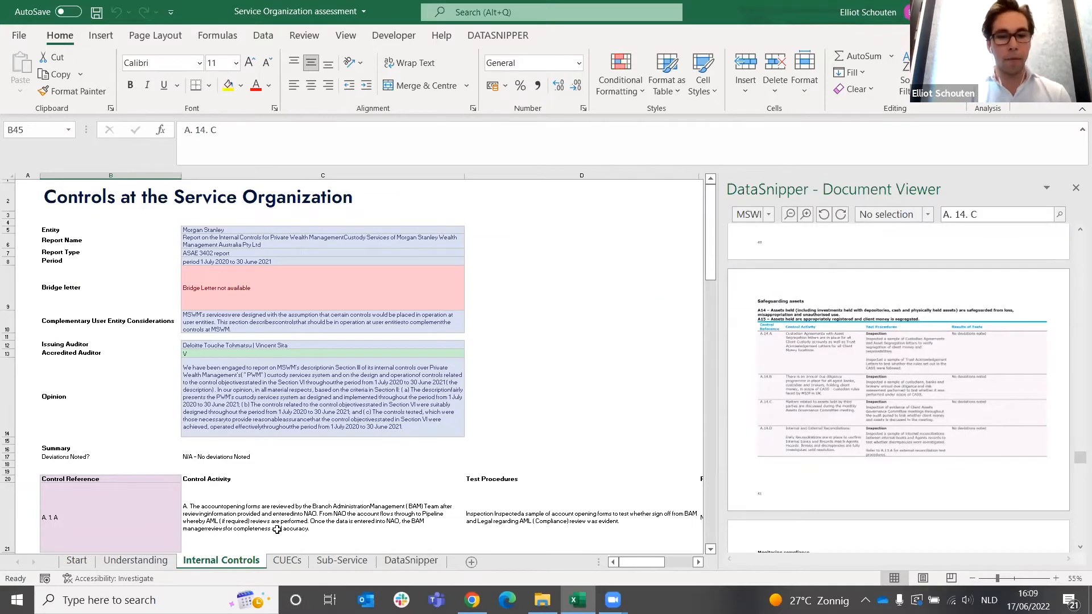
Step: Open the CUECs sheet and bring up the source snip of its introductory text on complementary user entity controls in the report
{"action": "left_click", "coordinate": [286, 562]}
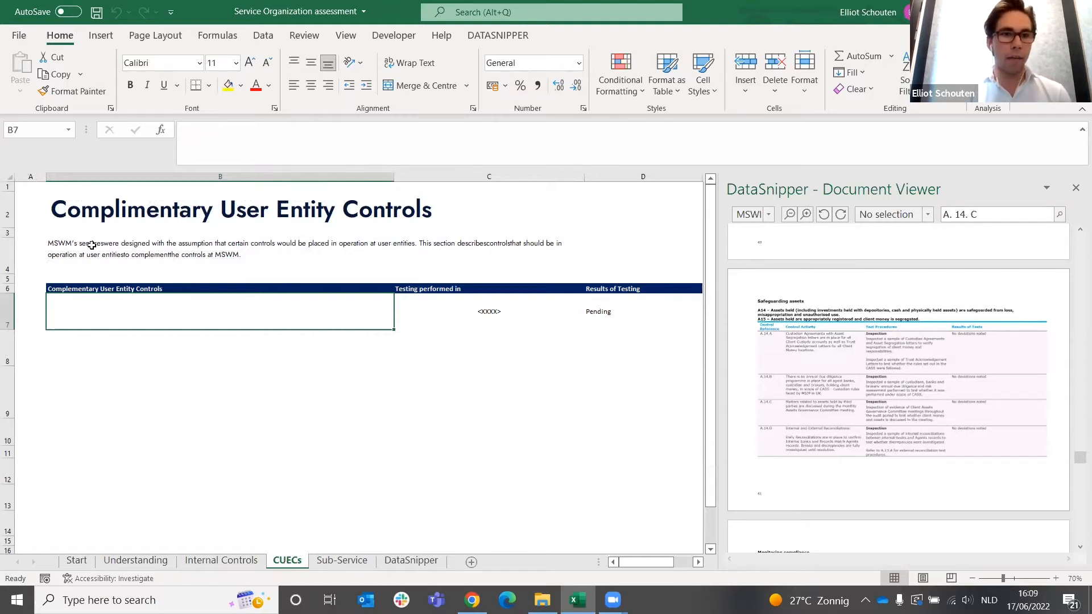
{"action": "left_click", "coordinate": [58, 249]}
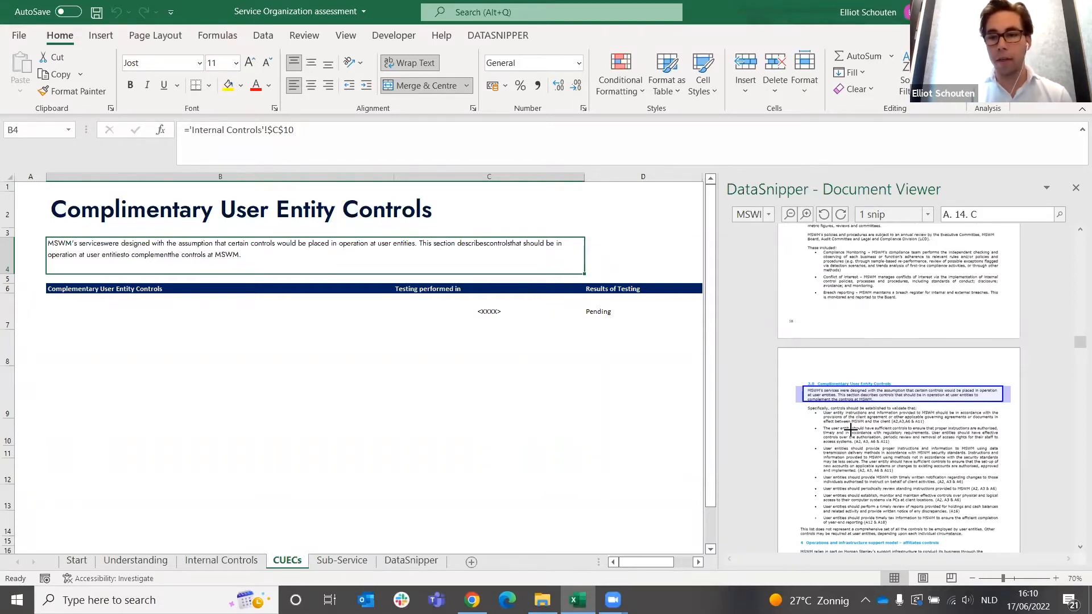
Step: Extract the bulleted complementary user entity controls from section 3.8 of the report into cell B7 with a Table Snip
{"action": "scroll", "coordinate": [850, 428], "scroll_direction": "down", "scroll_amount": 3}
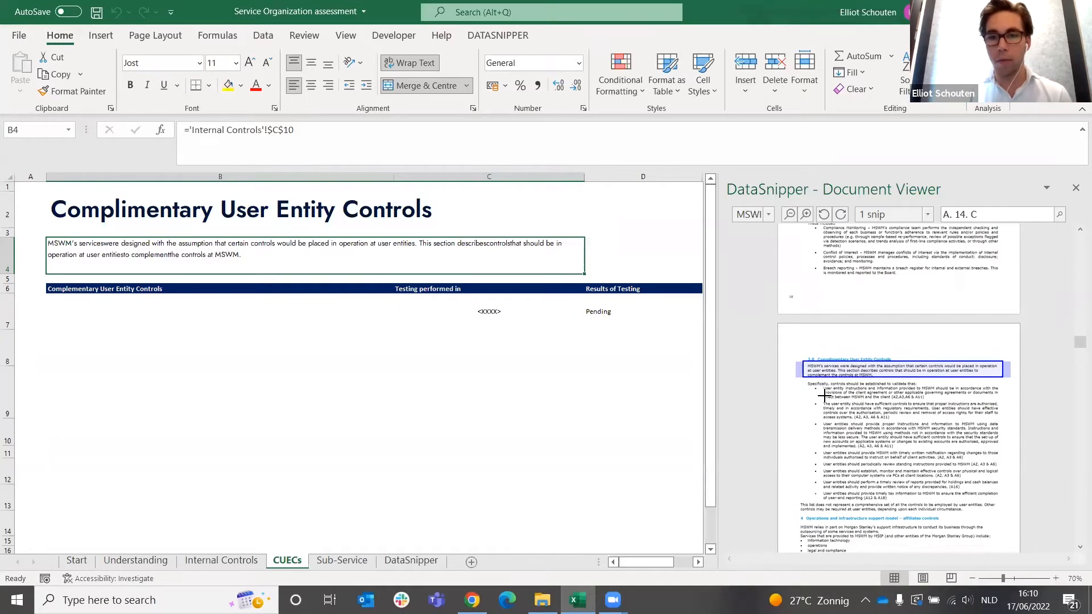
{"action": "scroll", "coordinate": [824, 395], "scroll_direction": "down", "scroll_amount": 2}
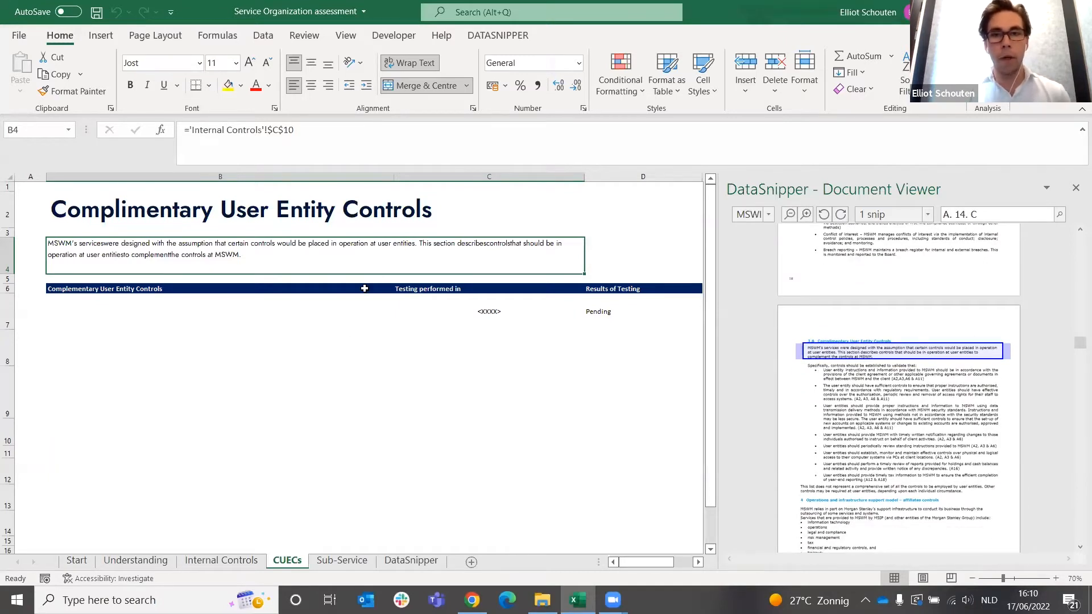
{"action": "left_click", "coordinate": [498, 36]}
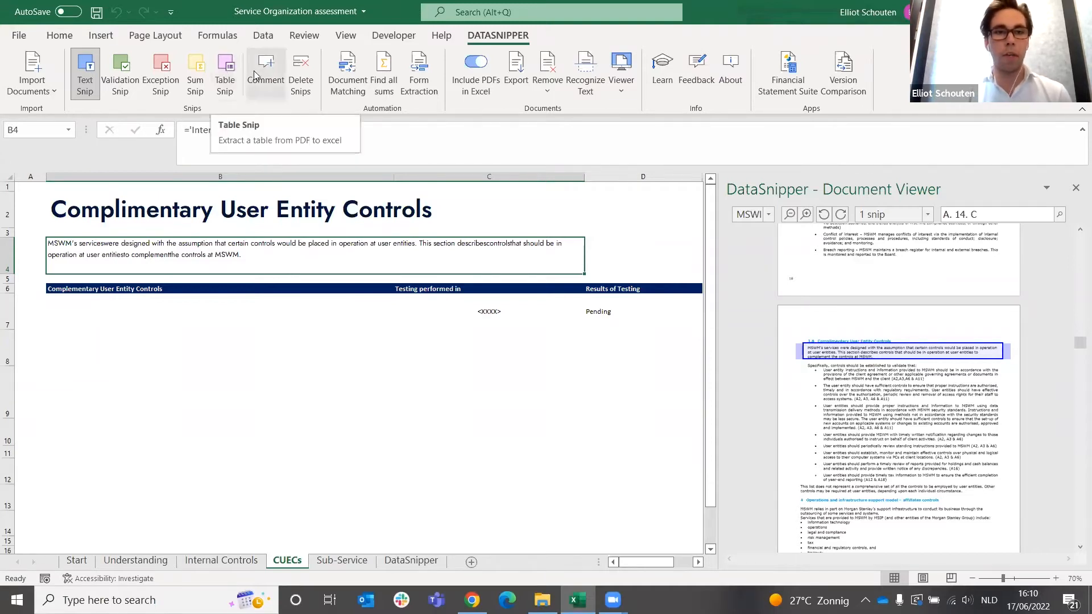
{"action": "left_click", "coordinate": [230, 64]}
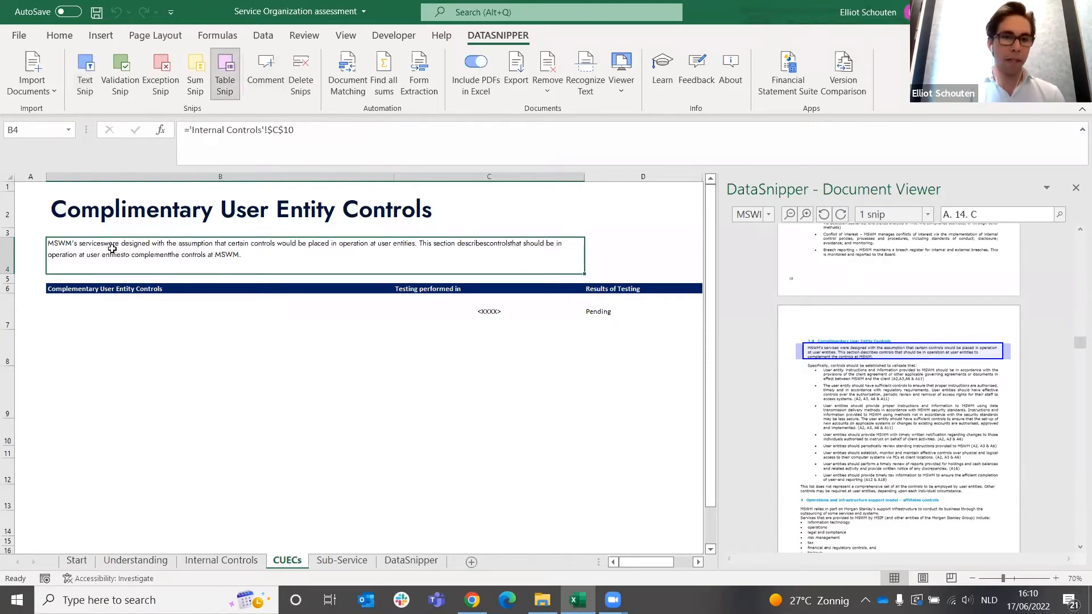
{"action": "left_click", "coordinate": [71, 301]}
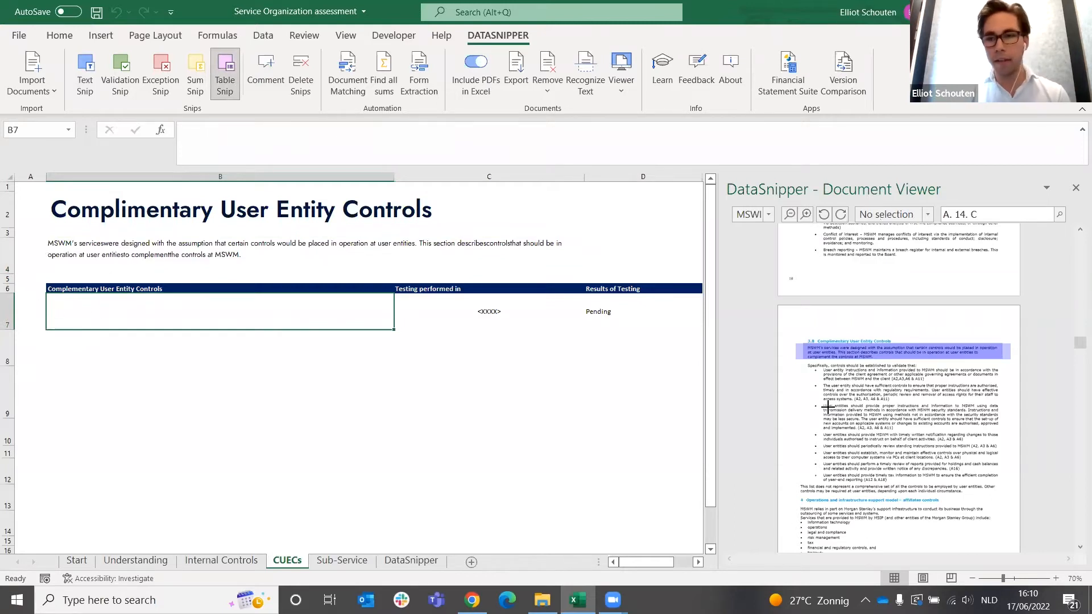
{"action": "scroll", "coordinate": [826, 407], "scroll_direction": "up", "scroll_amount": 1}
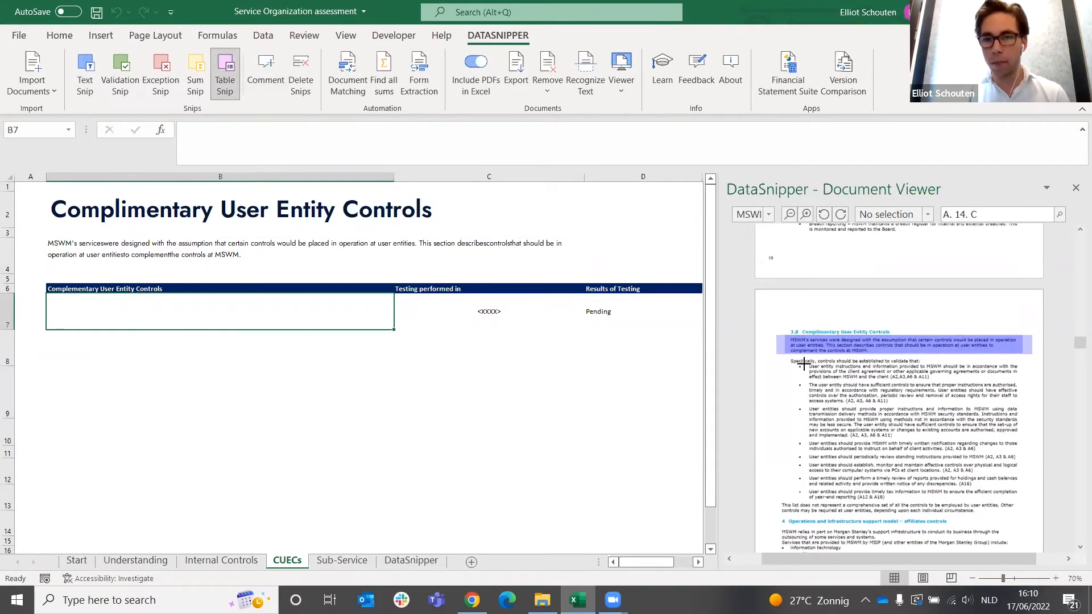
{"action": "left_click_drag", "start_coordinate": [804, 365], "coordinate": [1029, 505]}
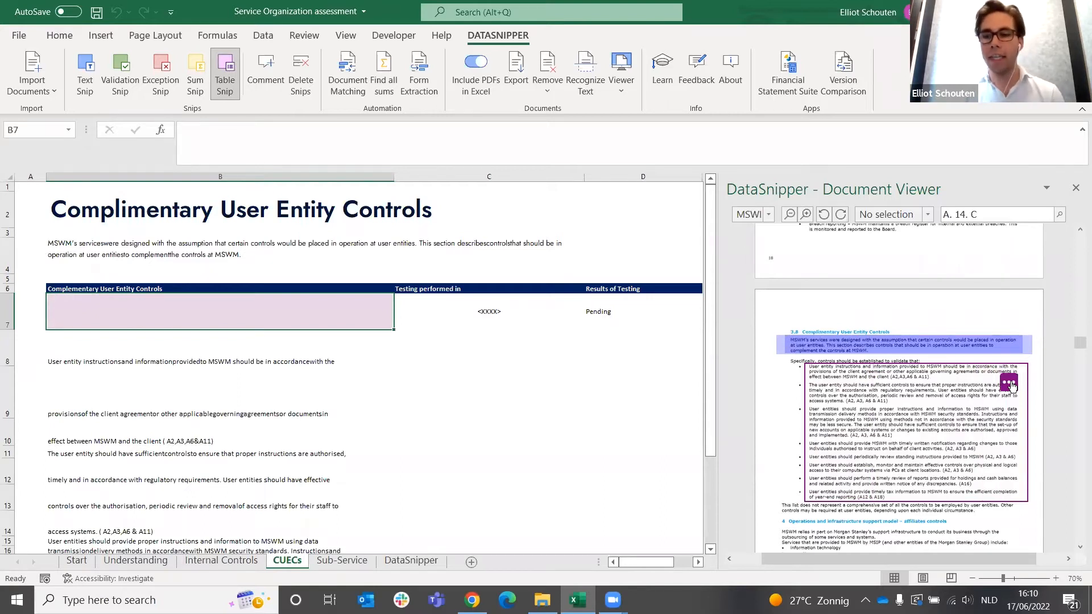
{"action": "scroll", "coordinate": [249, 336], "scroll_direction": "down", "scroll_amount": 1}
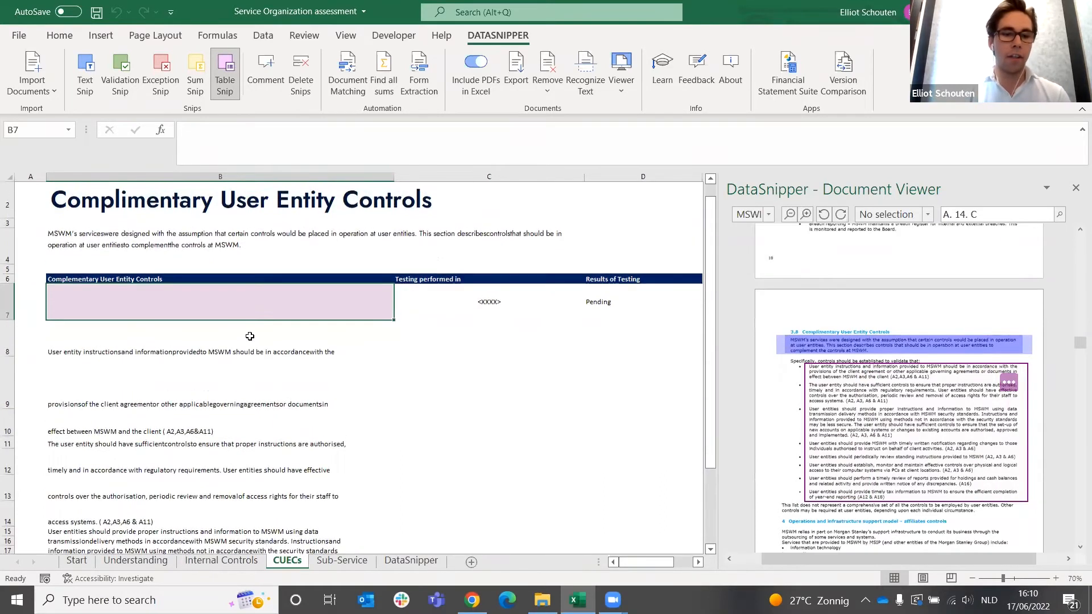
{"action": "scroll", "coordinate": [250, 336], "scroll_direction": "down", "scroll_amount": 3}
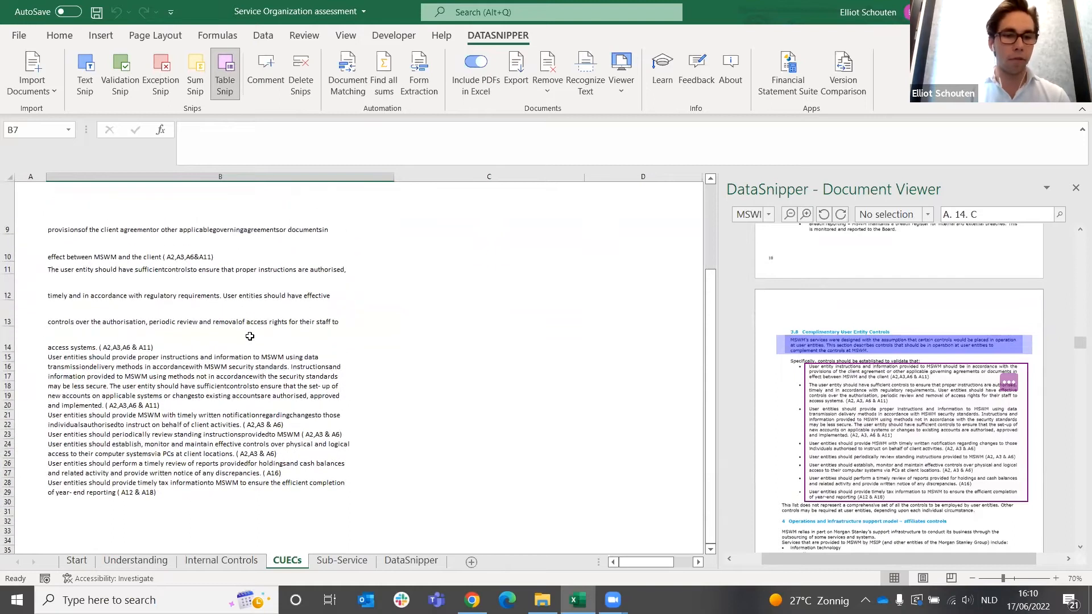
{"action": "scroll", "coordinate": [249, 337], "scroll_direction": "up", "scroll_amount": 4}
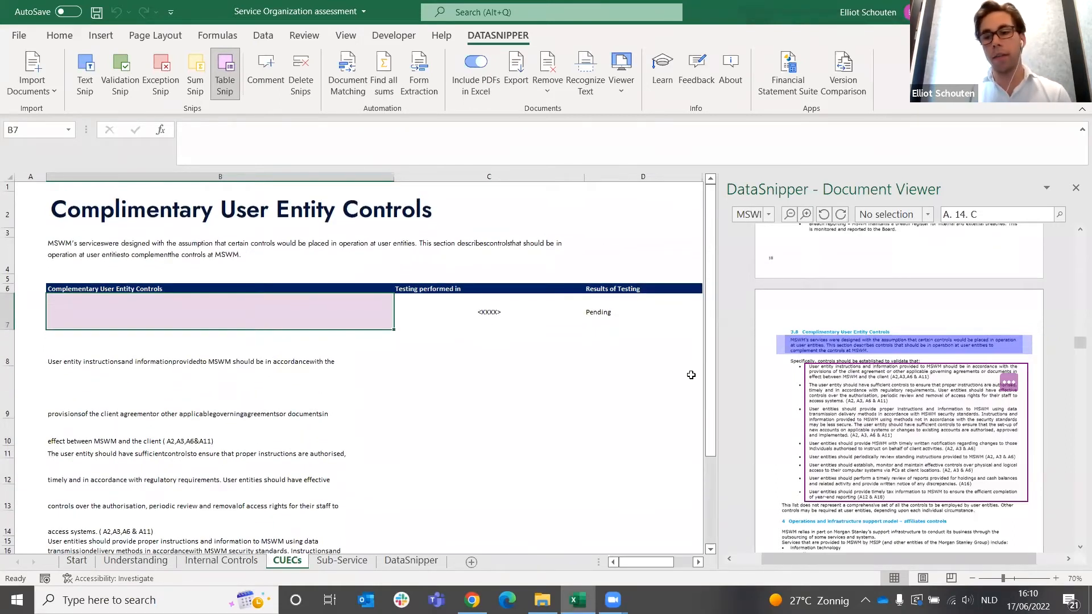
Step: Edit the rows of the table snip, merging the lines of the first and second bullets into one row each
{"action": "left_click", "coordinate": [1008, 384]}
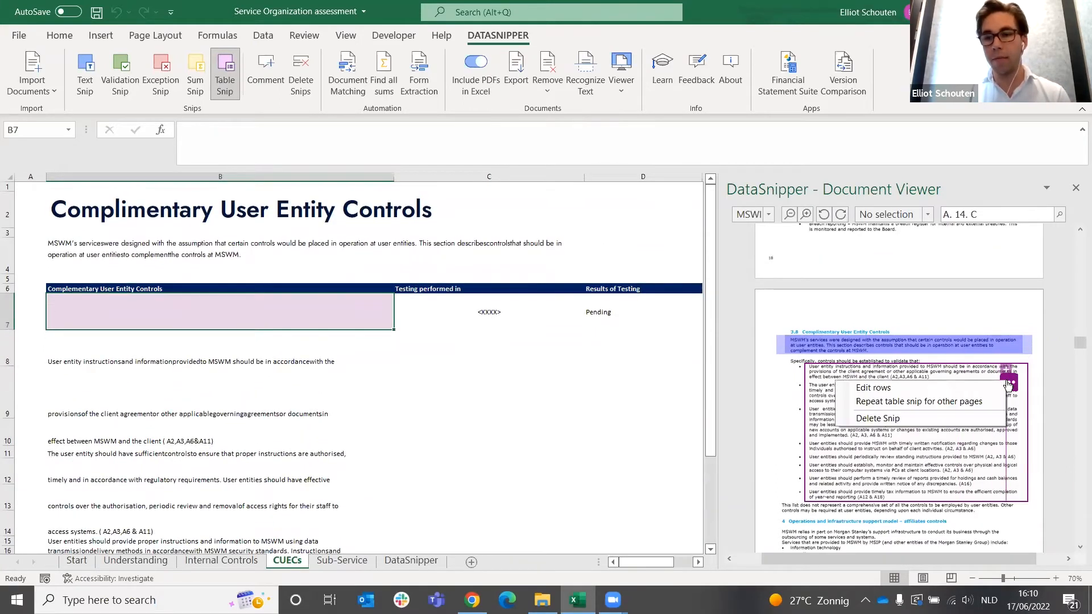
{"action": "left_click", "coordinate": [894, 389]}
{"action": "left_click", "coordinate": [1027, 371]}
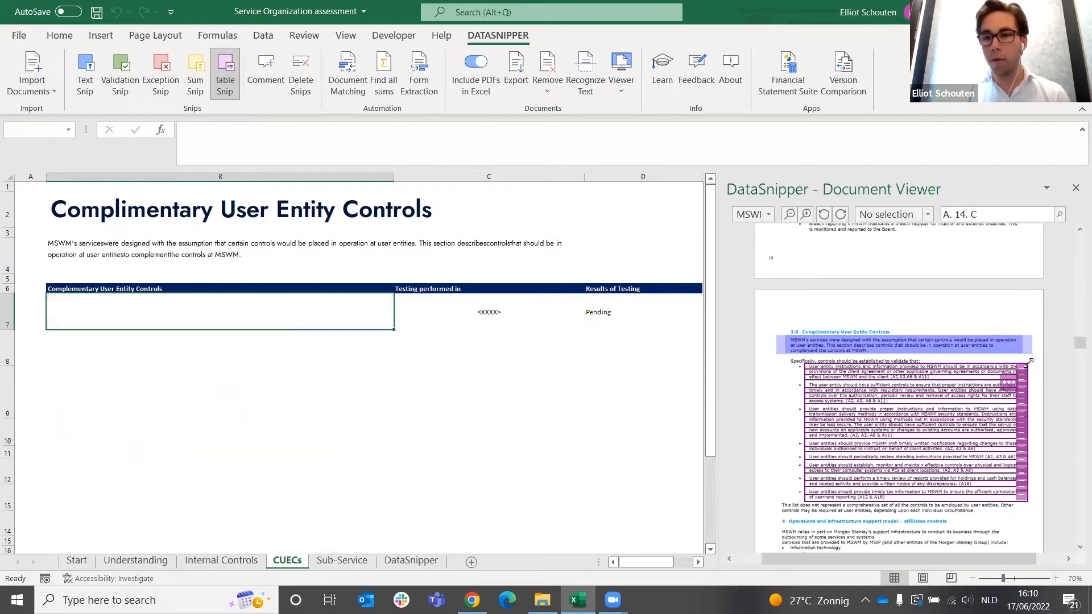
{"action": "left_click", "coordinate": [1025, 370]}
{"action": "left_click", "coordinate": [1023, 376]}
{"action": "left_click", "coordinate": [1024, 394]}
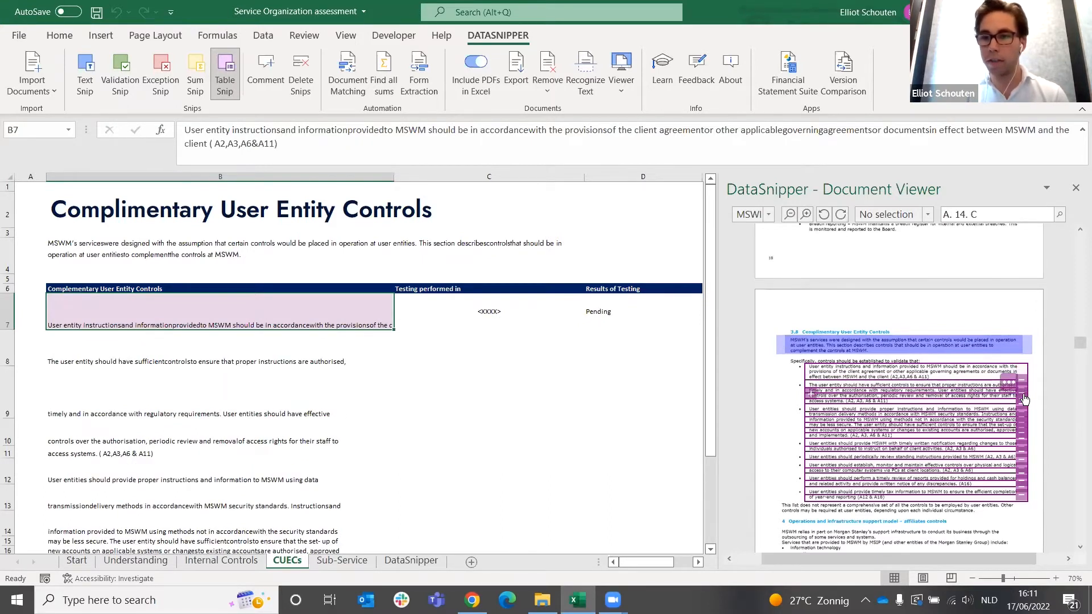
{"action": "left_click", "coordinate": [1023, 390]}
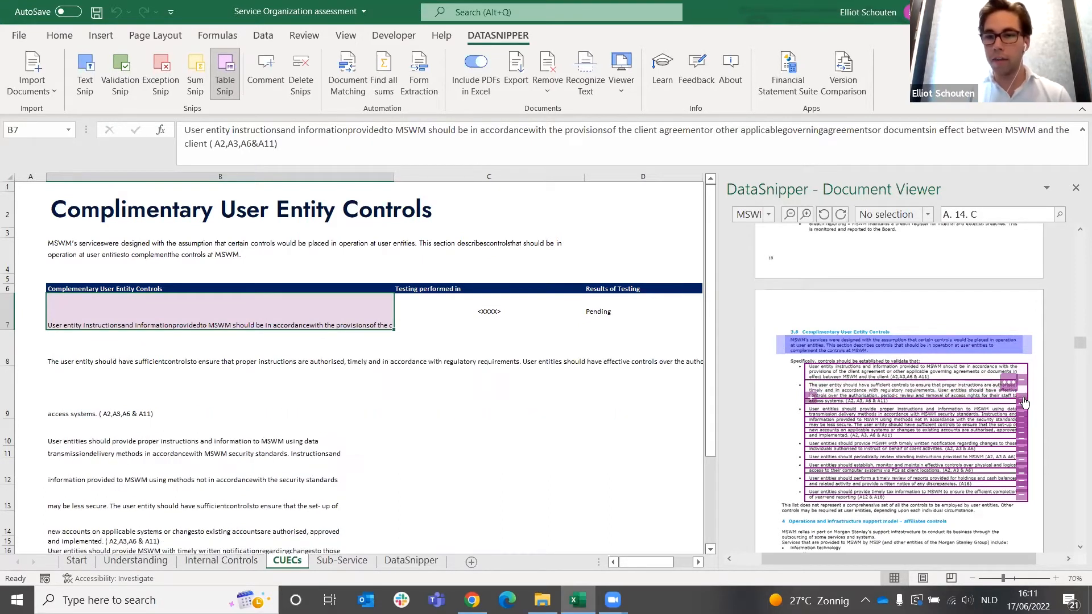
{"action": "left_click", "coordinate": [1024, 399]}
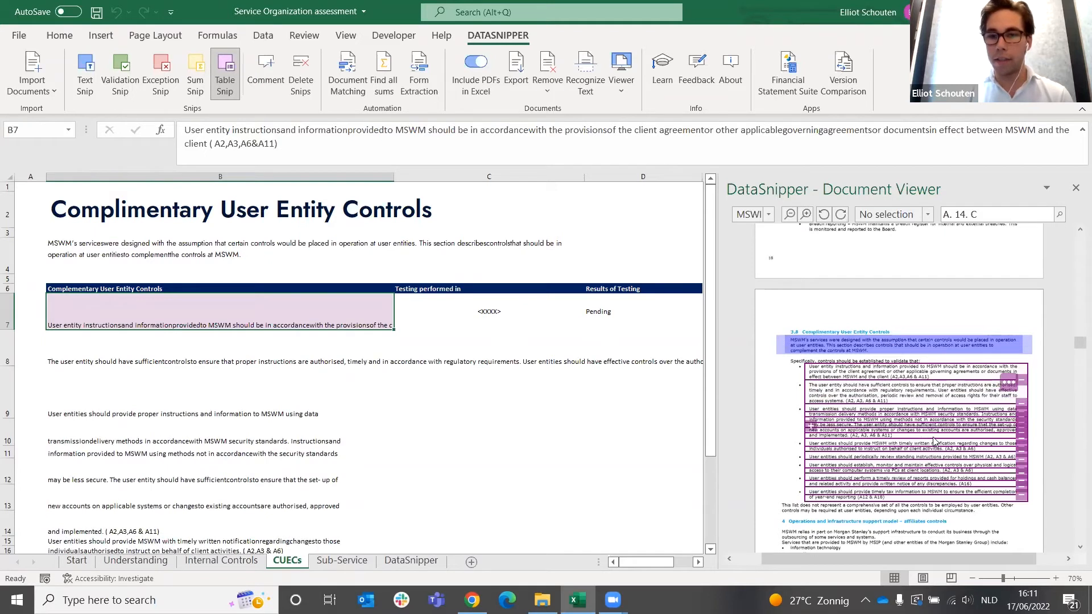
Step: Merge all lines of the third bullet, on instructions and data transmission methods, into a single row of the table snip
{"action": "left_click", "coordinate": [1023, 414]}
{"action": "left_click", "coordinate": [1023, 422]}
{"action": "left_click", "coordinate": [1023, 417]}
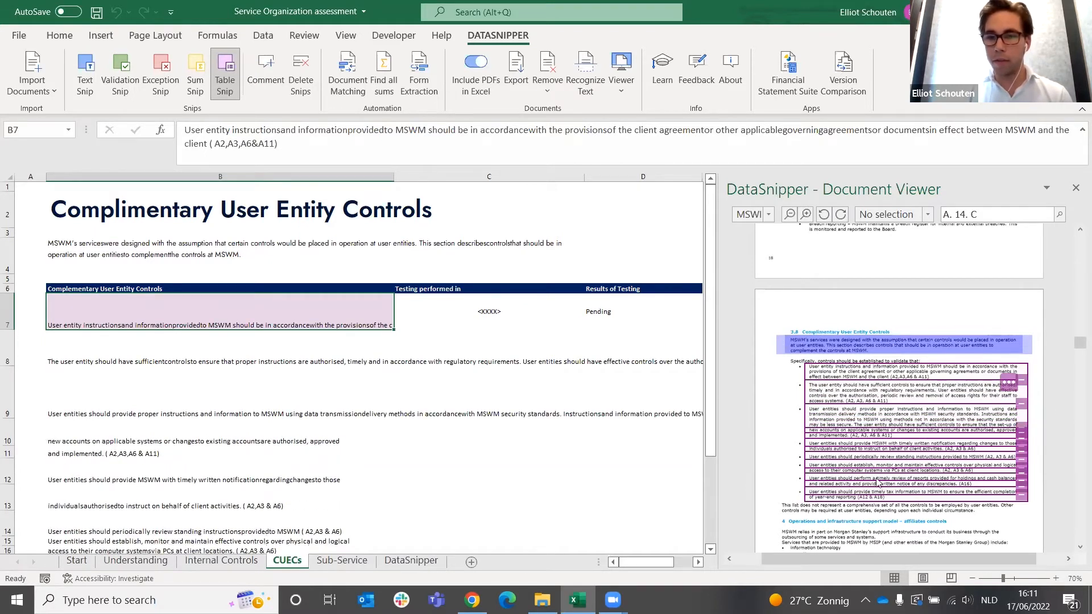
{"action": "left_click", "coordinate": [1023, 432]}
{"action": "left_click", "coordinate": [1024, 429]}
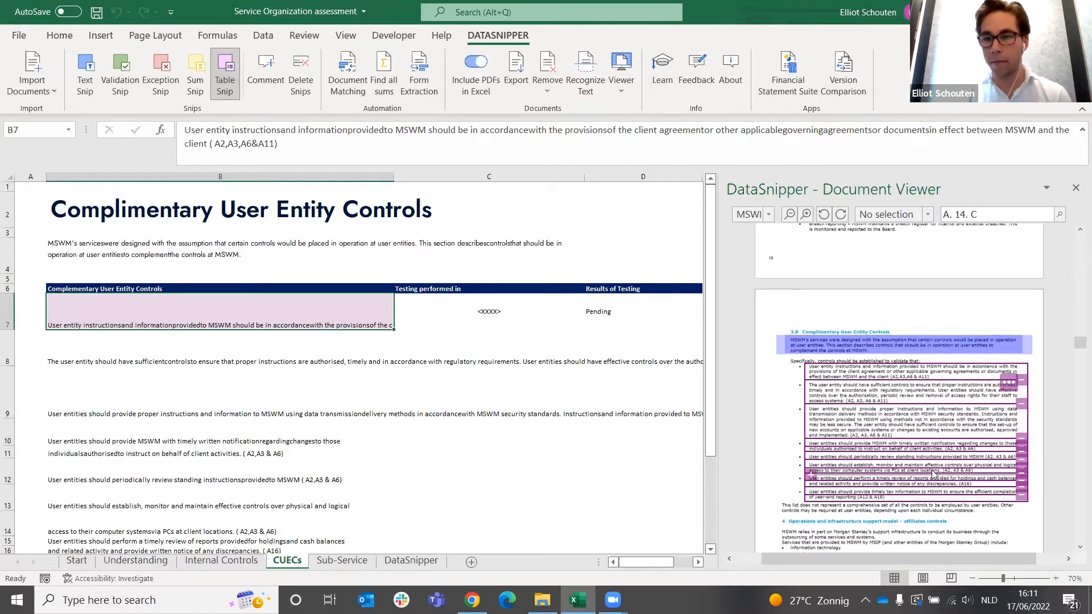
Step: Merge the two lines of the fourth bullet into one row and join the fifth bullet with the sixth bullet's first line
{"action": "left_click", "coordinate": [1022, 447]}
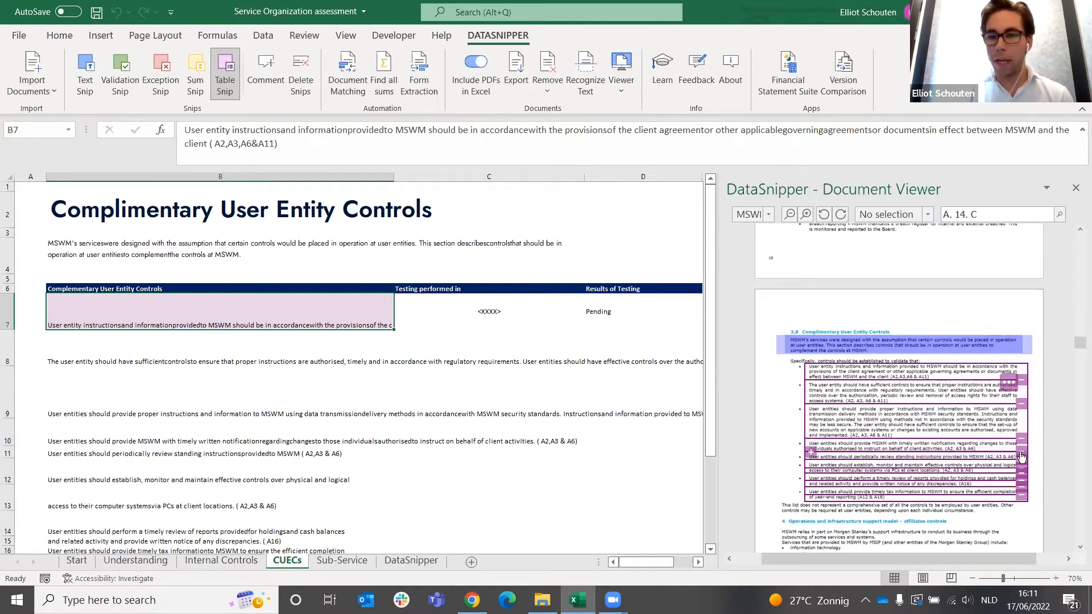
{"action": "left_click", "coordinate": [1023, 454]}
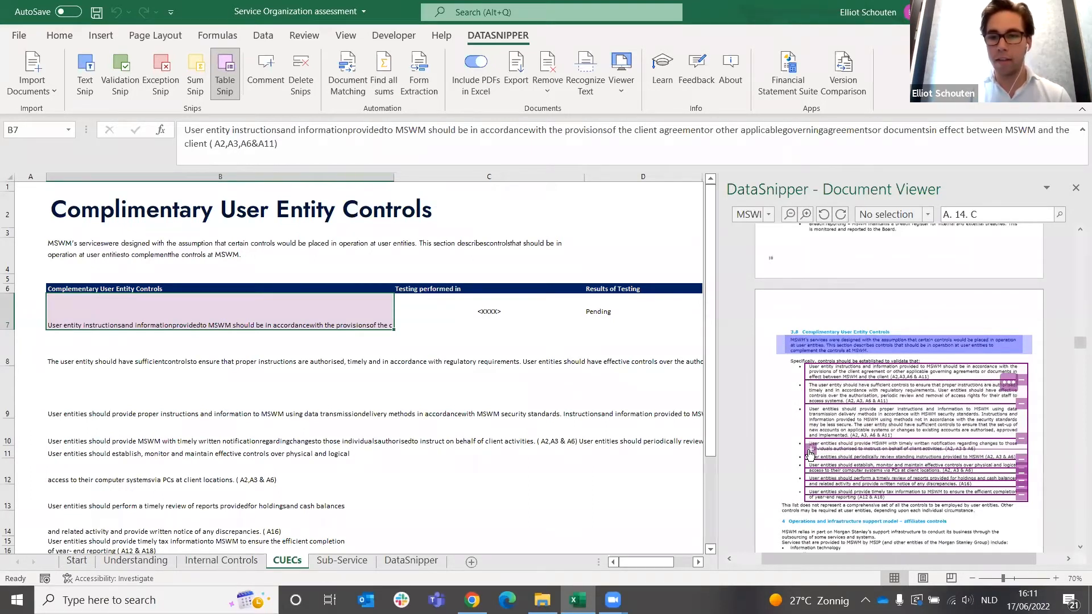
{"action": "left_click", "coordinate": [810, 454]}
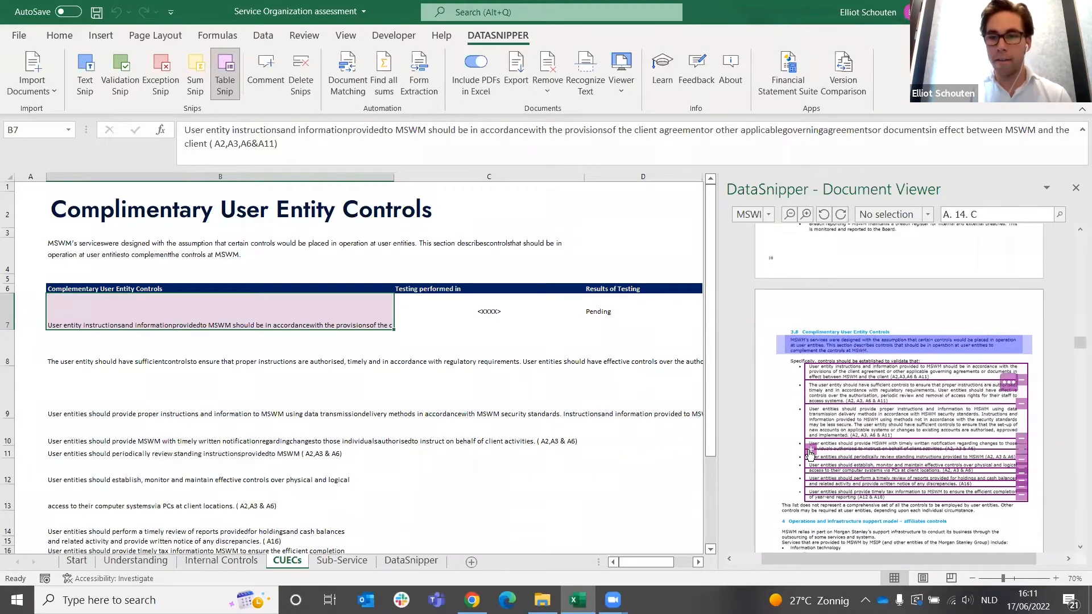
{"action": "left_click", "coordinate": [1023, 467]}
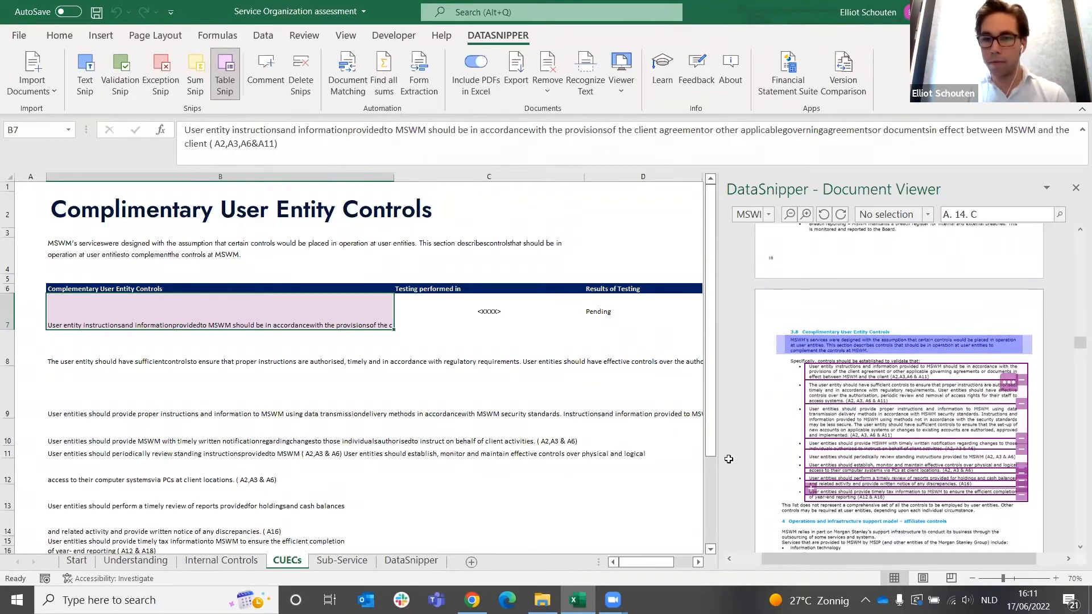
Step: Try wrapping the text of the extracted controls in B7:B15
{"action": "scroll", "coordinate": [234, 345], "scroll_direction": "down", "scroll_amount": 1}
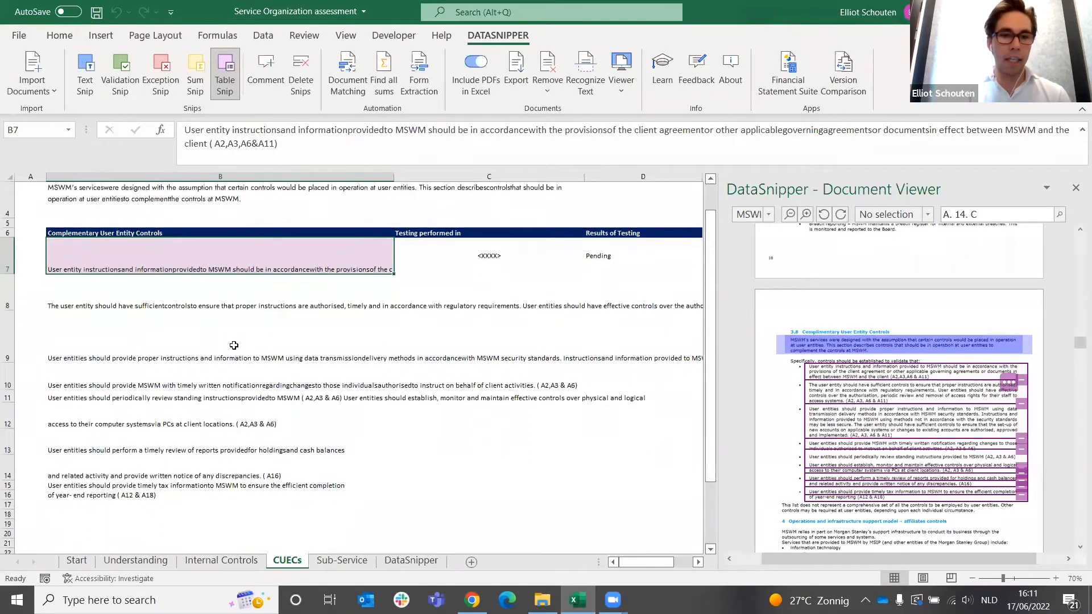
{"action": "right_click", "coordinate": [230, 256]}
{"action": "key", "text": "Escape"}
{"action": "left_click_drag", "start_coordinate": [85, 485], "coordinate": [149, 253]}
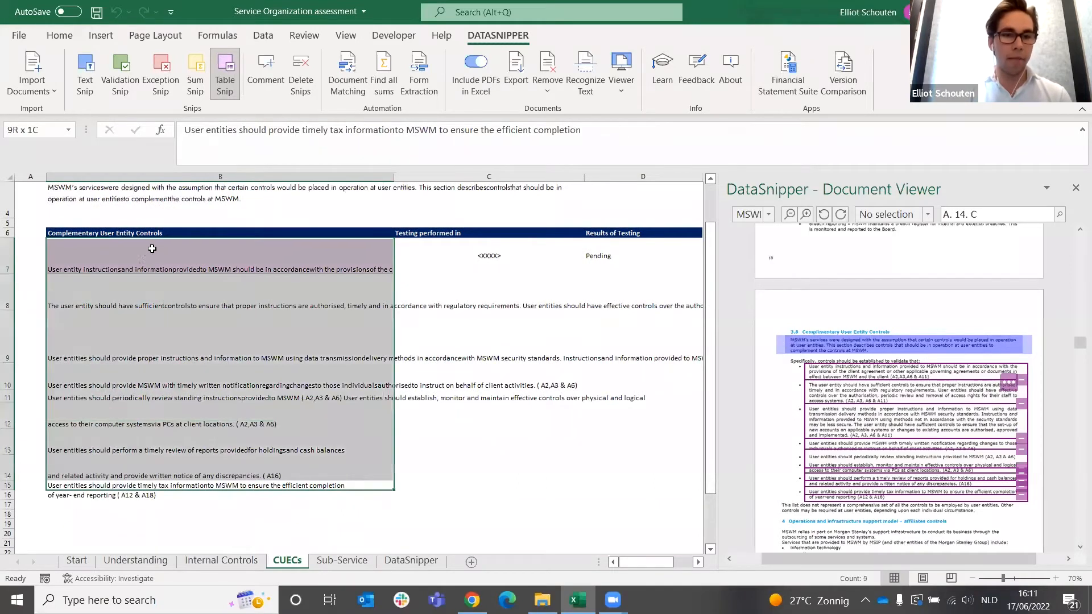
{"action": "left_click", "coordinate": [58, 38]}
{"action": "left_click", "coordinate": [394, 62]}
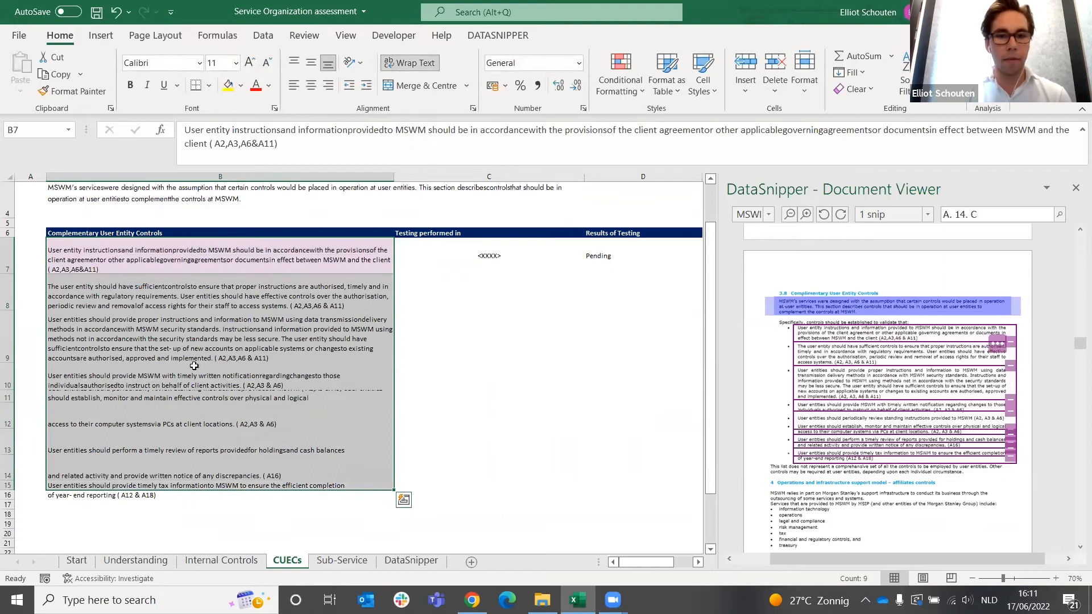
{"action": "left_click", "coordinate": [277, 384]}
{"action": "left_click", "coordinate": [284, 250]}
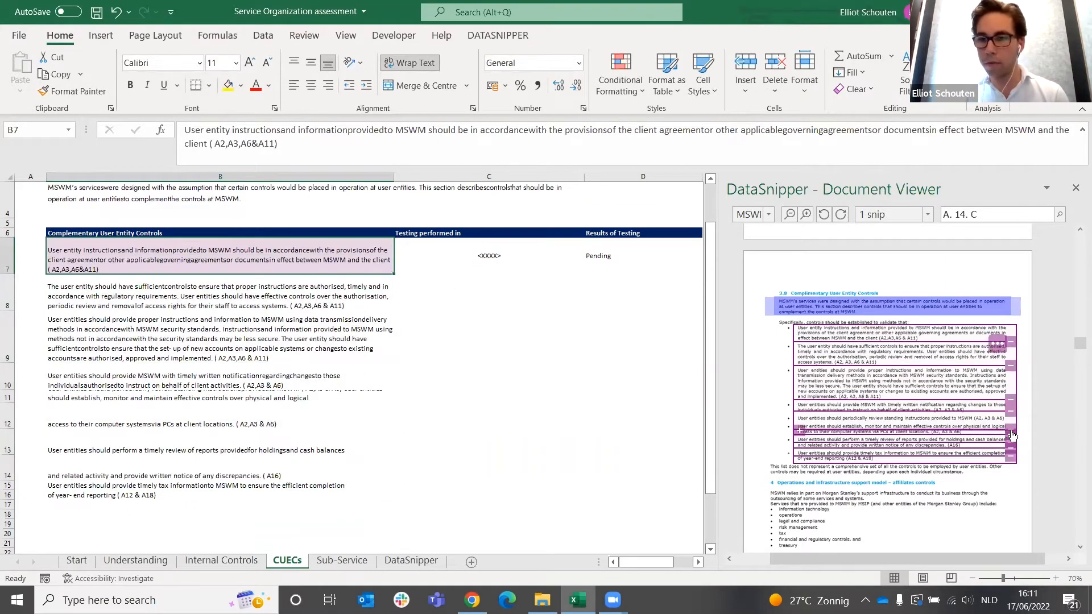
{"action": "key", "text": "ctrl+z"}
Step: Merge the remaining lines of the sixth, seventh and eighth bullets into one row each, separating the fifth bullet from the sixth
{"action": "left_click", "coordinate": [1010, 442]}
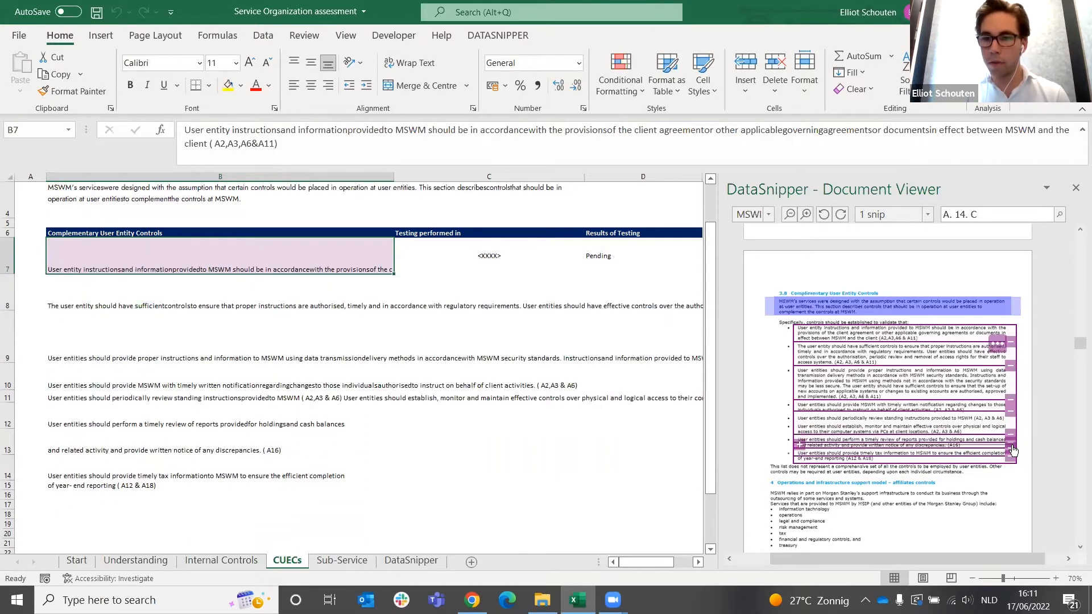
{"action": "left_click", "coordinate": [1001, 459]}
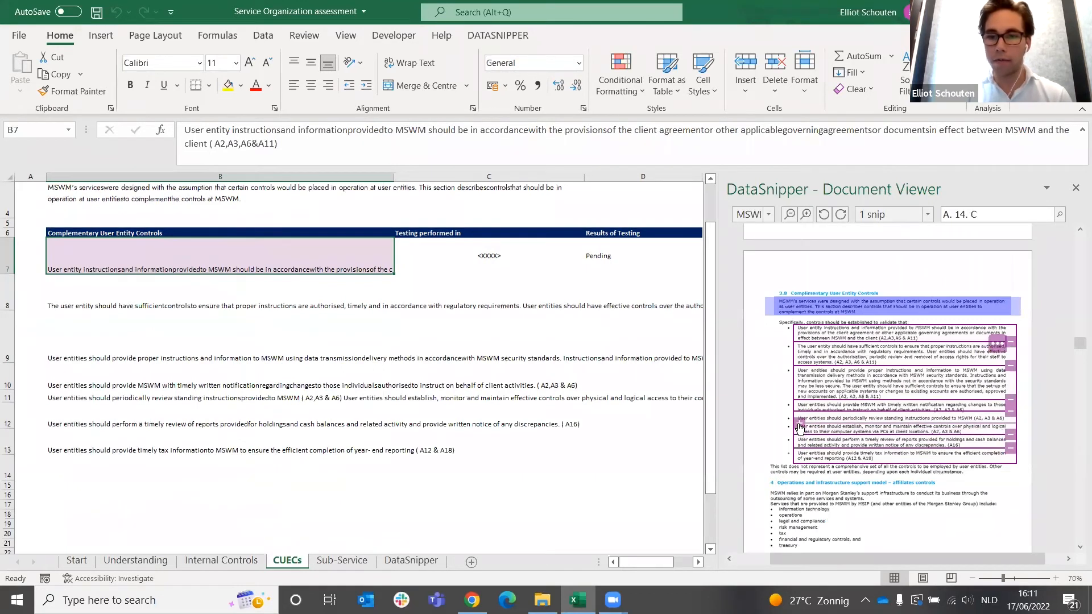
{"action": "left_click", "coordinate": [799, 425]}
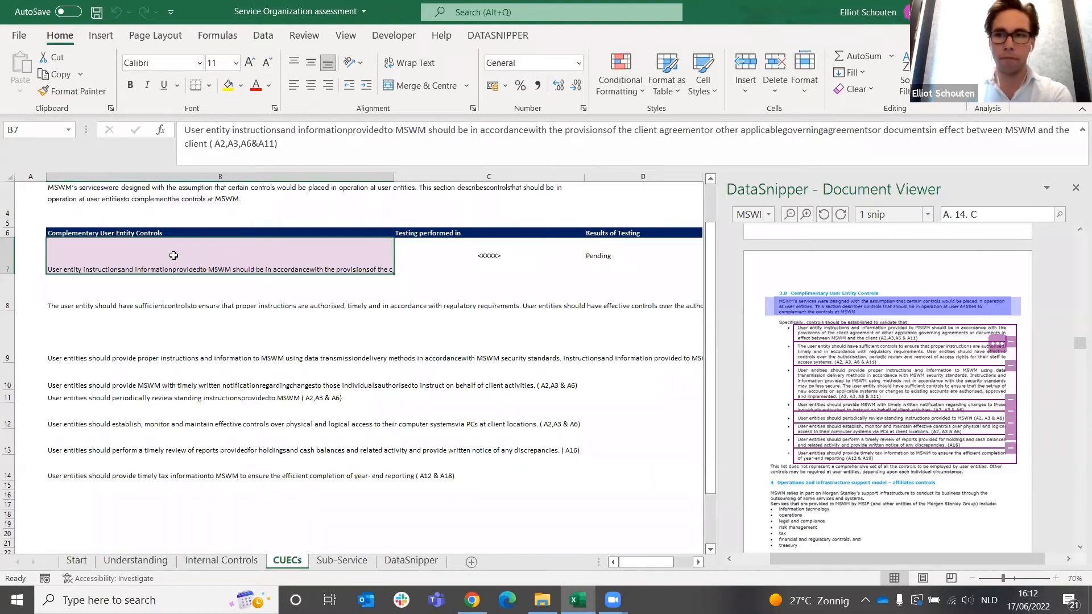
Step: Wrap the text of the extracted user entity controls in B7:B14
{"action": "left_click_drag", "start_coordinate": [173, 255], "coordinate": [164, 465]}
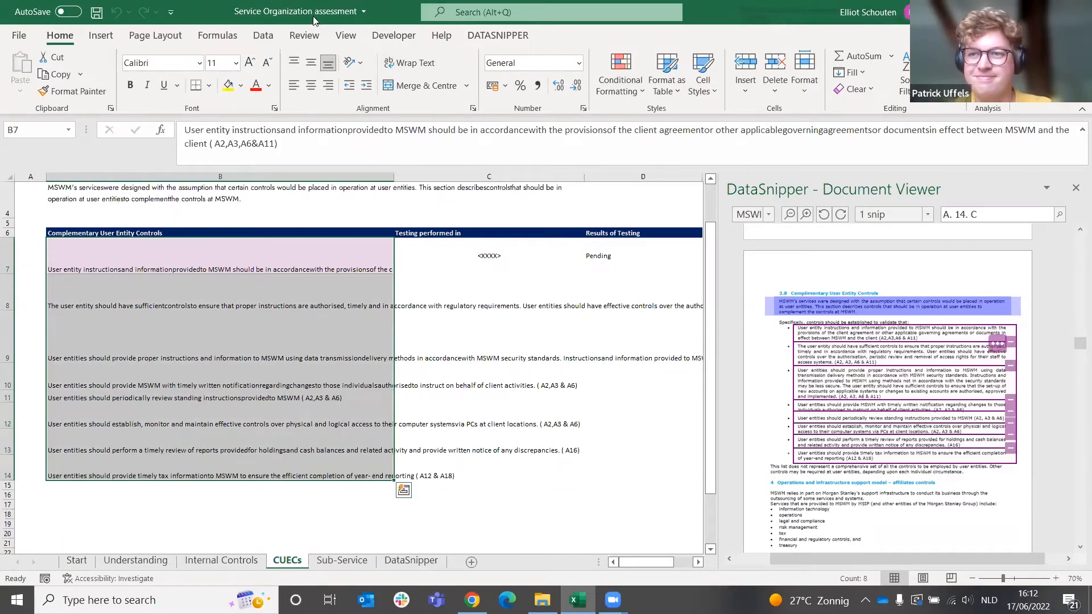
{"action": "left_click", "coordinate": [405, 63]}
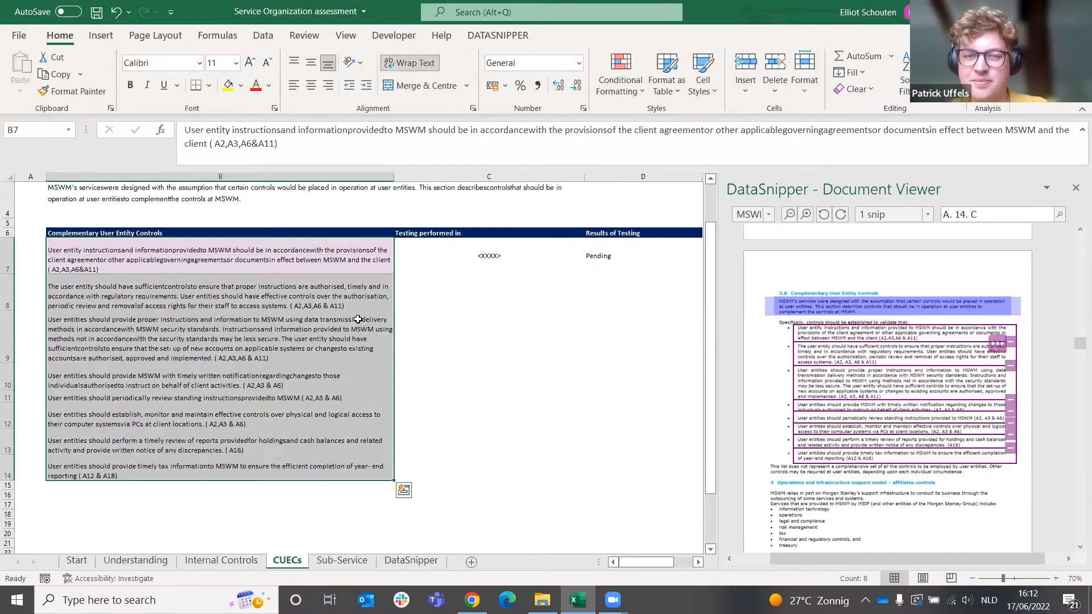
{"action": "left_click", "coordinate": [444, 287]}
{"action": "key", "text": "Up"}
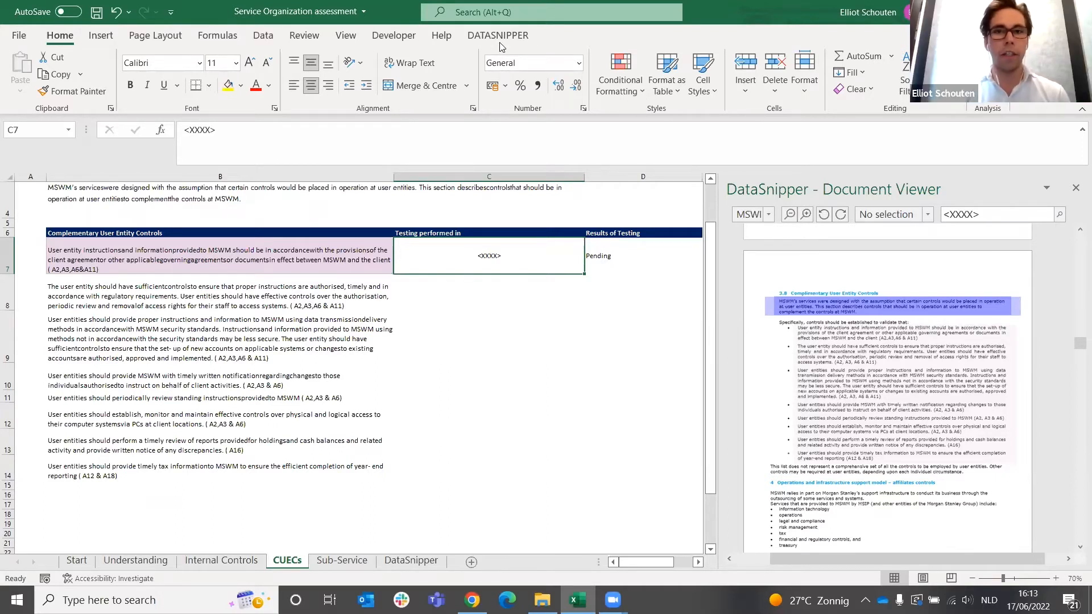
Step: Show the DataSnipper document viewer in a separate second-screen window and bring it back into Excel
{"action": "left_click", "coordinate": [514, 36]}
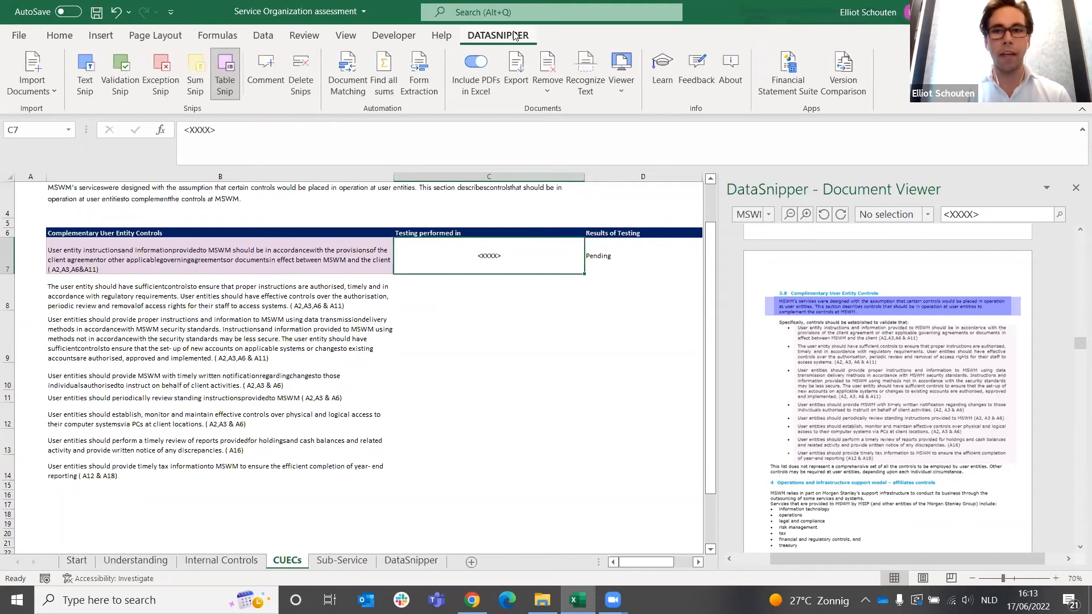
{"action": "left_click", "coordinate": [623, 86]}
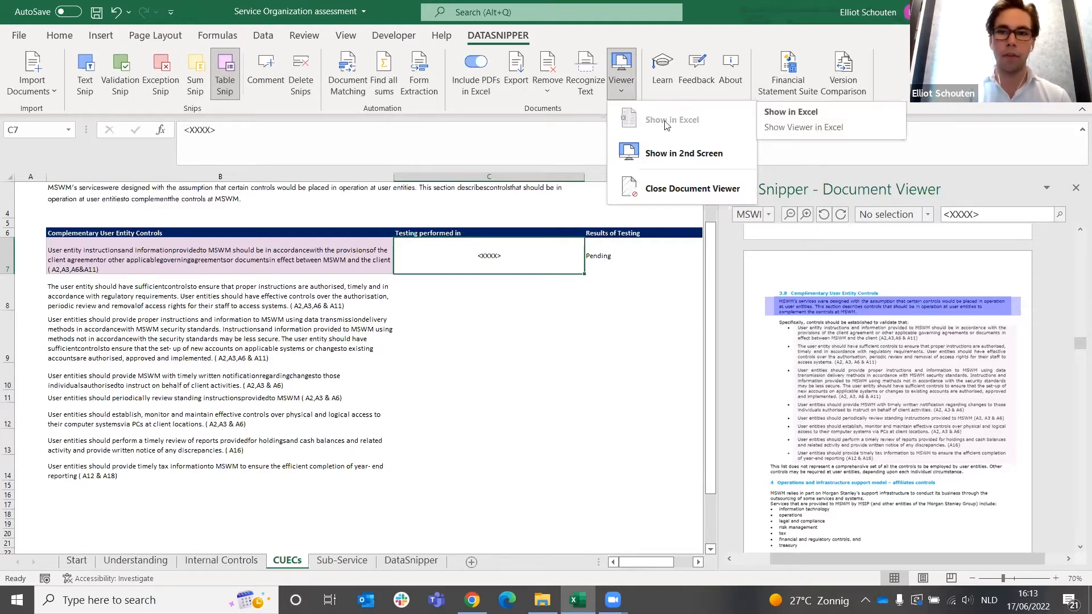
{"action": "left_click", "coordinate": [664, 155]}
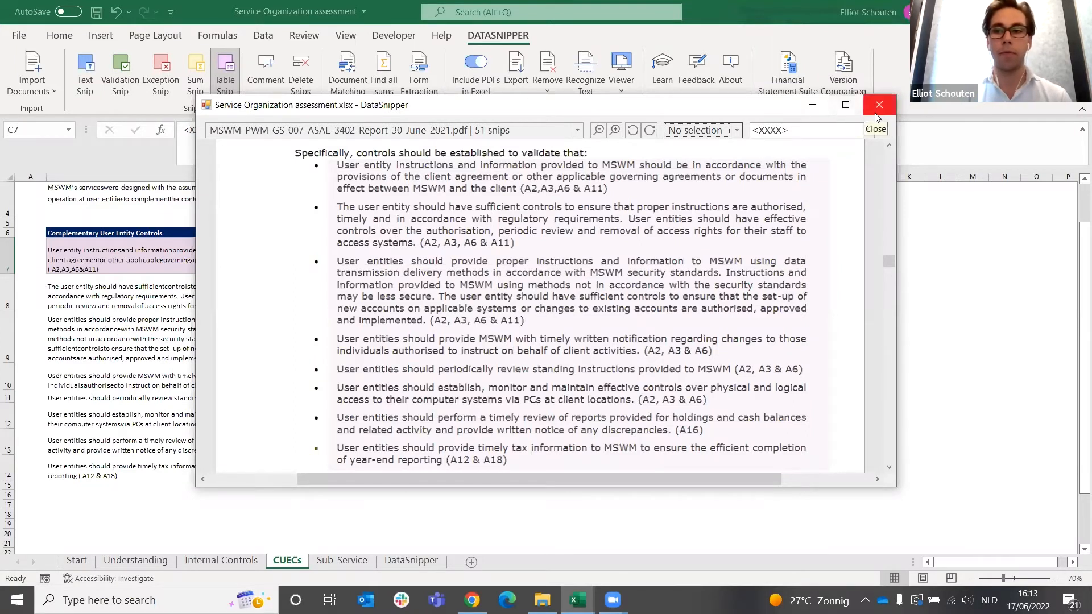
{"action": "left_click", "coordinate": [621, 74]}
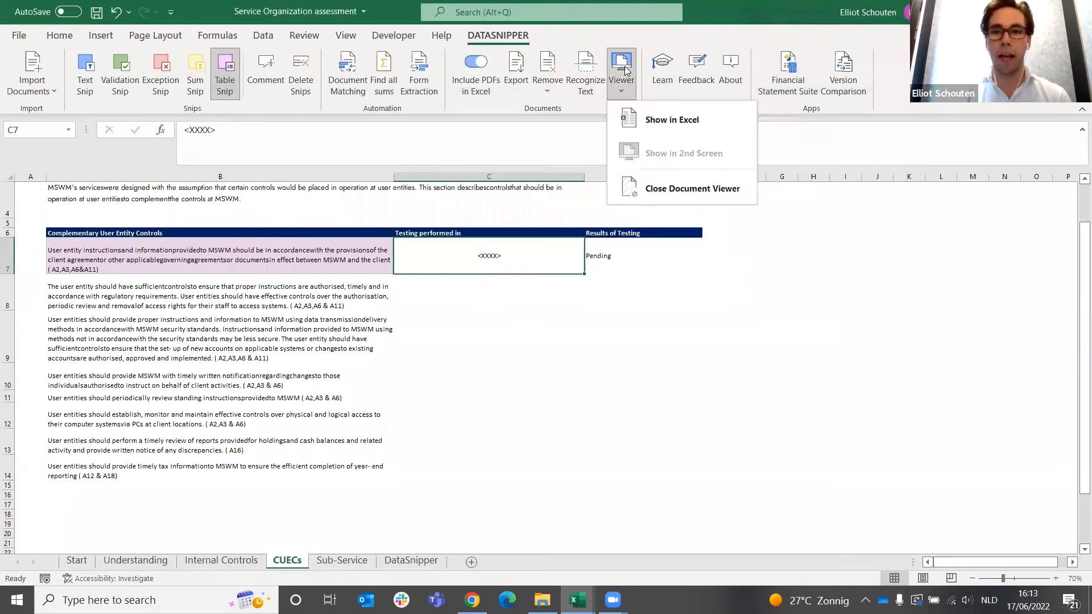
{"action": "left_click", "coordinate": [657, 120]}
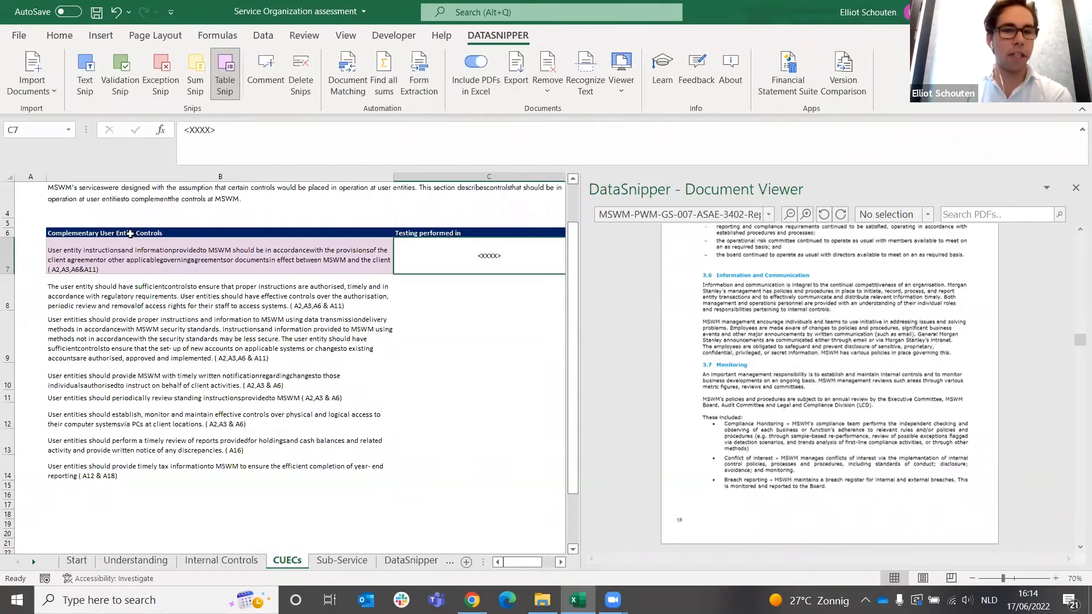
Step: Review the extracted user entity controls in B7:B14 against their source text in section 3.8 of the report, including the testing column
{"action": "left_click_drag", "start_coordinate": [128, 256], "coordinate": [110, 484]}
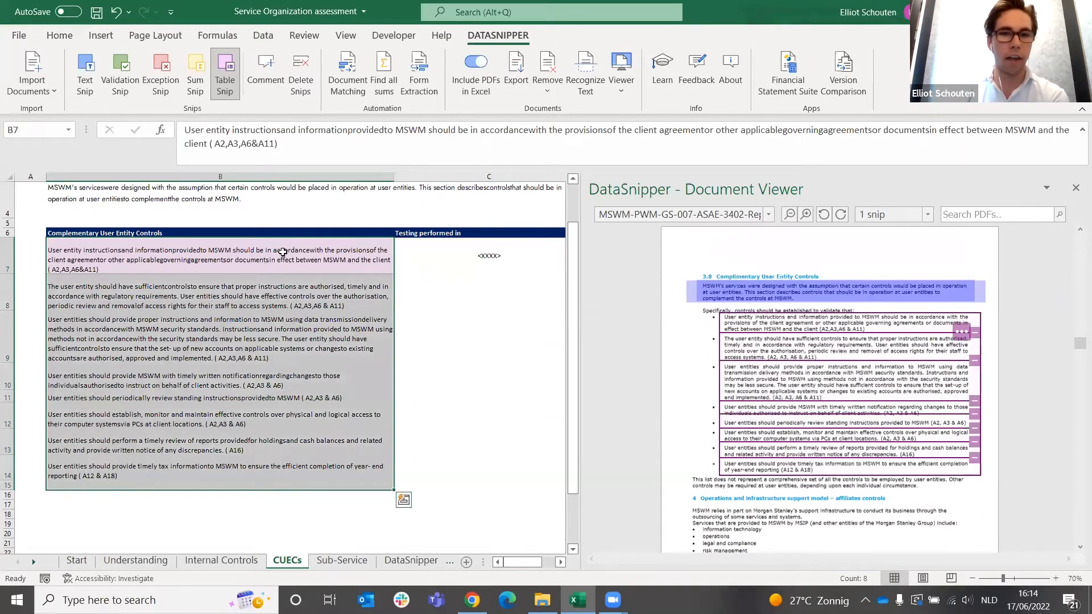
{"action": "left_click", "coordinate": [479, 267]}
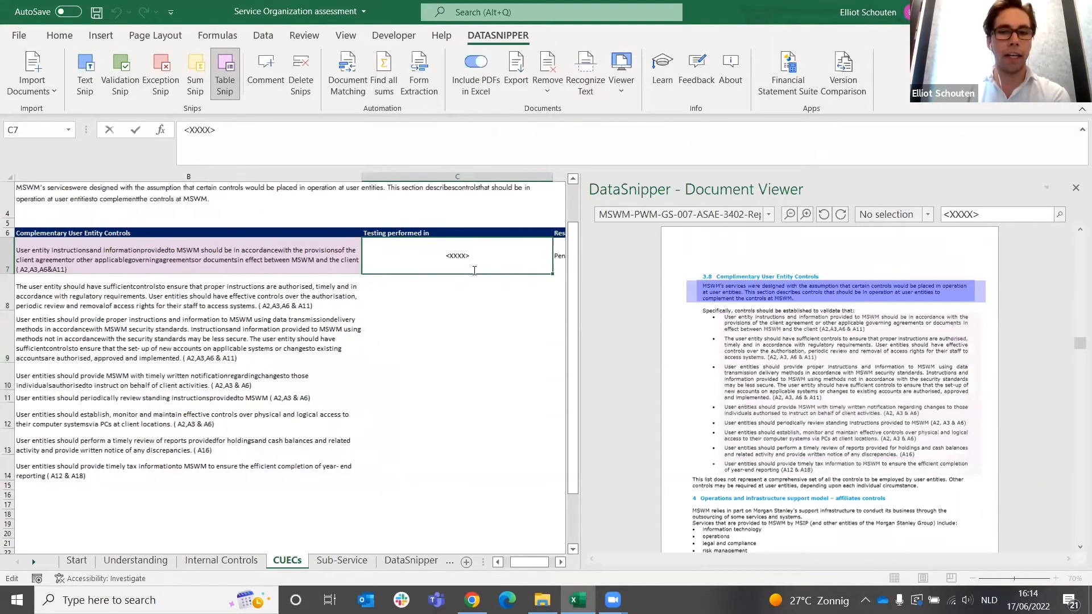
{"action": "left_click", "coordinate": [509, 297]}
{"action": "scroll", "coordinate": [235, 260], "scroll_direction": "left", "scroll_amount": 1}
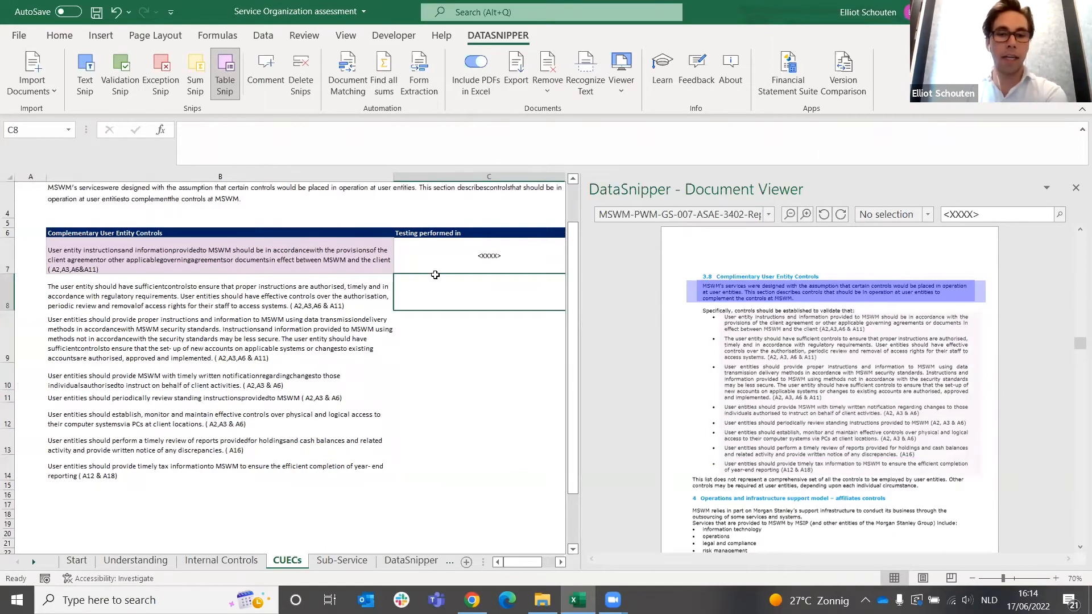
{"action": "left_click", "coordinate": [310, 239]}
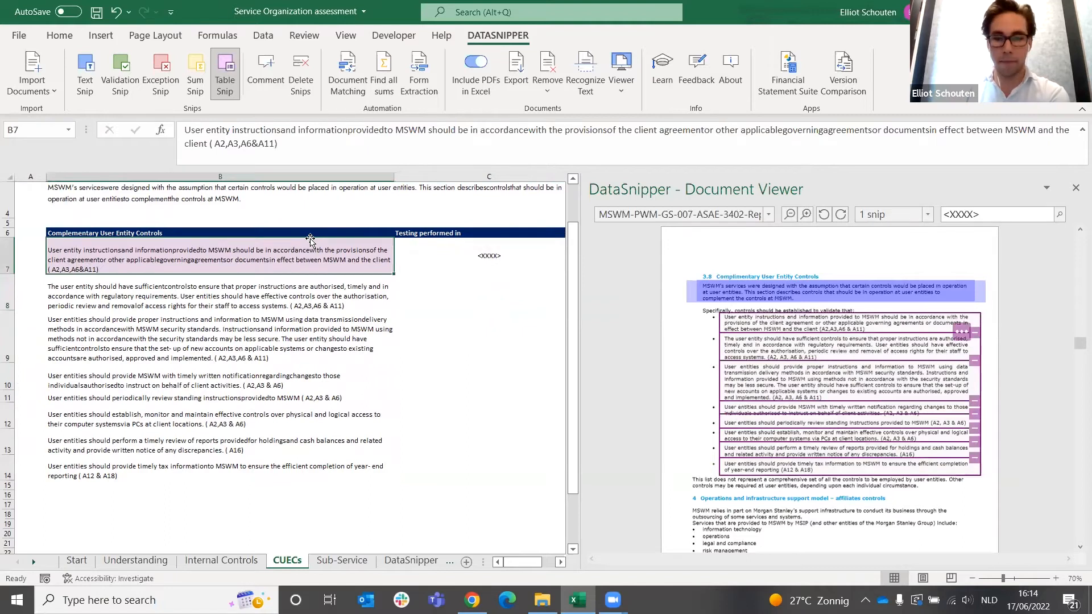
{"action": "key", "text": "Down"}
{"action": "key", "text": "Down"}
{"action": "key", "text": "Down"}
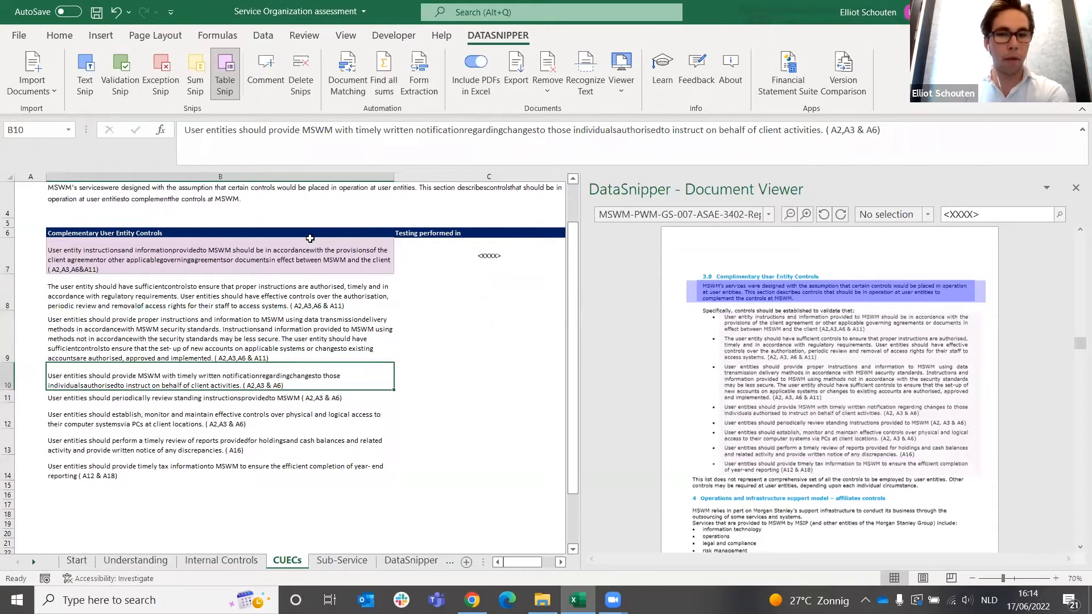
{"action": "key", "text": "Down"}
{"action": "key", "text": "Down"}
{"action": "key", "text": "Up"}
{"action": "key", "text": "Up"}
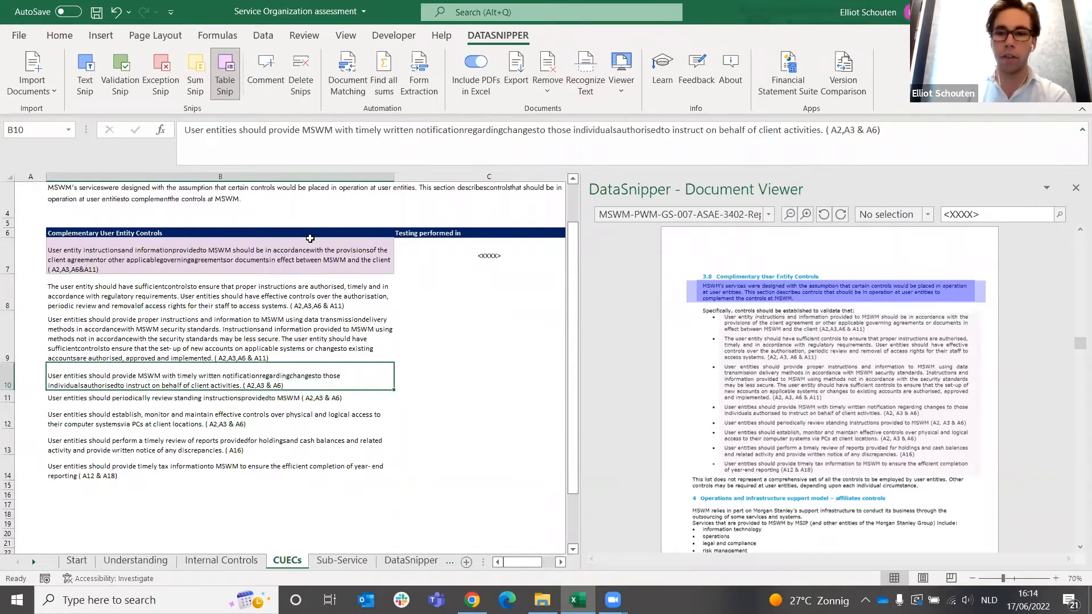
{"action": "scroll", "coordinate": [337, 283], "scroll_direction": "up", "scroll_amount": 1}
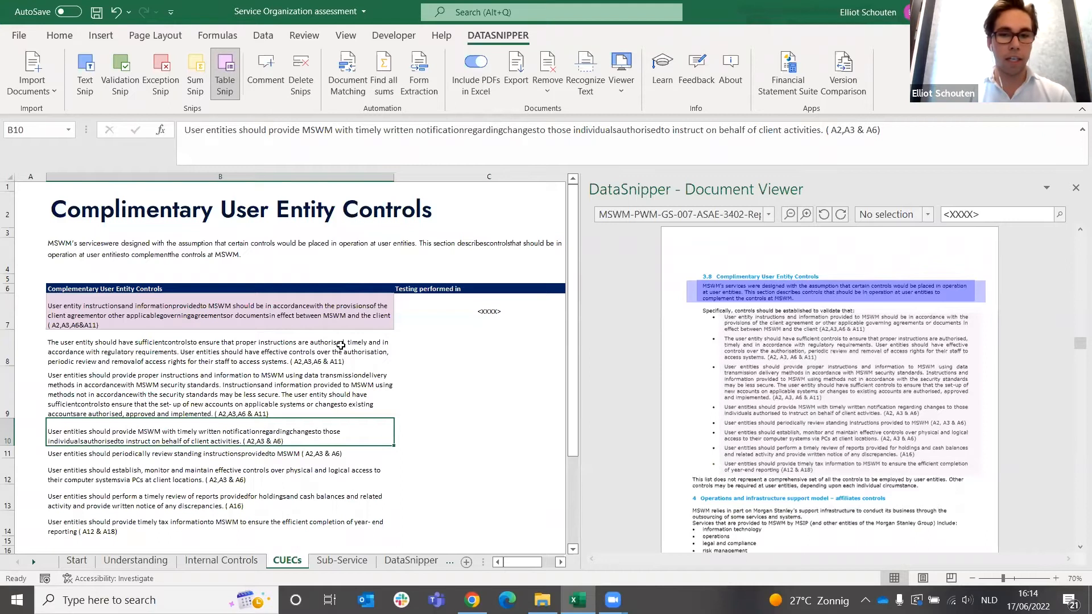
Step: Trace the Reporting Method text on the Sub-Service sheet back to its source passage in the report
{"action": "left_click", "coordinate": [341, 561]}
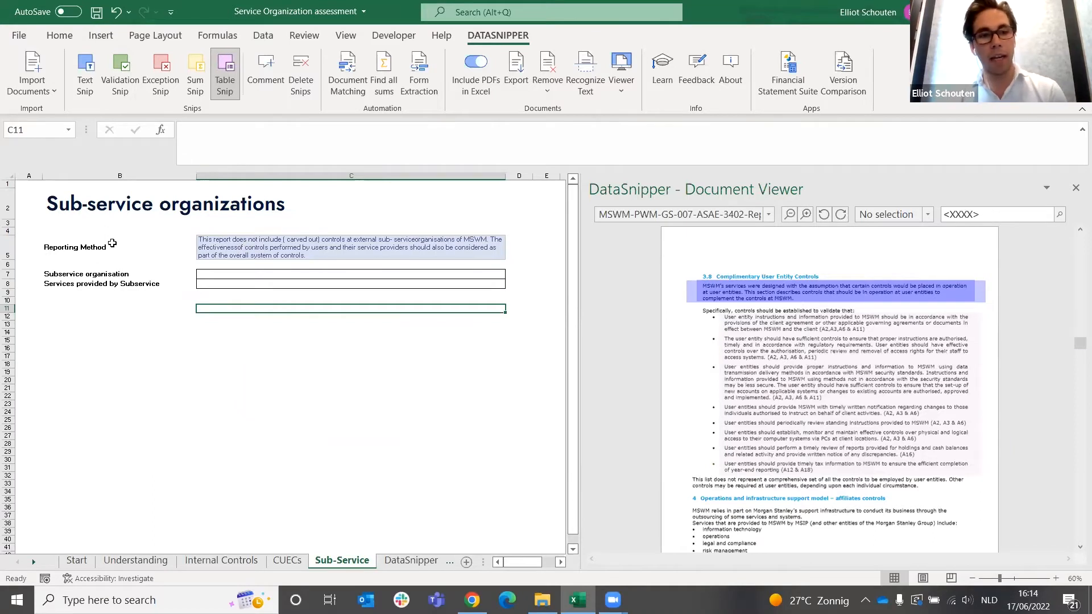
{"action": "left_click", "coordinate": [317, 254]}
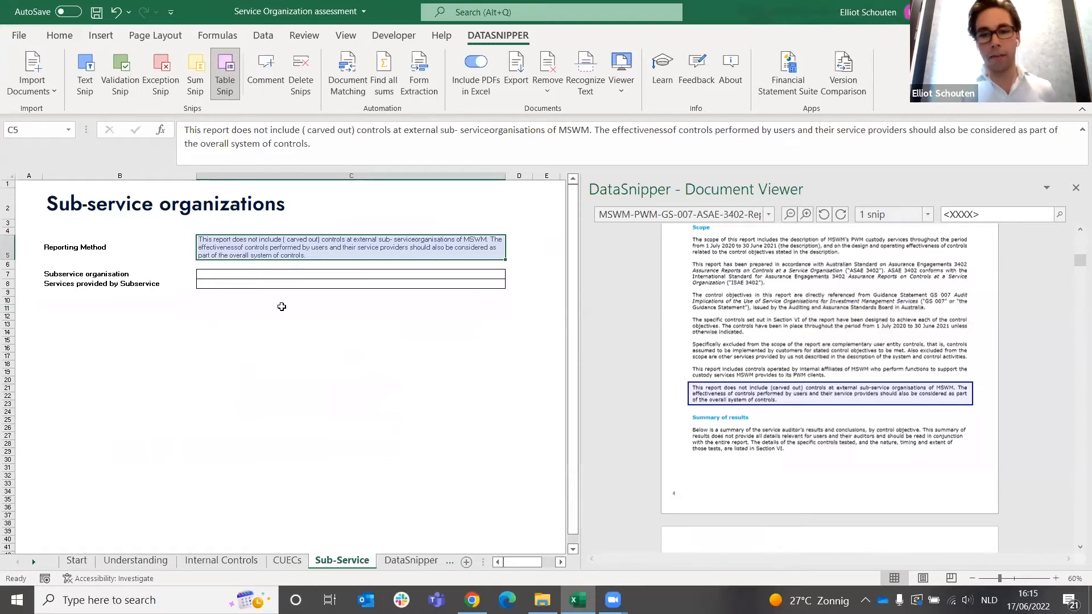
Step: Search the report for "Subservice organisation" and examine the hits on pages 6, 7, 17 and 24
{"action": "left_click", "coordinate": [101, 275]}
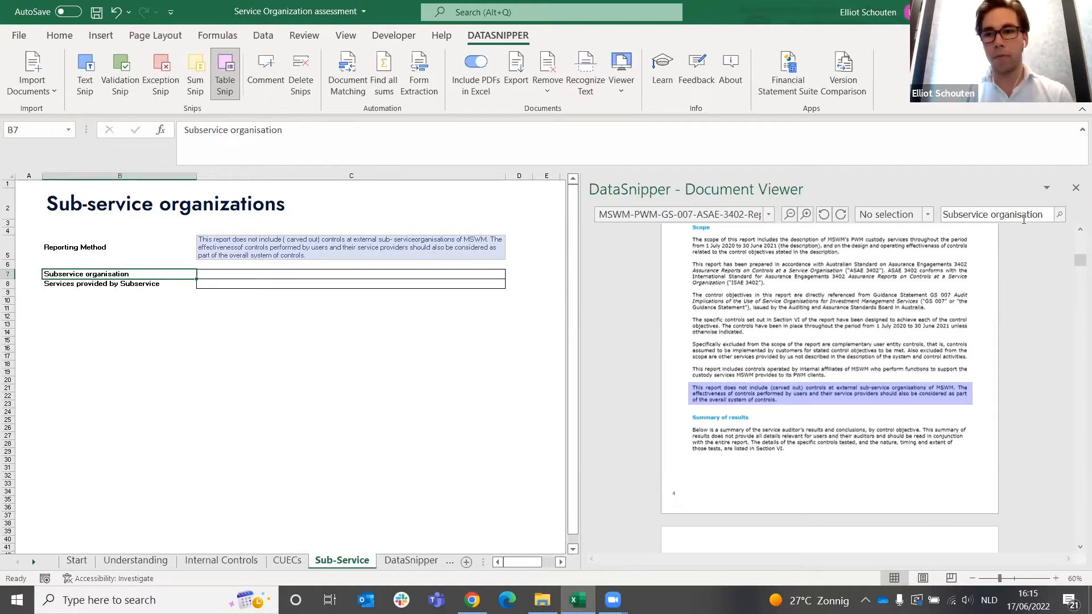
{"action": "left_click", "coordinate": [1059, 213]}
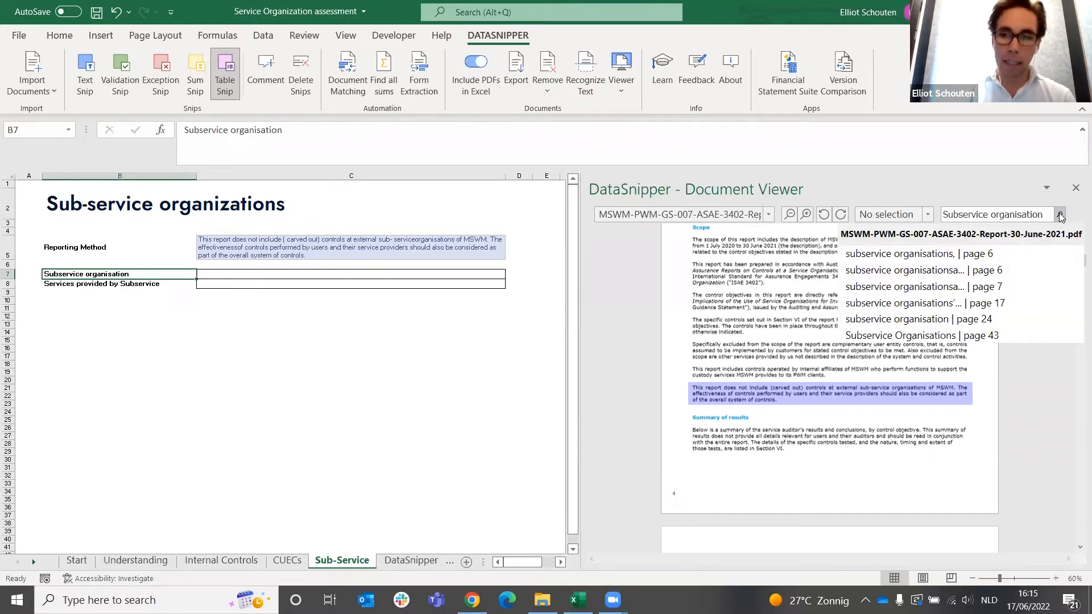
{"action": "left_click", "coordinate": [955, 252]}
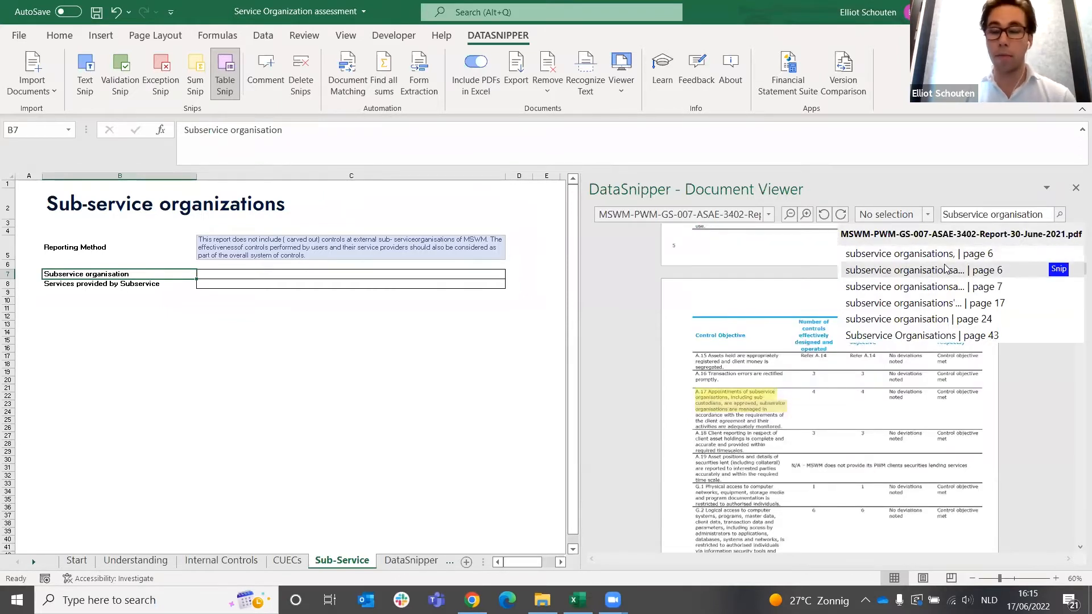
{"action": "left_click", "coordinate": [930, 287]}
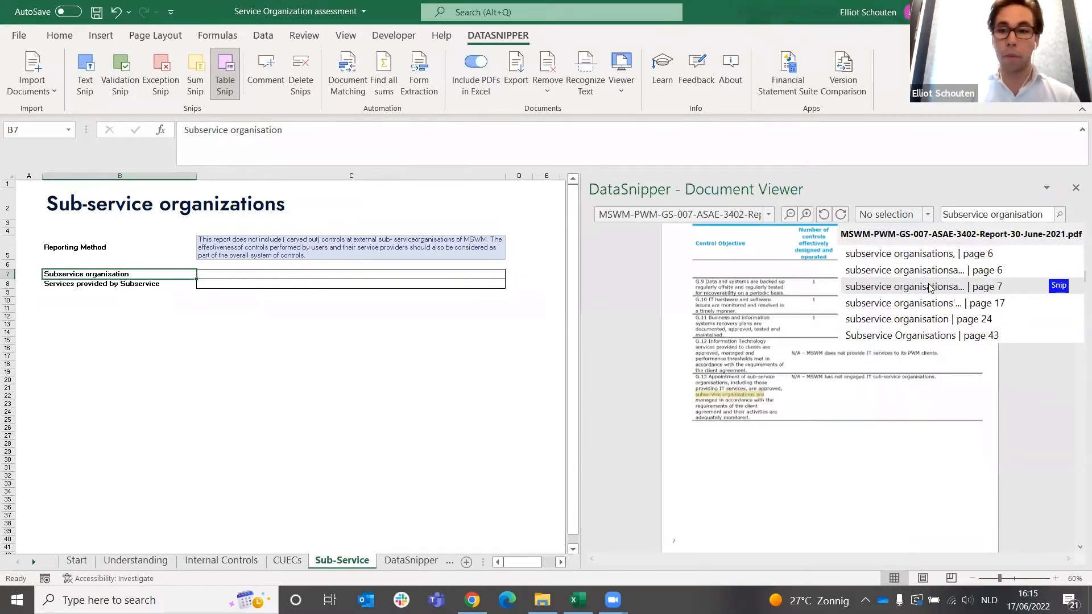
{"action": "left_click", "coordinate": [930, 304]}
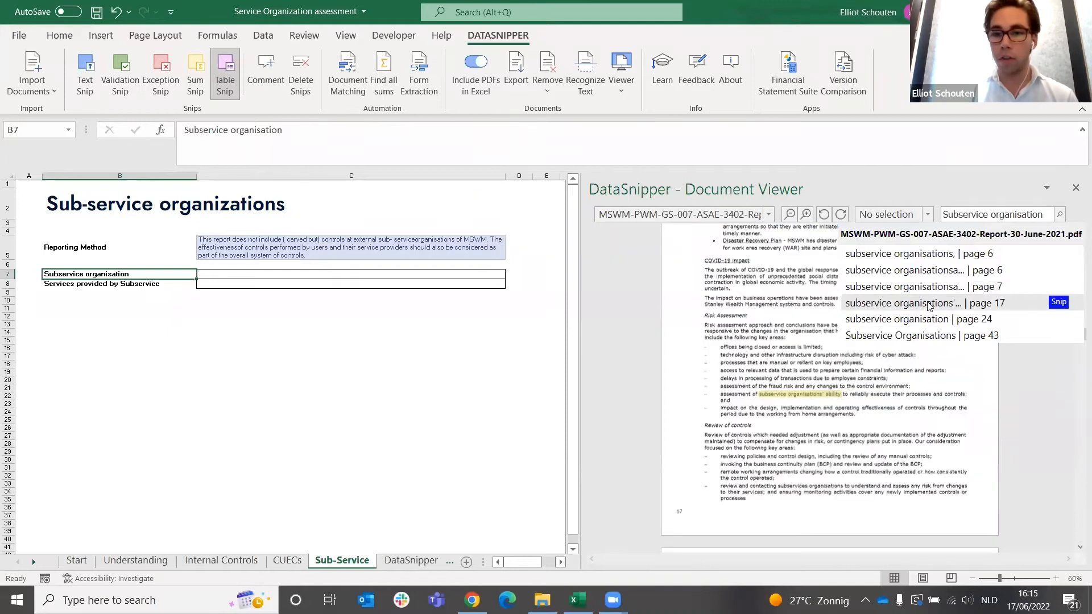
{"action": "left_click", "coordinate": [926, 319]}
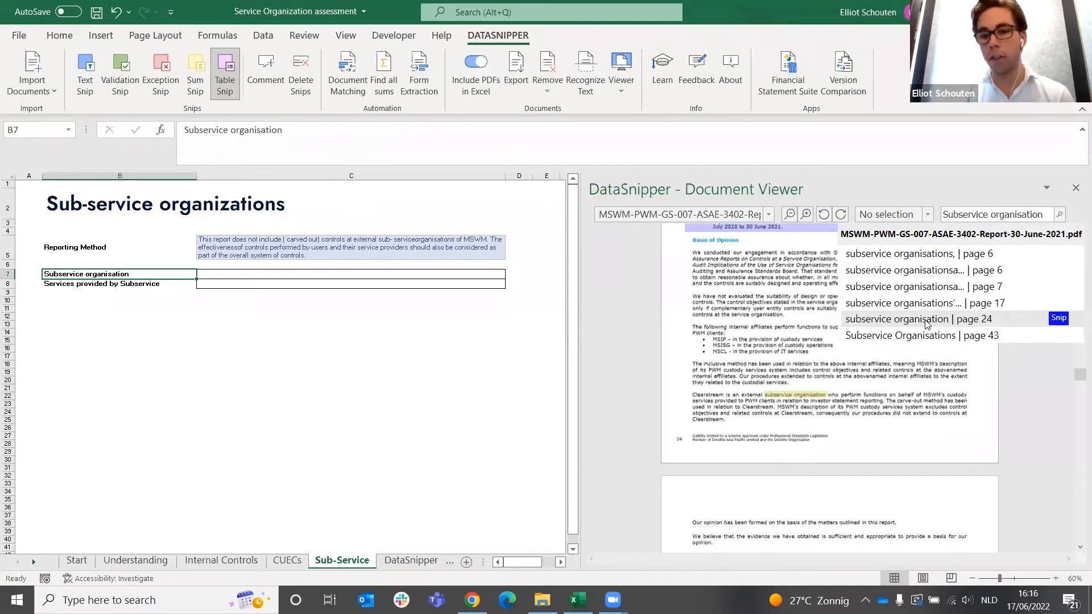
Step: Extract "Clearstream" from page 24 into C7 as the subservice organisation with a Text Snip
{"action": "left_click", "coordinate": [84, 76]}
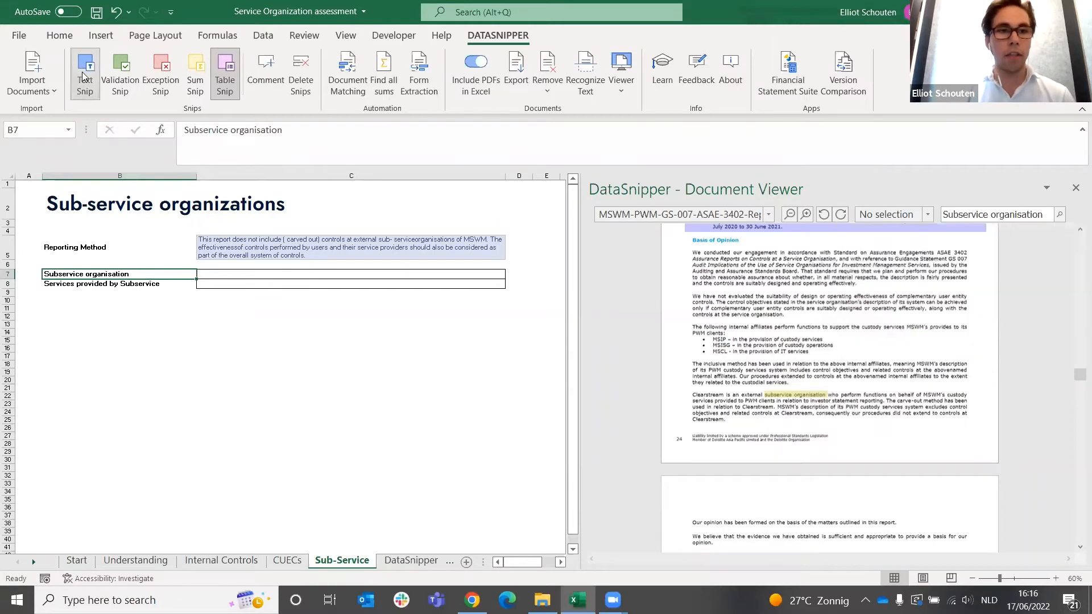
{"action": "key", "text": "Right"}
{"action": "left_click_drag", "start_coordinate": [689, 395], "coordinate": [727, 403]}
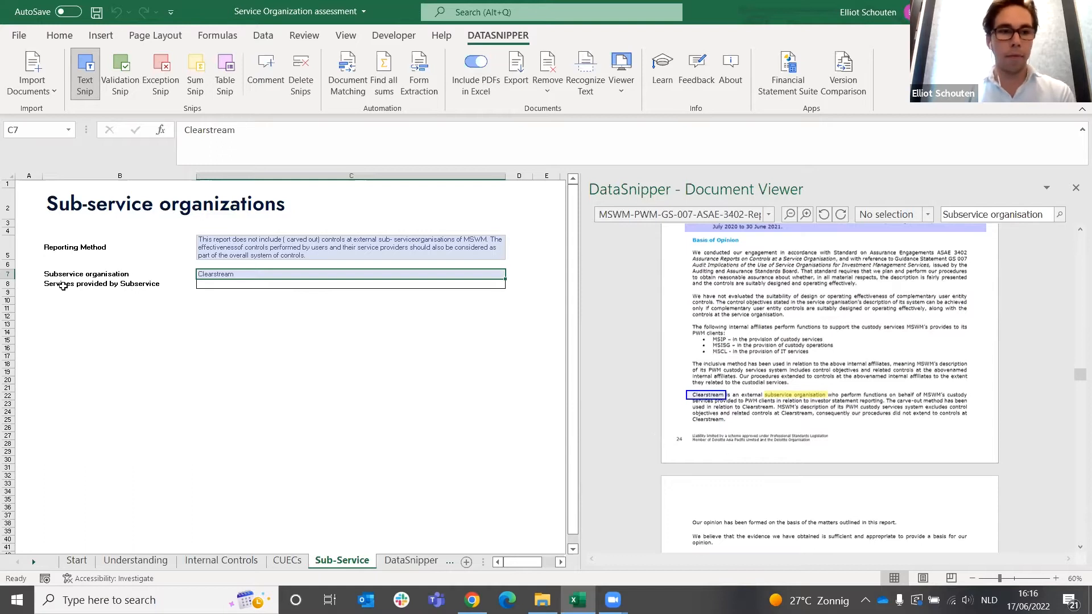
Step: Snip the two-line description of Clearstream's functions and services to PWM clients from page 24 into C8
{"action": "left_click", "coordinate": [292, 289]}
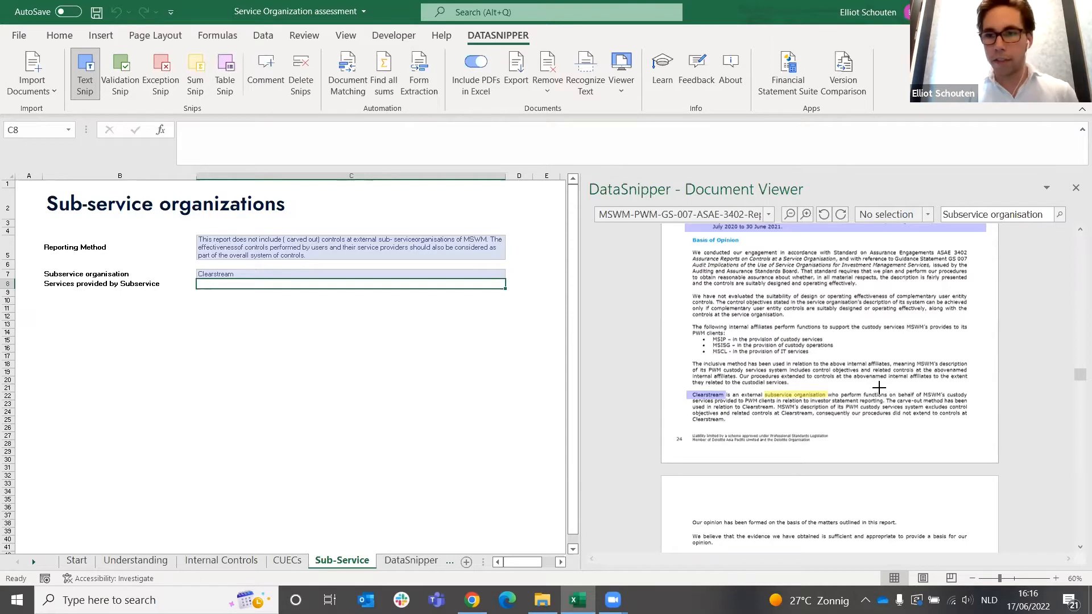
{"action": "left_click_drag", "start_coordinate": [839, 391], "coordinate": [968, 398]}
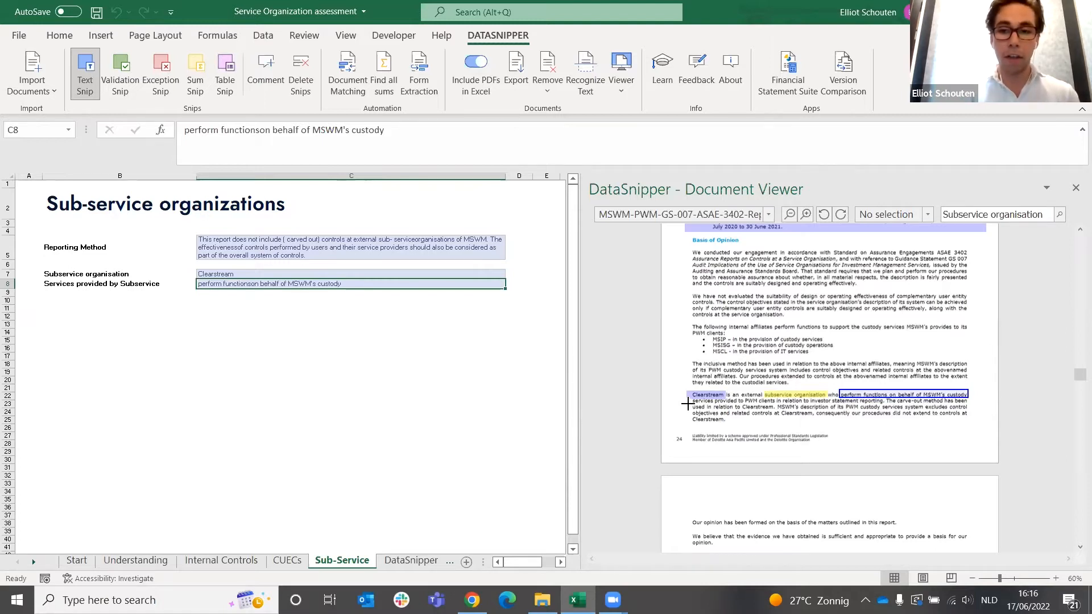
{"action": "left_click_drag", "start_coordinate": [689, 402], "coordinate": [886, 401]}
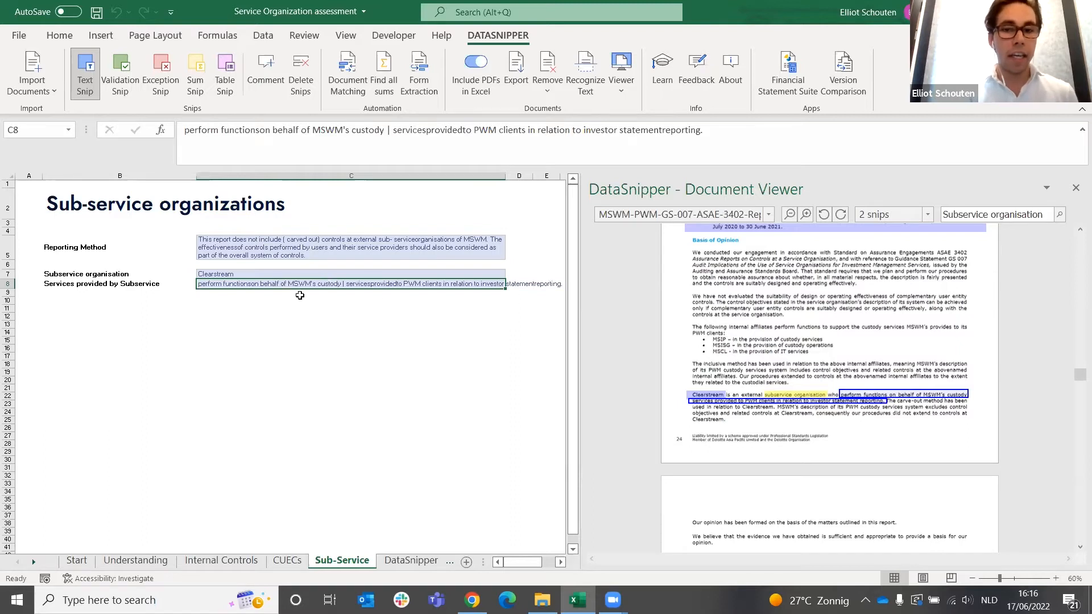
Step: Remove the separator between the two snipped passages in C8 and wrap the cell's text
{"action": "double_click", "coordinate": [345, 284]}
{"action": "key", "text": "BackSpace"}
{"action": "key", "text": "BackSpace"}
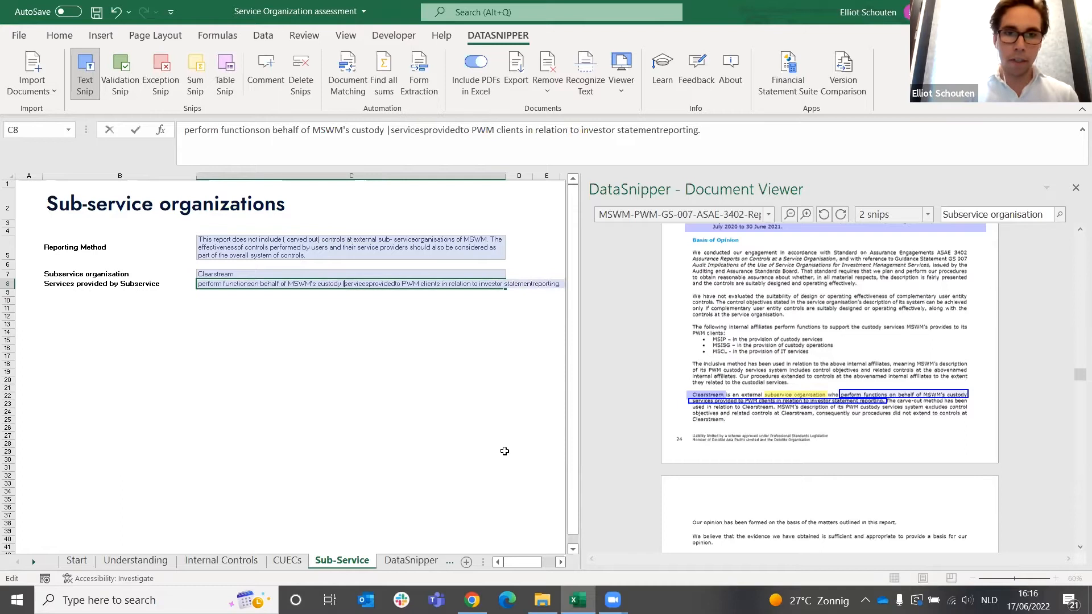
{"action": "key", "text": "Return"}
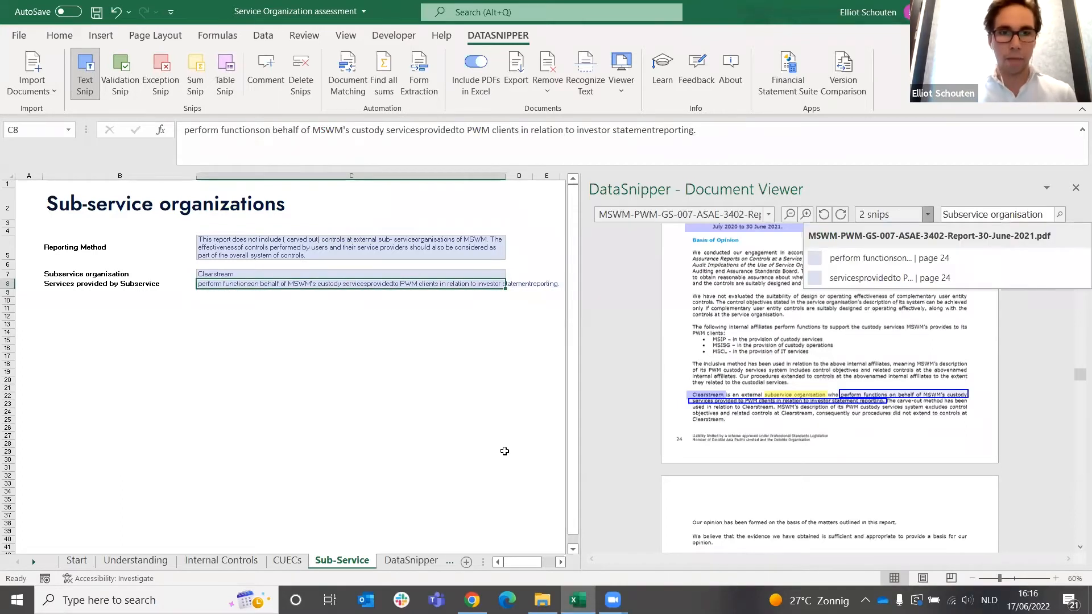
{"action": "key", "text": "alt+h"}
{"action": "key", "text": "w"}
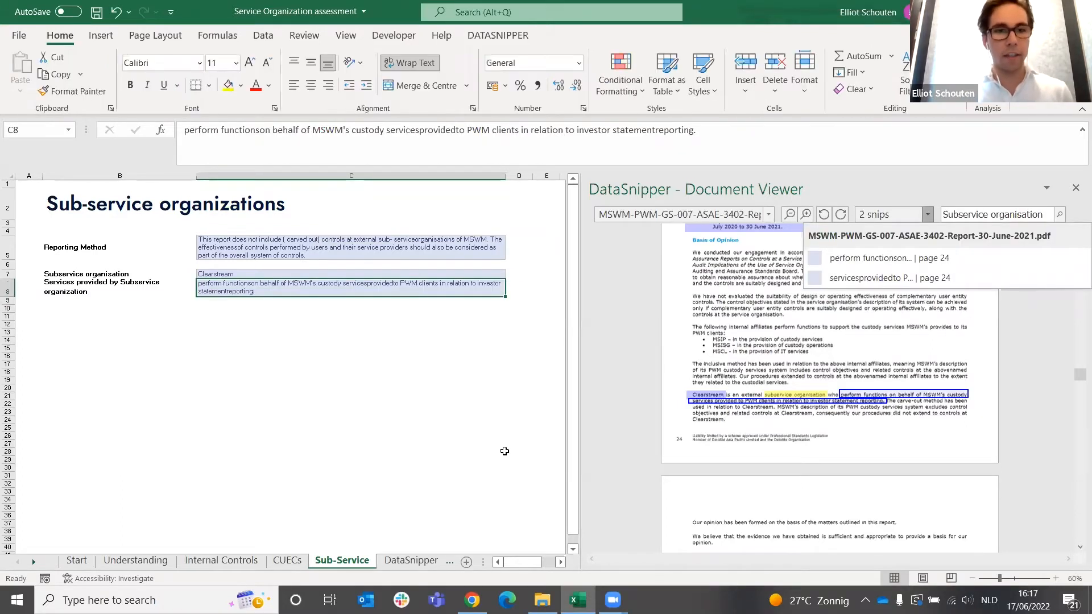
Step: Trace the services description in C8 back to its two source passages on page 24
{"action": "left_click", "coordinate": [224, 321]}
{"action": "left_click", "coordinate": [217, 290]}
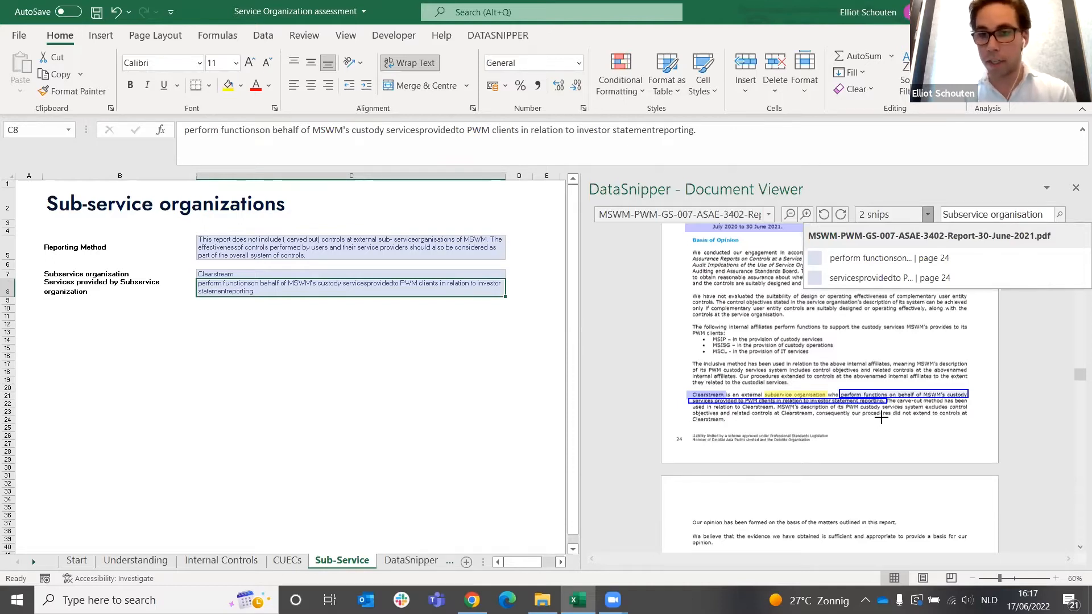
{"action": "left_click", "coordinate": [415, 340]}
{"action": "left_click", "coordinate": [356, 318]}
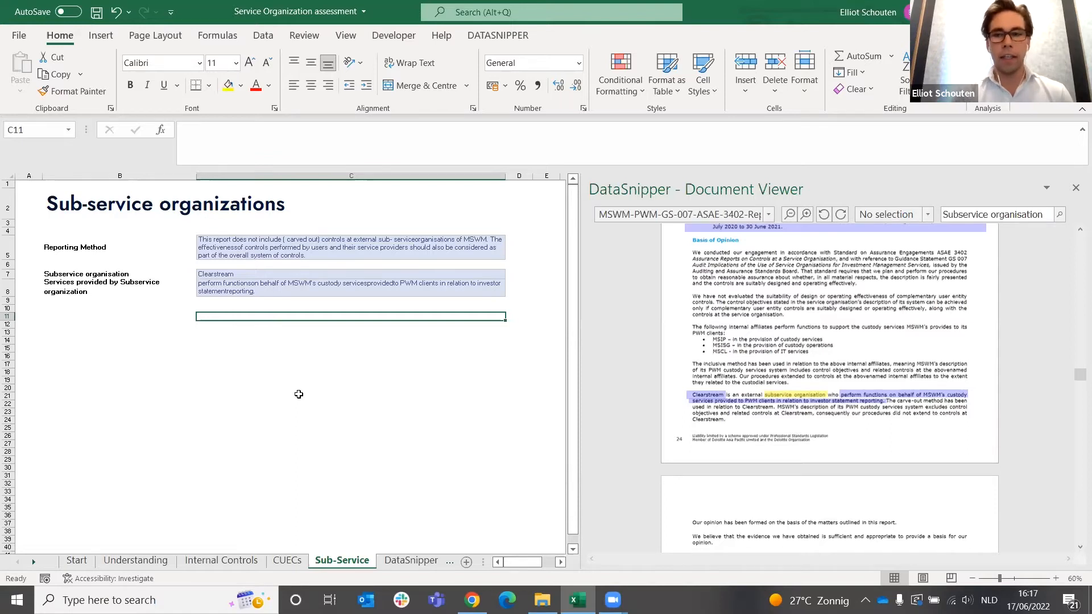
Step: Save and close the Service Organization assessment workbook
{"action": "left_click", "coordinate": [97, 13]}
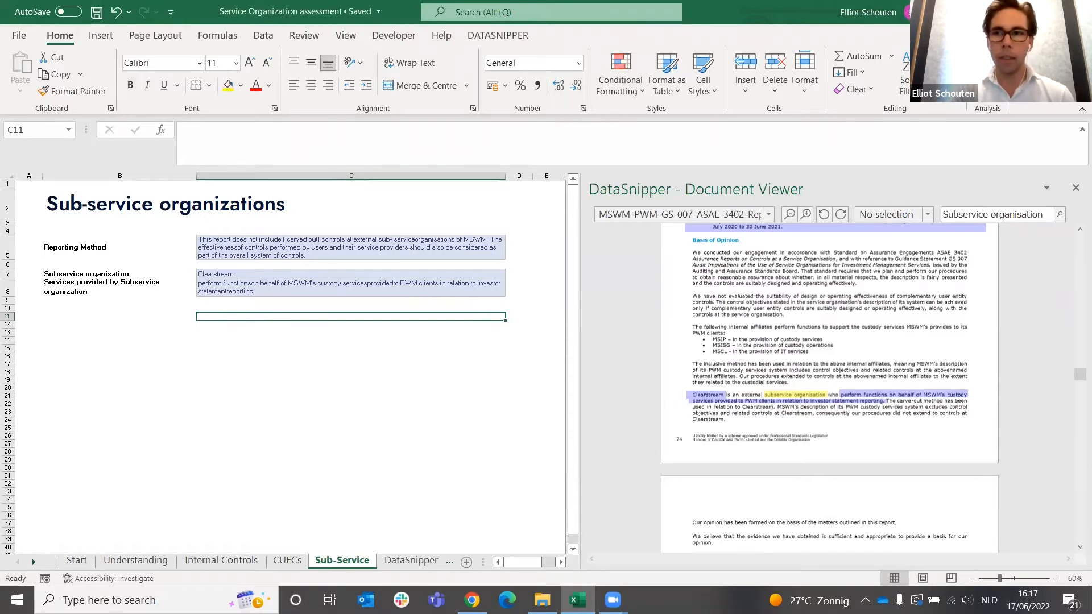
{"action": "key", "text": "ctrl+w"}
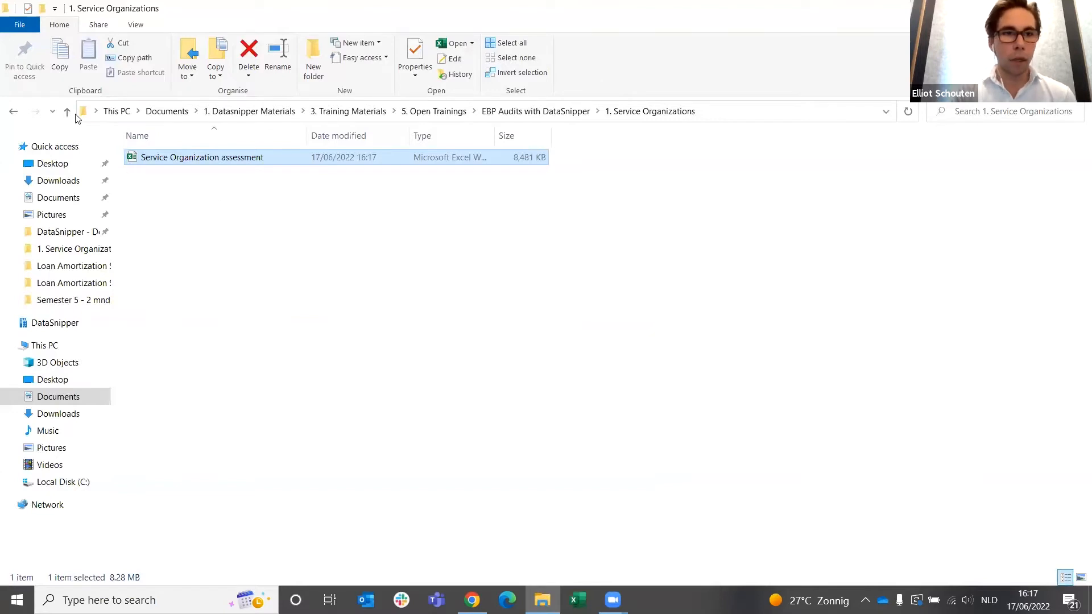
Step: Open the CUEC Testing workbook from the "2. CUECs" folder of EBP Audits with DataSnipper
{"action": "left_click", "coordinate": [12, 112]}
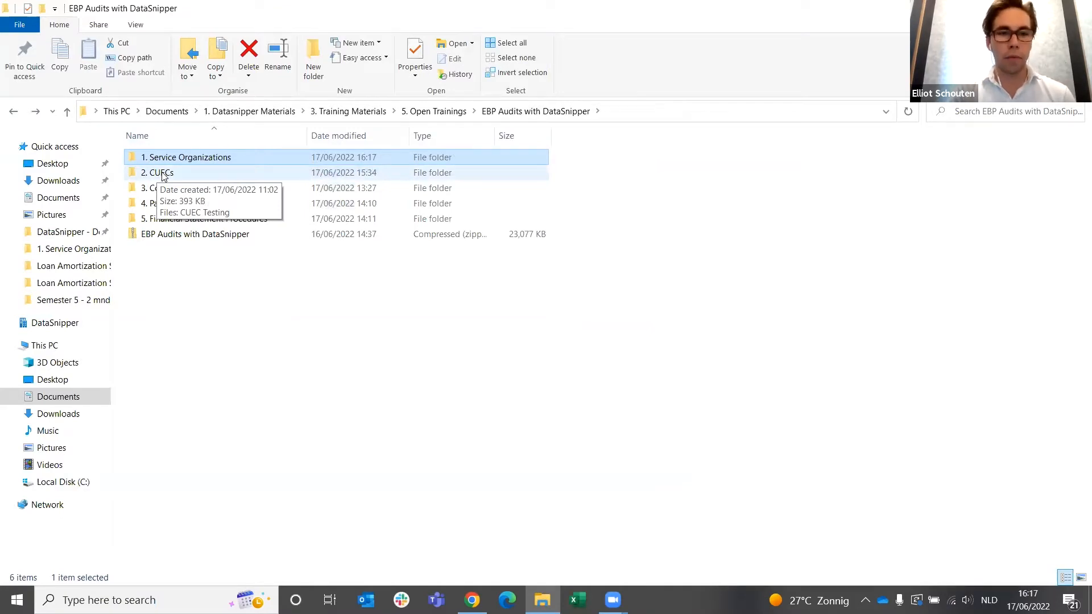
{"action": "double_click", "coordinate": [162, 174]}
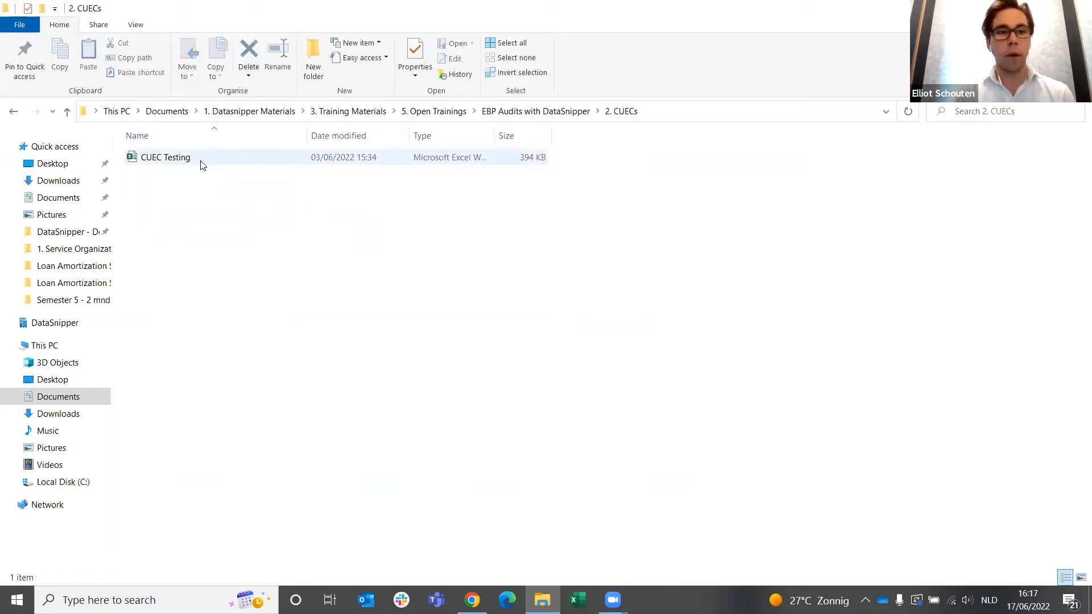
{"action": "double_click", "coordinate": [171, 160]}
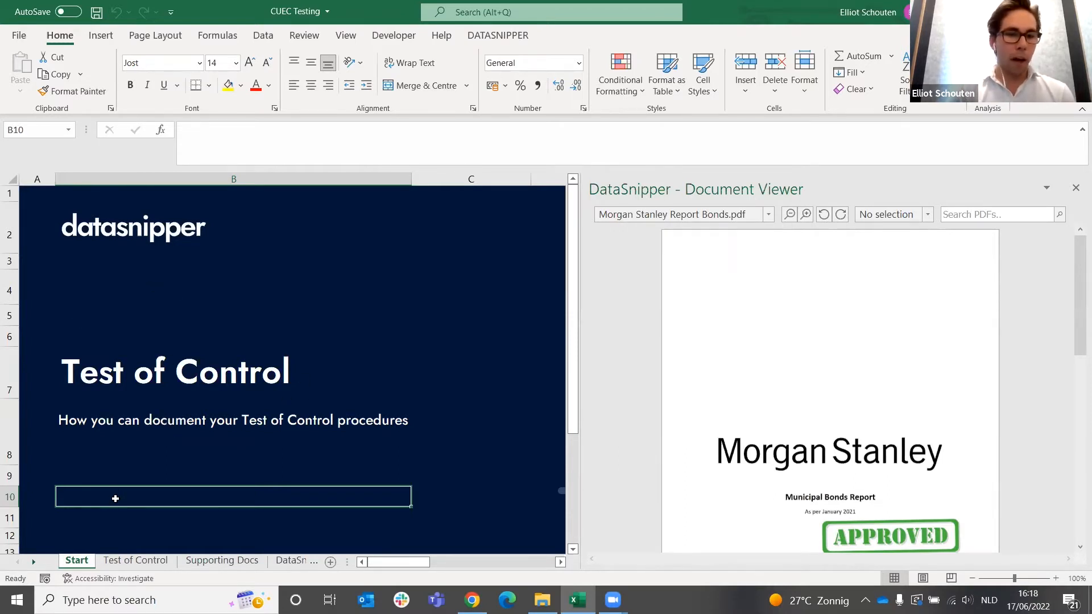
Step: Go to the Test of Control sheet and review the description and control attributes of CUEC A16
{"action": "left_click", "coordinate": [127, 563]}
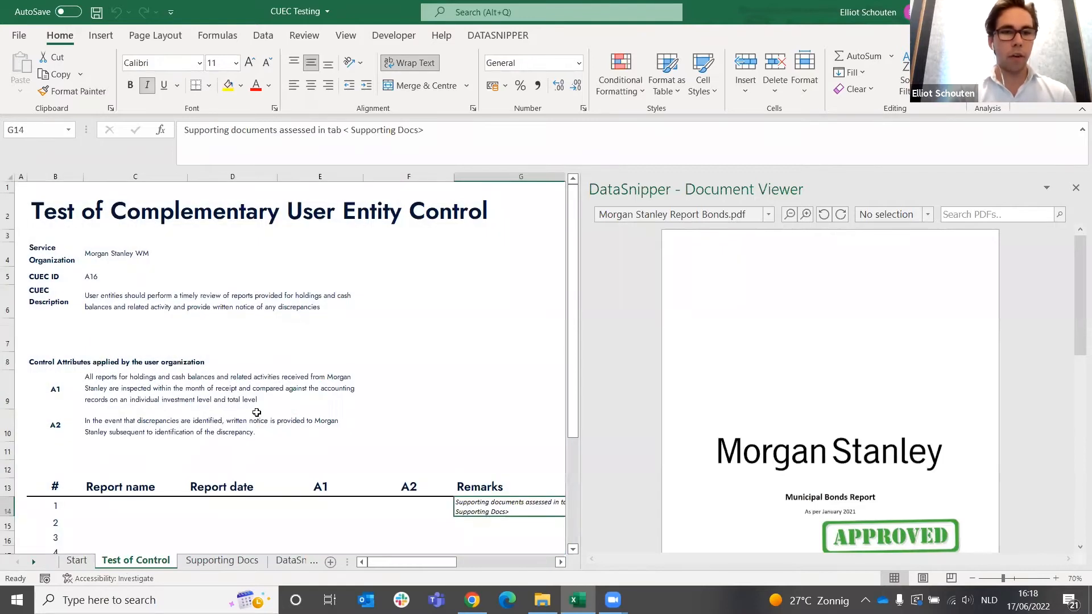
{"action": "key", "text": "super+Tab"}
{"action": "left_click", "coordinate": [171, 214]}
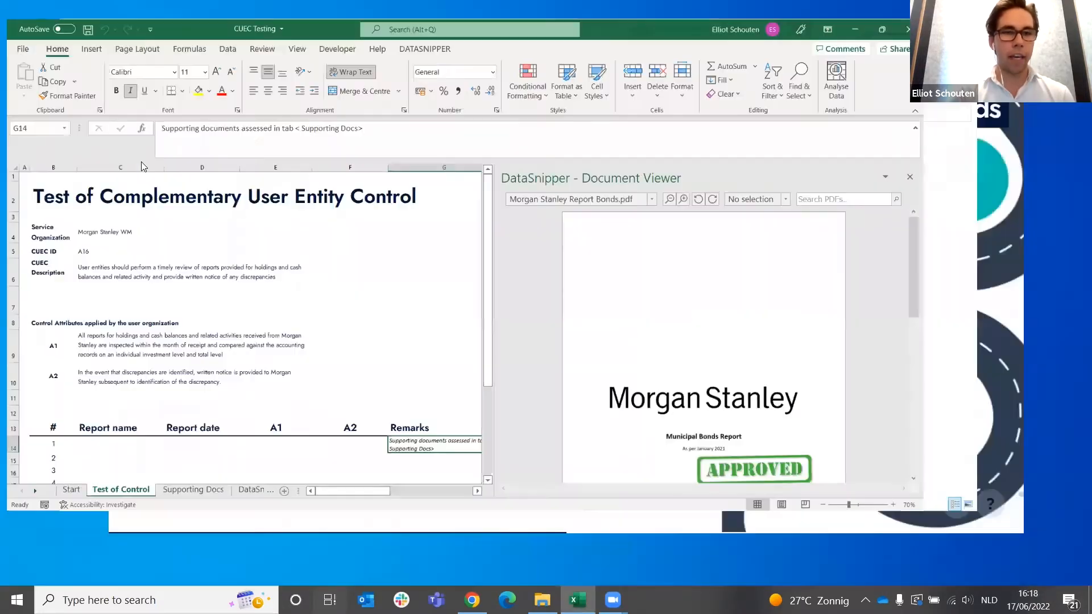
{"action": "scroll", "coordinate": [186, 291], "scroll_direction": "down", "scroll_amount": 2}
{"action": "scroll", "coordinate": [186, 291], "scroll_direction": "up", "scroll_amount": 2}
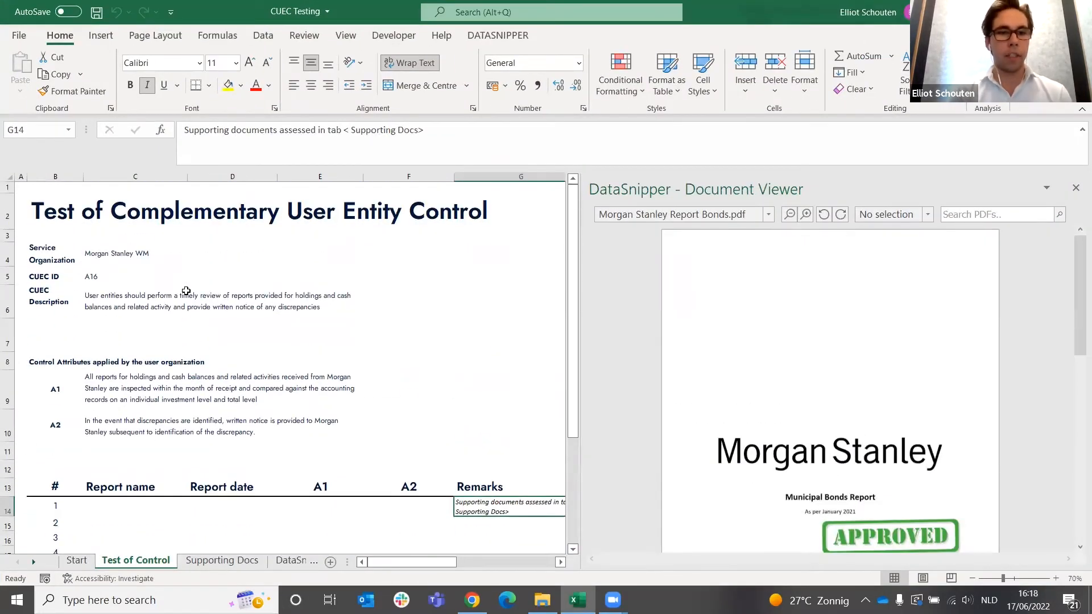
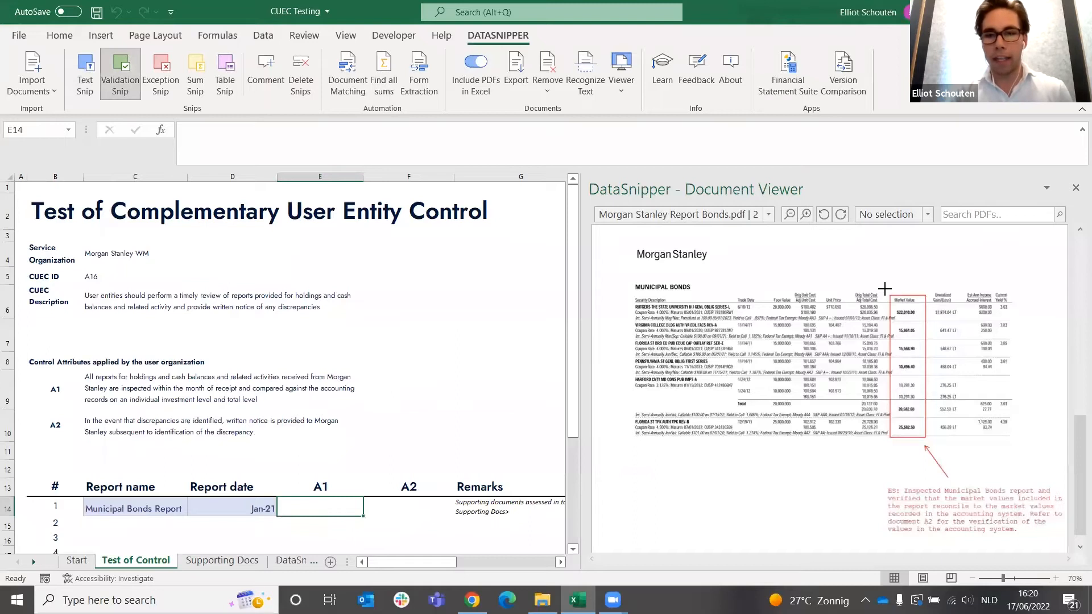
Step: Validate attribute A1 in E14 with validation snips over the bond report's Market Value column and the SAP ledger's Amount column
{"action": "left_click_drag", "start_coordinate": [885, 292], "coordinate": [933, 450]}
{"action": "left_click", "coordinate": [645, 214]}
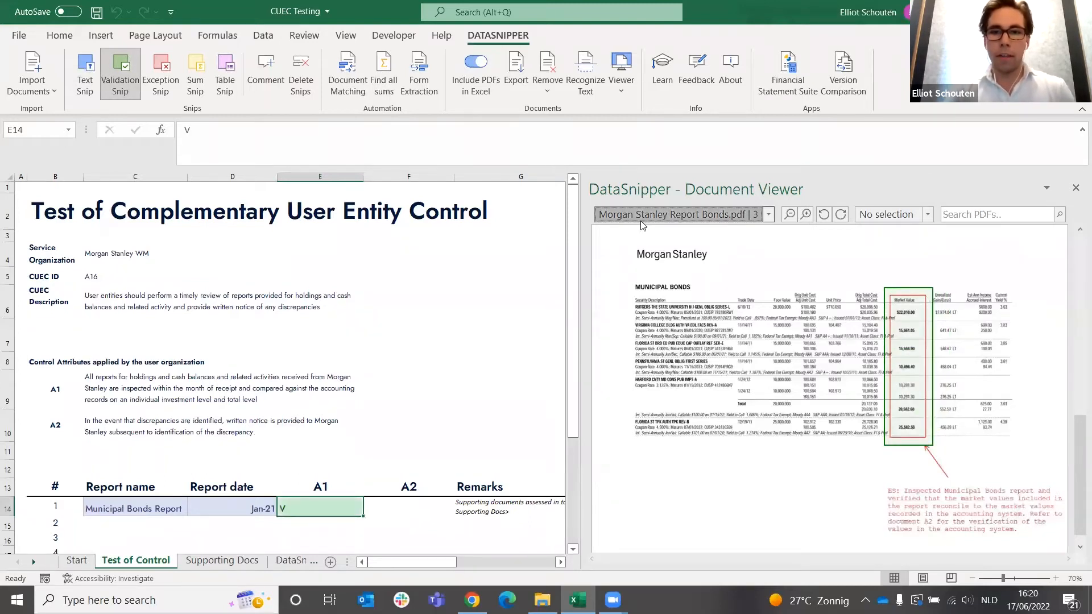
{"action": "left_click", "coordinate": [654, 250]}
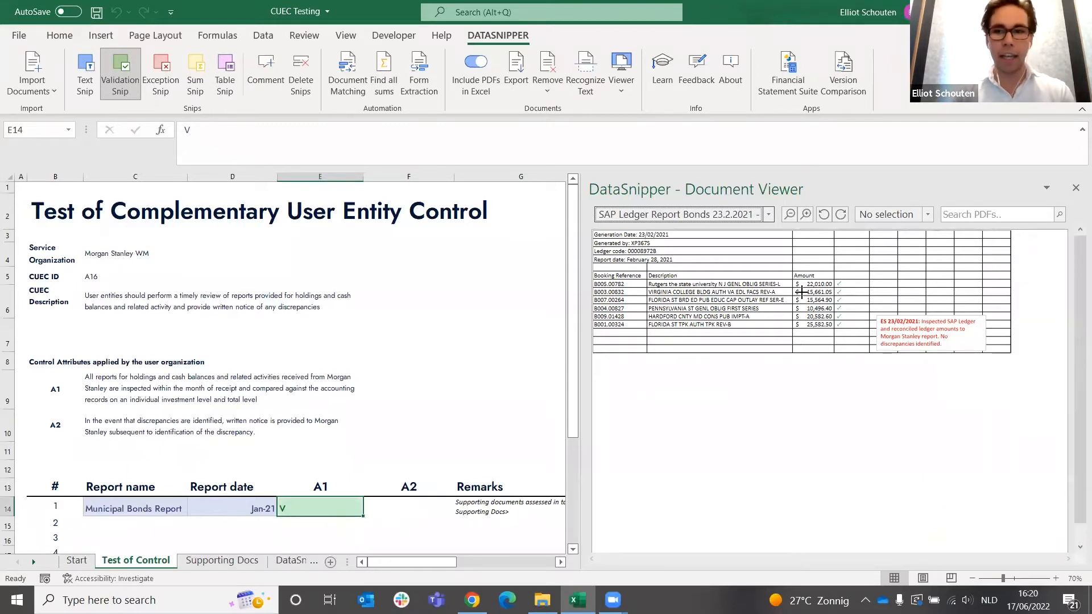
{"action": "left_click_drag", "start_coordinate": [790, 270], "coordinate": [849, 335]}
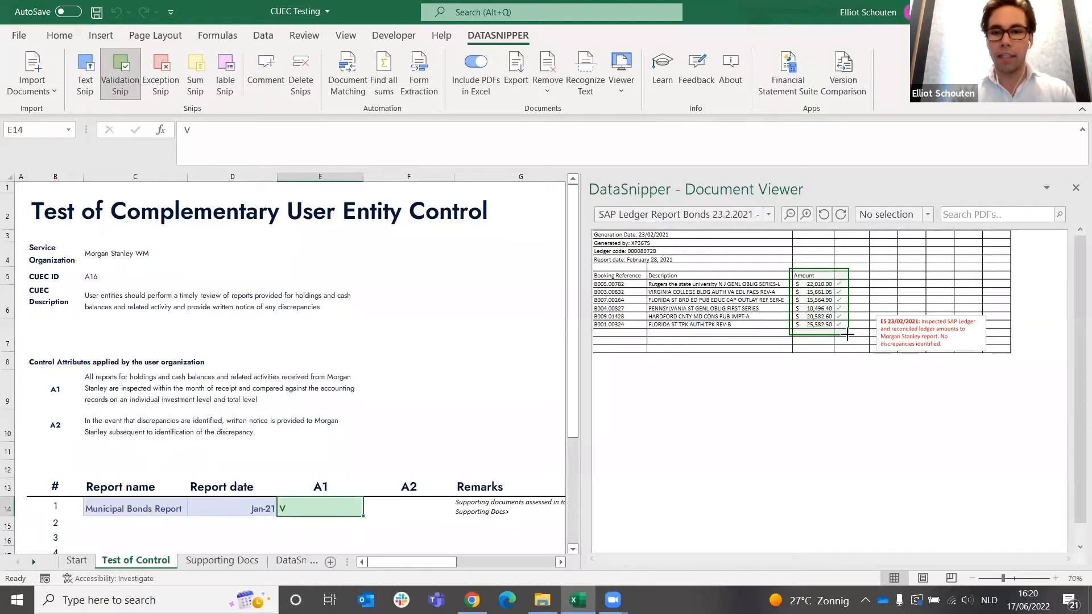
{"action": "left_click", "coordinate": [389, 525]}
{"action": "left_click", "coordinate": [336, 506]}
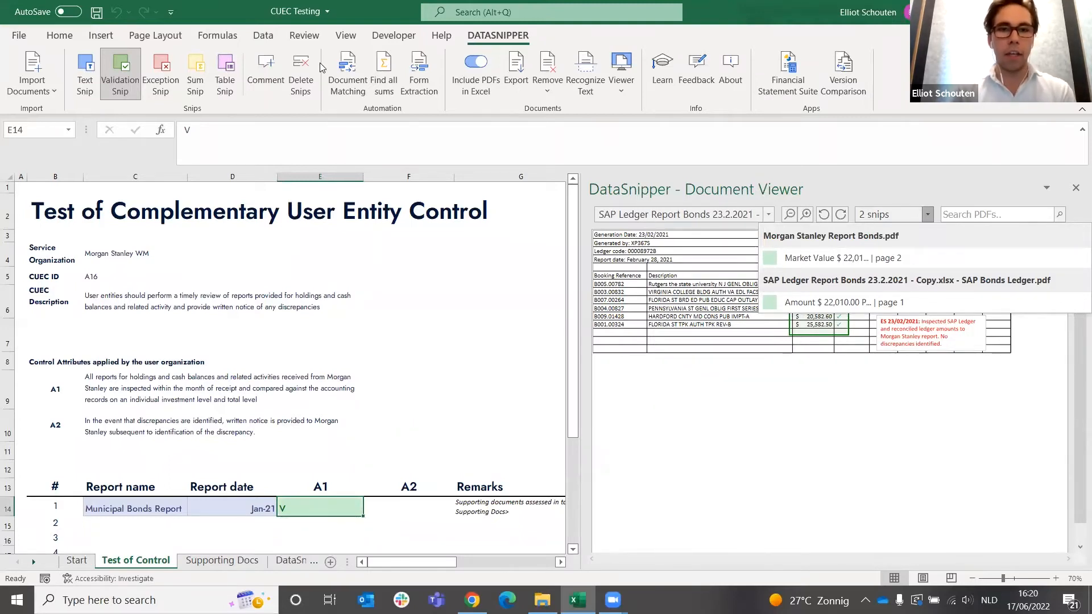
Step: Extract the SAP ledger's booking references, descriptions and amounts into the Supporting Docs sheet from C8 with a table snip
{"action": "left_click", "coordinate": [232, 563]}
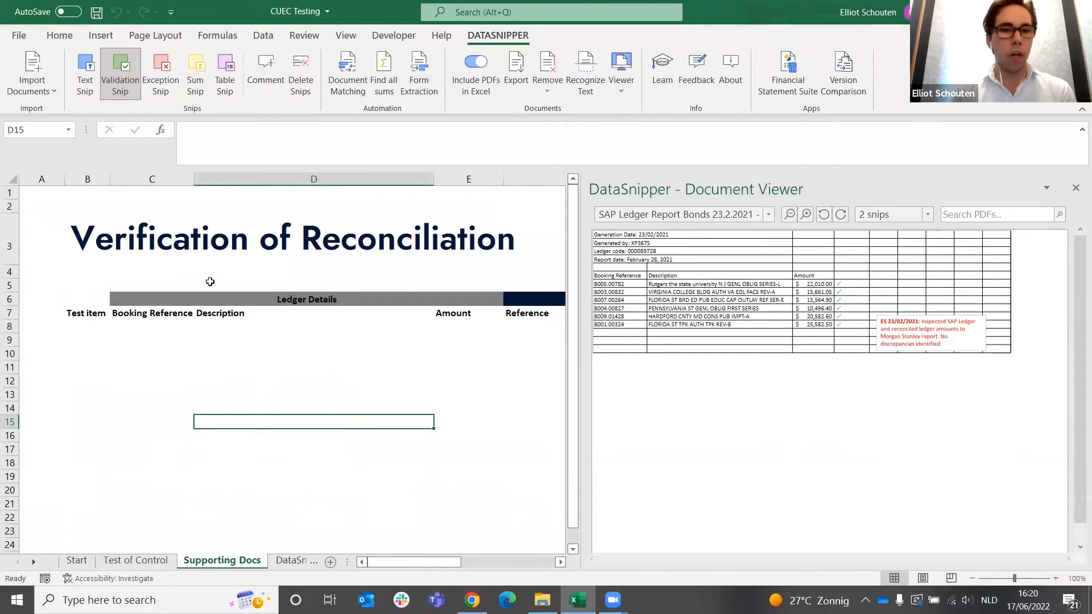
{"action": "left_click", "coordinate": [136, 322]}
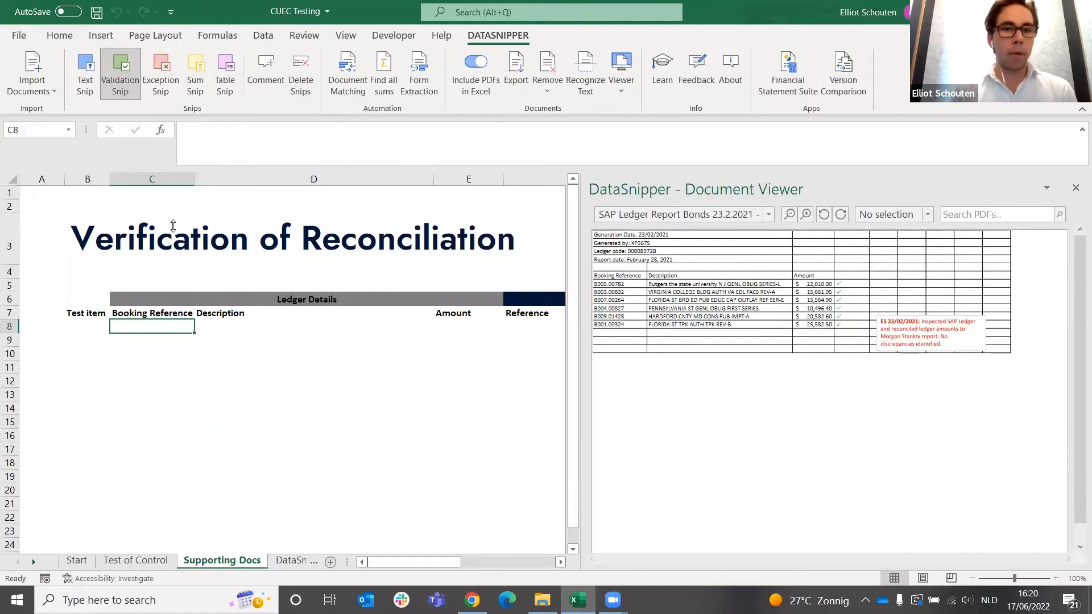
{"action": "left_click", "coordinate": [226, 78]}
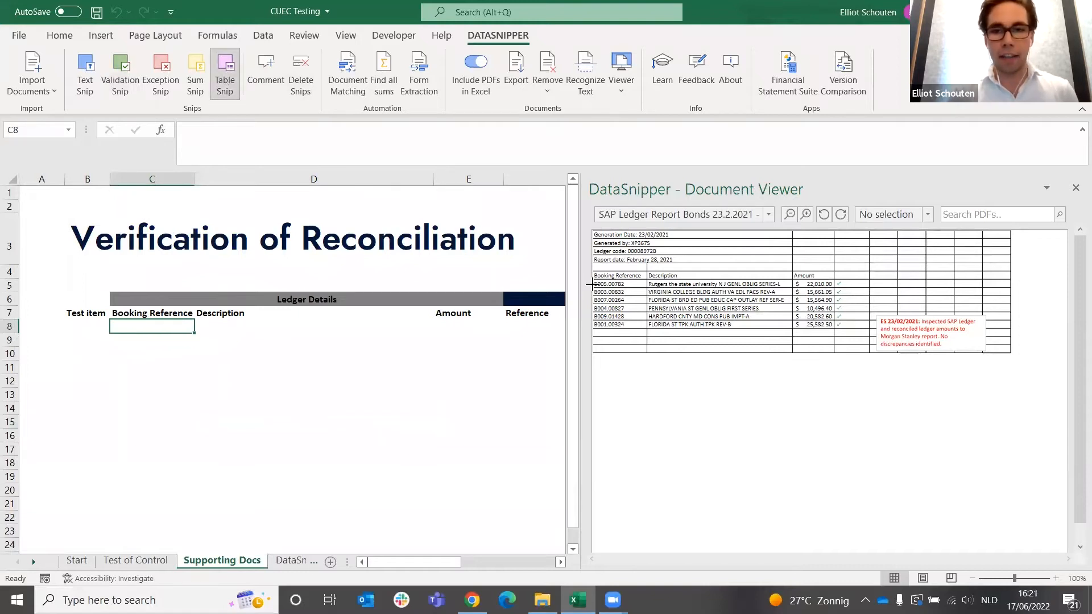
{"action": "left_click_drag", "start_coordinate": [589, 278], "coordinate": [842, 332]}
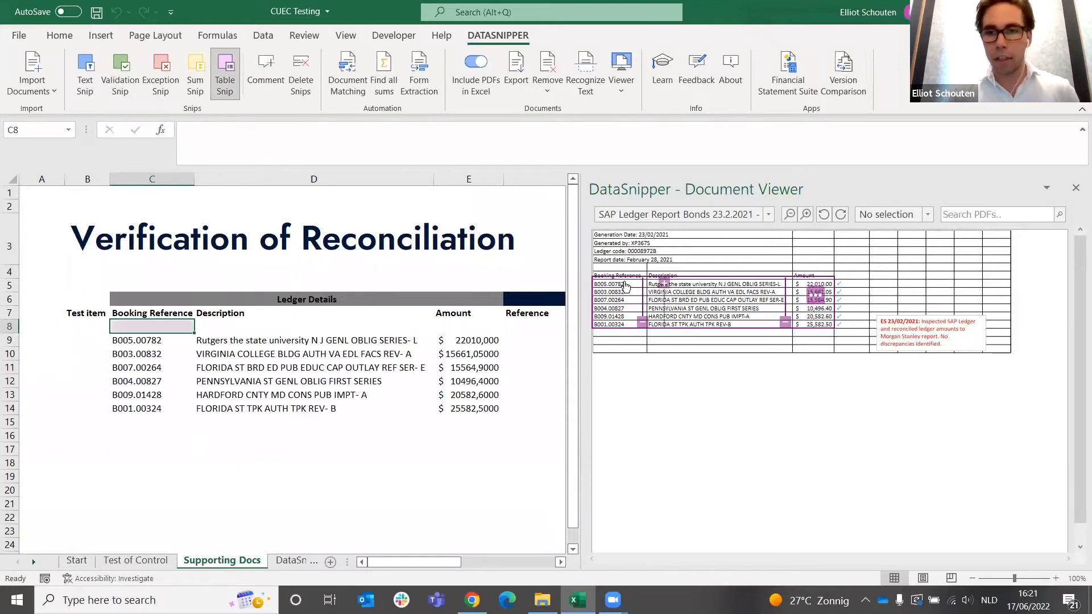
{"action": "left_click_drag", "start_coordinate": [658, 277], "coordinate": [659, 280]}
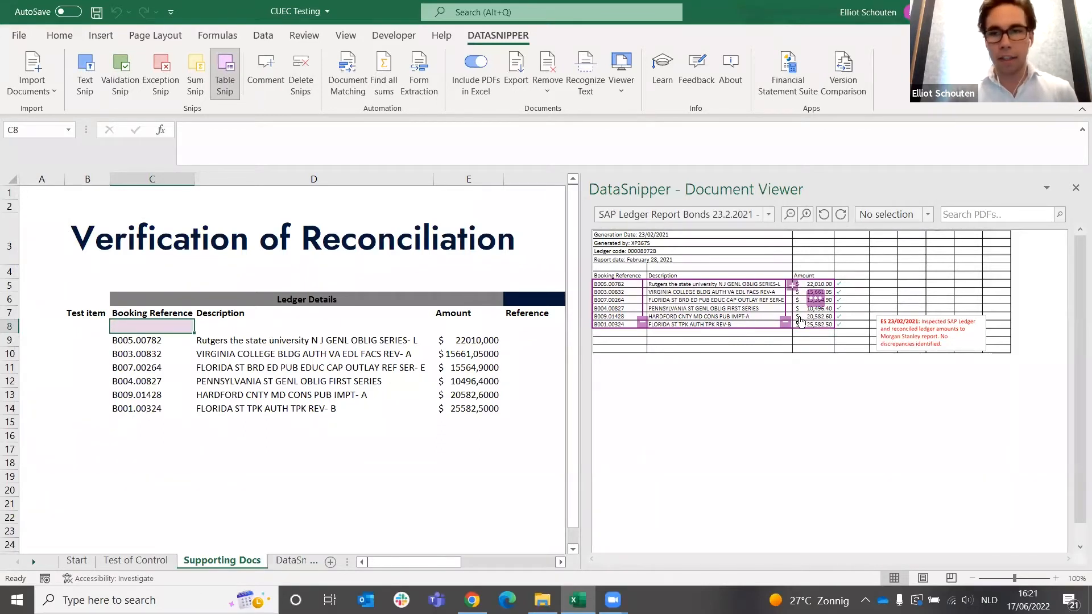
{"action": "right_click", "coordinate": [812, 297]}
{"action": "left_click", "coordinate": [840, 304]}
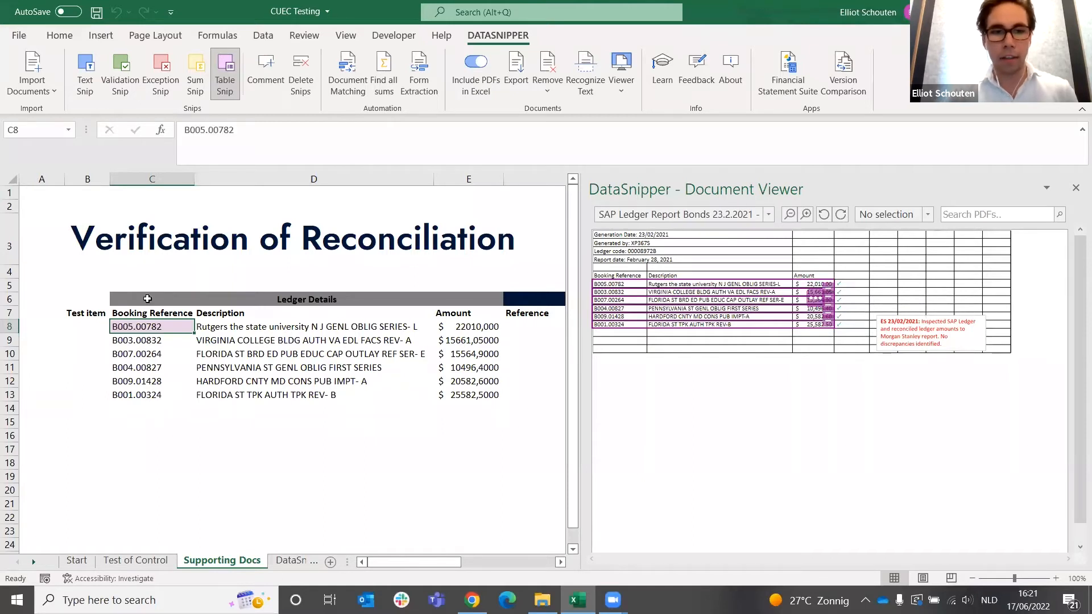
{"action": "left_click", "coordinate": [435, 444]}
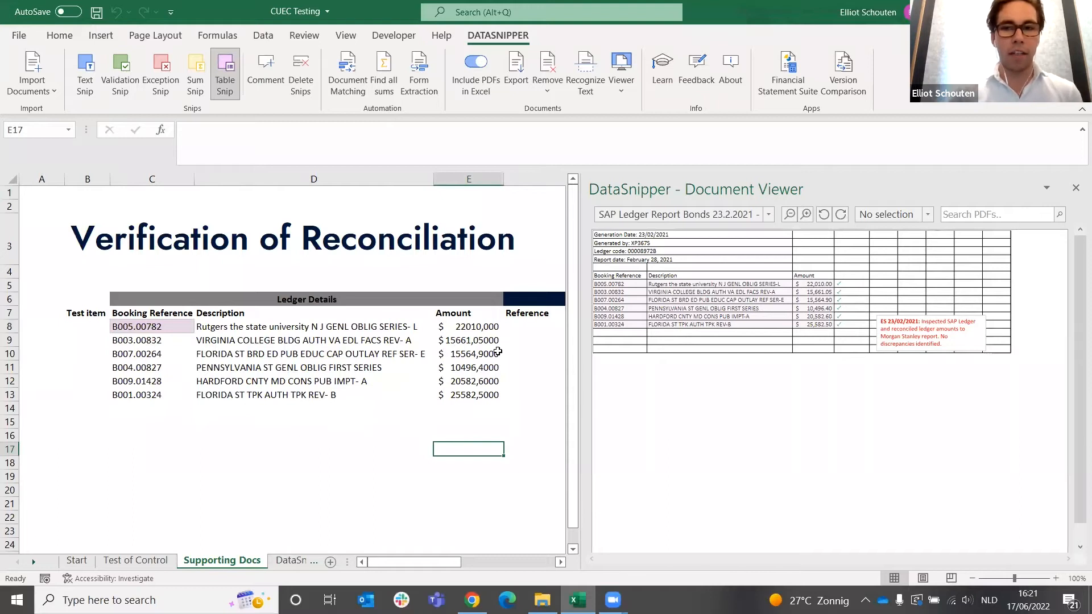
Step: Check the Report group's documents in Document Matching and match all ledger rows by description and amount, with output in columns F and G
{"action": "left_click", "coordinate": [348, 62]}
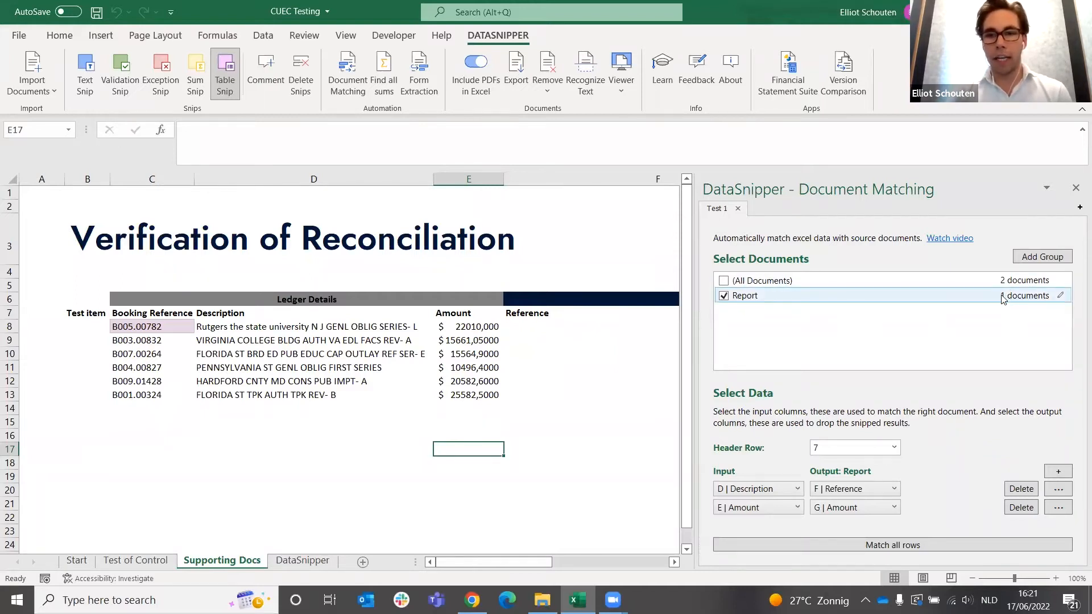
{"action": "left_click", "coordinate": [143, 560]}
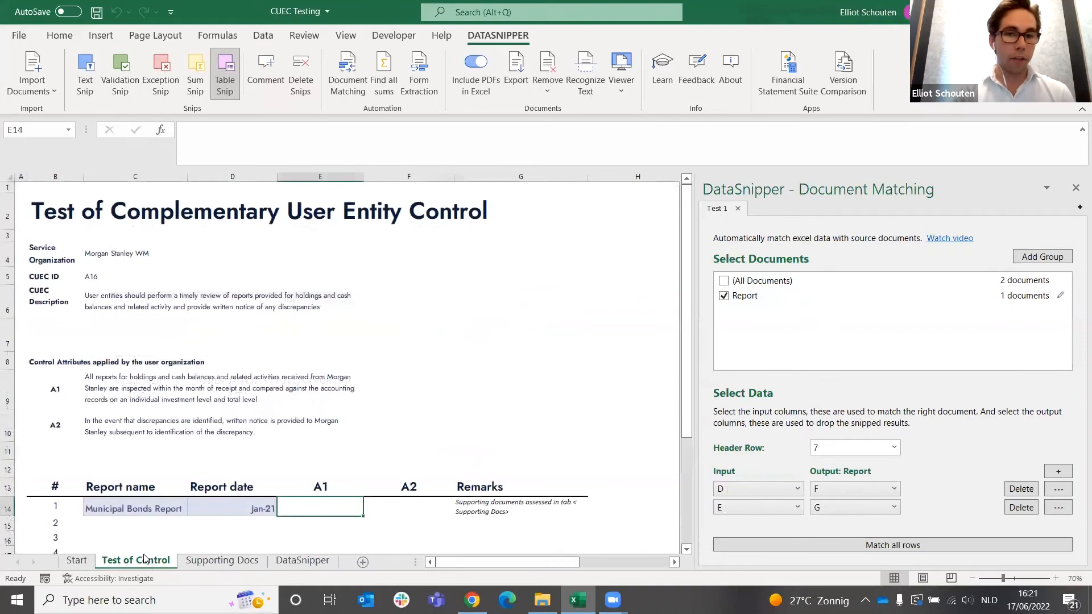
{"action": "left_click", "coordinate": [222, 560]}
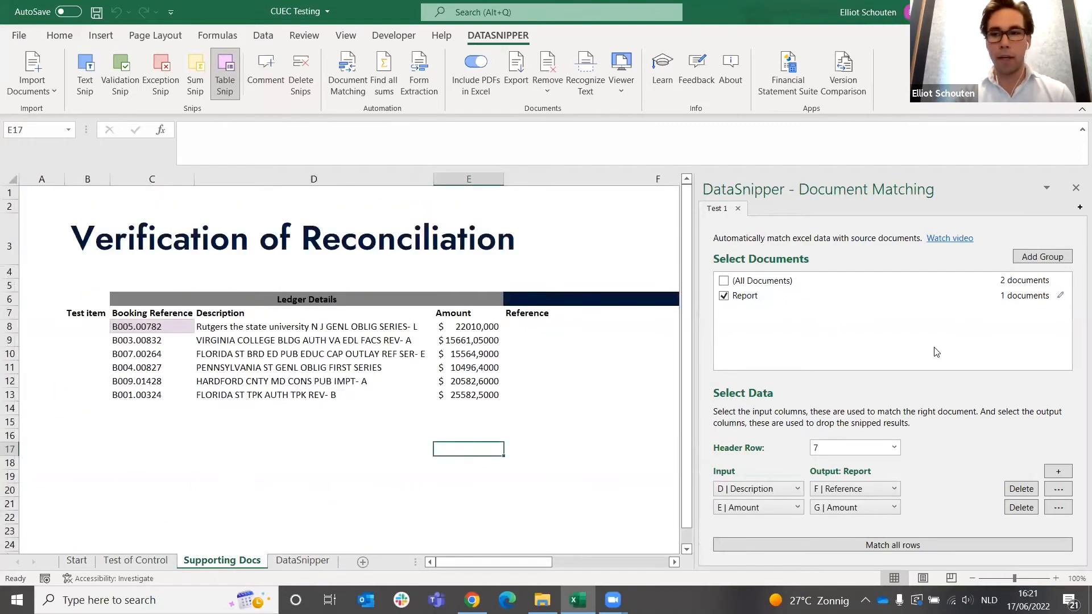
{"action": "left_click", "coordinate": [1061, 296]}
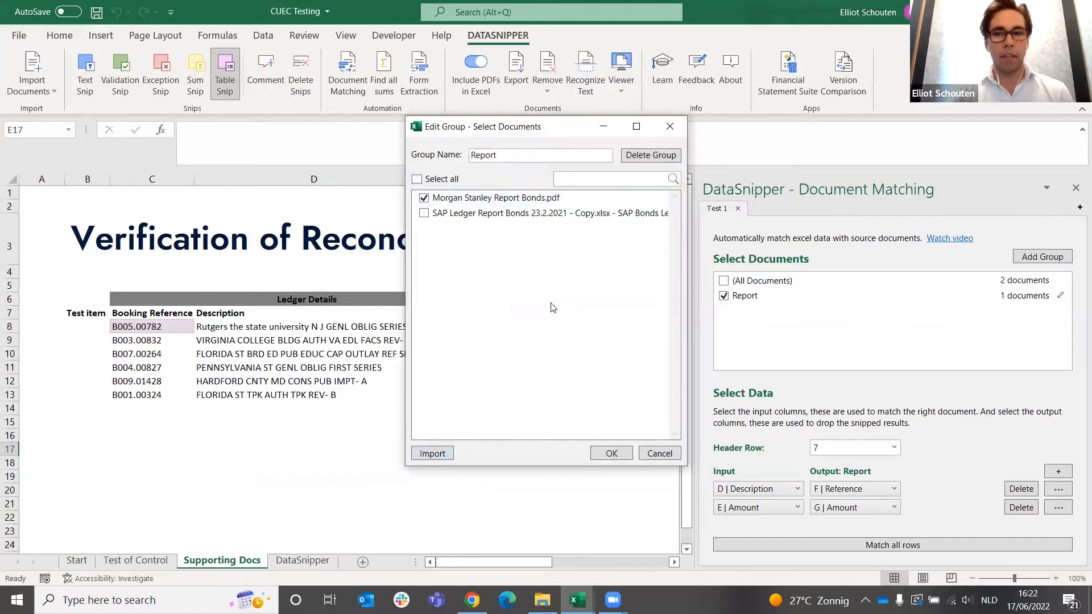
{"action": "left_click", "coordinate": [650, 154]}
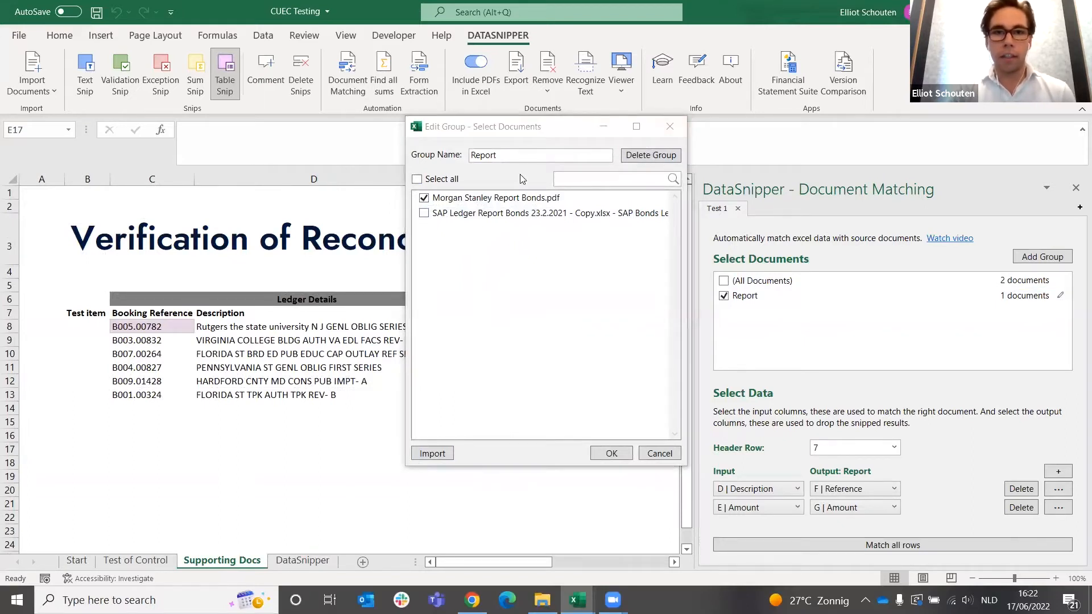
{"action": "left_click", "coordinate": [670, 127]}
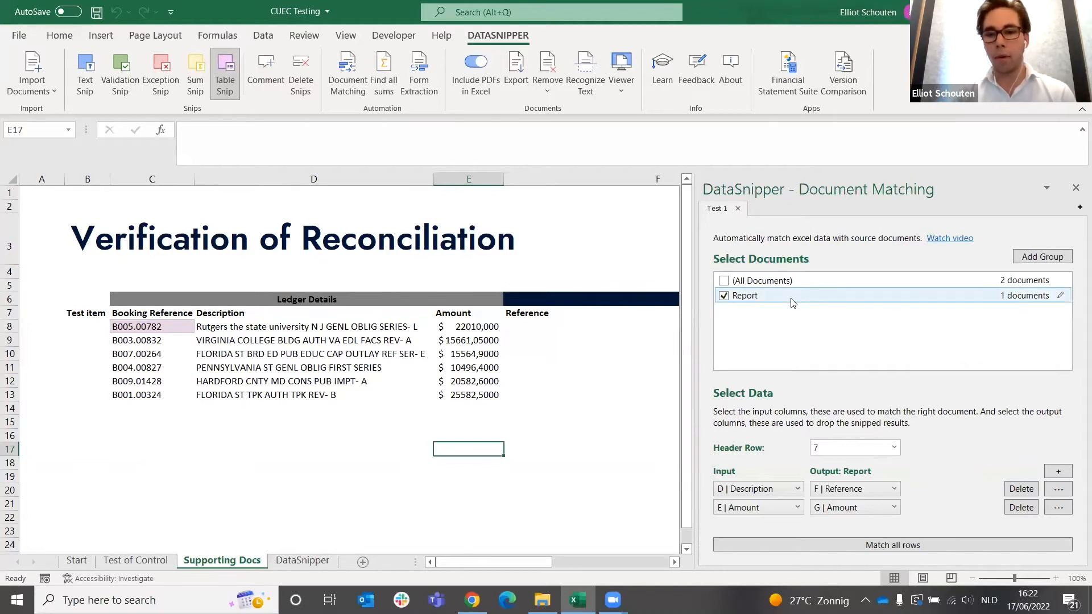
{"action": "left_click", "coordinate": [852, 546]}
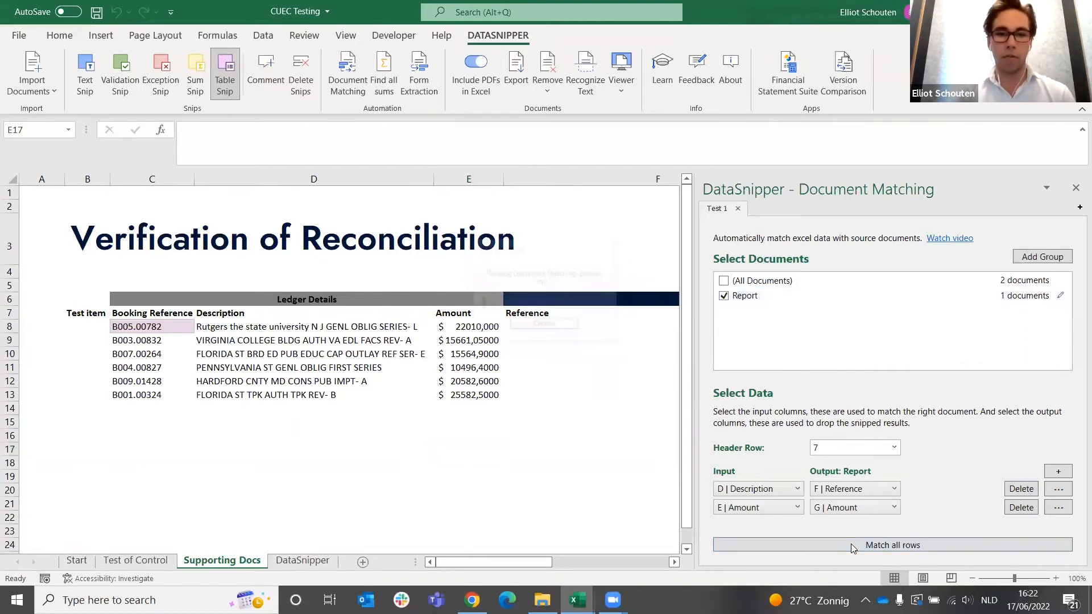
{"action": "left_click", "coordinate": [656, 332]}
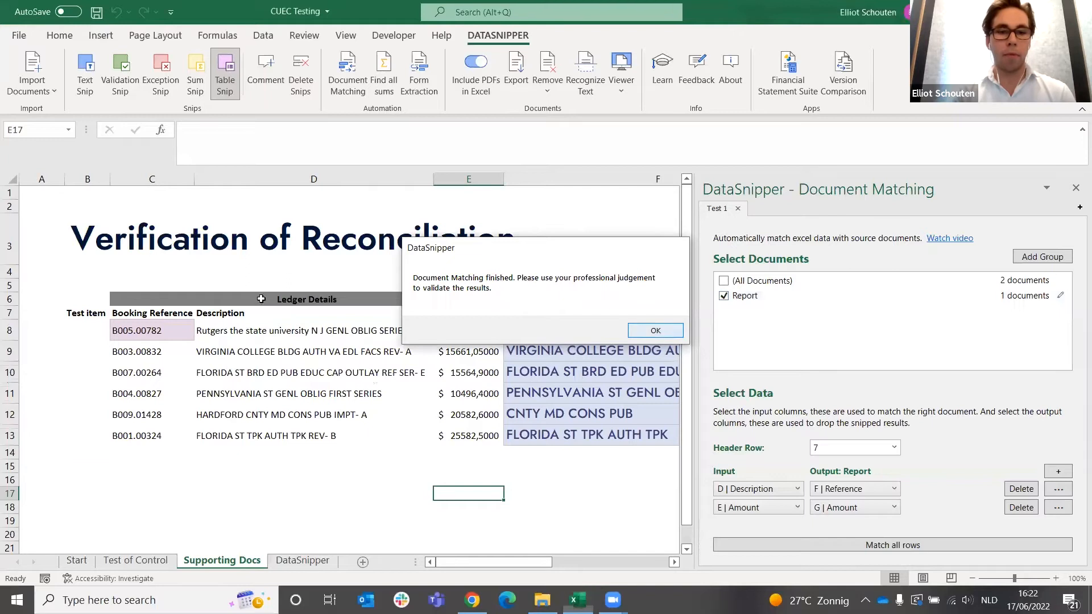
Step: Trace the matched references and amounts in columns F and G back to their source in the Morgan Stanley bond report
{"action": "left_click", "coordinate": [232, 330]}
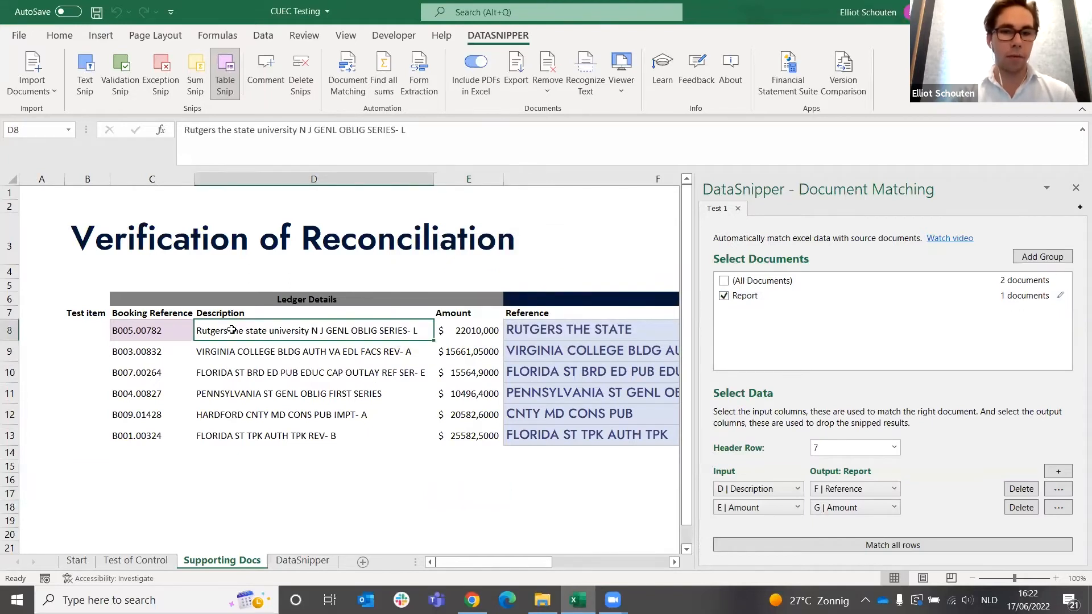
{"action": "scroll", "coordinate": [232, 330], "scroll_direction": "right", "scroll_amount": 5}
{"action": "scroll", "coordinate": [233, 331], "scroll_direction": "left", "scroll_amount": 2}
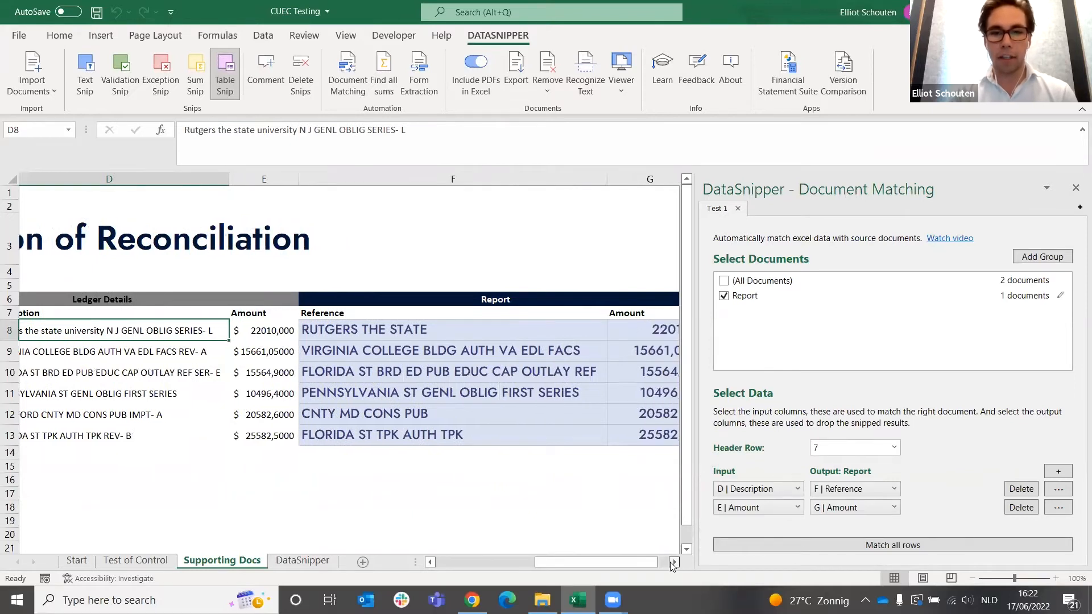
{"action": "left_click", "coordinate": [674, 562]}
{"action": "left_click", "coordinate": [288, 318]}
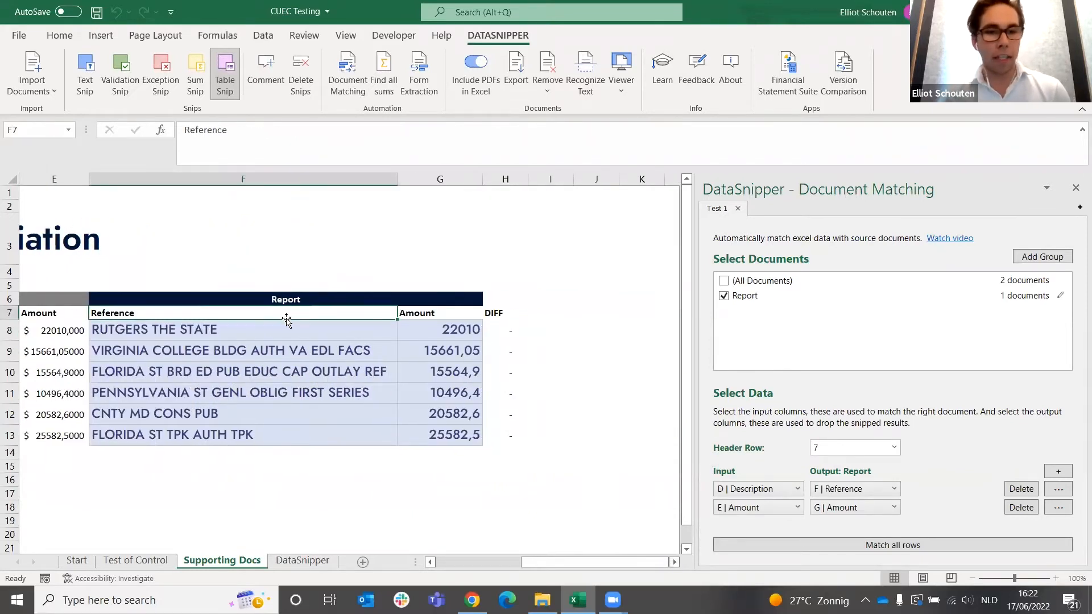
{"action": "key", "text": "Down"}
{"action": "key", "text": "Right"}
{"action": "key", "text": "Down"}
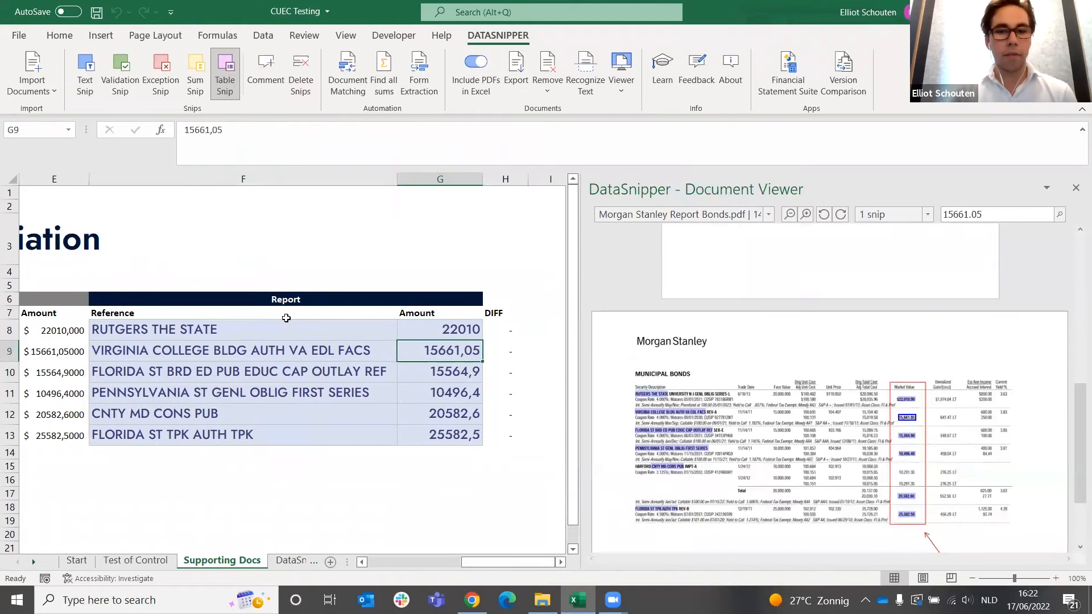
{"action": "key", "text": "Down"}
{"action": "key", "text": "Down"}
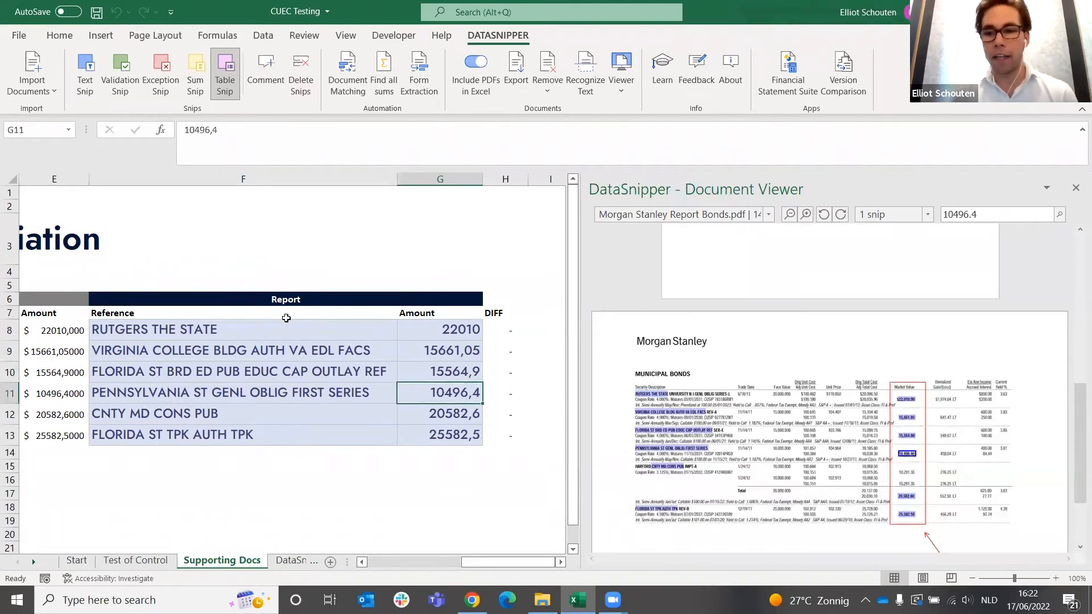
{"action": "key", "text": "Down"}
{"action": "key", "text": "Left"}
Step: Examine the DIFF column in rows 8 to 12 for differences between the ledger and report amounts
{"action": "key", "text": "Right"}
{"action": "key", "text": "Right"}
{"action": "key", "text": "Up"}
{"action": "key", "text": "Up"}
{"action": "key", "text": "Up"}
{"action": "key", "text": "Up"}
{"action": "key", "text": "Down"}
{"action": "key", "text": "Down"}
{"action": "key", "text": "Down"}
{"action": "key", "text": "Down"}
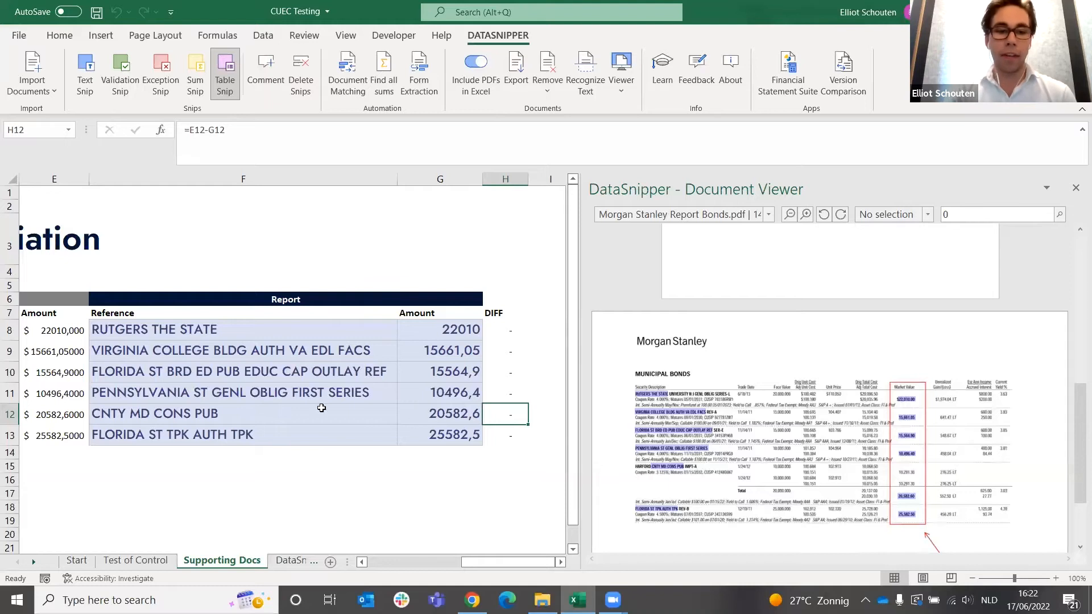
Step: Trace the booking reference in C8 to the SAP ledger and the amount in G12 to the Morgan Stanley report
{"action": "scroll", "coordinate": [88, 421], "scroll_direction": "left", "scroll_amount": 3}
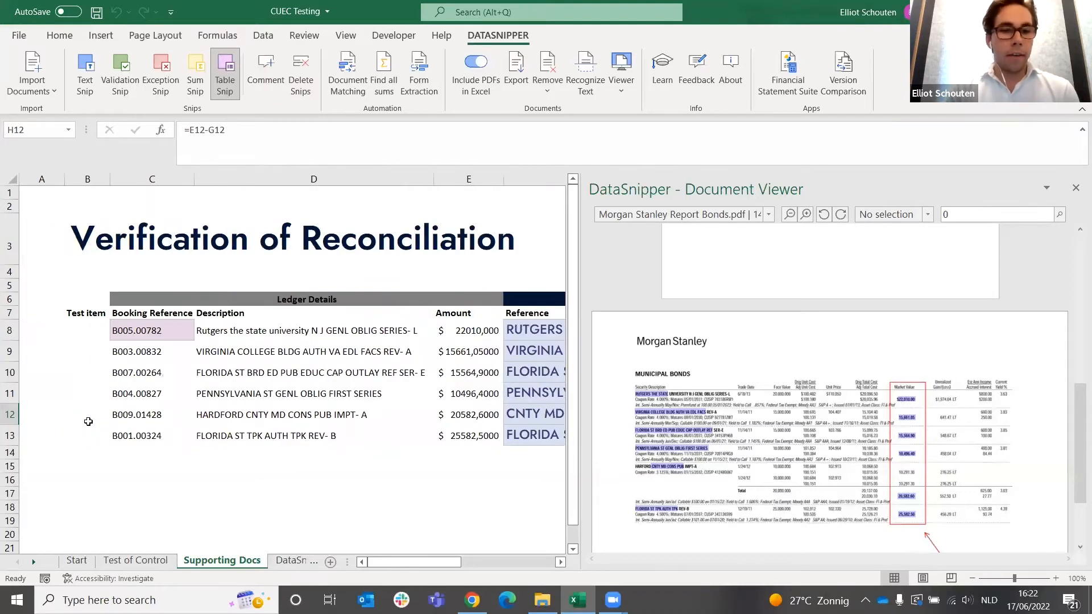
{"action": "left_click", "coordinate": [132, 338]}
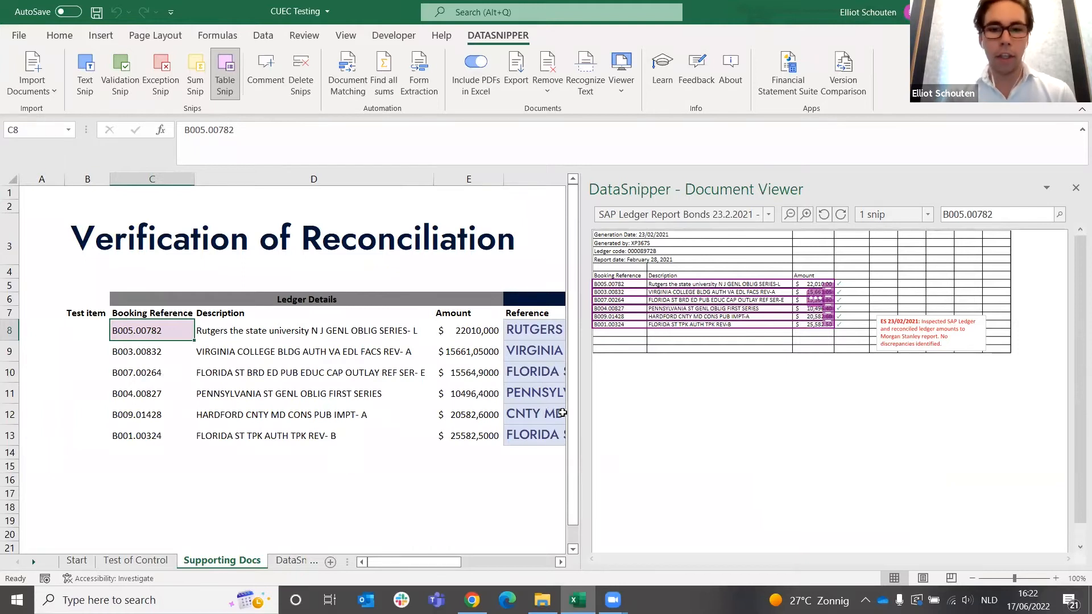
{"action": "scroll", "coordinate": [563, 413], "scroll_direction": "right", "scroll_amount": 3}
{"action": "left_click", "coordinate": [83, 418]}
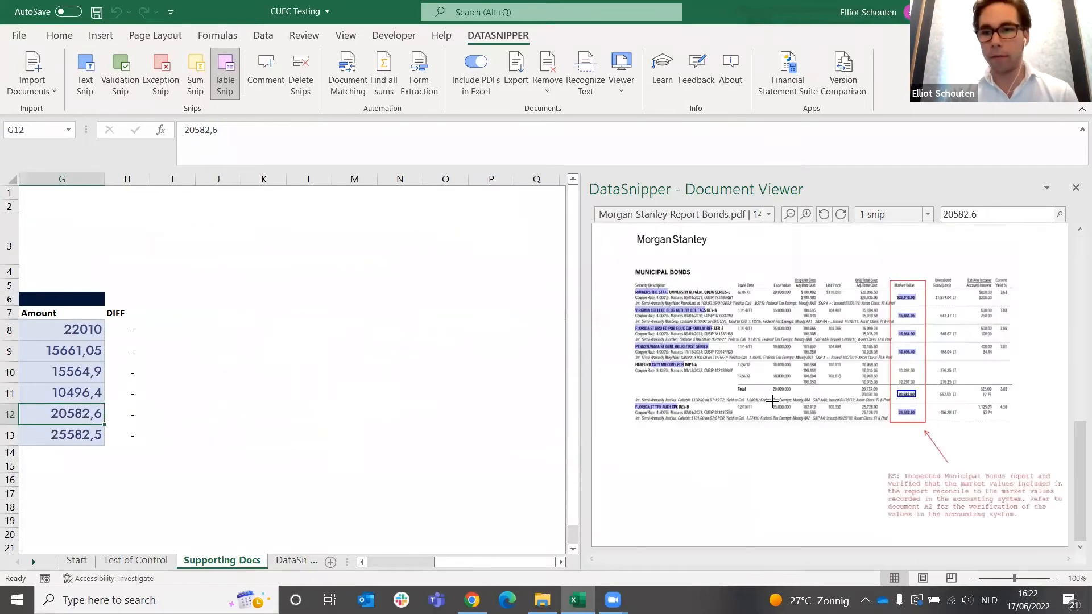
Step: Mark attribute A1 in E14 of Test of Control as an exception by snipping the bond report's Market Value column
{"action": "left_click", "coordinate": [154, 556]}
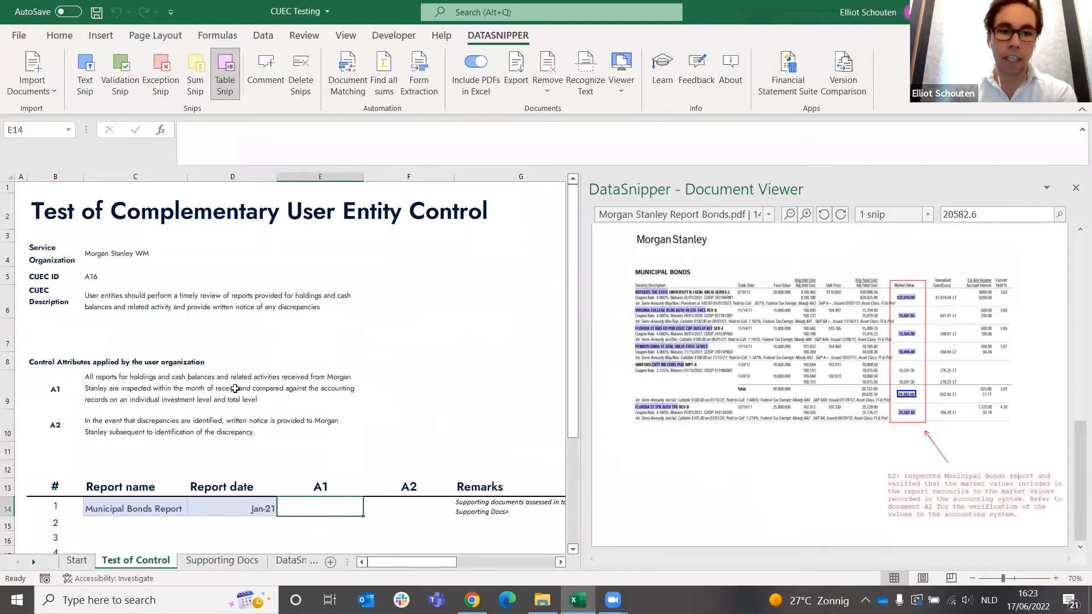
{"action": "left_click", "coordinate": [162, 91]}
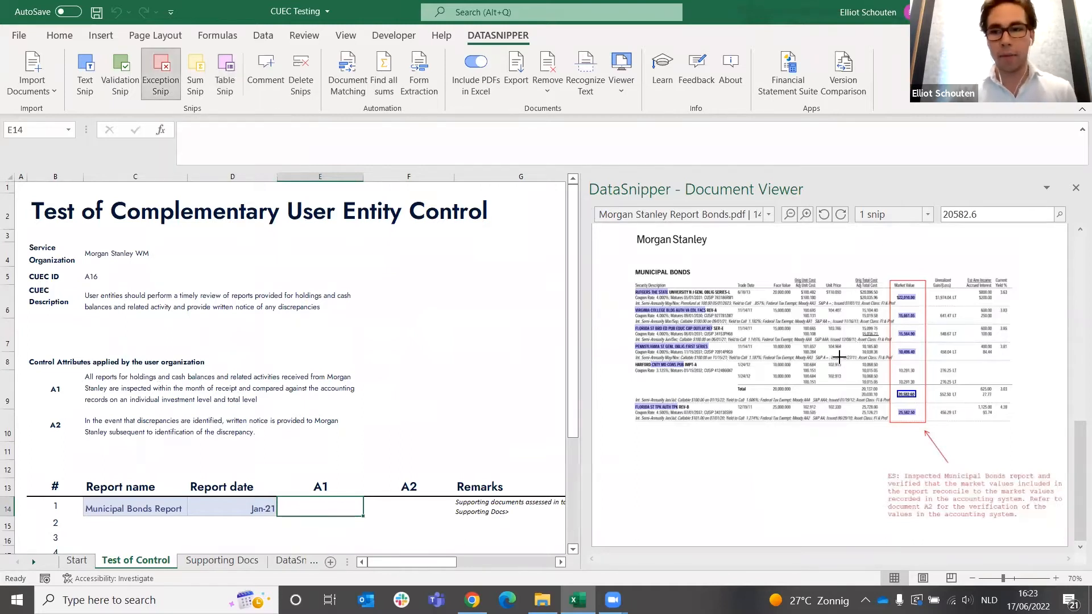
{"action": "left_click_drag", "start_coordinate": [883, 274], "coordinate": [934, 432]}
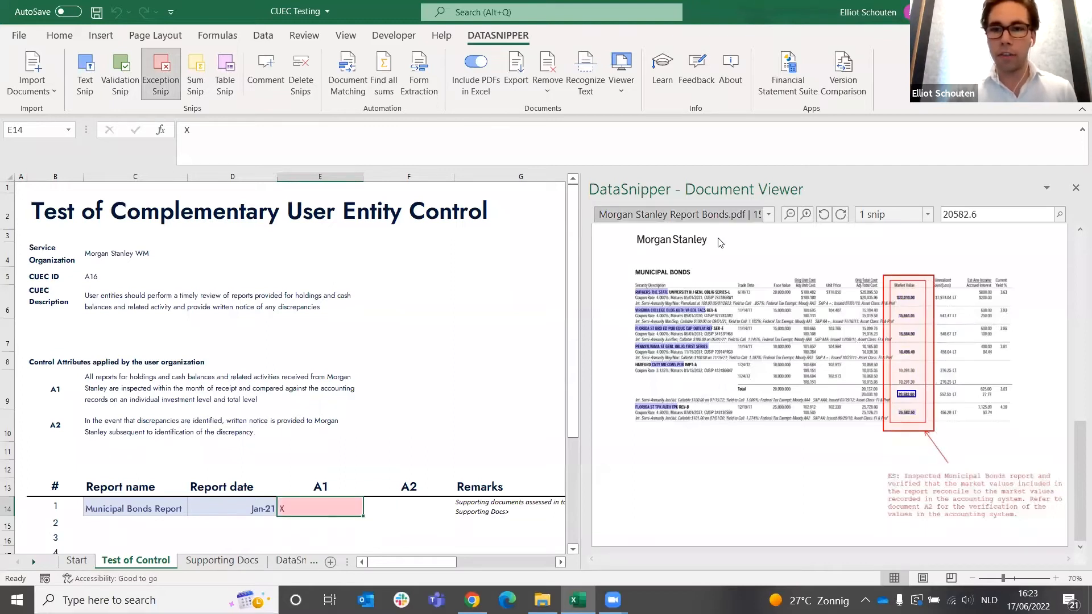
Step: Add a second exception snip to E14 from the Amount column of the SAP Ledger Report Bonds document
{"action": "left_click", "coordinate": [680, 215]}
{"action": "left_click", "coordinate": [663, 244]}
{"action": "mouse_move", "coordinate": [791, 268]}
{"action": "left_mouse_down"}
{"action": "mouse_move", "coordinate": [850, 347]}
{"action": "mouse_move", "coordinate": [844, 339]}
{"action": "left_mouse_up"}
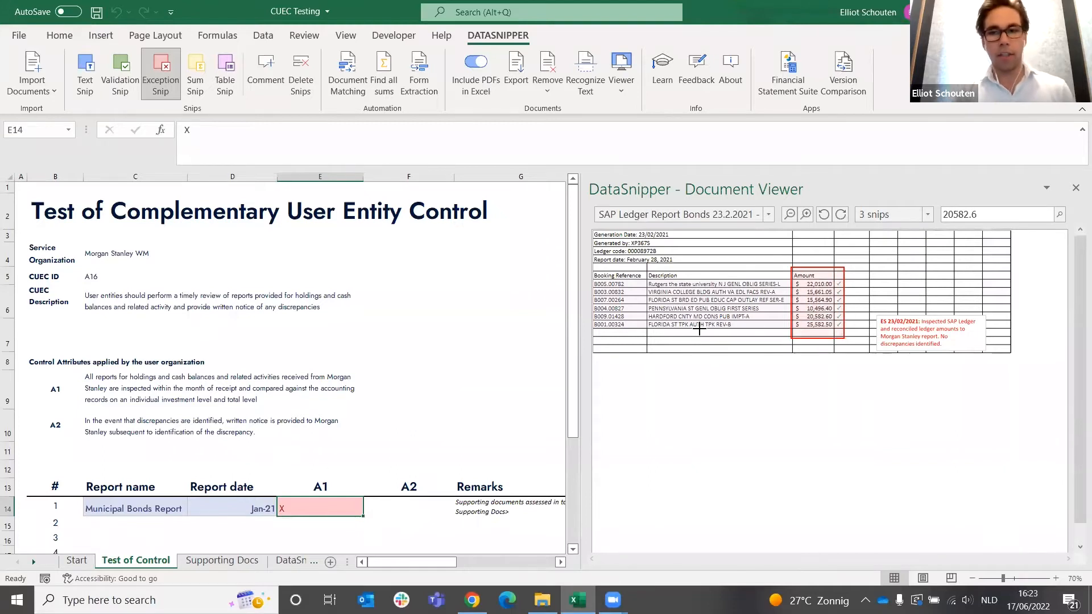
{"action": "left_click", "coordinate": [319, 508]}
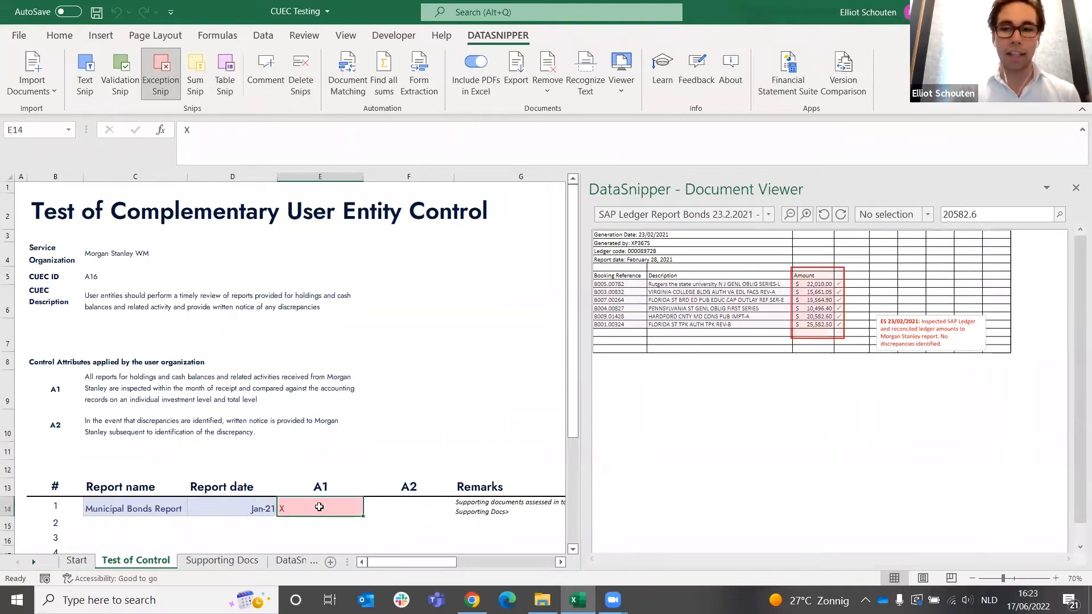
{"action": "mouse_move", "coordinate": [880, 306]}
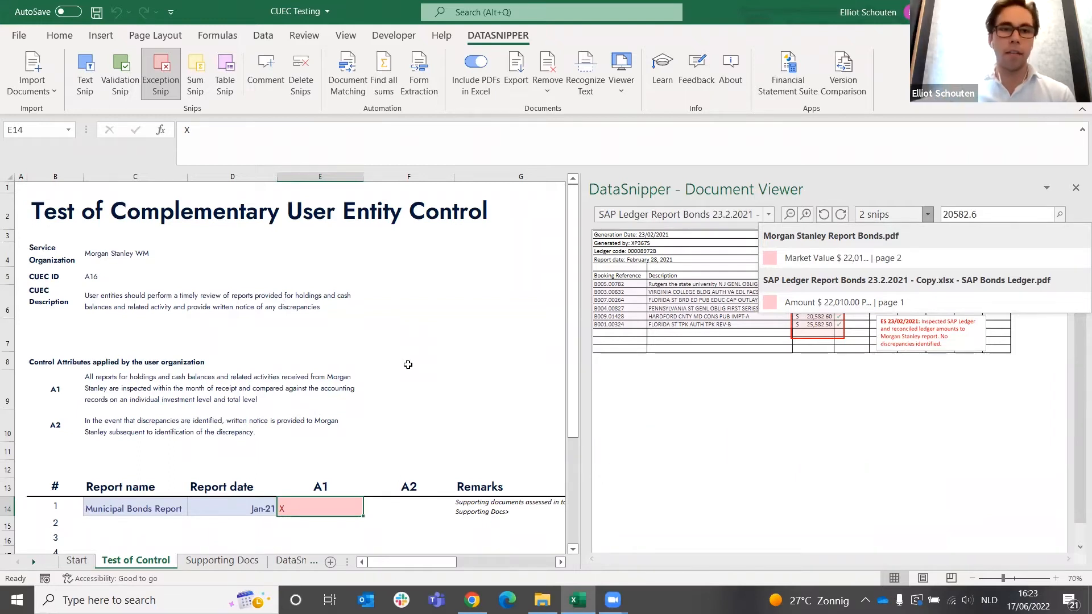
Step: Add a comment below the ledger table: "Not all investments have been assessed on individual level, nor on total level. Hence Attribute 1 is ineffective."
{"action": "left_click", "coordinate": [280, 87]}
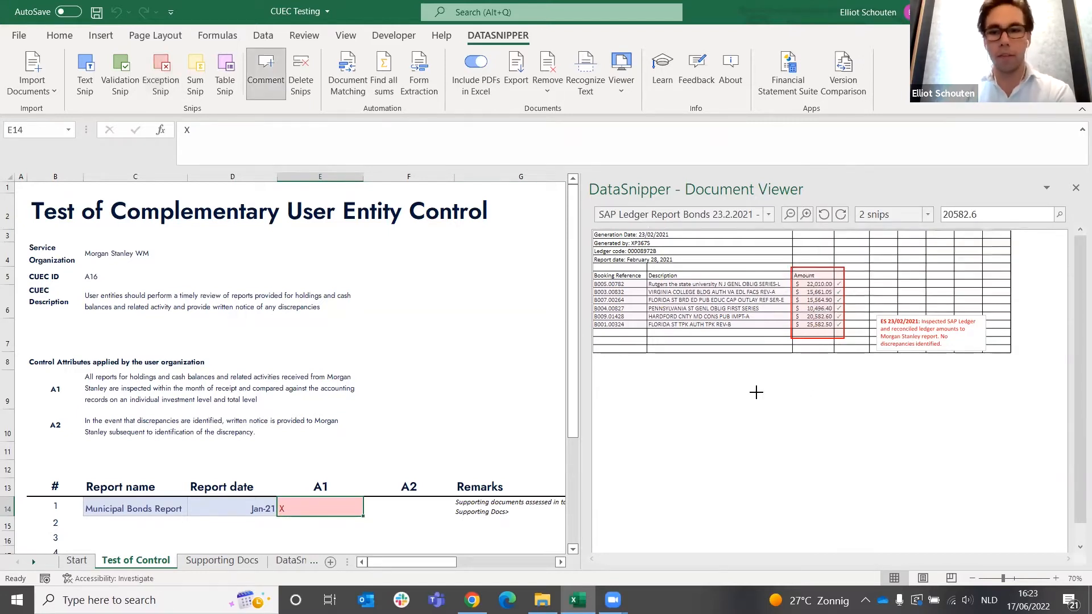
{"action": "left_click_drag", "start_coordinate": [620, 378], "coordinate": [751, 443]}
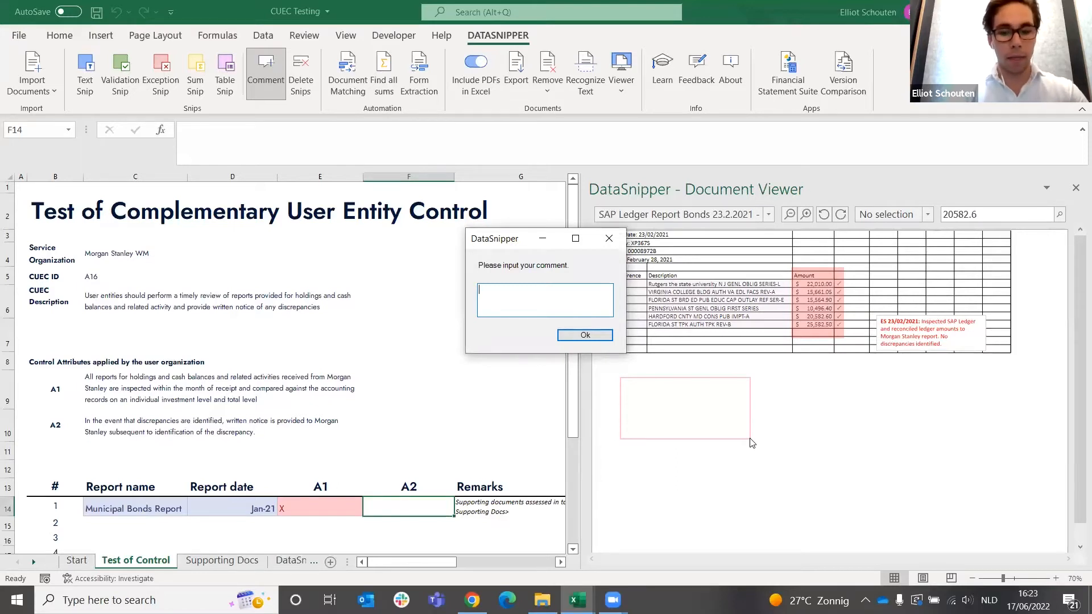
{"action": "type", "text": "No"}
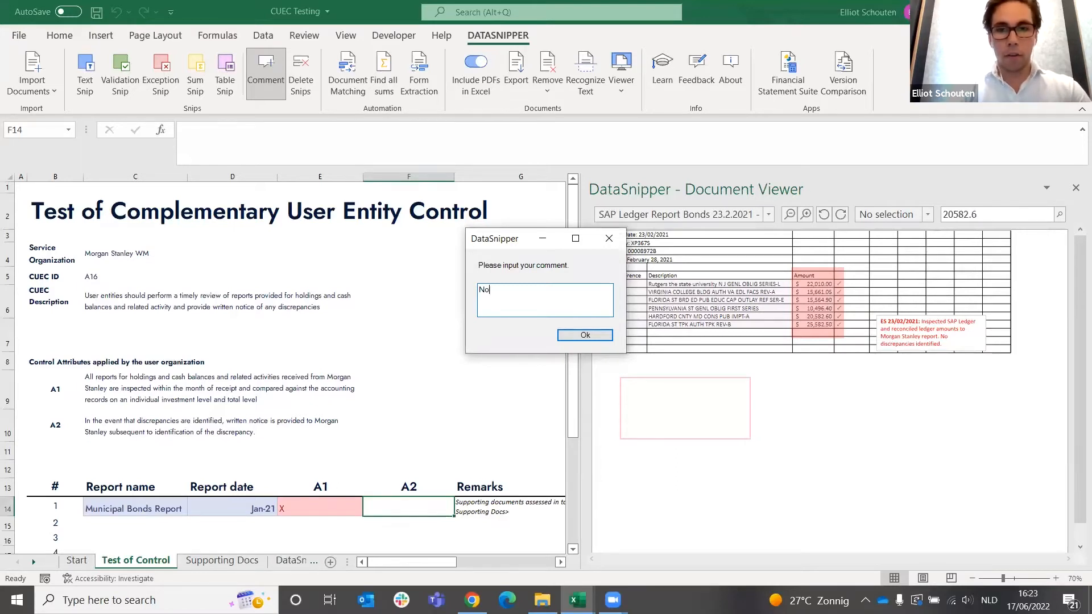
{"action": "type", "text": "t all investments "}
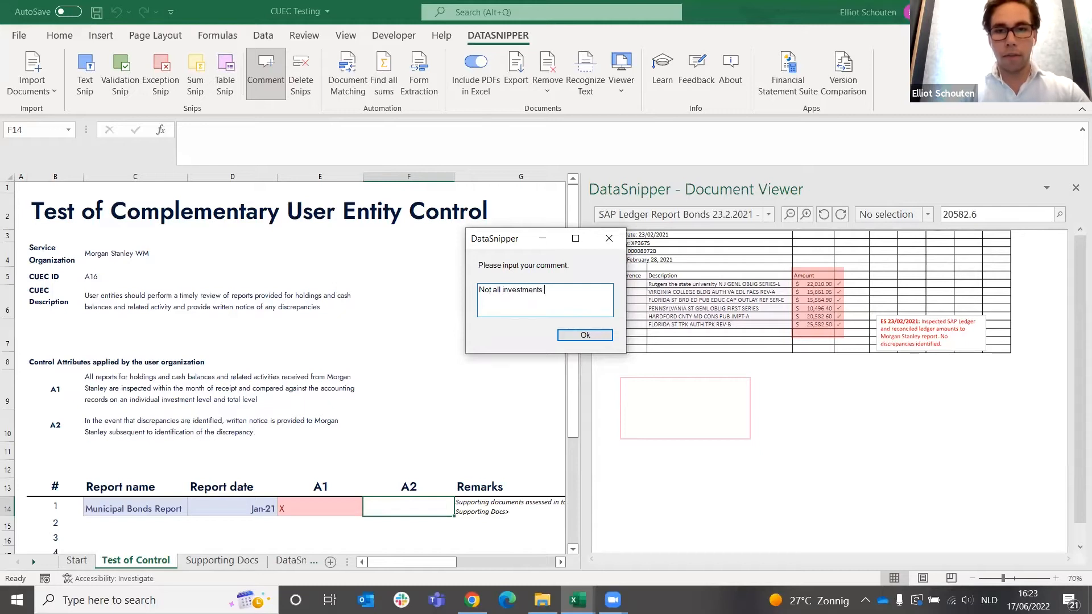
{"action": "type", "text": "have been assesse"}
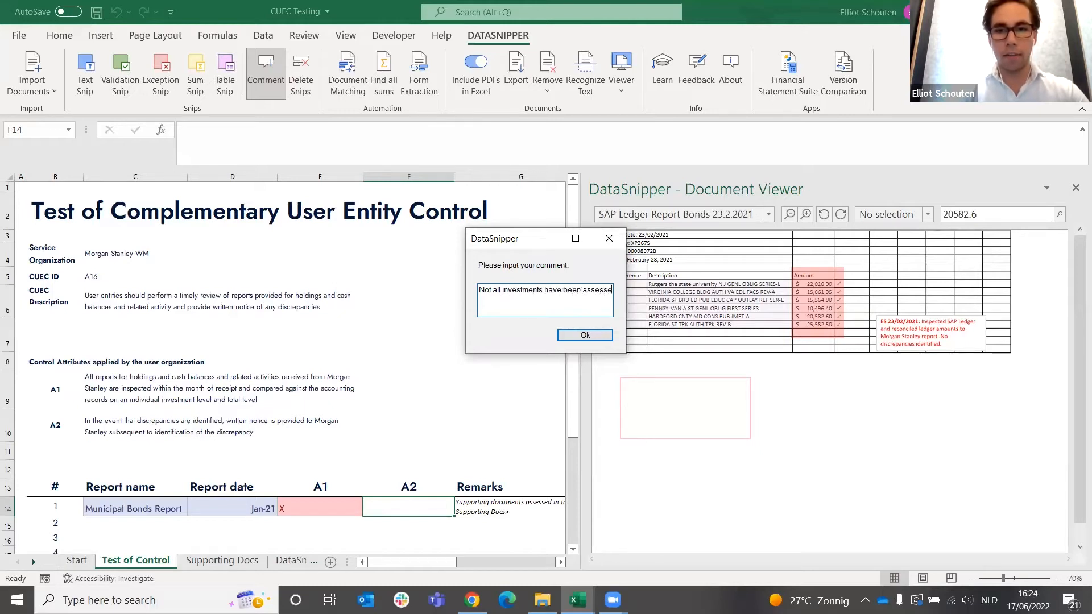
{"action": "type", "text": "d on individual le"}
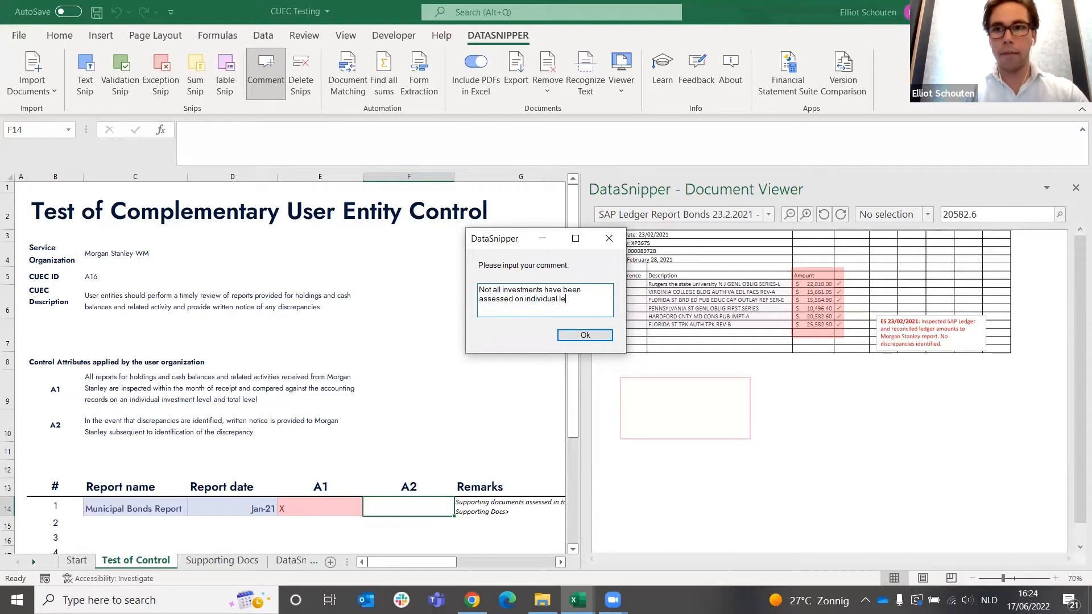
{"action": "type", "text": "vel, nor on "}
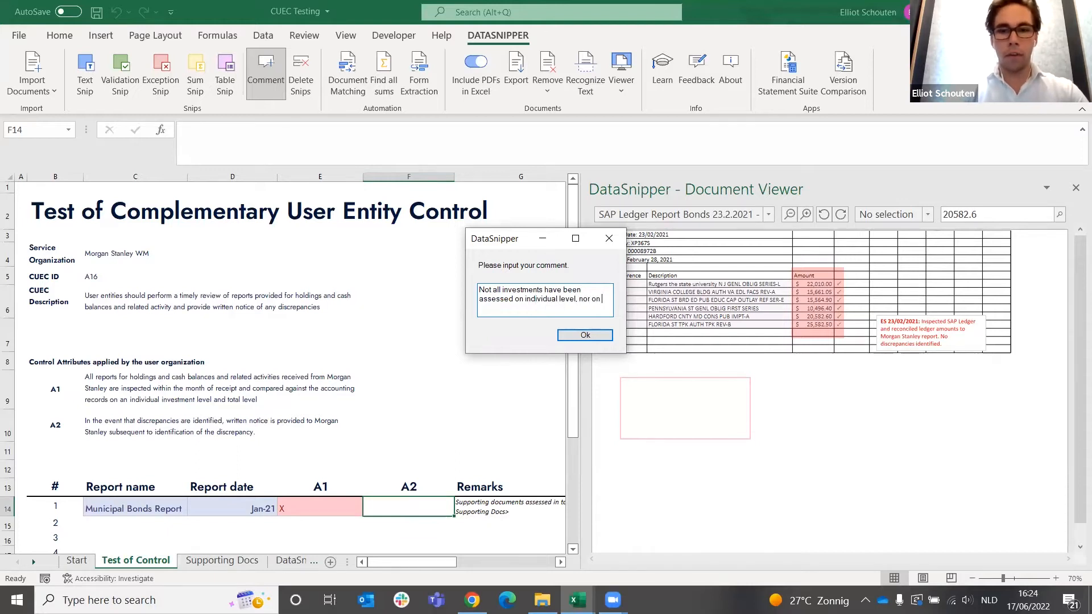
{"action": "type", "text": "total level. Hen"}
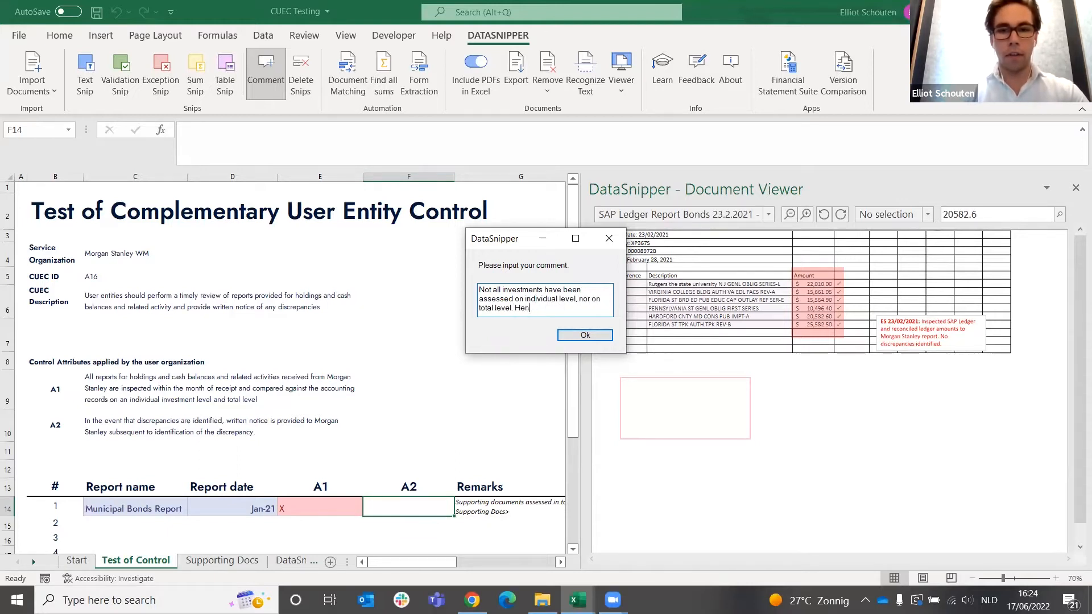
{"action": "type", "text": "ce Attribute 1 "}
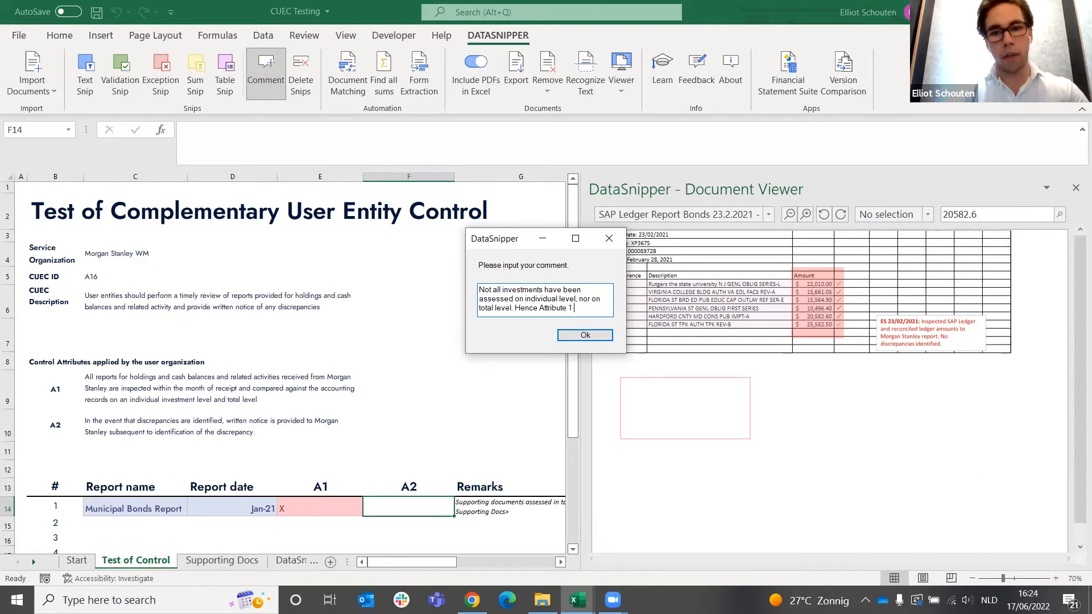
{"action": "type", "text": "is ineffective."}
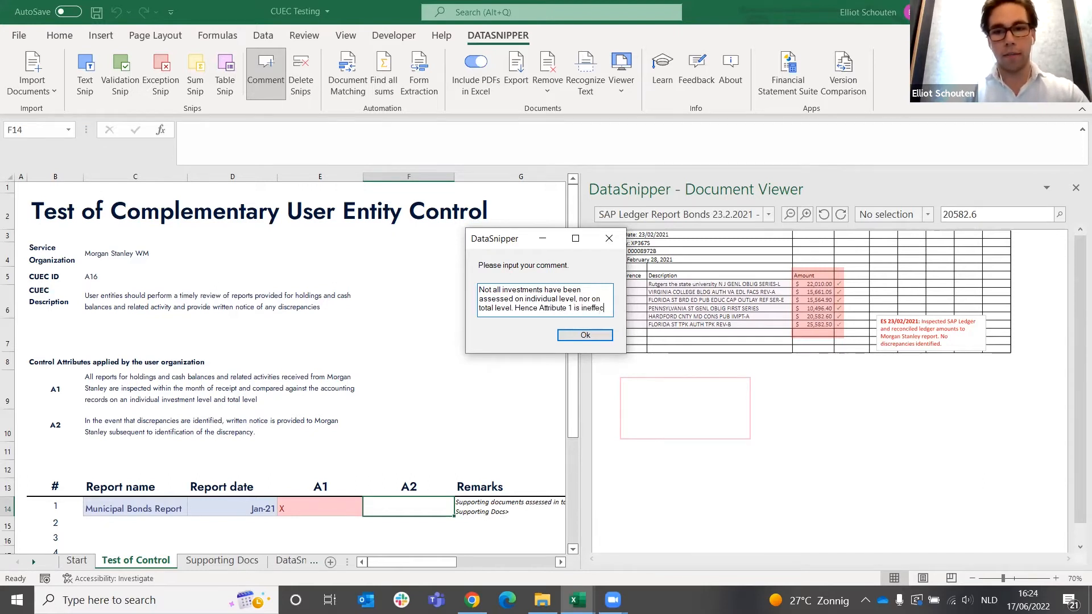
{"action": "key", "text": "Return"}
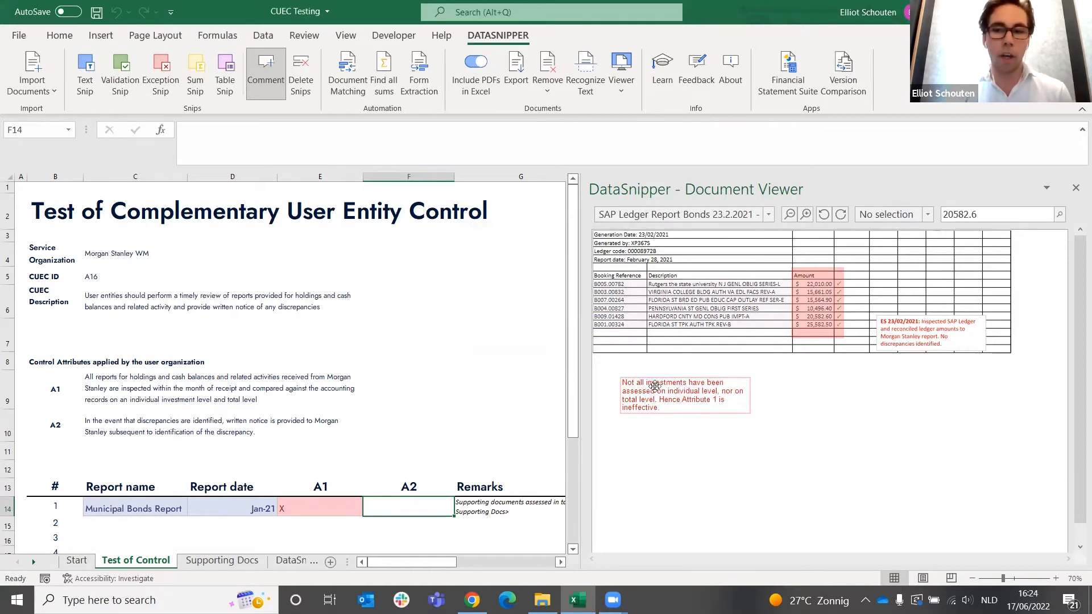
Step: Trace the A1 exception in E14 back to its Market Value snip on page 2 of the Morgan Stanley report
{"action": "left_click", "coordinate": [333, 503]}
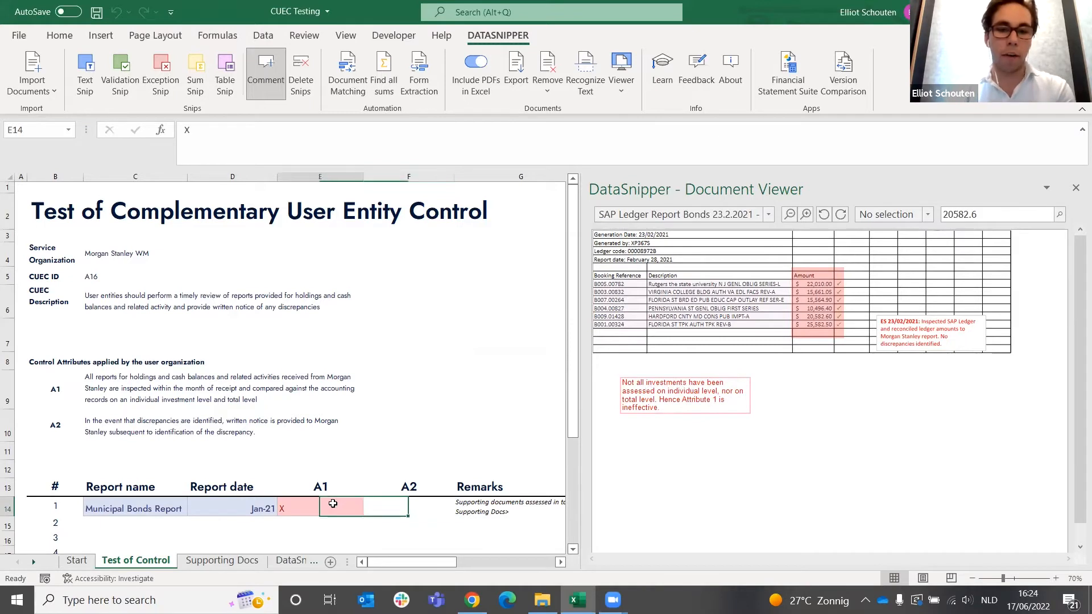
{"action": "left_click", "coordinate": [853, 259]}
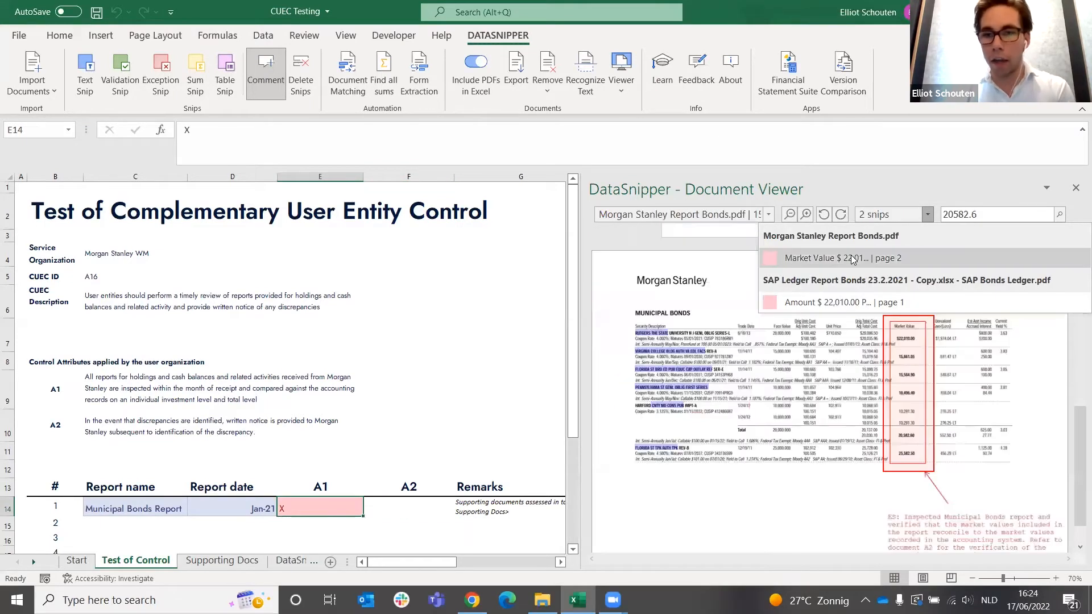
{"action": "left_click", "coordinate": [851, 256]}
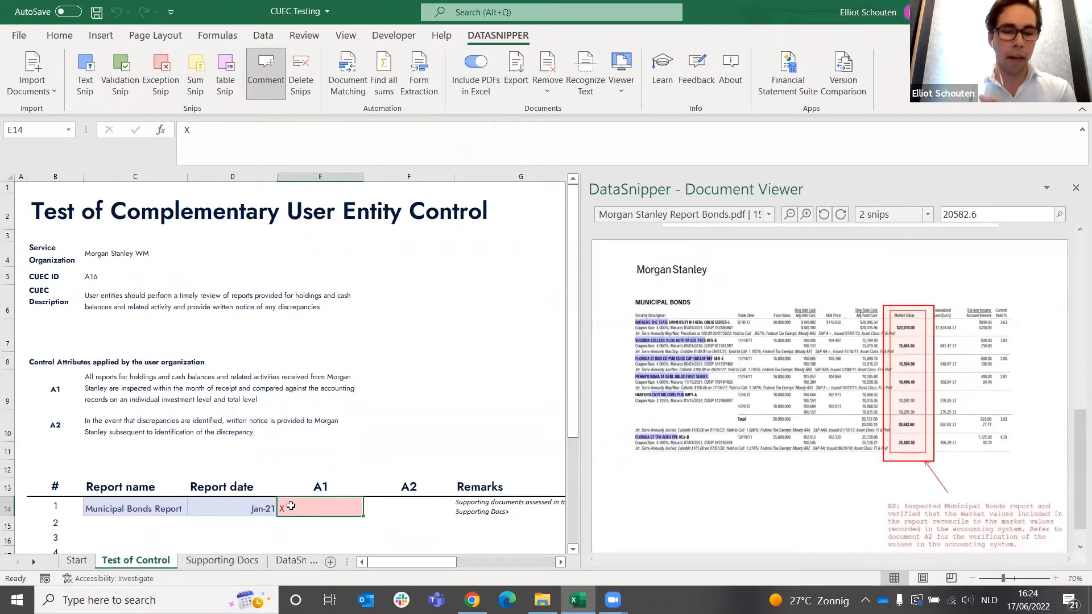
Step: Replace the exception mark in E14 with the text "Comments", keeping its linked snips
{"action": "key", "text": "Delete"}
{"action": "type", "text": "Comments"}
{"action": "key", "text": "Return"}
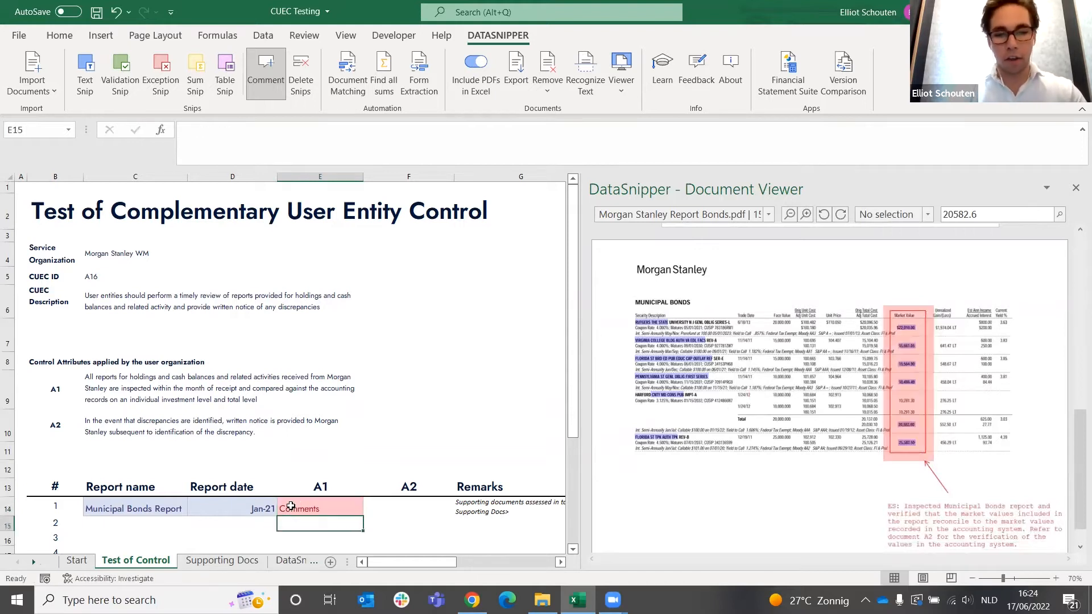
{"action": "left_click", "coordinate": [291, 506]}
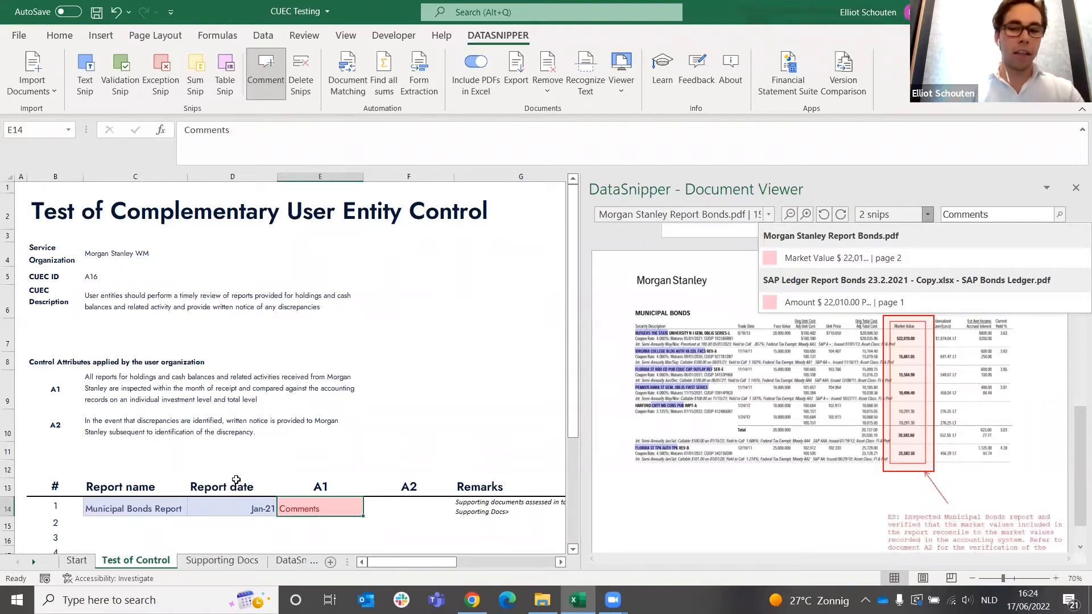
Step: Check the Morgan Stanley report's review notes for discrepancies and enter N/A for attribute A2 in F14
{"action": "left_click", "coordinate": [387, 513]}
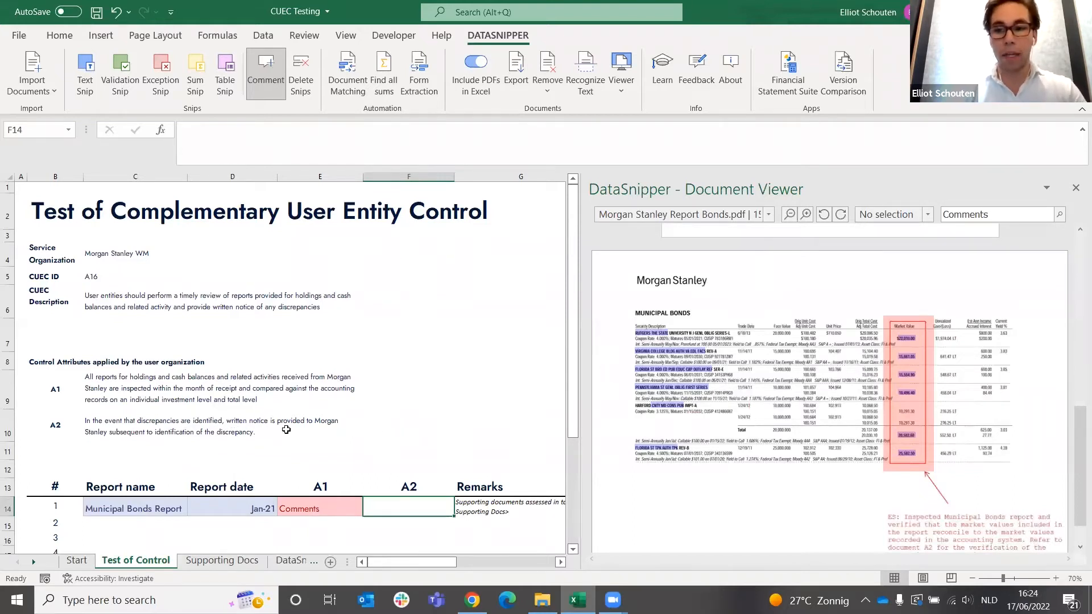
{"action": "scroll", "coordinate": [700, 427], "scroll_direction": "down", "scroll_amount": 1}
{"action": "scroll", "coordinate": [701, 425], "scroll_direction": "down", "scroll_amount": 1}
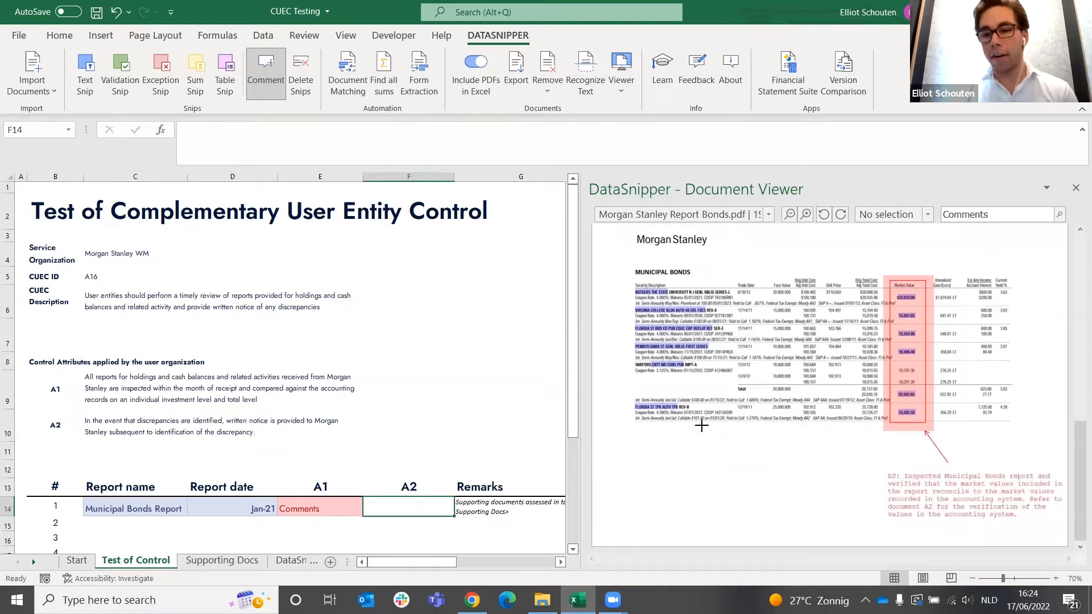
{"action": "scroll", "coordinate": [701, 425], "scroll_direction": "up", "scroll_amount": 6}
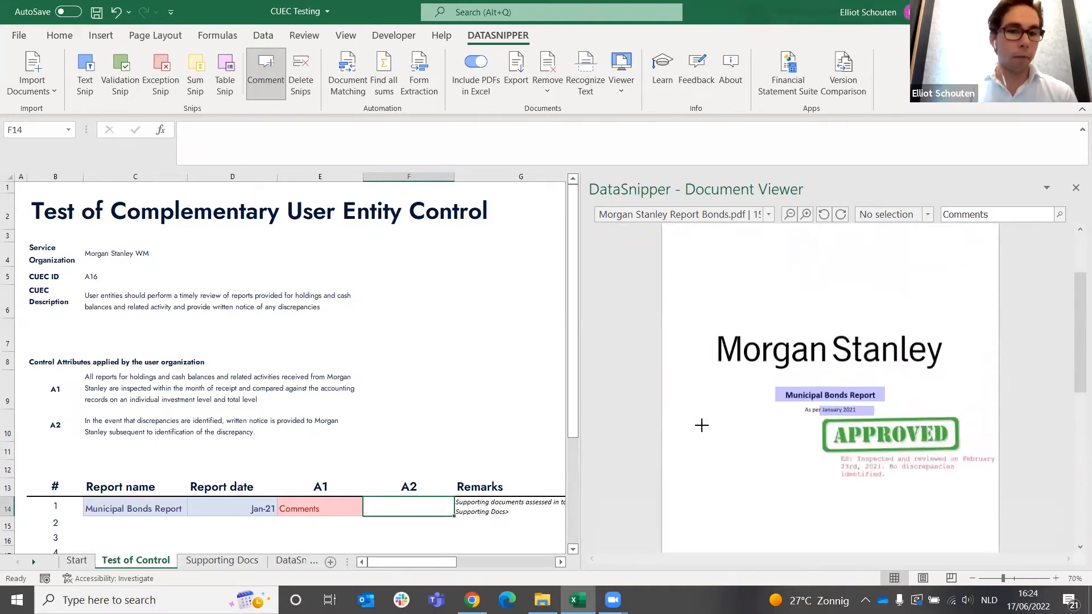
{"action": "scroll", "coordinate": [523, 429], "scroll_direction": "down", "scroll_amount": 5}
{"action": "scroll", "coordinate": [523, 429], "scroll_direction": "up", "scroll_amount": 5}
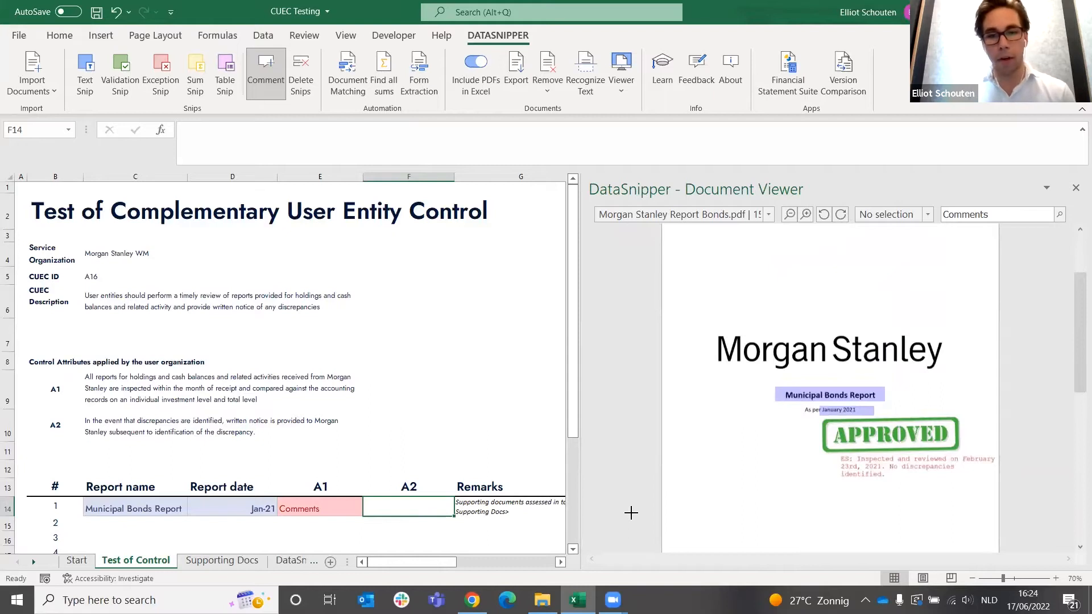
{"action": "type", "text": "N/A"}
{"action": "key", "text": "Return"}
{"action": "key", "text": "Up"}
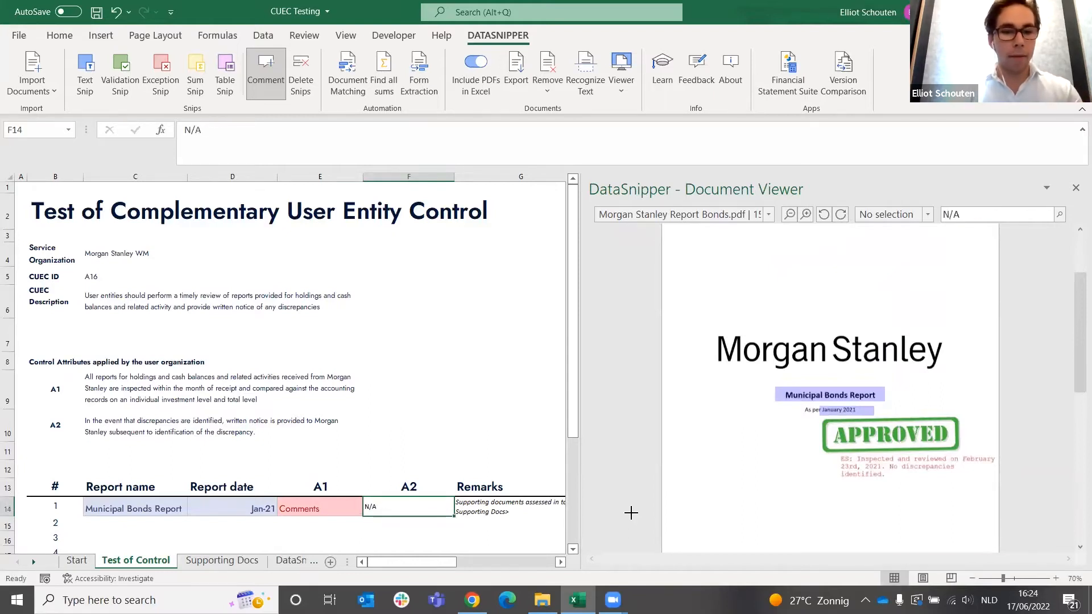
Step: Review the snips behind the row 14 results and the ledger-to-report reconciliation on the Supporting Docs sheet
{"action": "key", "text": "Left"}
{"action": "key", "text": "Left"}
{"action": "key", "text": "Left"}
{"action": "key", "text": "Right"}
{"action": "key", "text": "Right"}
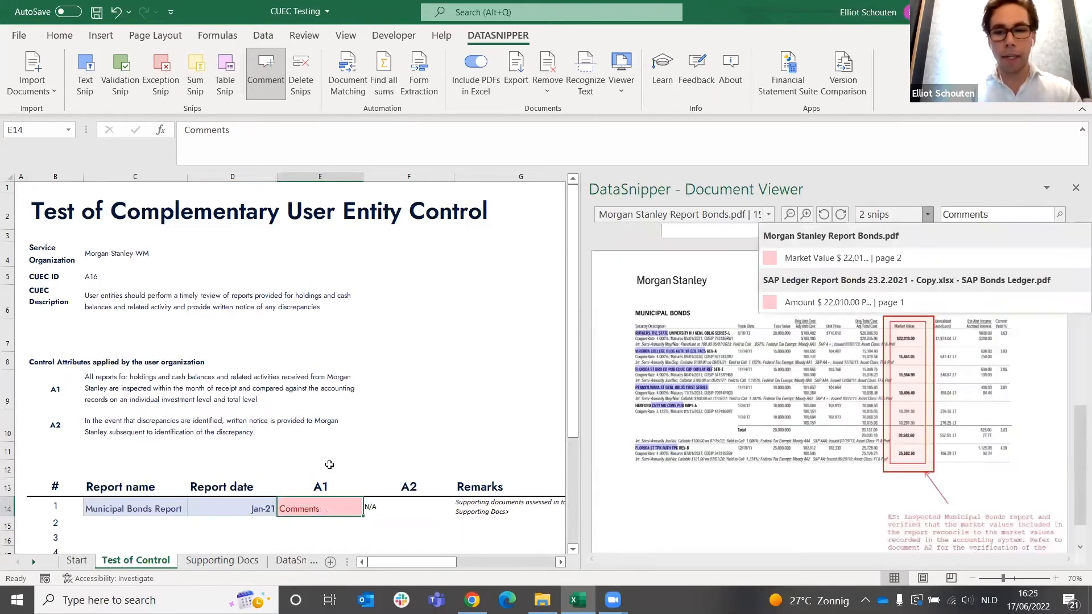
{"action": "left_click", "coordinate": [215, 561]}
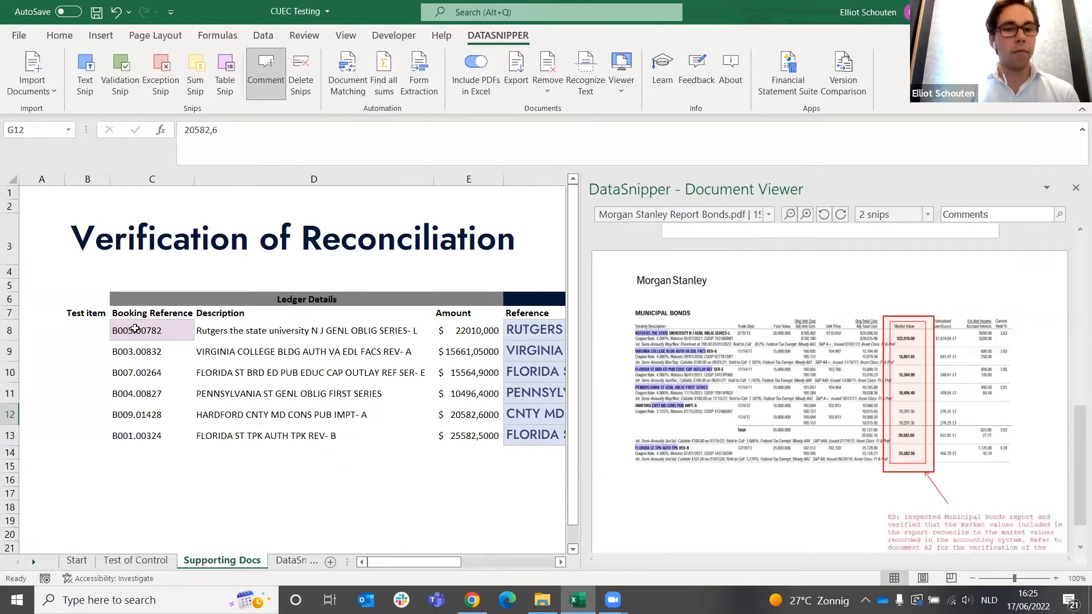
{"action": "scroll", "coordinate": [149, 333], "scroll_direction": "right", "scroll_amount": 10}
{"action": "scroll", "coordinate": [149, 332], "scroll_direction": "left", "scroll_amount": 8}
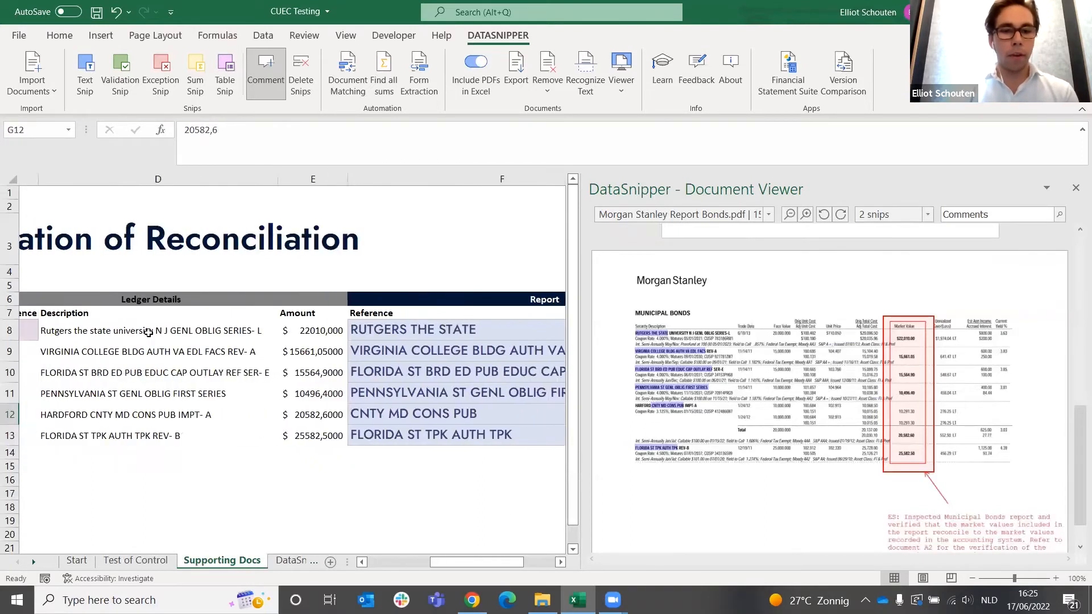
{"action": "scroll", "coordinate": [148, 333], "scroll_direction": "left", "scroll_amount": 3}
{"action": "left_click", "coordinate": [110, 561]}
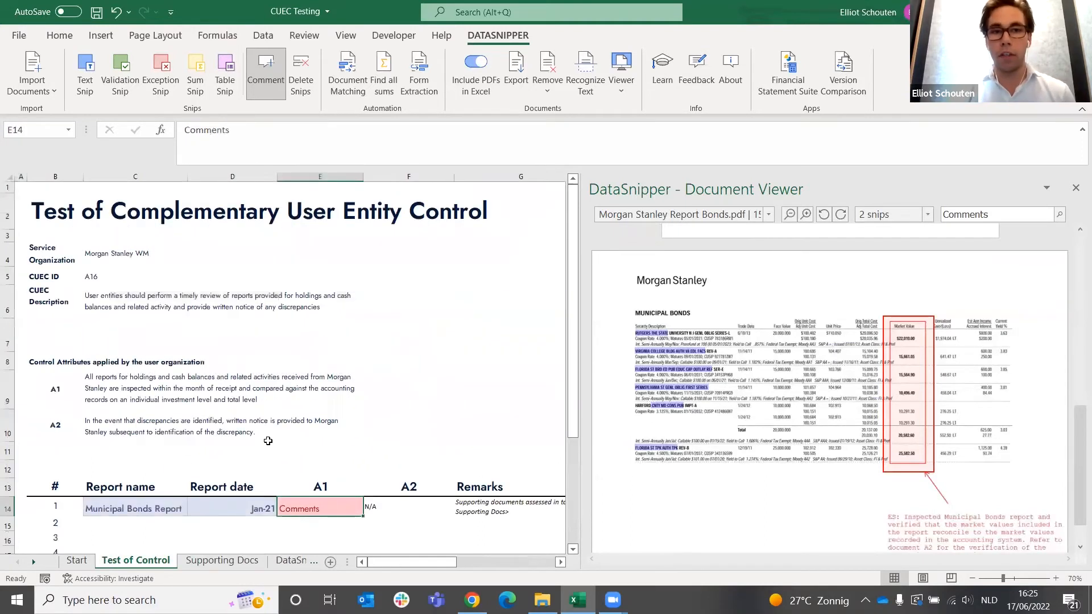
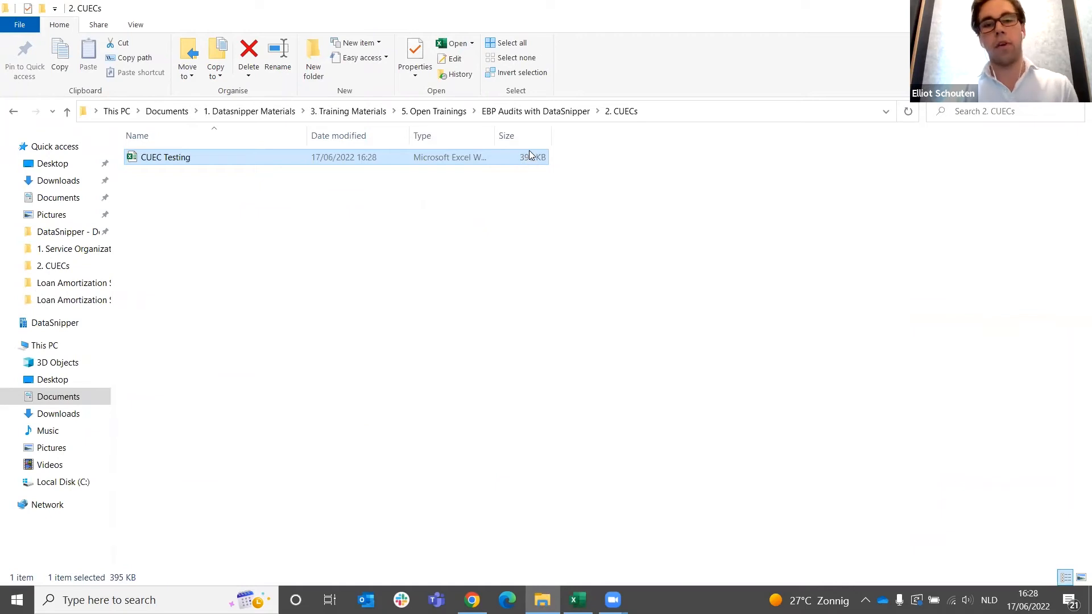
Step: Switch to the CUEC Testing workbook and exclude the PDFs from the Excel file
{"action": "double_click", "coordinate": [532, 156]}
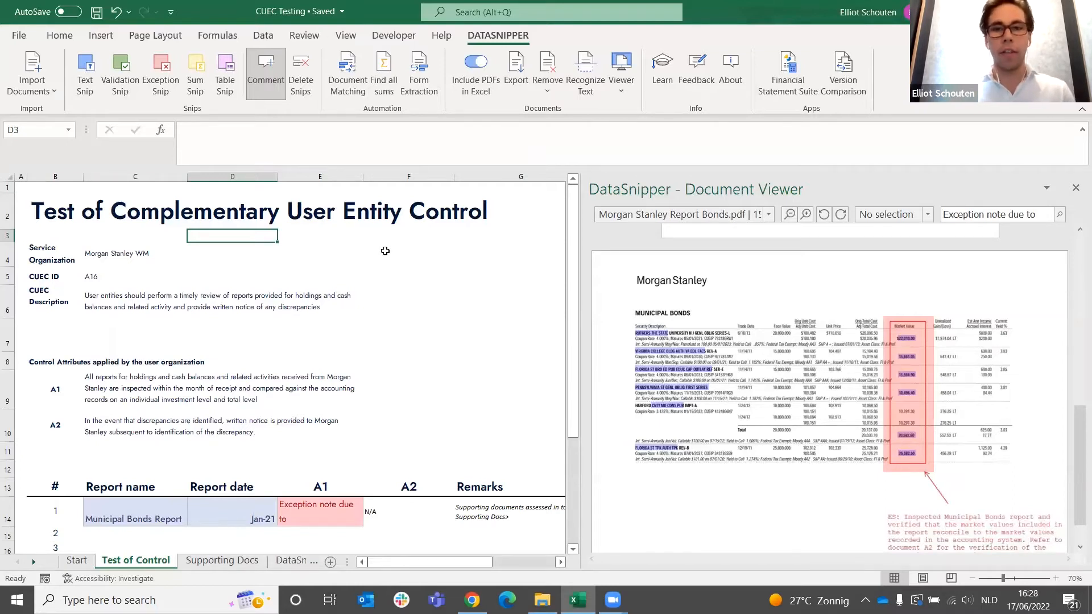
{"action": "left_click", "coordinate": [480, 67]}
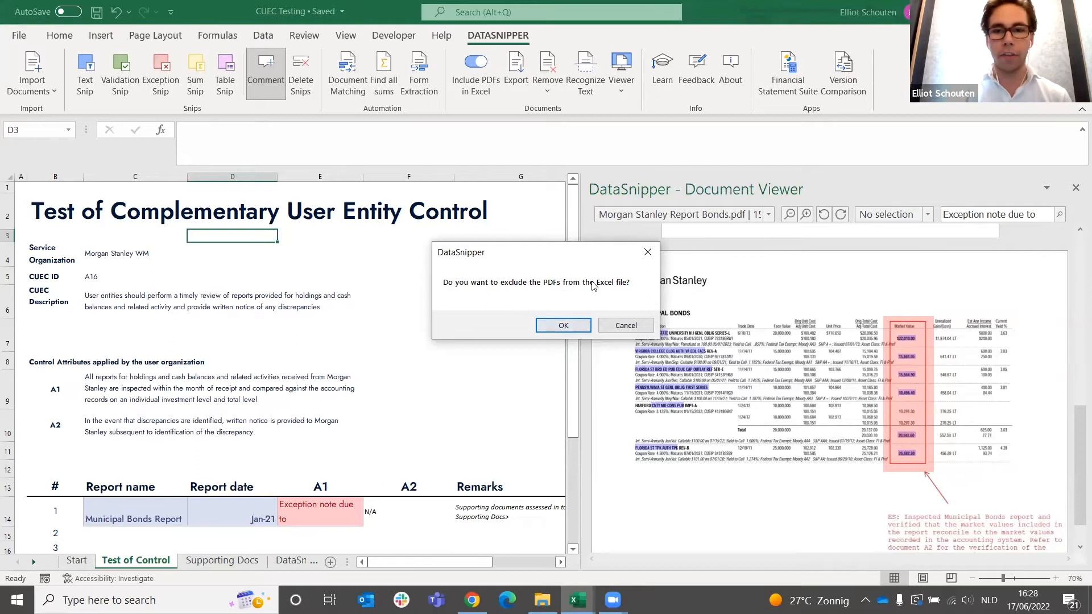
{"action": "left_click", "coordinate": [555, 322]}
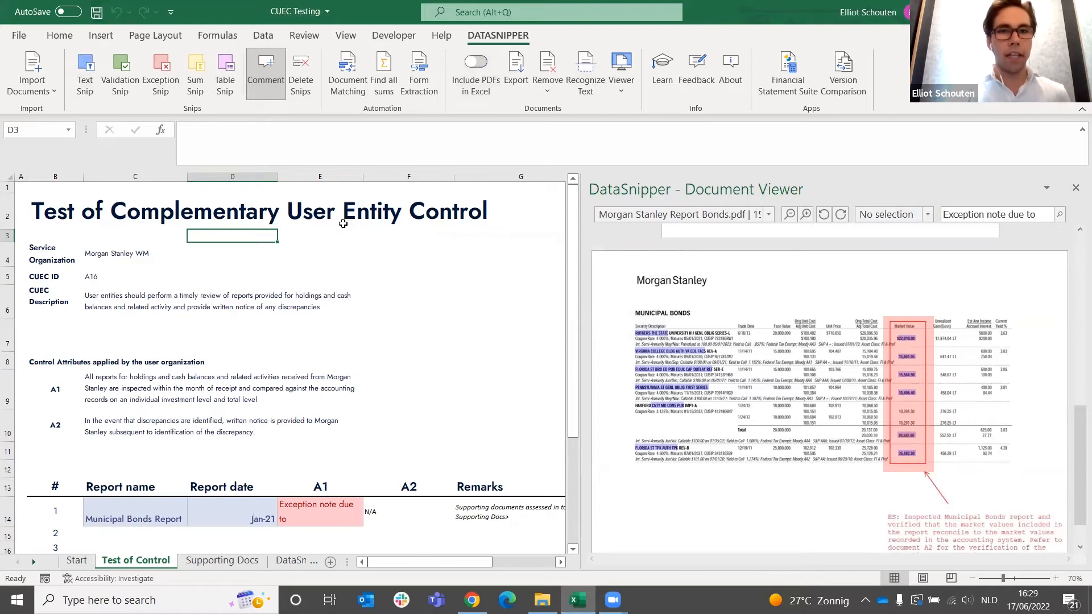
Step: Check the size of the CUEC Testing file in File Explorer, and return to the workbook to view the bond report
{"action": "left_click", "coordinate": [542, 601]}
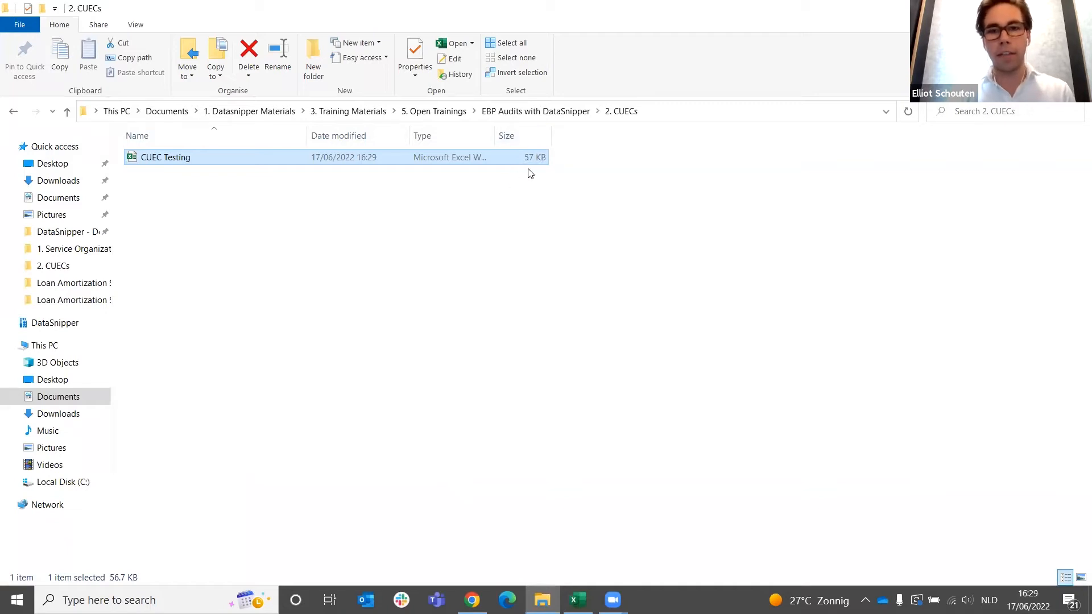
{"action": "key", "text": "alt+Tab"}
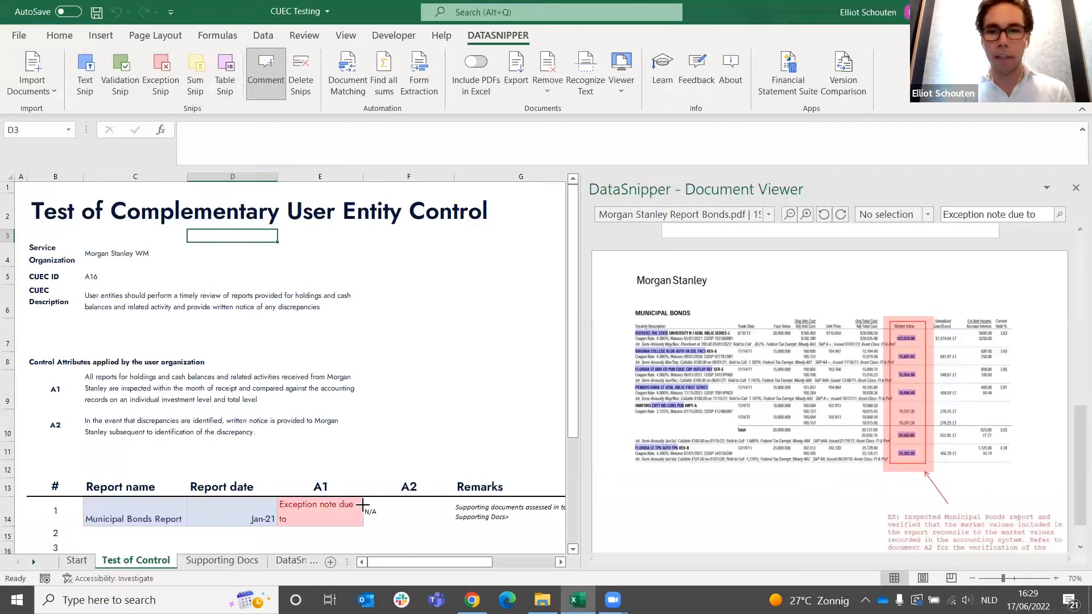
{"action": "scroll", "coordinate": [698, 263], "scroll_direction": "up", "scroll_amount": 1}
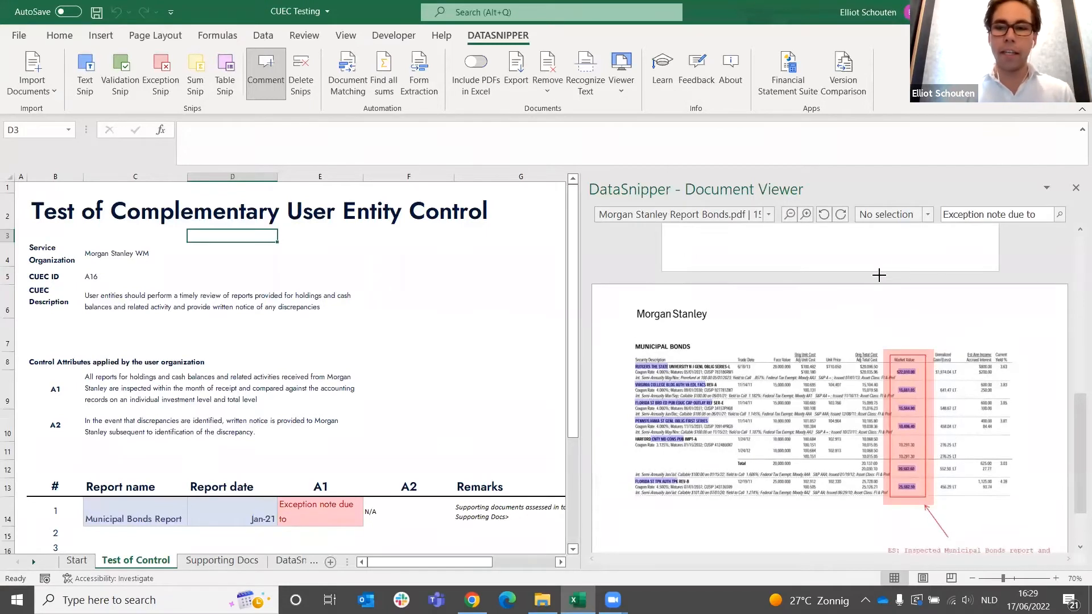
Step: Review the file names and file paths of the imported documents listed on the DataSnipper sheet
{"action": "scroll", "coordinate": [895, 268], "scroll_direction": "down", "scroll_amount": 1}
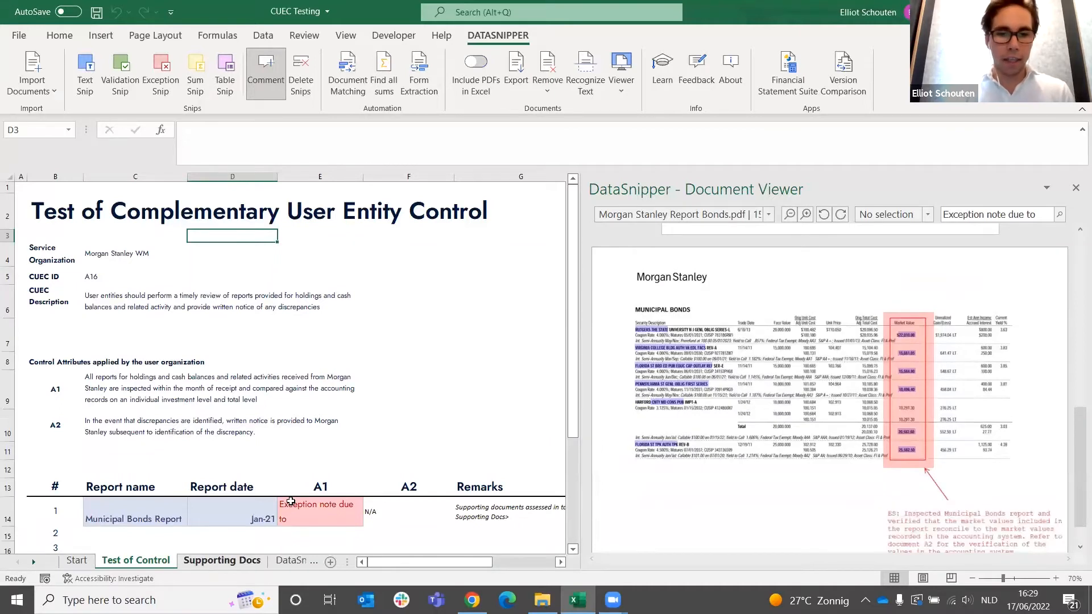
{"action": "key", "text": "ctrl+Page_Down"}
{"action": "key", "text": "ctrl+Page_Down"}
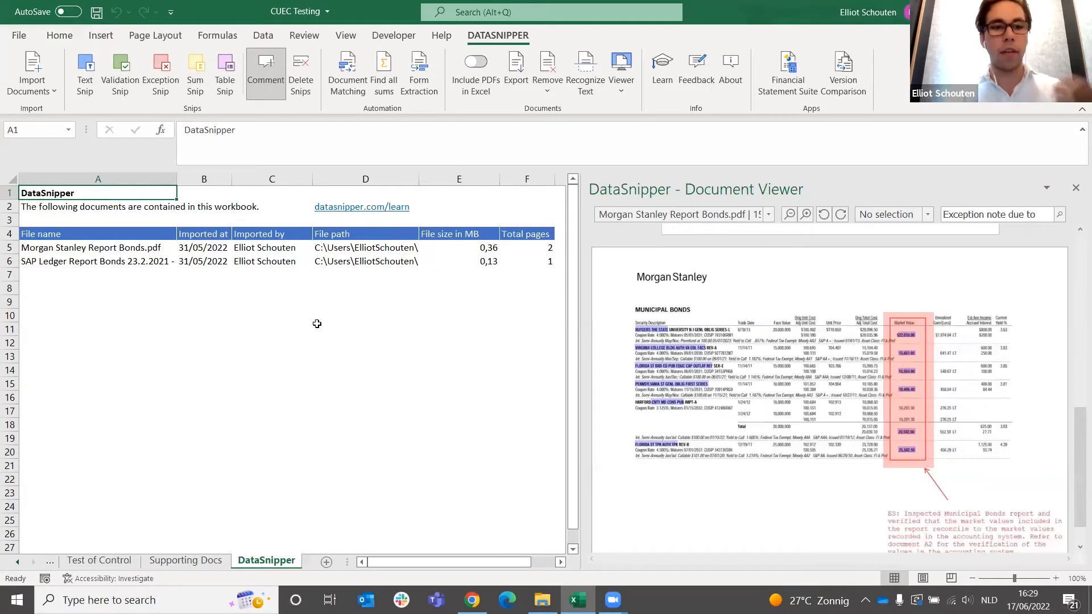
{"action": "left_click", "coordinate": [352, 246]}
{"action": "key", "text": "Down"}
{"action": "key", "text": "Up"}
{"action": "key", "text": "Left"}
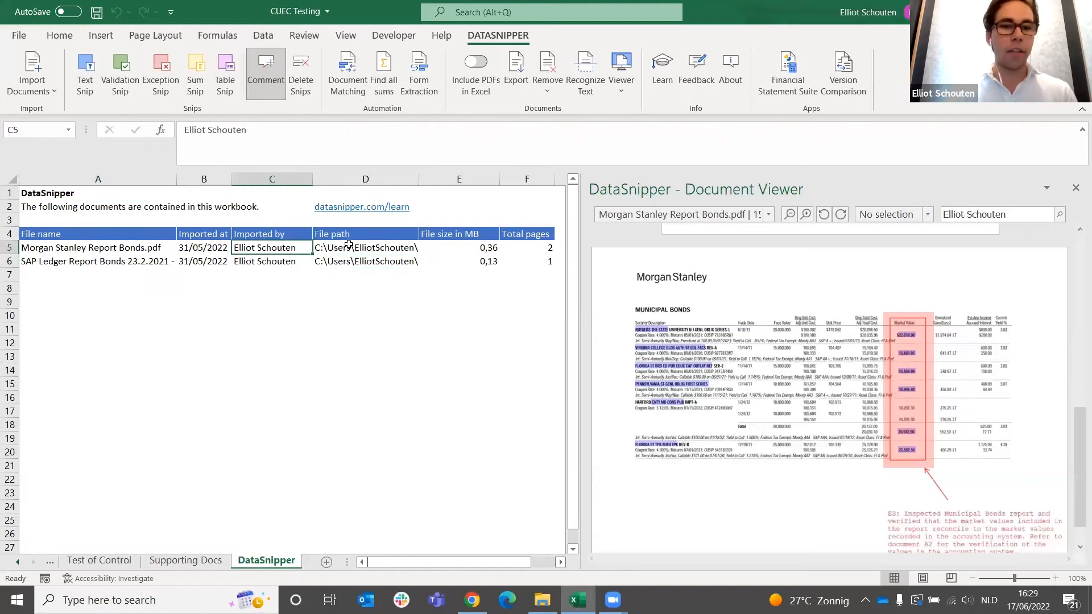
{"action": "key", "text": "Left"}
{"action": "key", "text": "Left"}
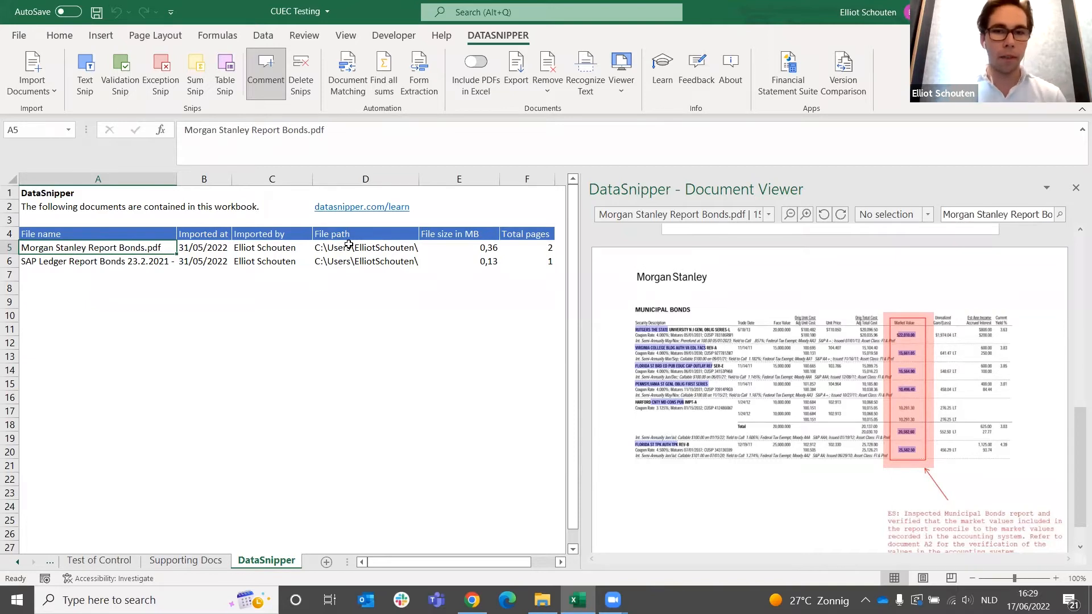
{"action": "key", "text": "Down"}
{"action": "key", "text": "Up"}
{"action": "left_click", "coordinate": [349, 246]}
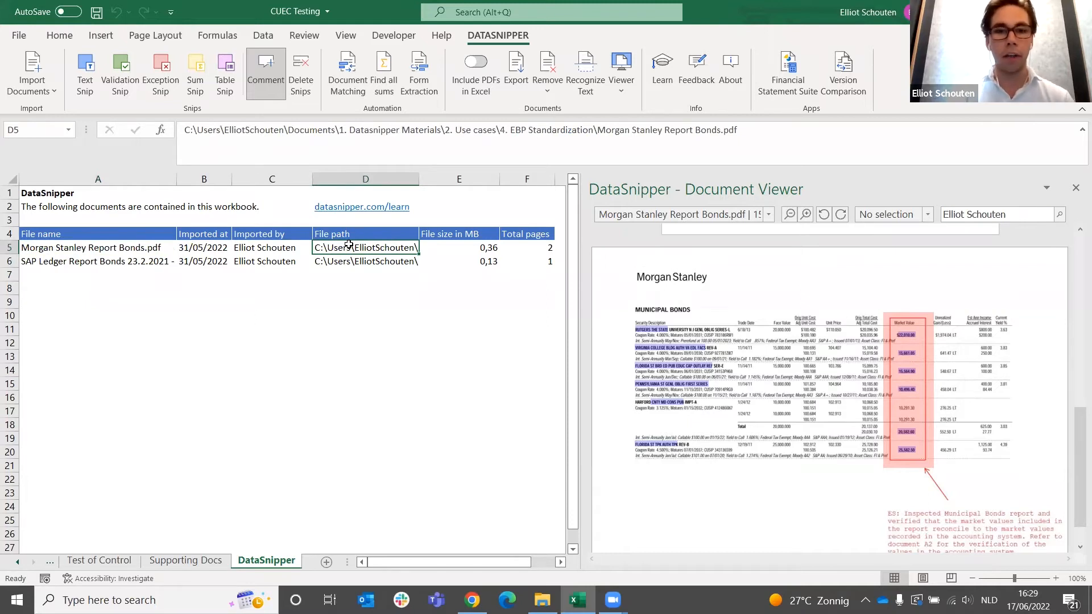
{"action": "key", "text": "Down"}
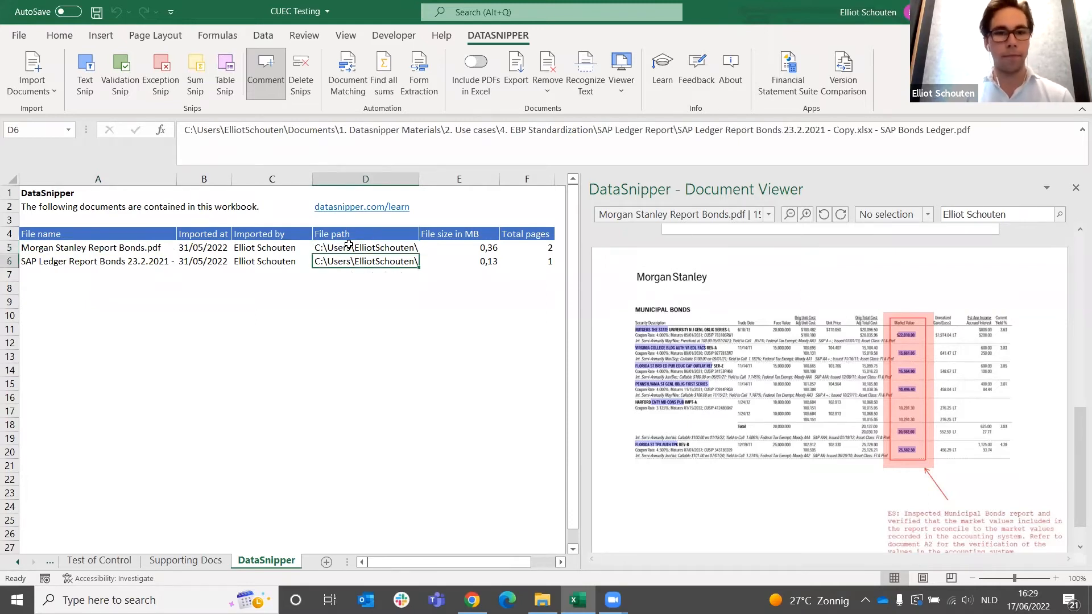
{"action": "key", "text": "Left"}
{"action": "key", "text": "Left"}
{"action": "key", "text": "Left"}
{"action": "key", "text": "Up"}
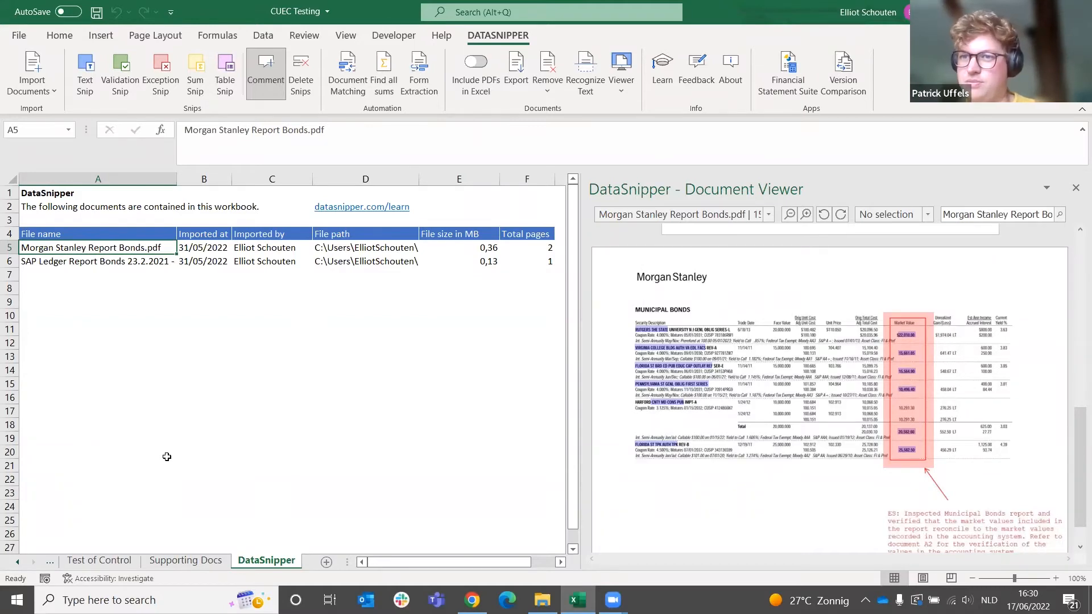
Step: Save the CUEC Testing workbook and, from File Explorer, open the Contribution Testing workbook in the 3. Contribution Testing folder
{"action": "left_click", "coordinate": [97, 12]}
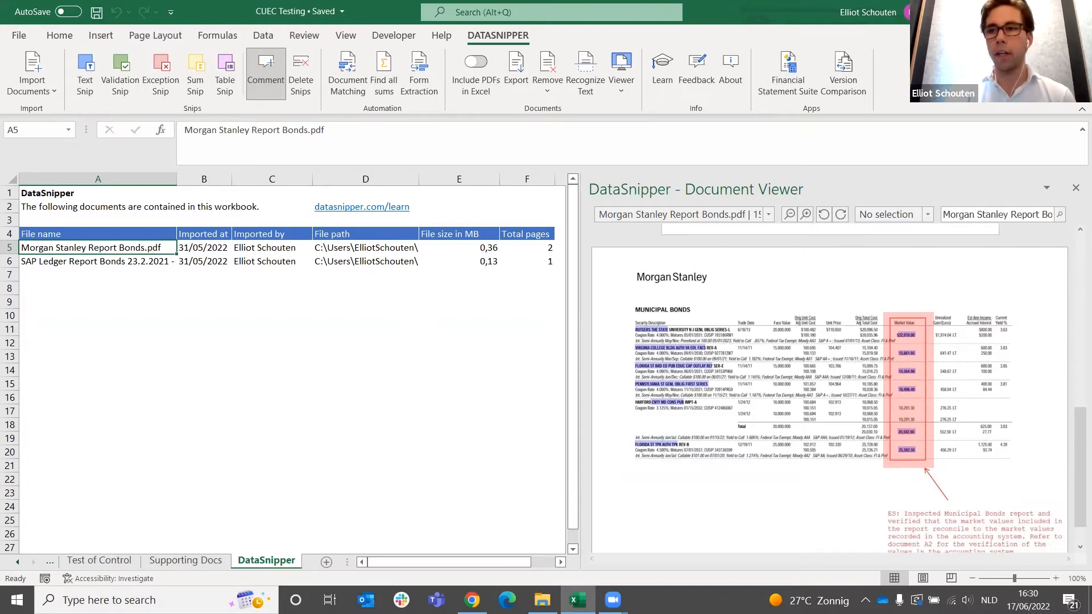
{"action": "key", "text": "alt+Tab"}
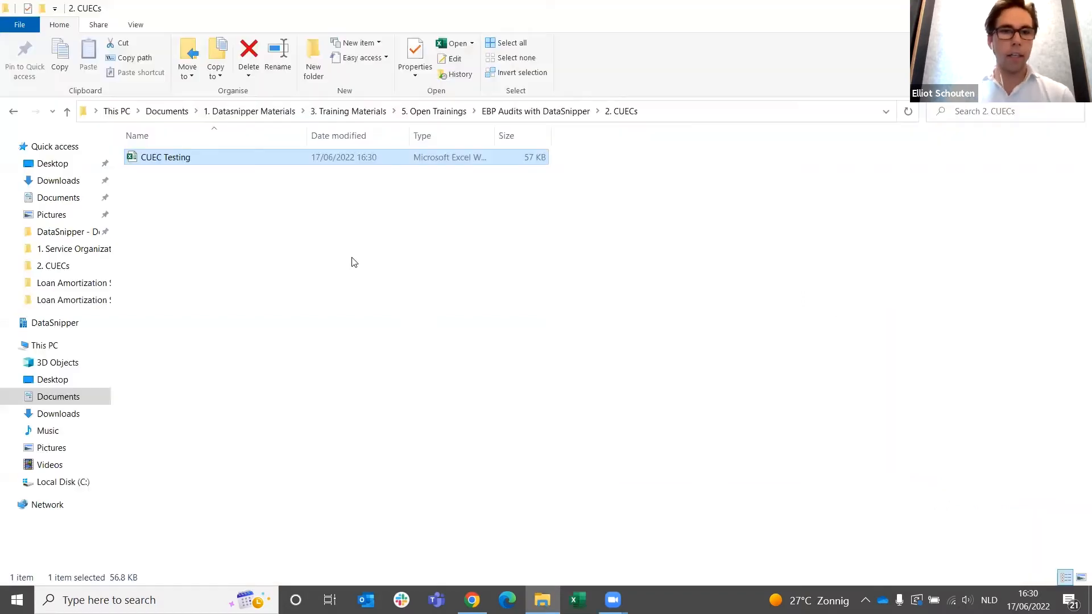
{"action": "left_click", "coordinate": [556, 112]}
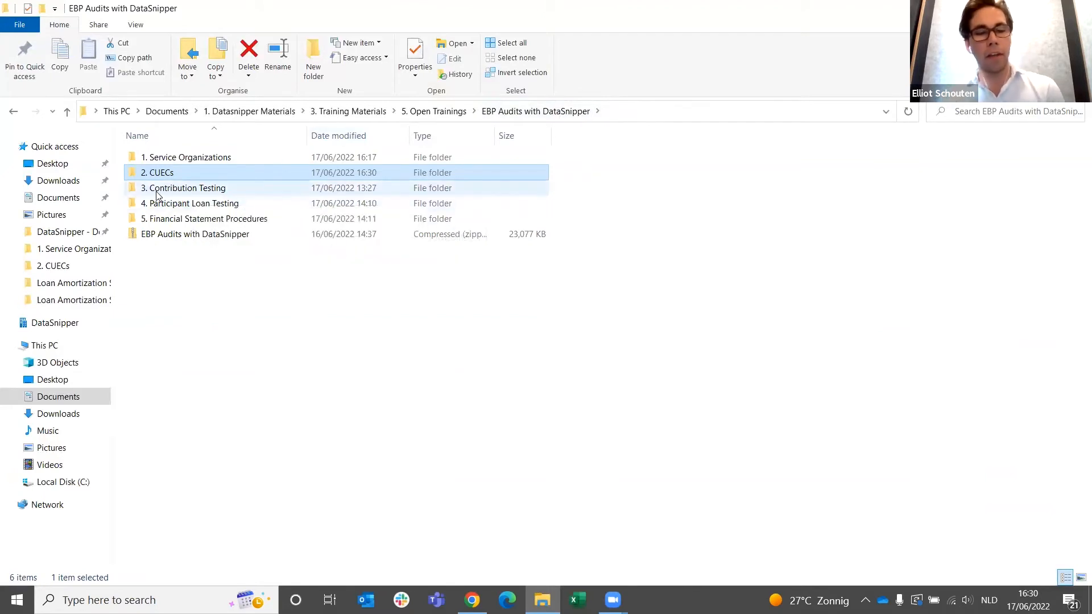
{"action": "double_click", "coordinate": [249, 189]}
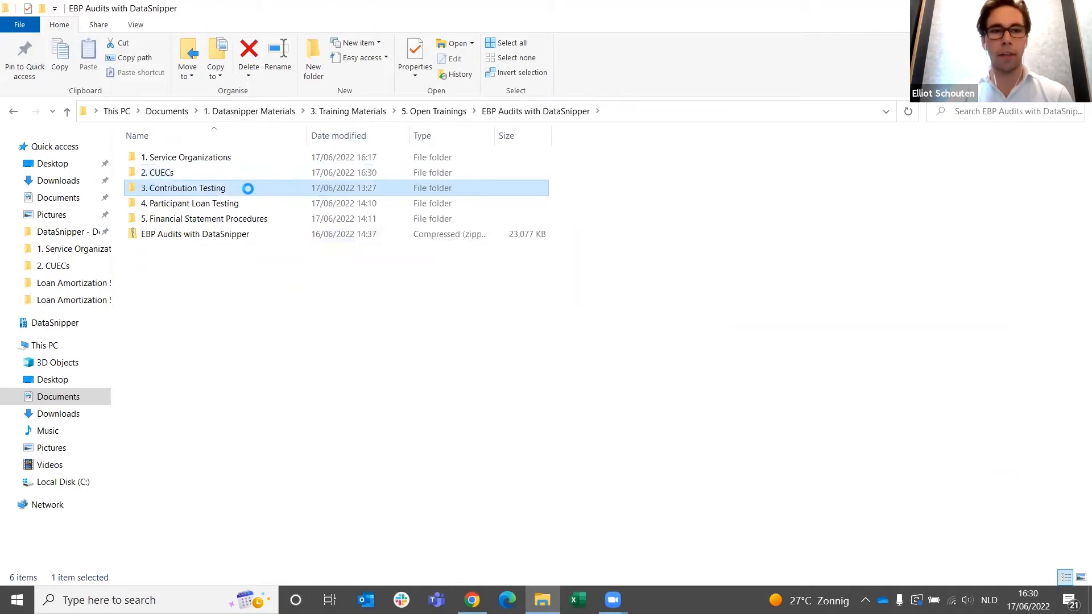
{"action": "double_click", "coordinate": [220, 187]}
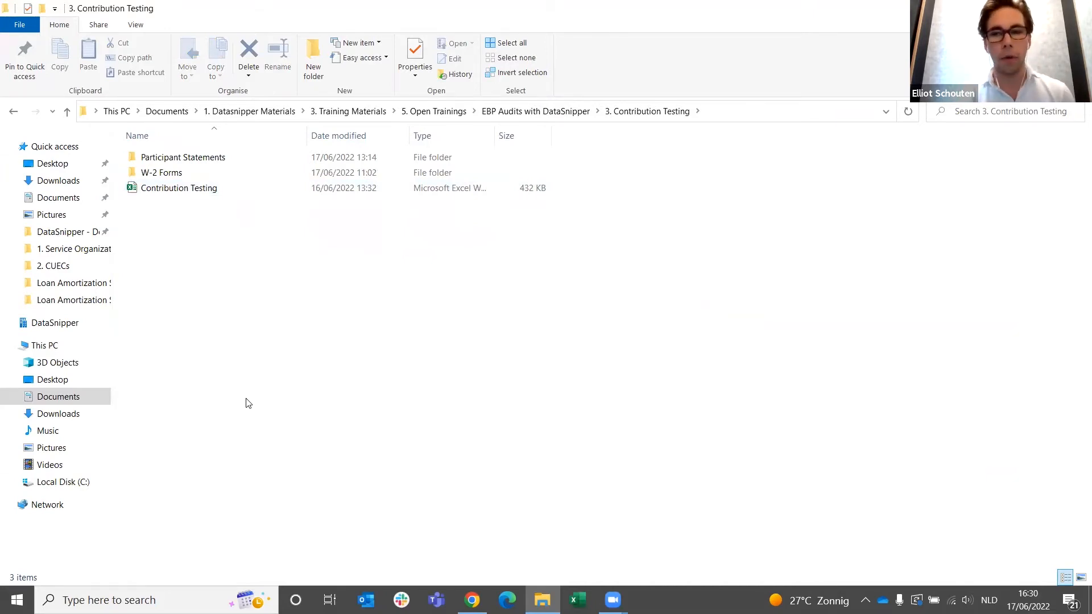
{"action": "double_click", "coordinate": [170, 192]}
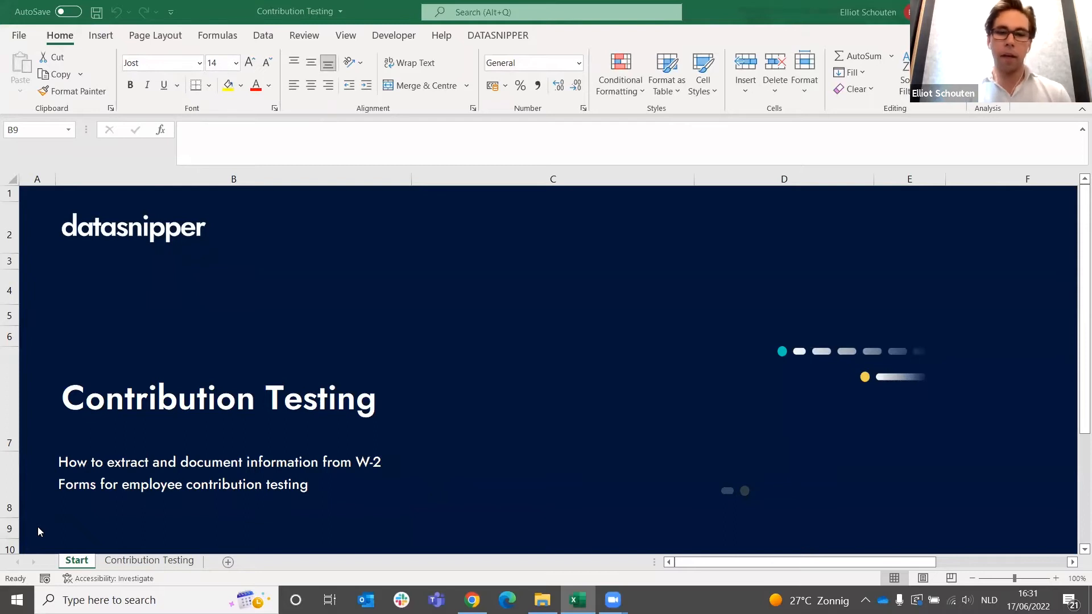
Step: Show the Contribution Testing sheet with the DataSnipper tools, skipping the learning track setup
{"action": "left_click", "coordinate": [120, 560]}
{"action": "left_click", "coordinate": [121, 560]}
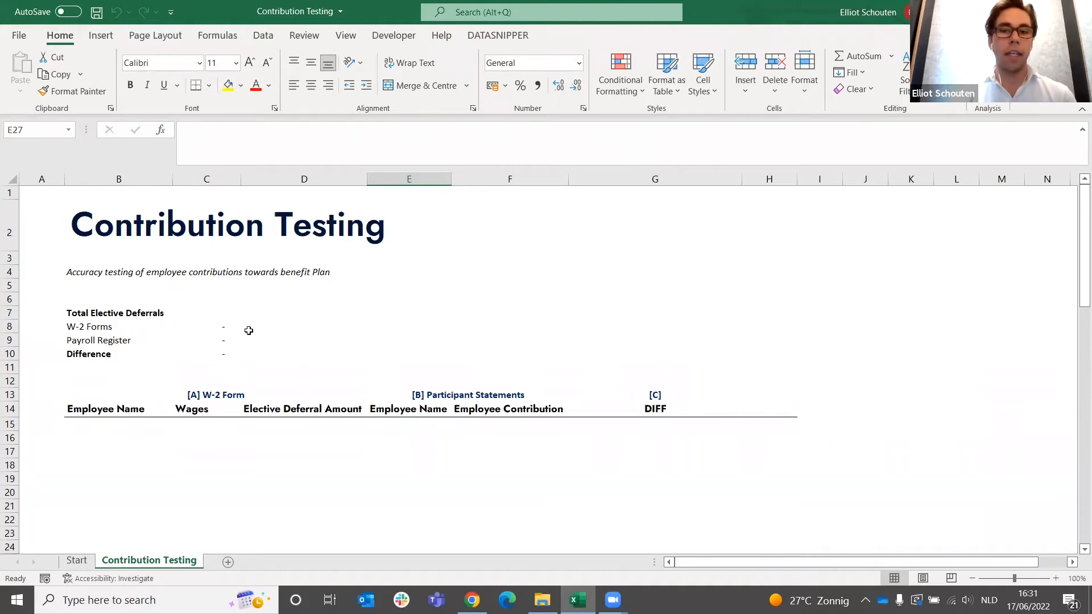
{"action": "left_click", "coordinate": [498, 35]}
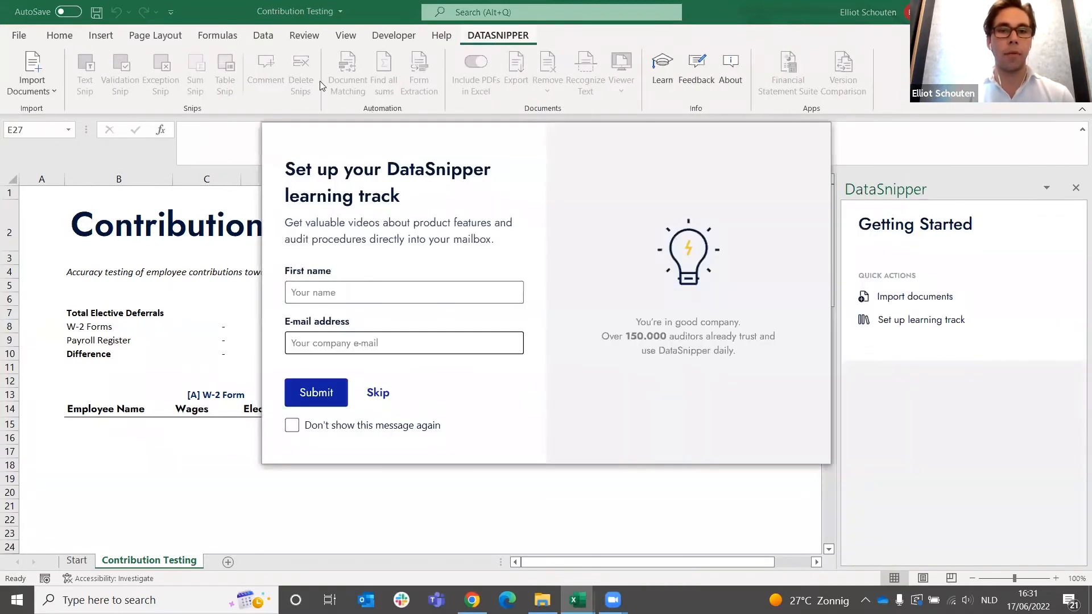
{"action": "left_click", "coordinate": [394, 401]}
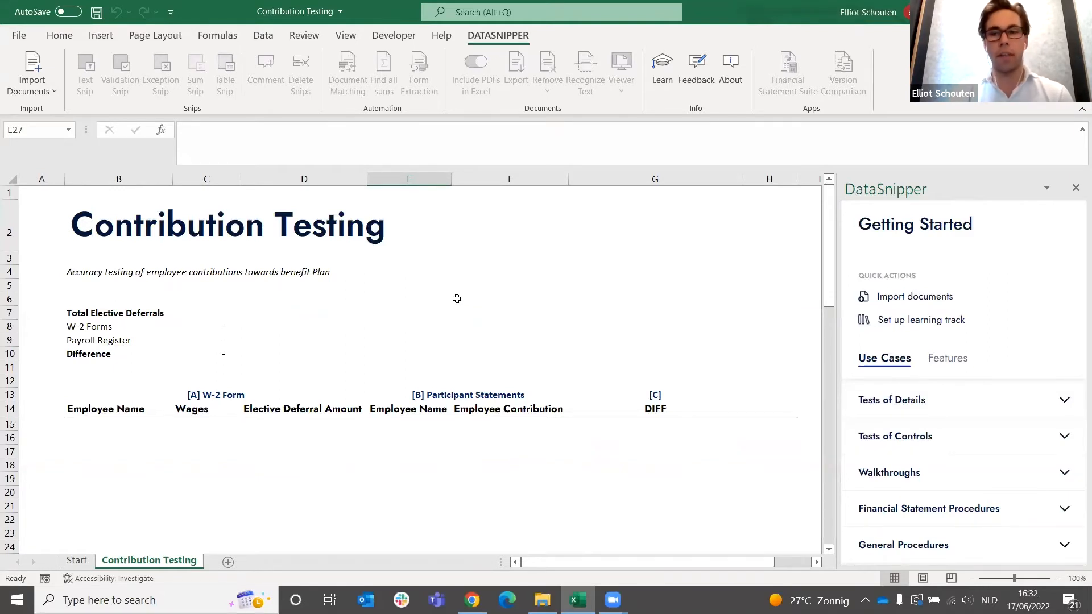
Step: Import all ten Form W-2 PDFs from the W-2 Forms folder and check the list of imported documents
{"action": "left_click", "coordinate": [24, 88]}
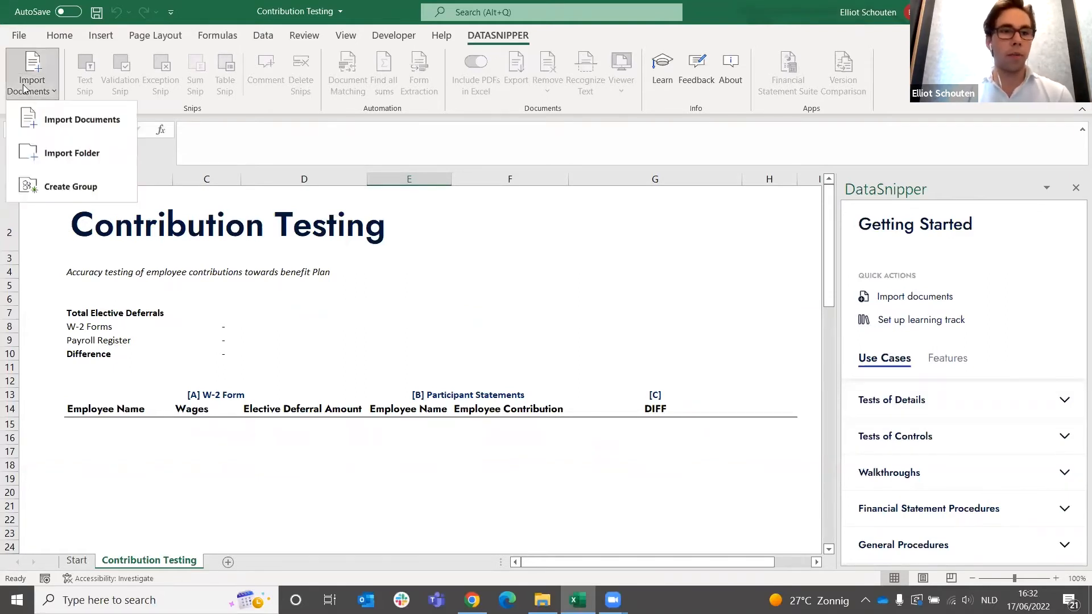
{"action": "left_click", "coordinate": [76, 128]}
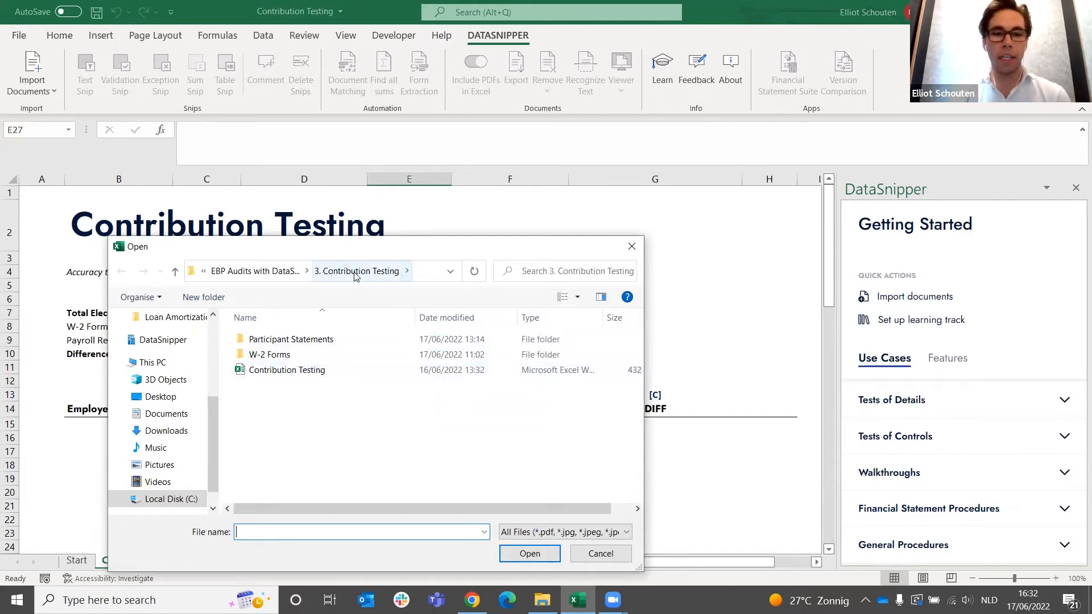
{"action": "double_click", "coordinate": [257, 359]}
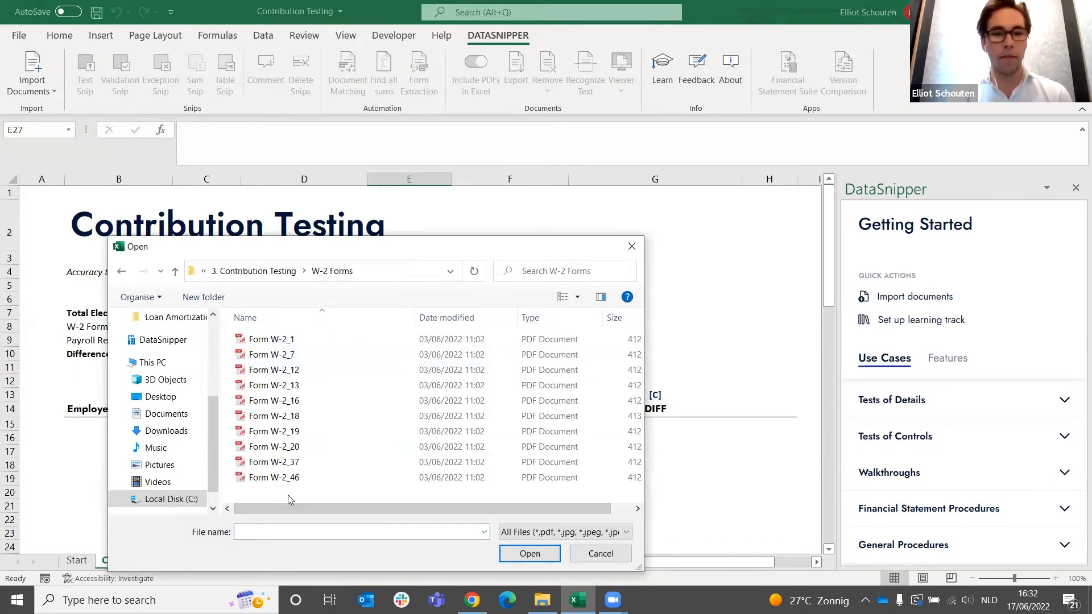
{"action": "left_click_drag", "start_coordinate": [288, 494], "coordinate": [262, 310]}
{"action": "left_click", "coordinate": [531, 553]}
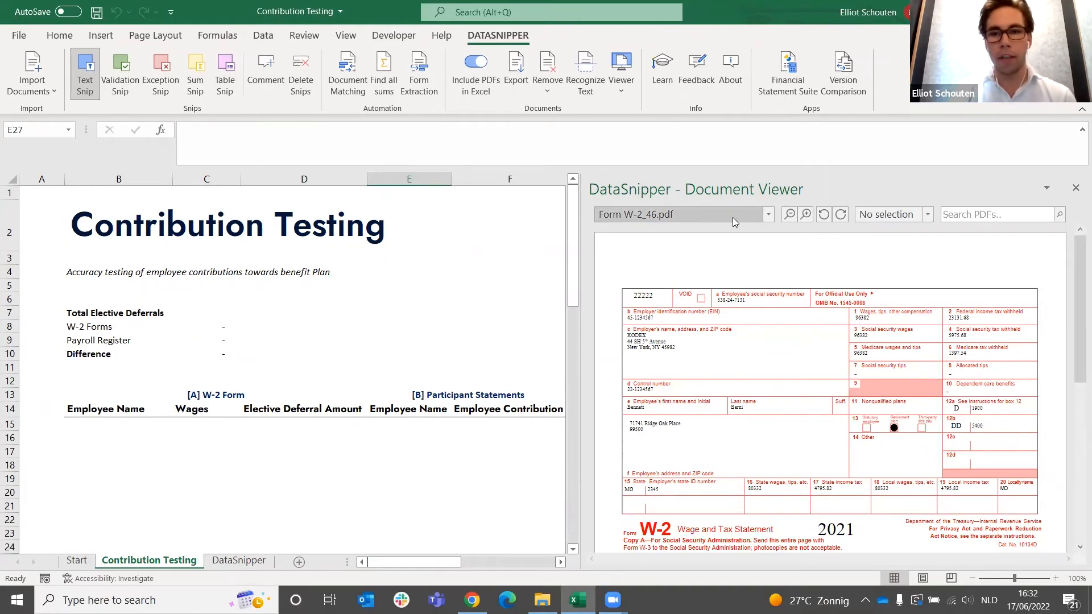
{"action": "left_click", "coordinate": [671, 210]}
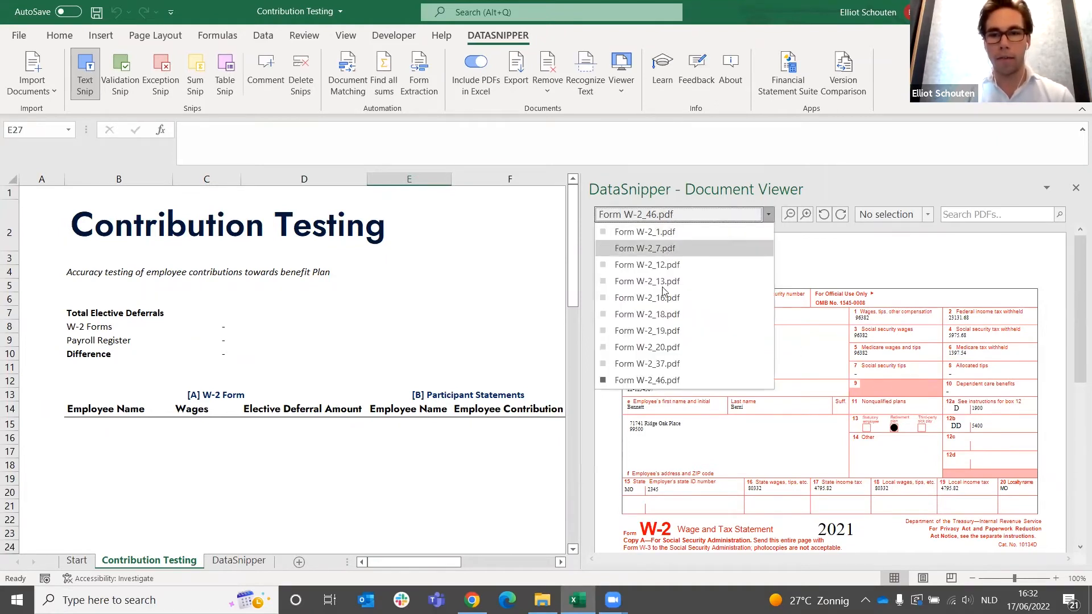
{"action": "left_click", "coordinate": [667, 200]}
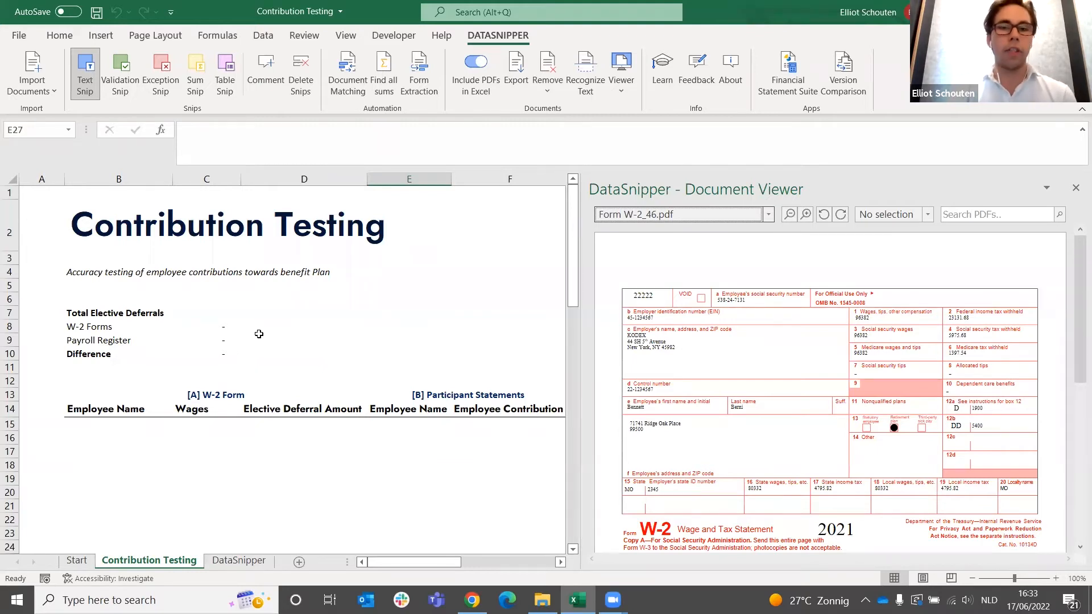
Step: Start Form Extraction on the imported W-2 forms in a maximized window
{"action": "left_click", "coordinate": [428, 76]}
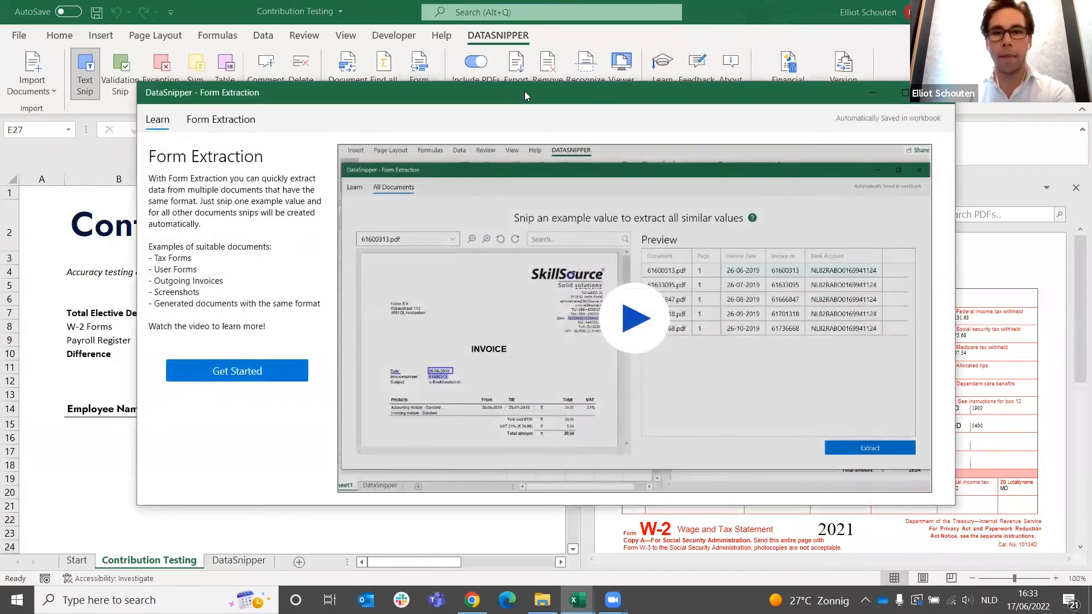
{"action": "left_click_drag", "start_coordinate": [525, 91], "coordinate": [569, 91]}
{"action": "left_click", "coordinate": [960, 93]}
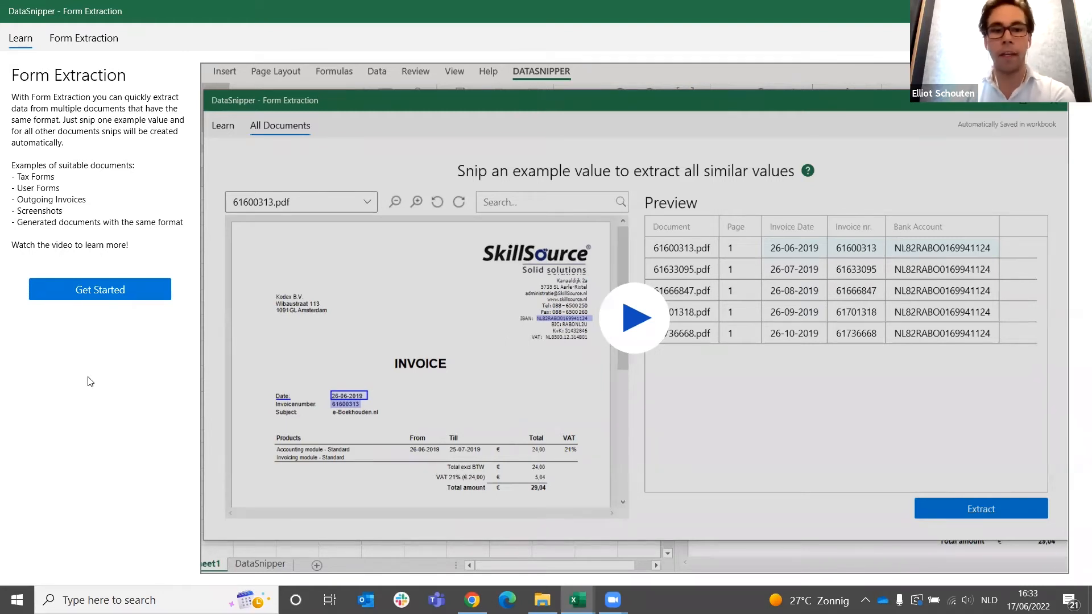
{"action": "left_click", "coordinate": [82, 293]}
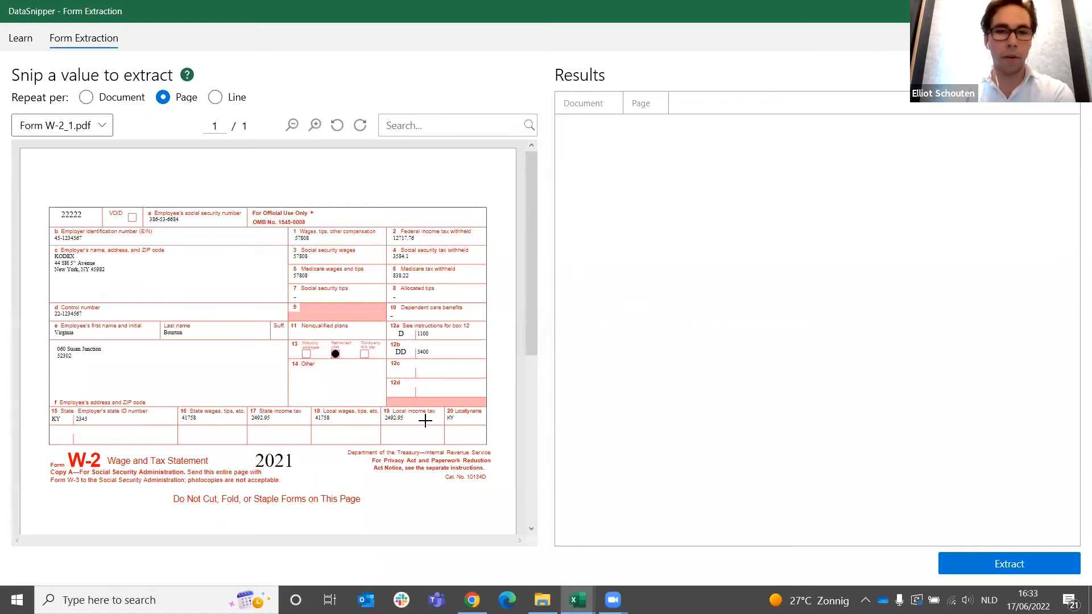
Step: Examine the layout of Form W-2_1.pdf and the list of documents available for extraction
{"action": "scroll", "coordinate": [425, 421], "scroll_direction": "down", "scroll_amount": 2}
{"action": "scroll", "coordinate": [425, 421], "scroll_direction": "down", "scroll_amount": 5}
{"action": "scroll", "coordinate": [426, 421], "scroll_direction": "up", "scroll_amount": 7}
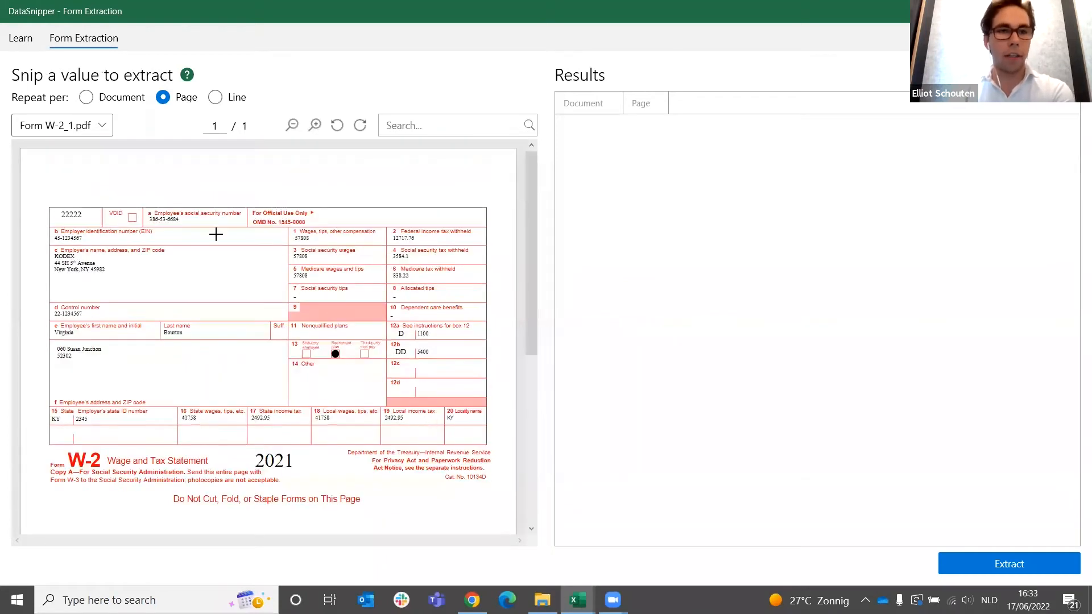
{"action": "left_click", "coordinate": [104, 127]}
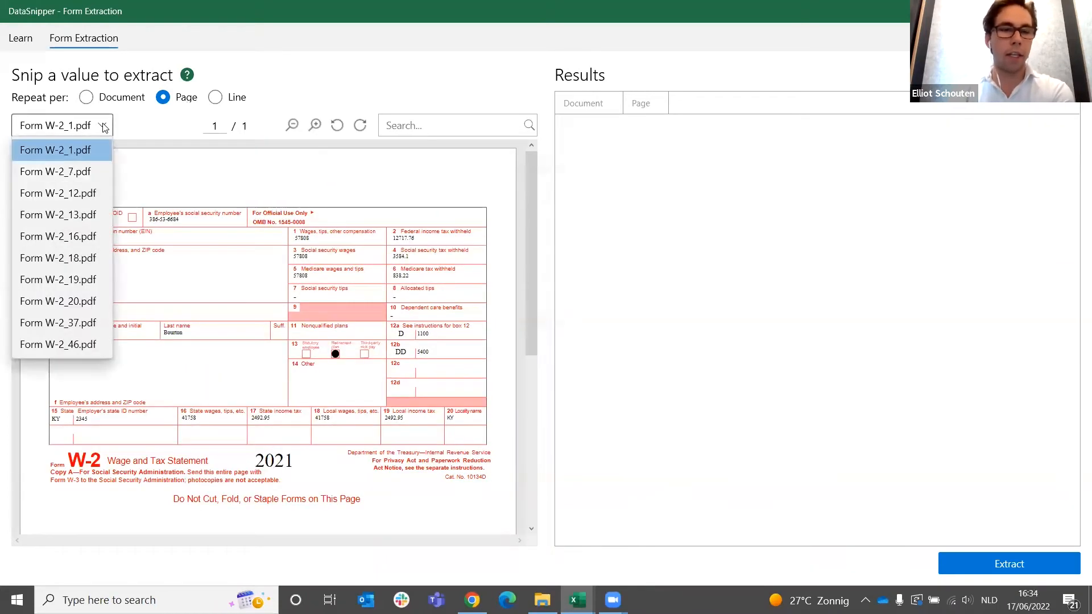
{"action": "left_click", "coordinate": [104, 126]}
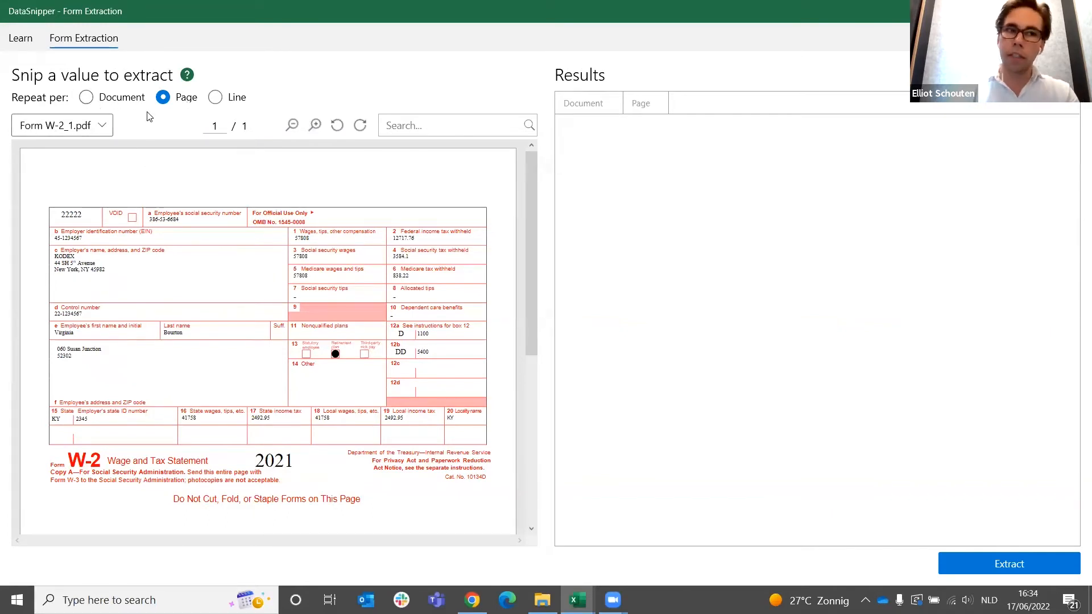
{"action": "scroll", "coordinate": [150, 261], "scroll_direction": "down", "scroll_amount": 2}
{"action": "scroll", "coordinate": [150, 262], "scroll_direction": "up", "scroll_amount": 2}
{"action": "scroll", "coordinate": [150, 262], "scroll_direction": "down", "scroll_amount": 2}
{"action": "scroll", "coordinate": [181, 212], "scroll_direction": "down", "scroll_amount": 2}
{"action": "scroll", "coordinate": [182, 212], "scroll_direction": "up", "scroll_amount": 4}
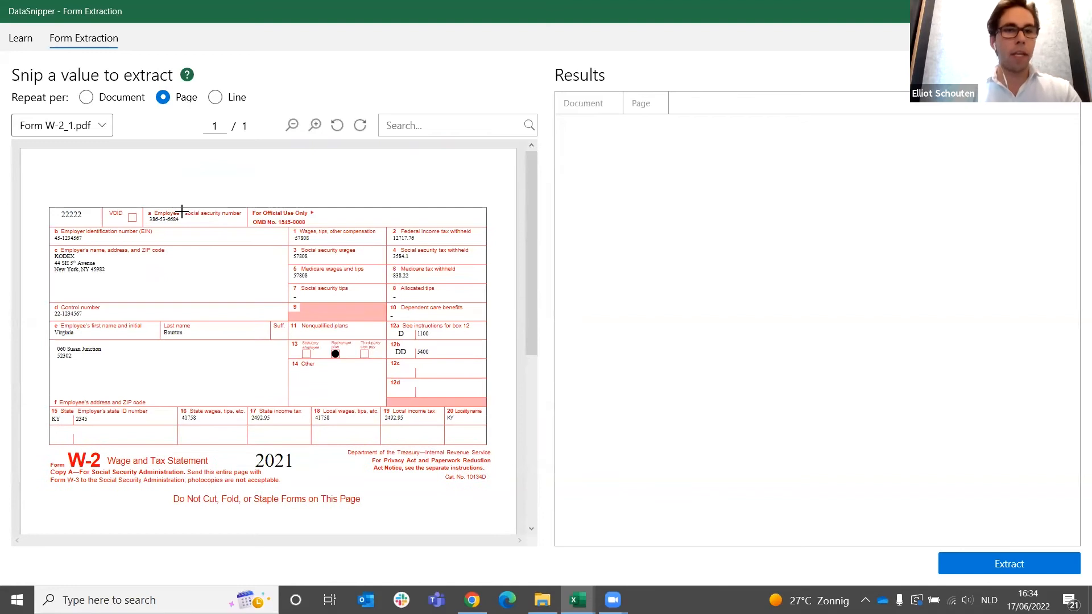
{"action": "scroll", "coordinate": [115, 253], "scroll_direction": "down", "scroll_amount": 2}
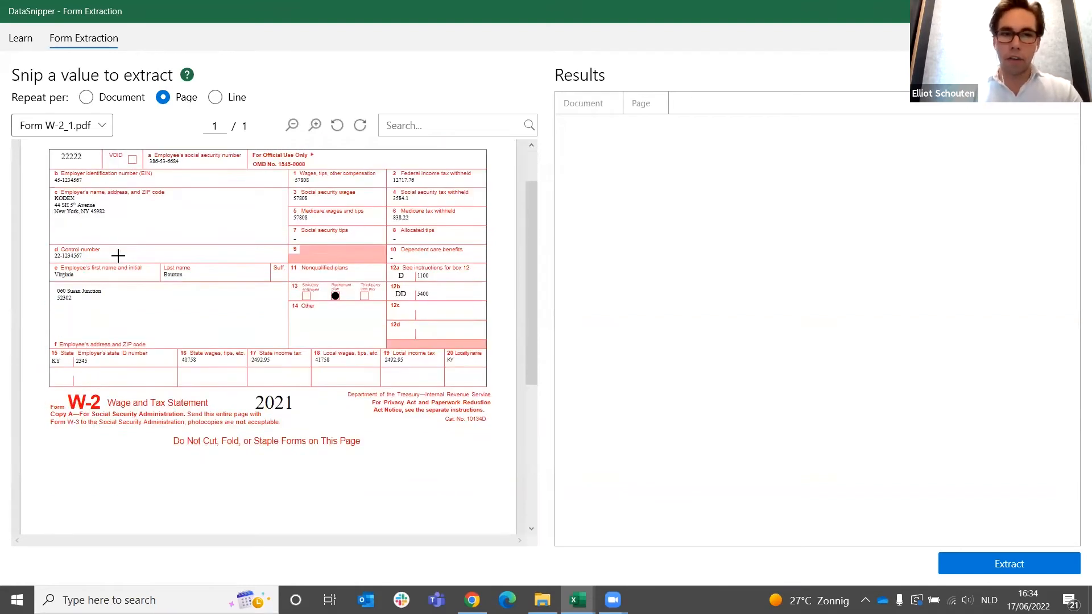
{"action": "scroll", "coordinate": [114, 251], "scroll_direction": "up", "scroll_amount": 2}
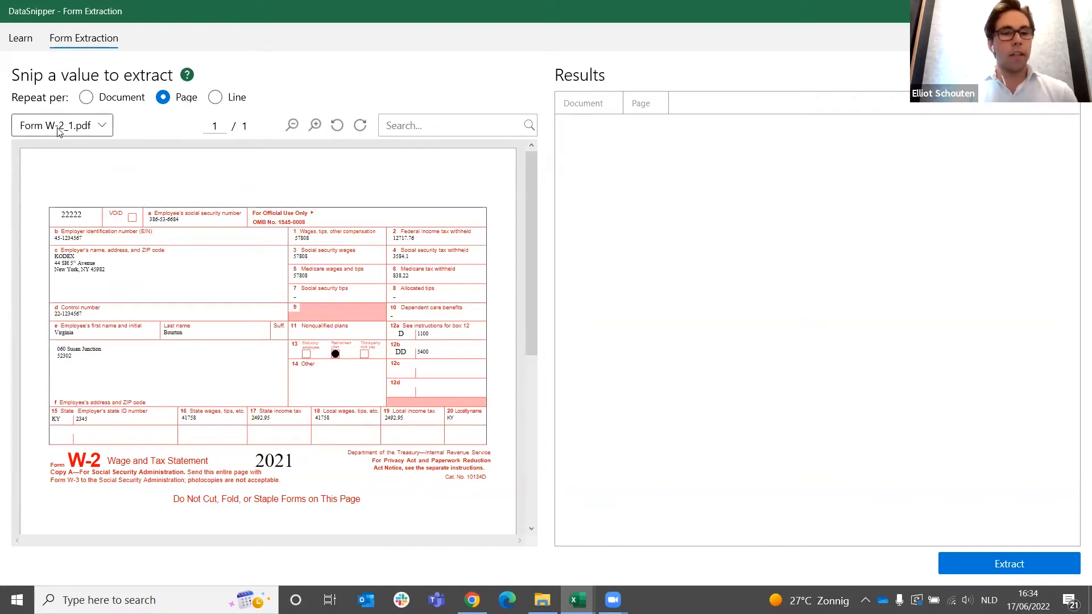
Step: Set the extraction to repeat per document, snip the employee's first name on Form W-2_1.pdf, and check the match on Form W-2_37.pdf
{"action": "left_click", "coordinate": [86, 98]}
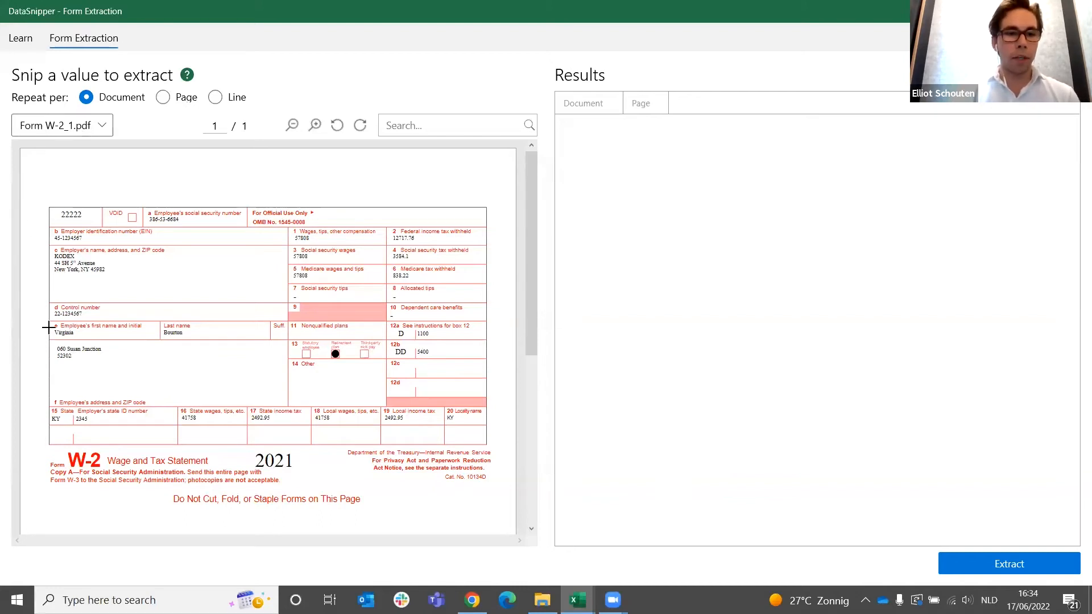
{"action": "left_click_drag", "start_coordinate": [49, 328], "coordinate": [118, 339]}
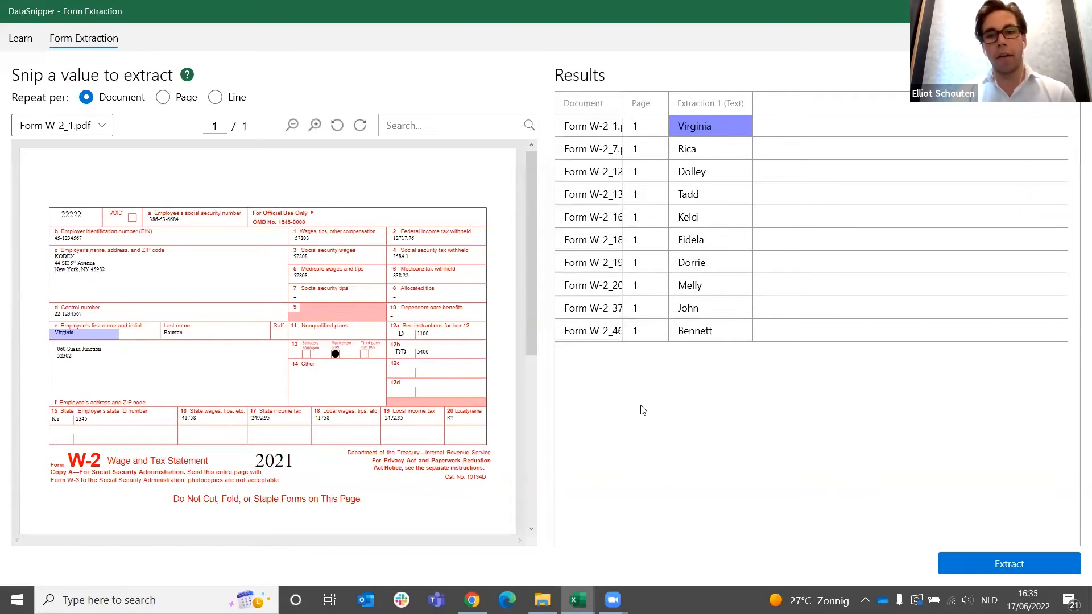
{"action": "left_click", "coordinate": [560, 178]}
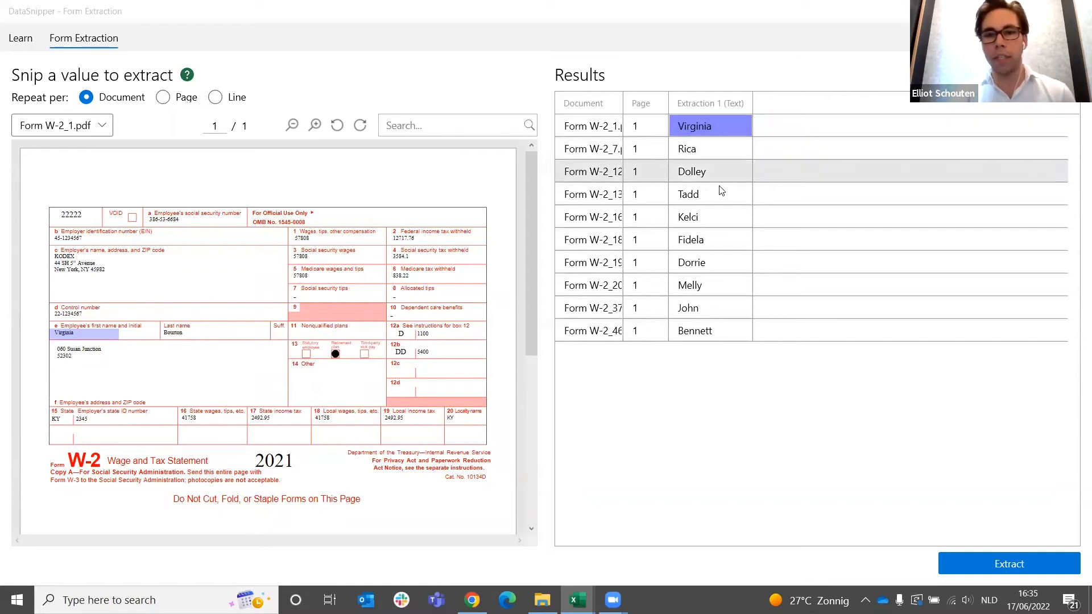
{"action": "left_click", "coordinate": [692, 312]}
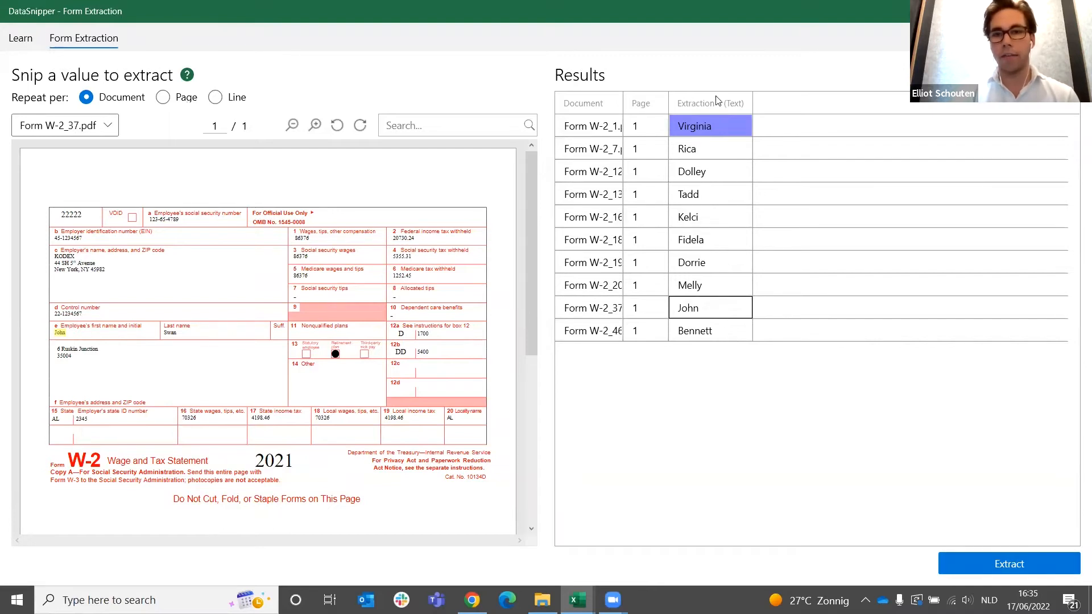
Step: Return to Form W-2_1.pdf and snip the box 1 wages as an amount, deleting the first wages snip and redrawing it
{"action": "left_click", "coordinate": [705, 127]}
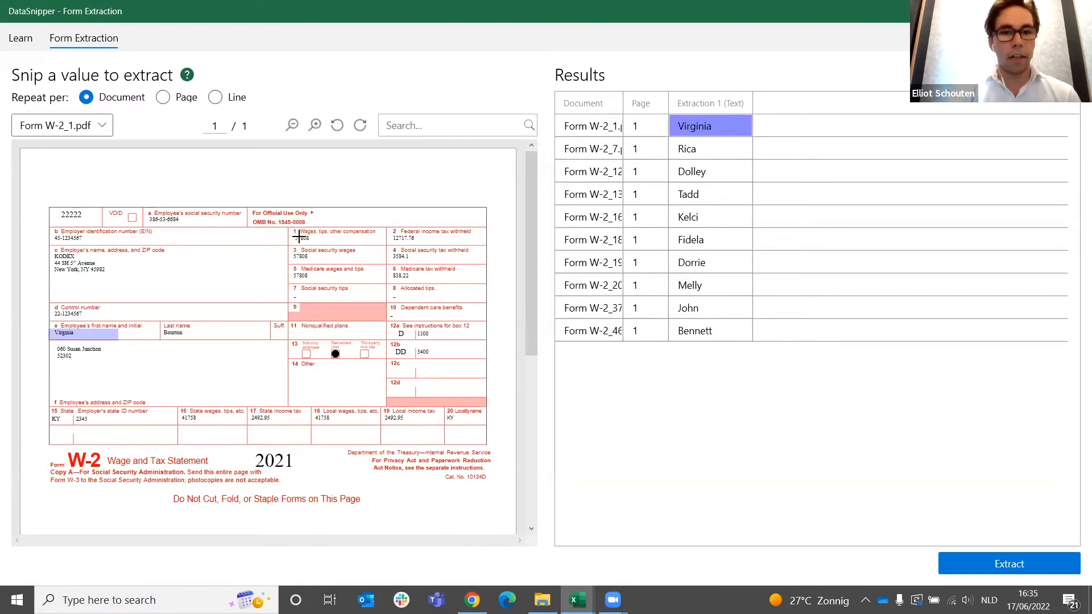
{"action": "left_click_drag", "start_coordinate": [291, 243], "coordinate": [299, 241]}
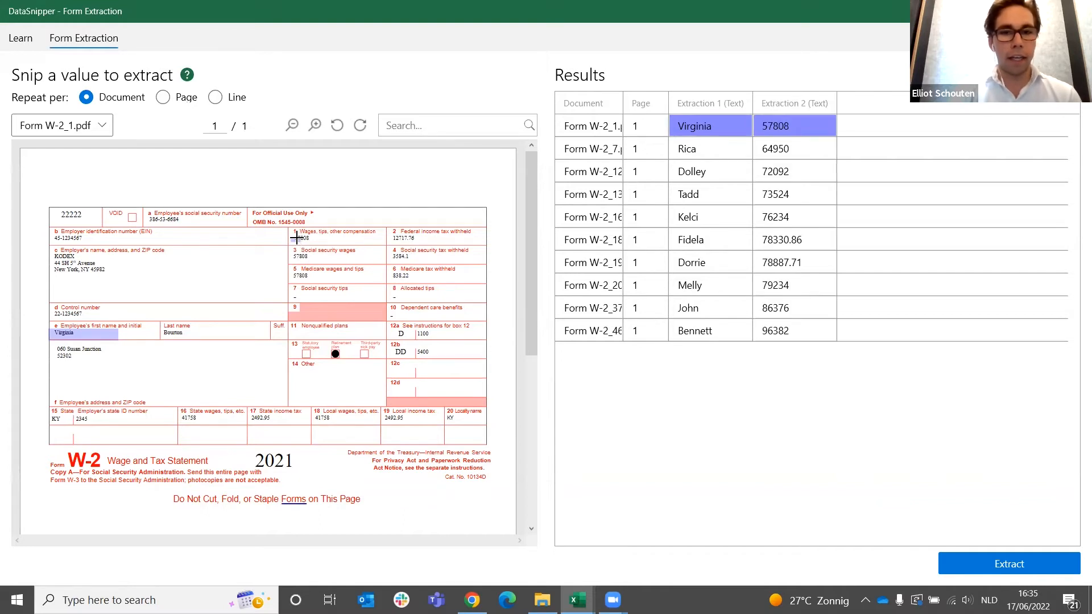
{"action": "right_click", "coordinate": [298, 240]}
{"action": "left_click", "coordinate": [333, 259]}
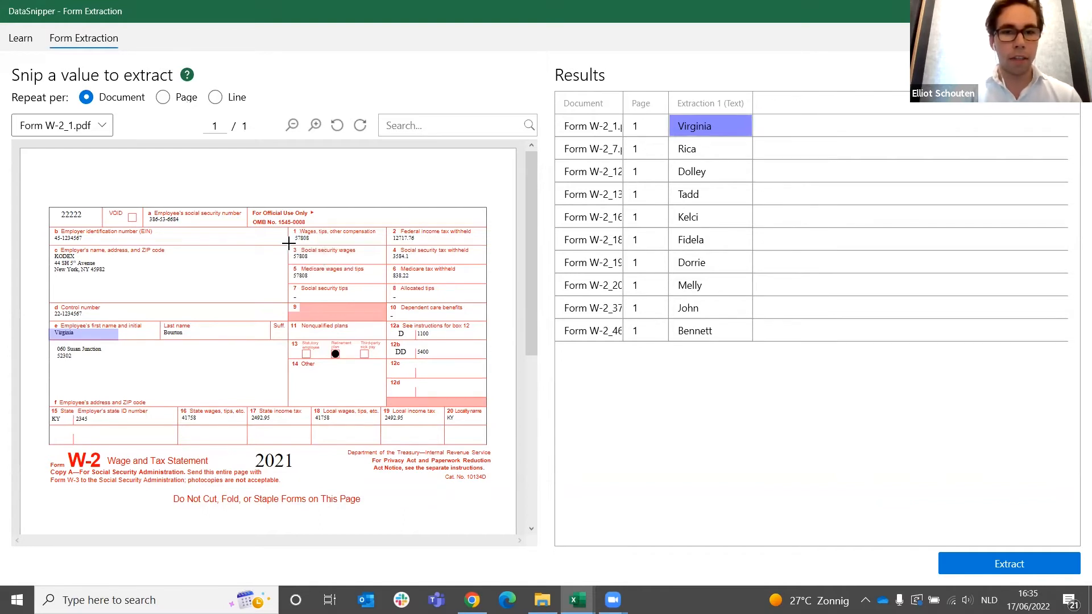
{"action": "left_click_drag", "start_coordinate": [289, 244], "coordinate": [315, 236]}
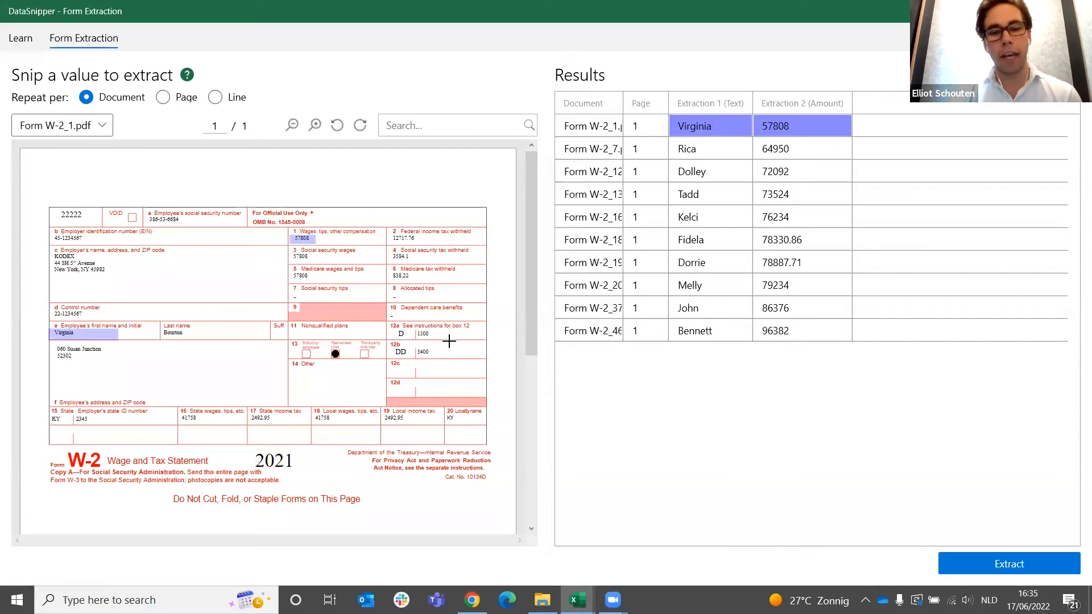
Step: Snip the box 12a deferral amount on Form W-2_1.pdf and extract the results from all the W-2 forms to the workbook
{"action": "left_click_drag", "start_coordinate": [439, 339], "coordinate": [415, 329]}
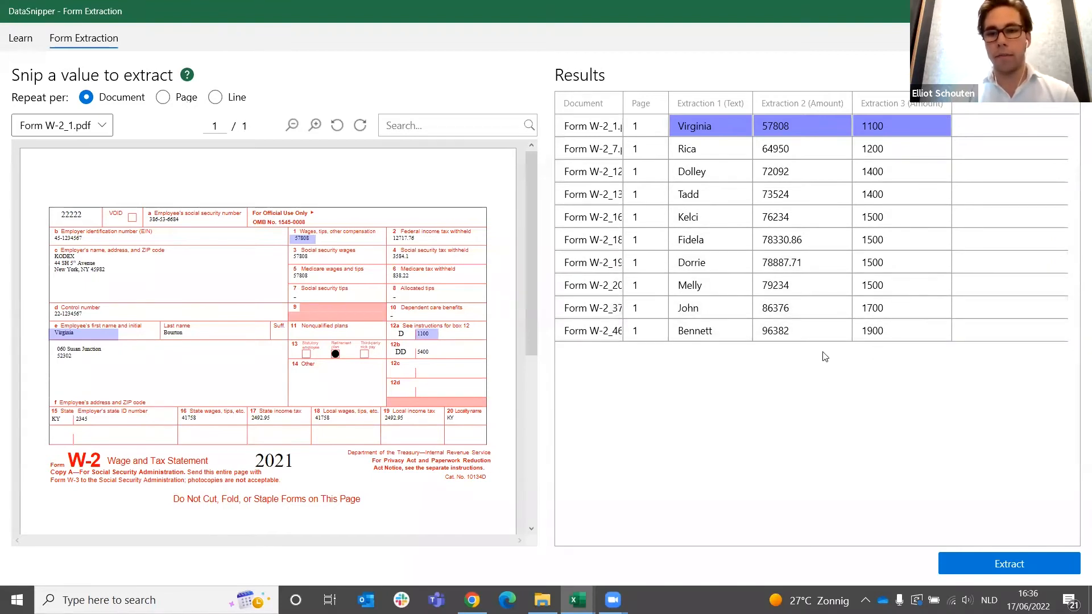
{"action": "left_click", "coordinate": [972, 556]}
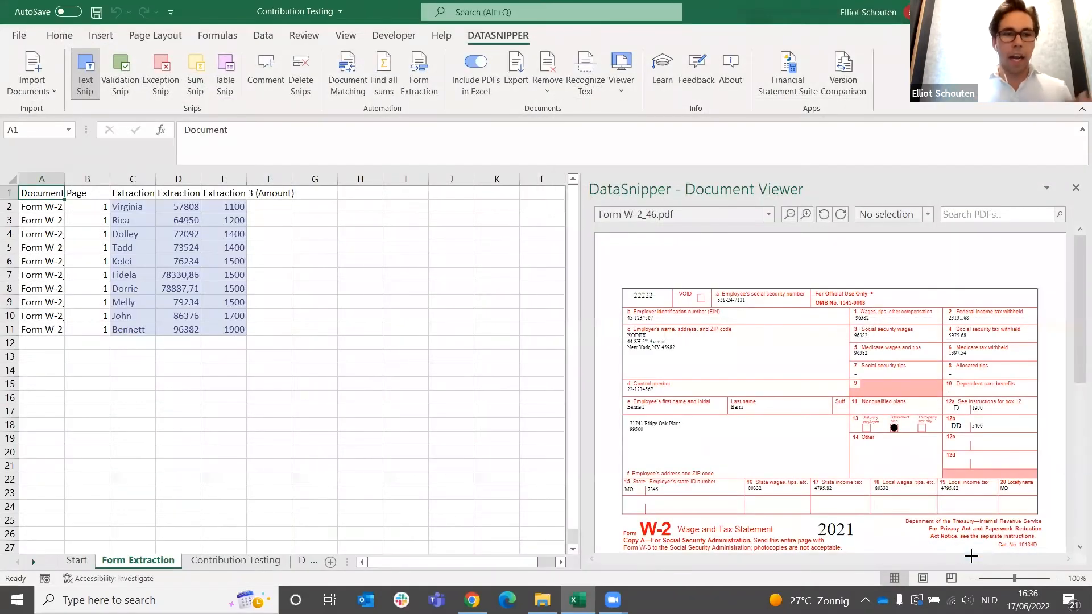
Step: Copy the extracted names, wages and deferral amounts in C2:E11 into the Contribution Testing sheet, starting at cell B15
{"action": "left_click", "coordinate": [149, 206]}
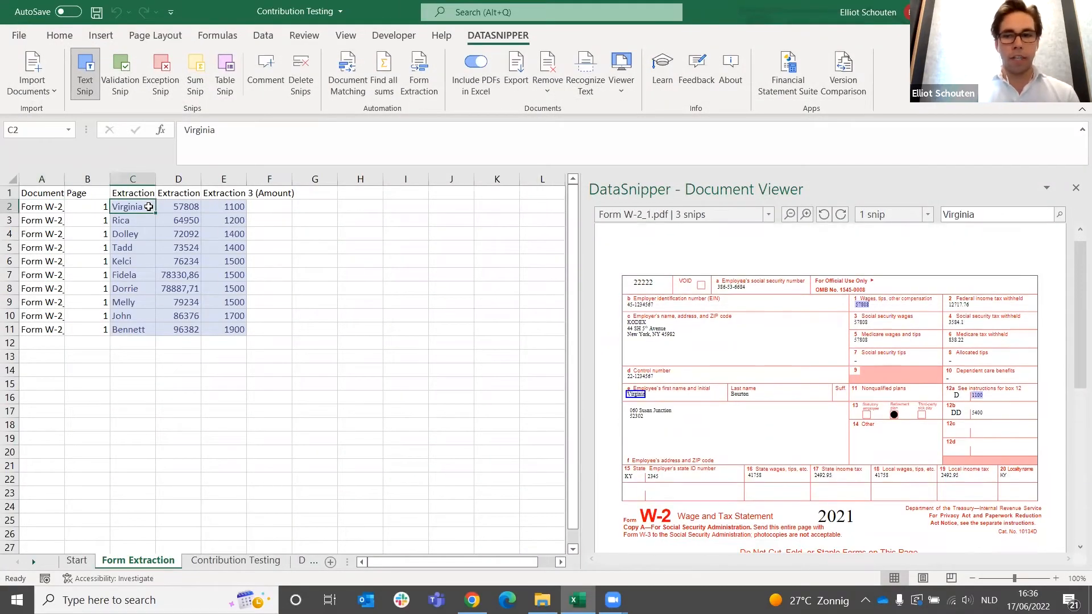
{"action": "left_click_drag", "start_coordinate": [231, 332], "coordinate": [135, 206]}
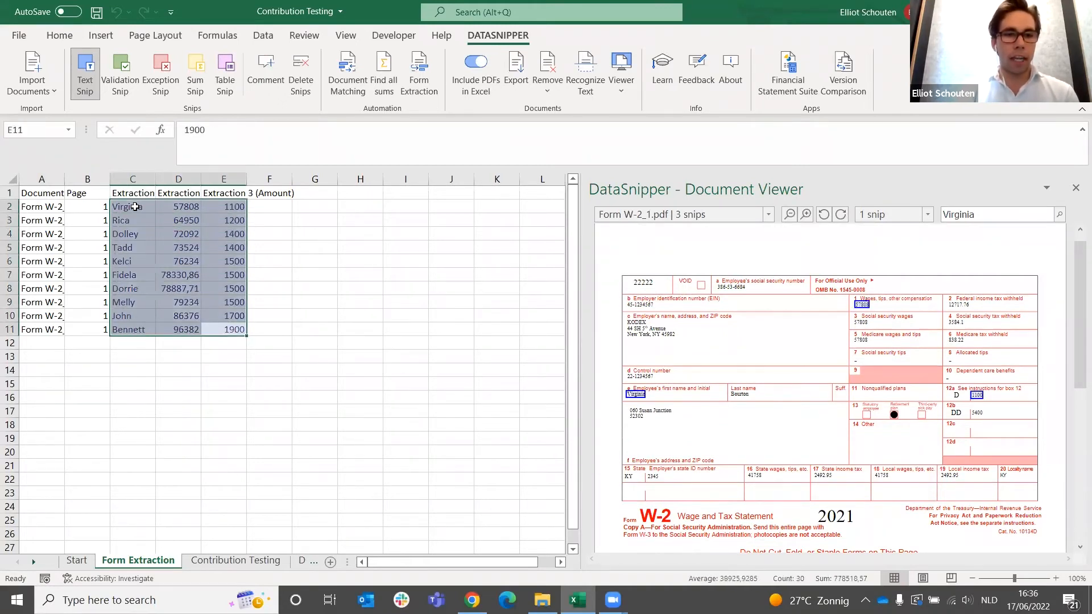
{"action": "key", "text": "ctrl+c"}
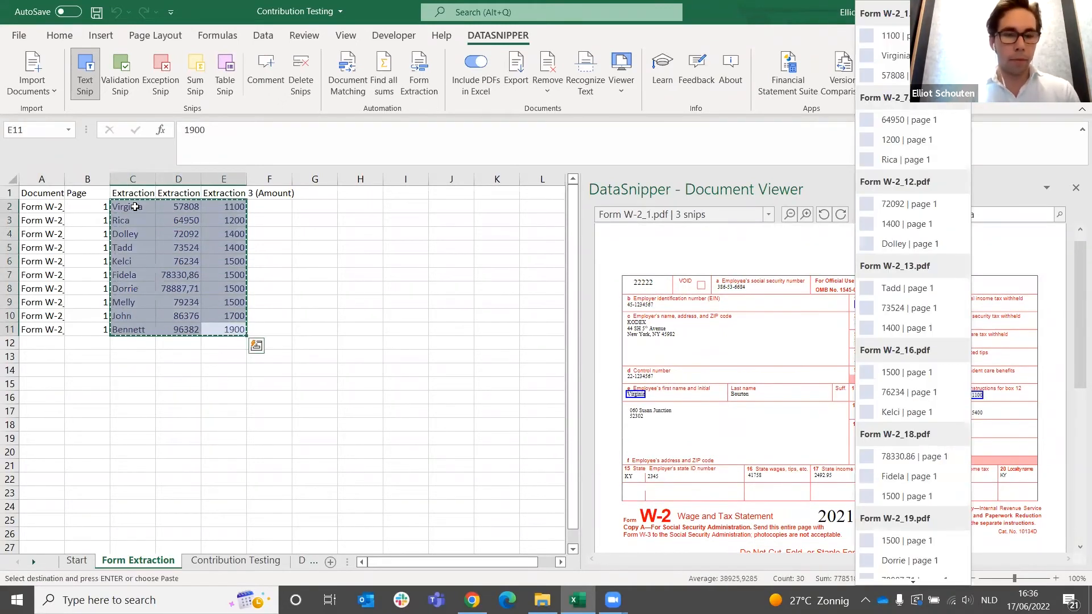
{"action": "left_click", "coordinate": [223, 551]}
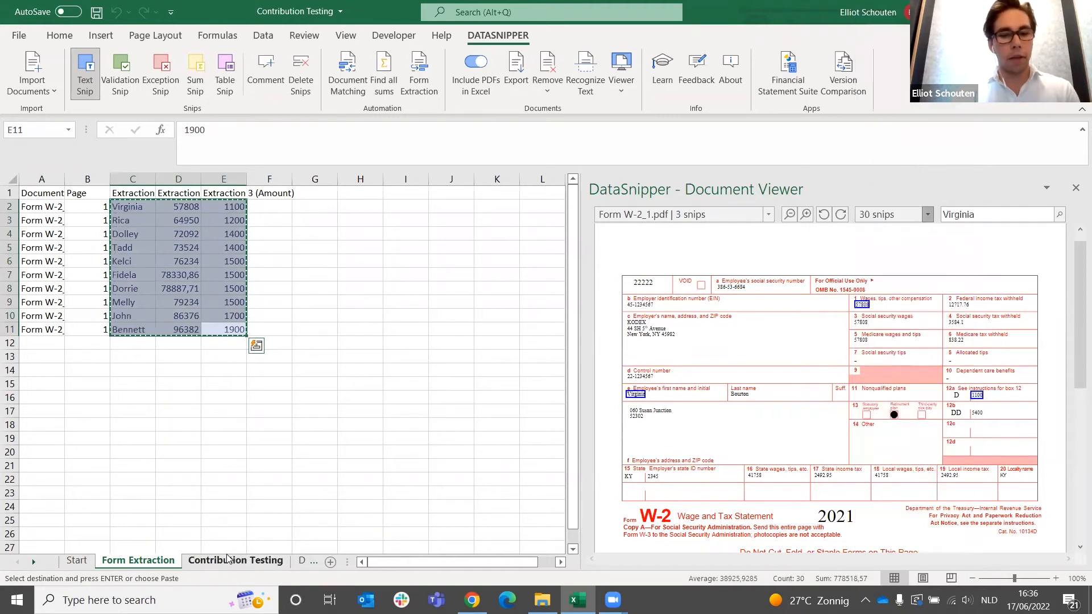
{"action": "left_click", "coordinate": [85, 423]}
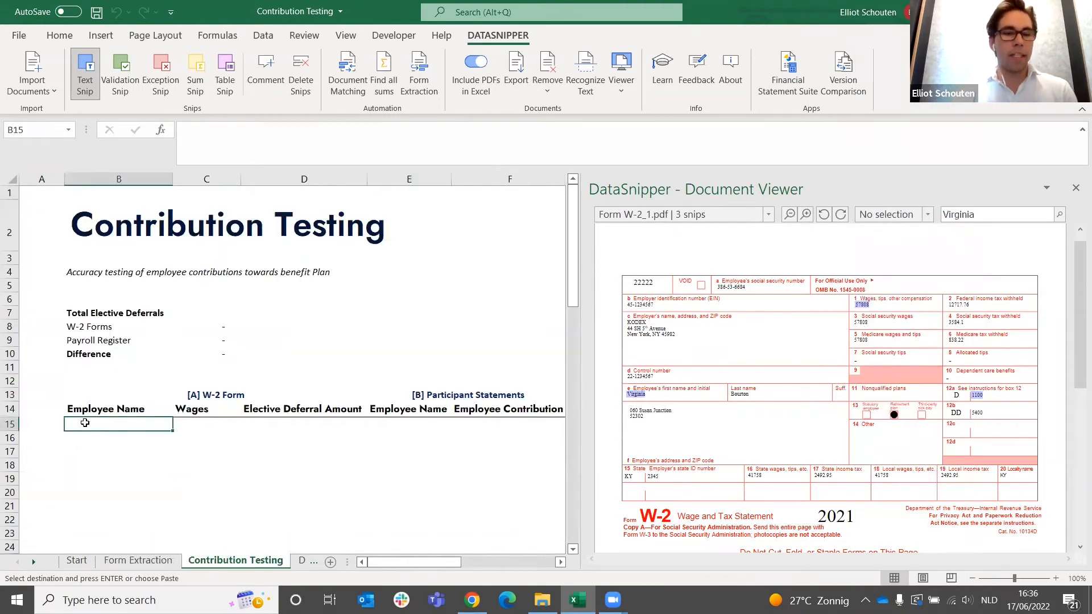
{"action": "key", "text": "ctrl+v"}
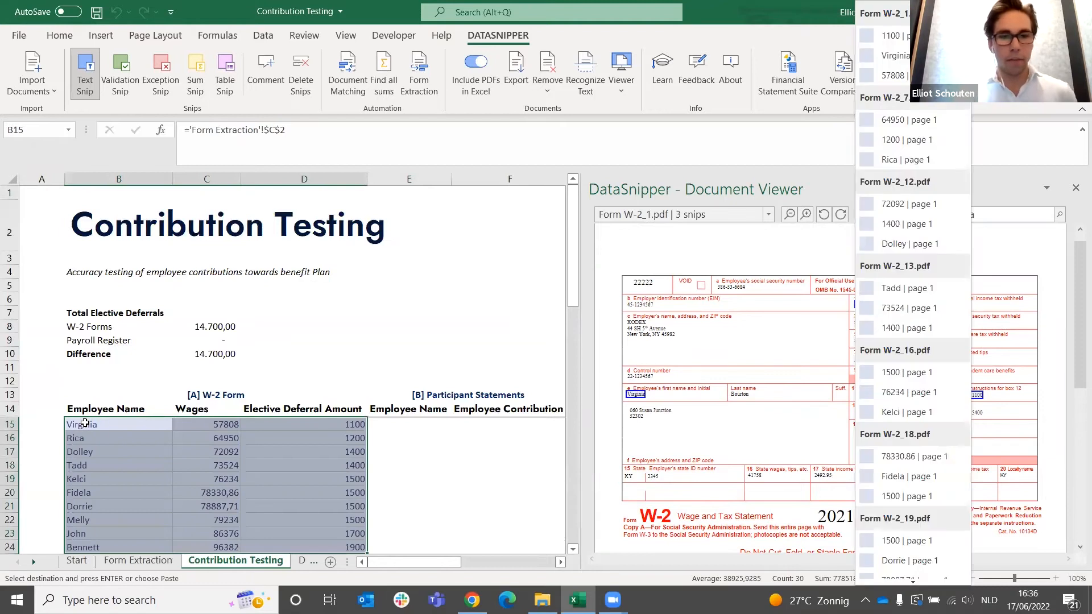
Step: Step through the pasted W-2 Form cells in B15:D24 and check their values against the linked snips in the source forms
{"action": "key", "text": "Right"}
{"action": "key", "text": "Right"}
{"action": "key", "text": "Down"}
{"action": "key", "text": "Left"}
{"action": "key", "text": "Left"}
{"action": "key", "text": "Down"}
{"action": "key", "text": "Down"}
{"action": "key", "text": "Down"}
{"action": "key", "text": "Down"}
{"action": "key", "text": "Down"}
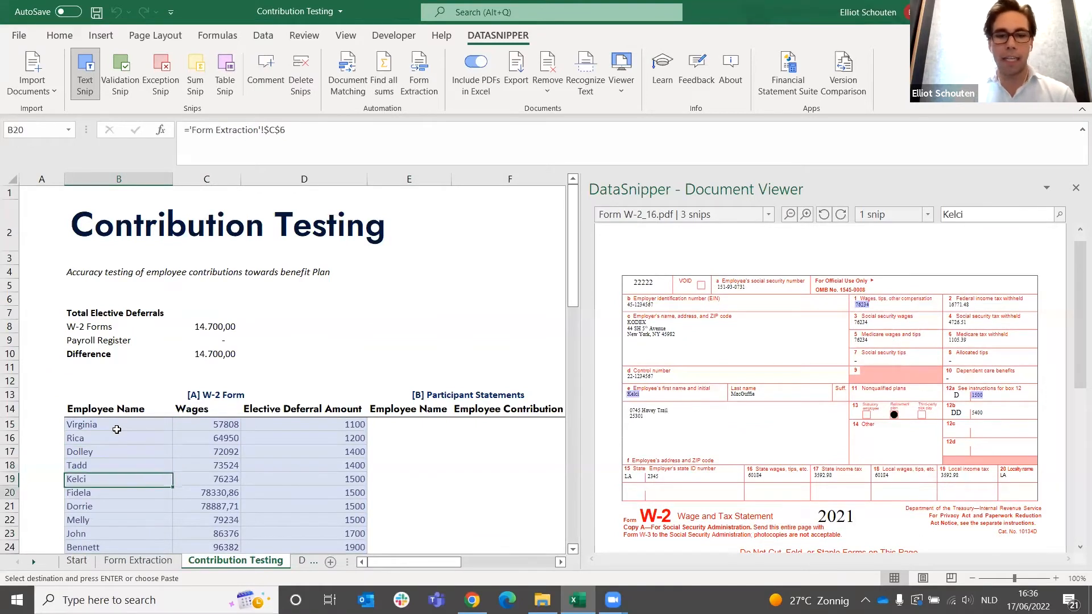
{"action": "key", "text": "Down"}
{"action": "key", "text": "Down"}
{"action": "key", "text": "Down"}
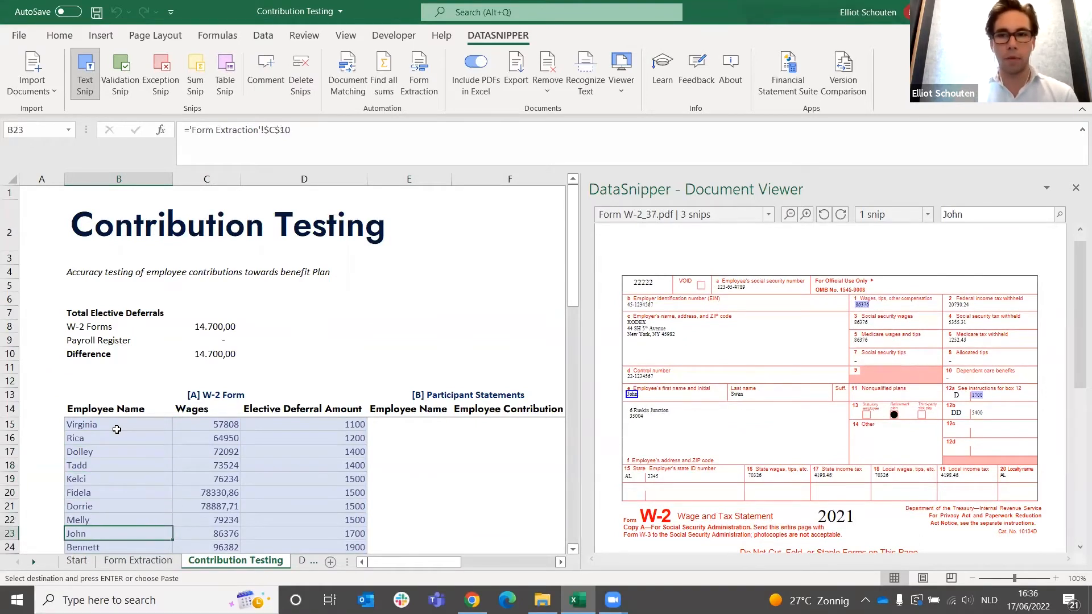
{"action": "key", "text": "Down"}
{"action": "key", "text": "Up"}
{"action": "key", "text": "Up"}
{"action": "key", "text": "Up"}
{"action": "key", "text": "Up"}
{"action": "key", "text": "Up"}
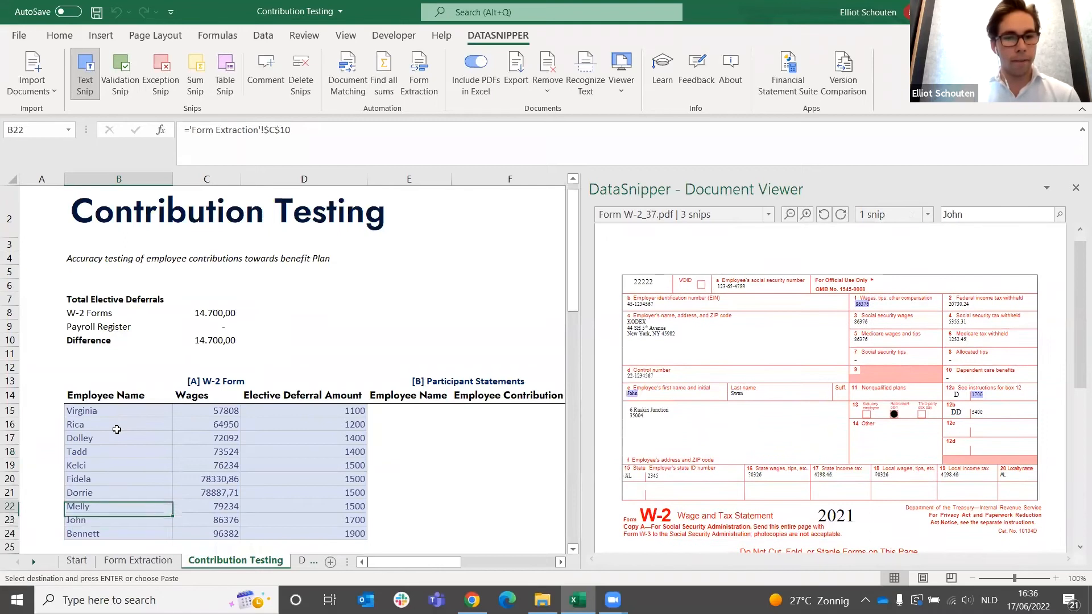
{"action": "key", "text": "Right"}
{"action": "key", "text": "Right"}
{"action": "key", "text": "Down"}
{"action": "key", "text": "Left"}
{"action": "key", "text": "Left"}
{"action": "key", "text": "Up"}
{"action": "key", "text": "Right"}
{"action": "key", "text": "Right"}
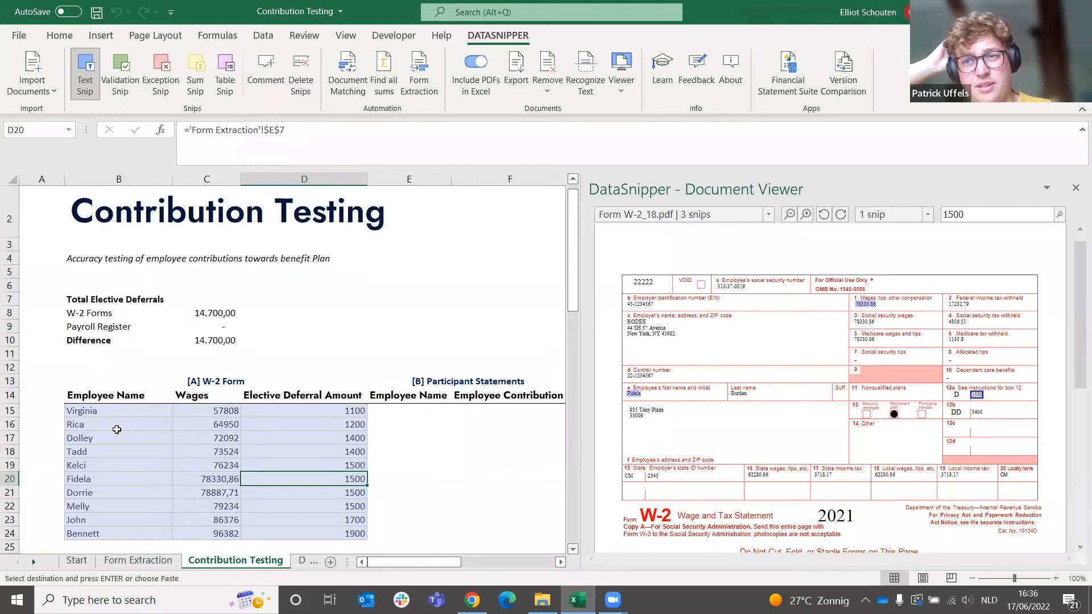
Step: Reopen Form Extraction with the saved W-2 snips and results, and maximize its window
{"action": "left_click", "coordinate": [420, 79]}
{"action": "left_click", "coordinate": [233, 118]}
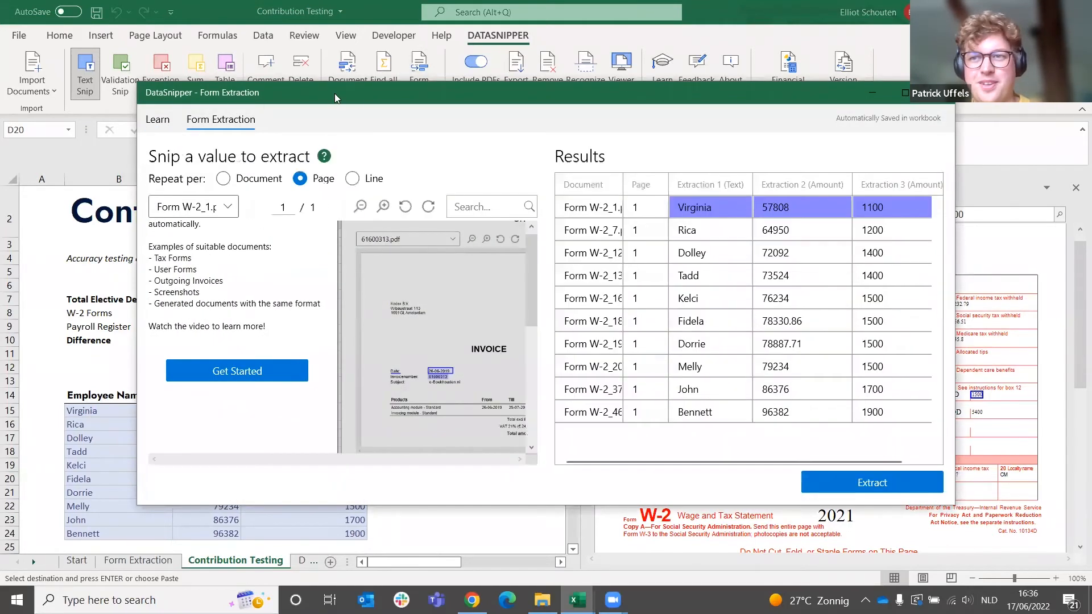
{"action": "left_click_drag", "start_coordinate": [637, 103], "coordinate": [629, 233]}
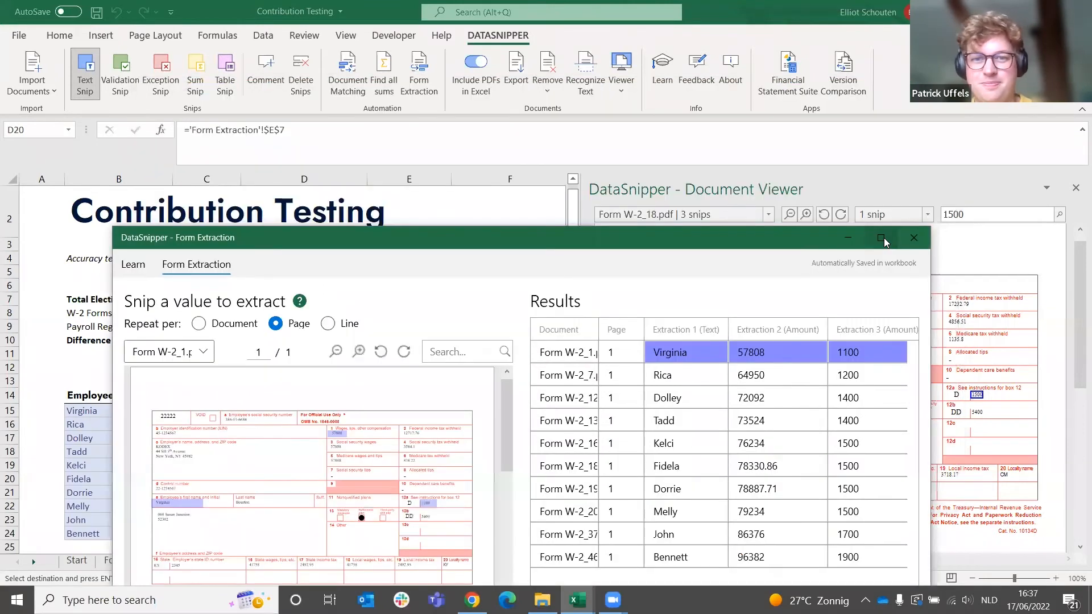
{"action": "left_click", "coordinate": [884, 239]}
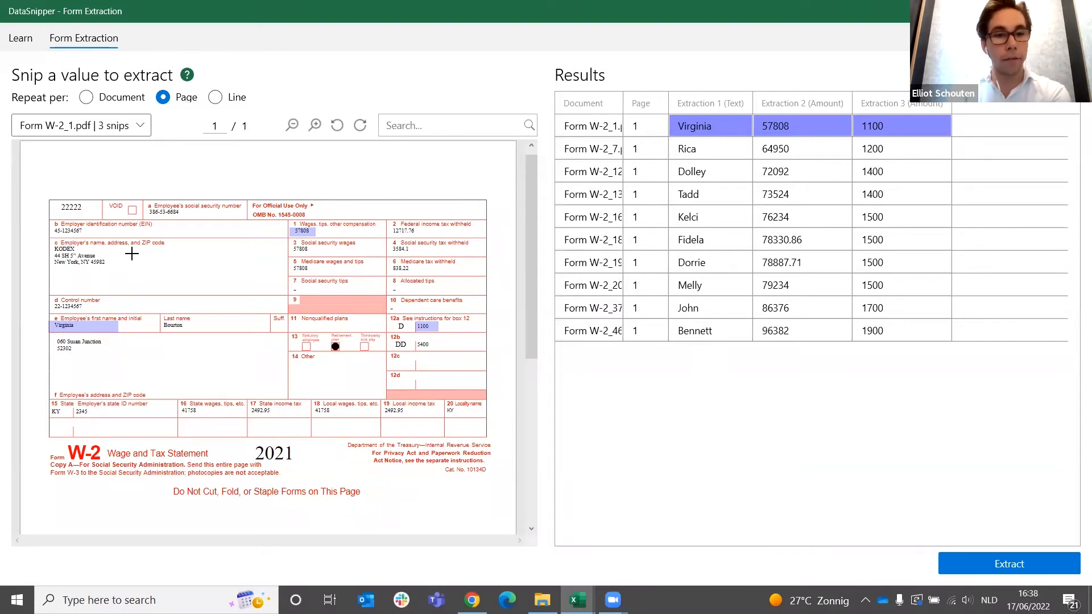
Step: Inspect the first-name and wages snips on Form W-2_1.pdf and compare them with the matching fields on Form W-2_7.pdf
{"action": "left_click", "coordinate": [81, 328]}
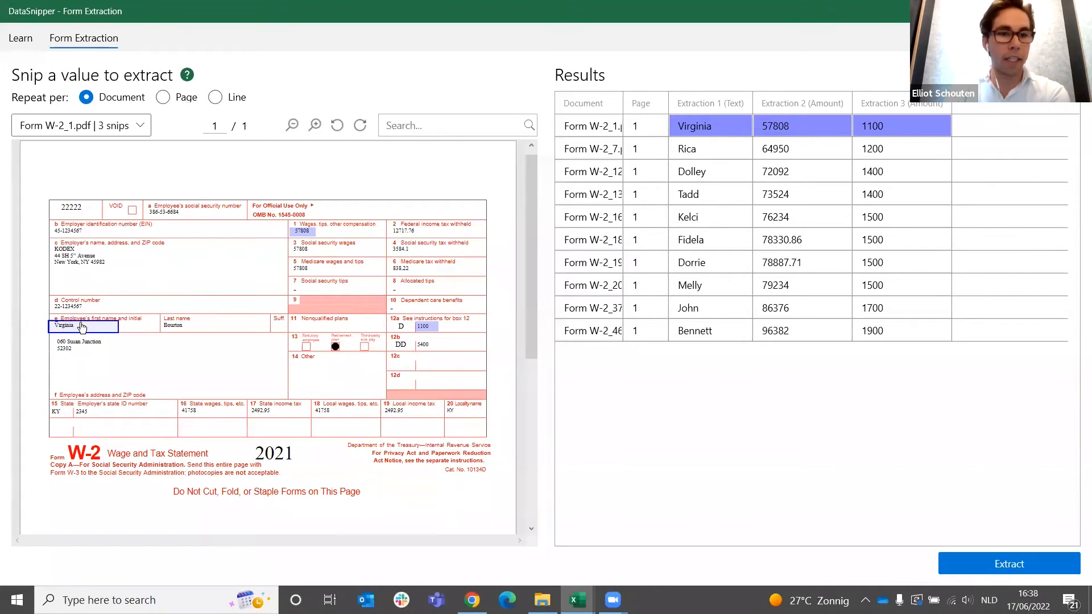
{"action": "left_click", "coordinate": [314, 239]}
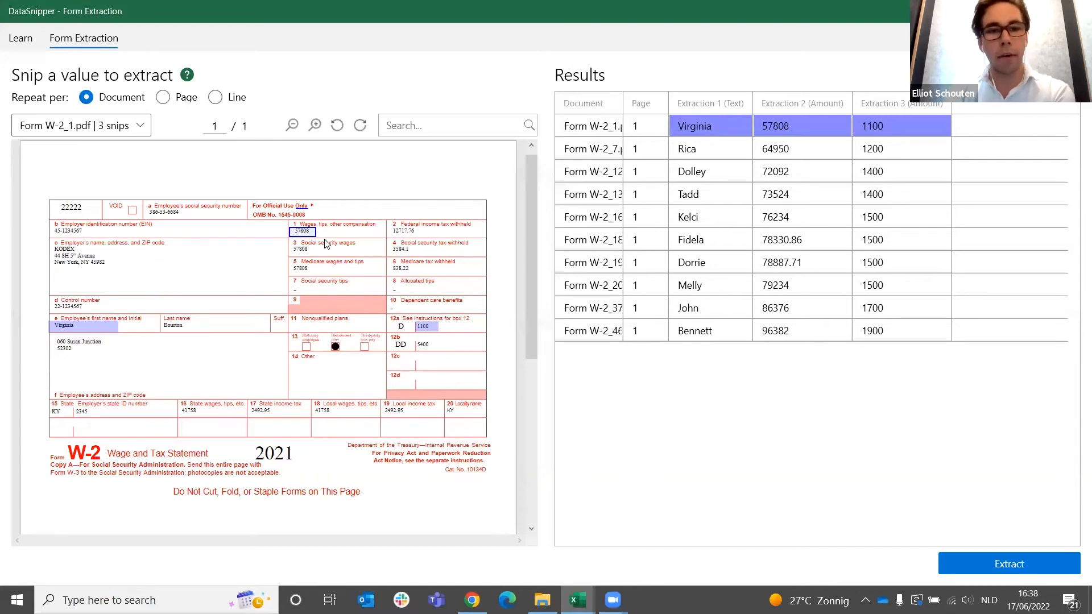
{"action": "left_click", "coordinate": [707, 154]}
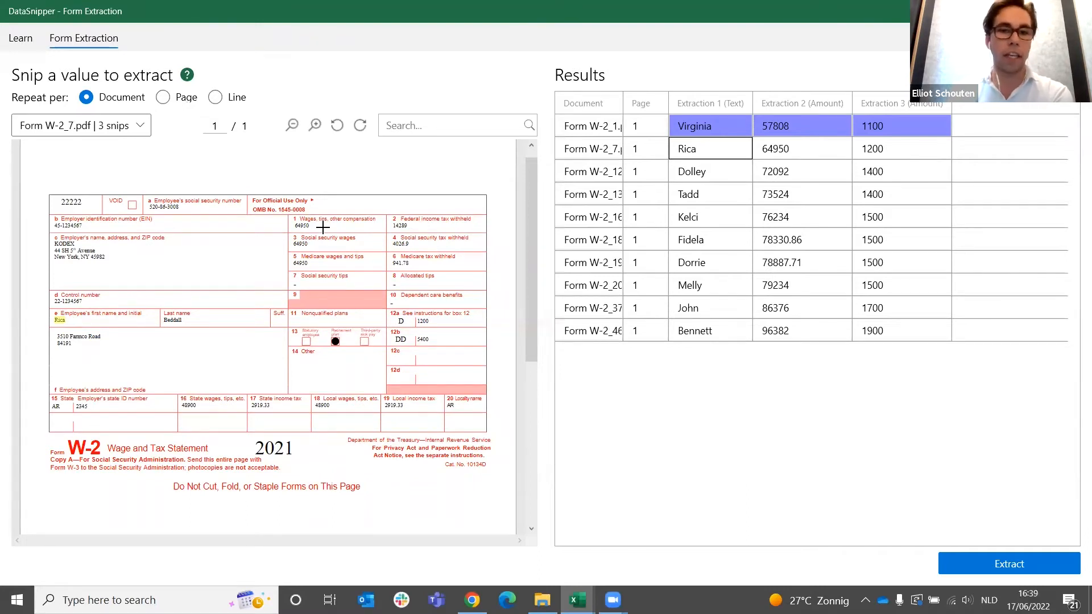
{"action": "left_click", "coordinate": [732, 132]}
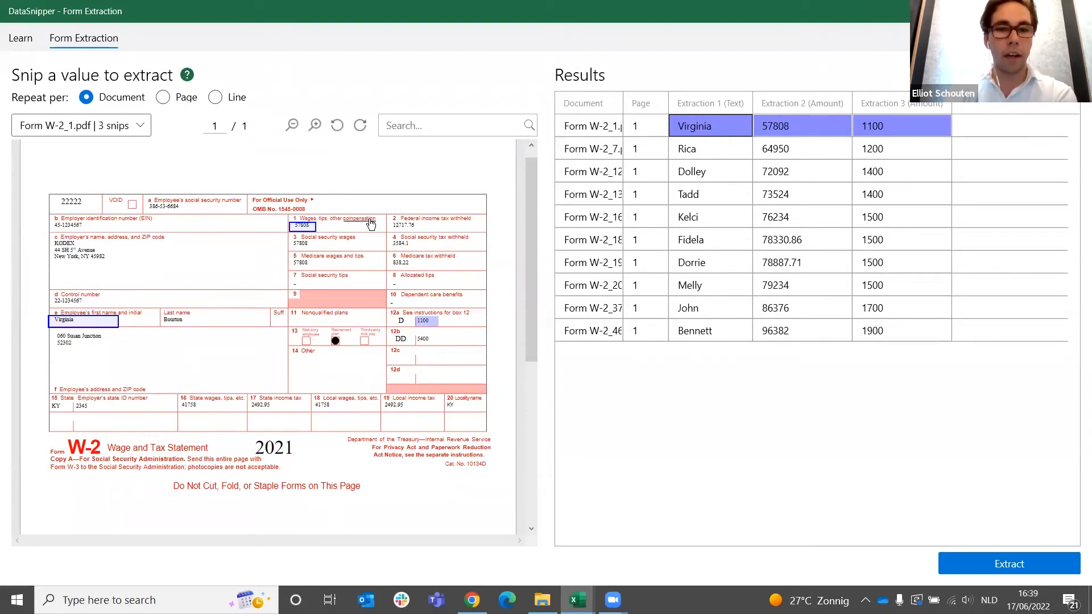
Step: Open the keys of the wages snip in box 1 of the W-2 form for editing
{"action": "right_click", "coordinate": [310, 227]}
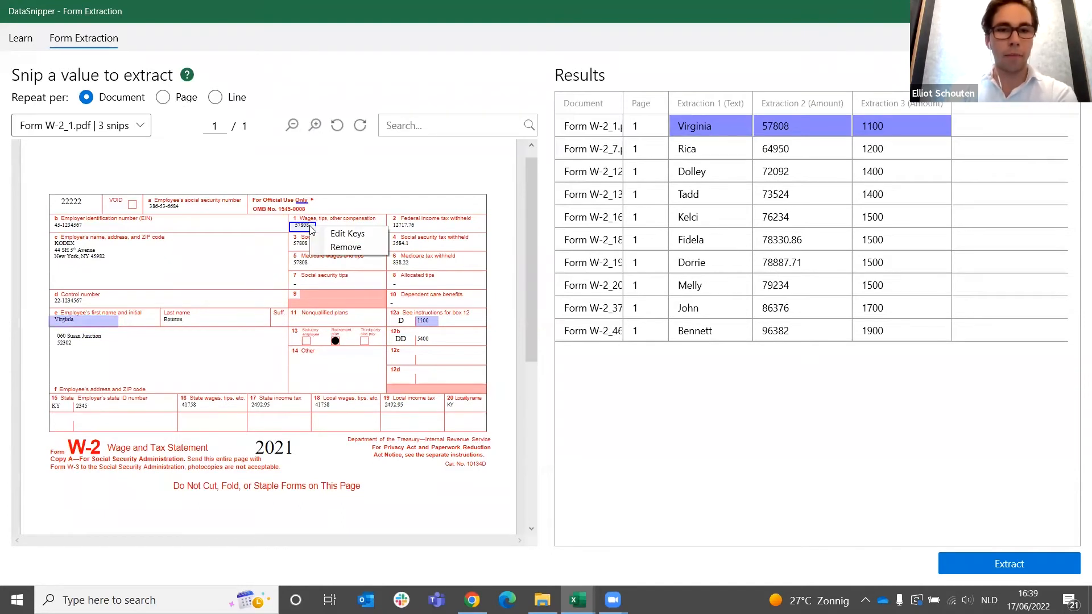
{"action": "left_click", "coordinate": [334, 235]}
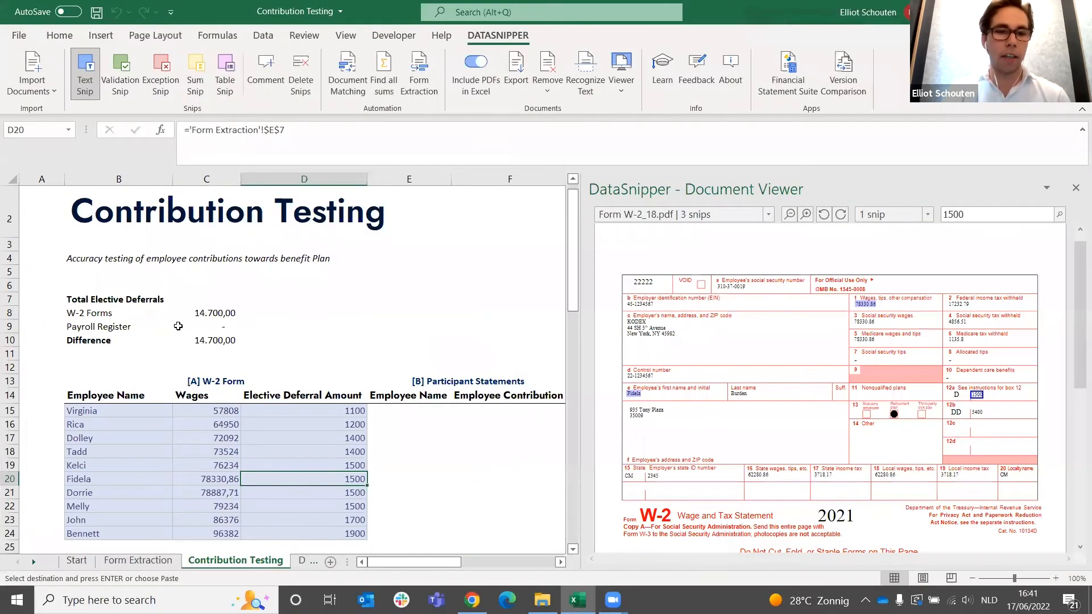
Step: Start Document Matching and name a new document group Participant Statements
{"action": "scroll", "coordinate": [178, 326], "scroll_direction": "up", "scroll_amount": 1}
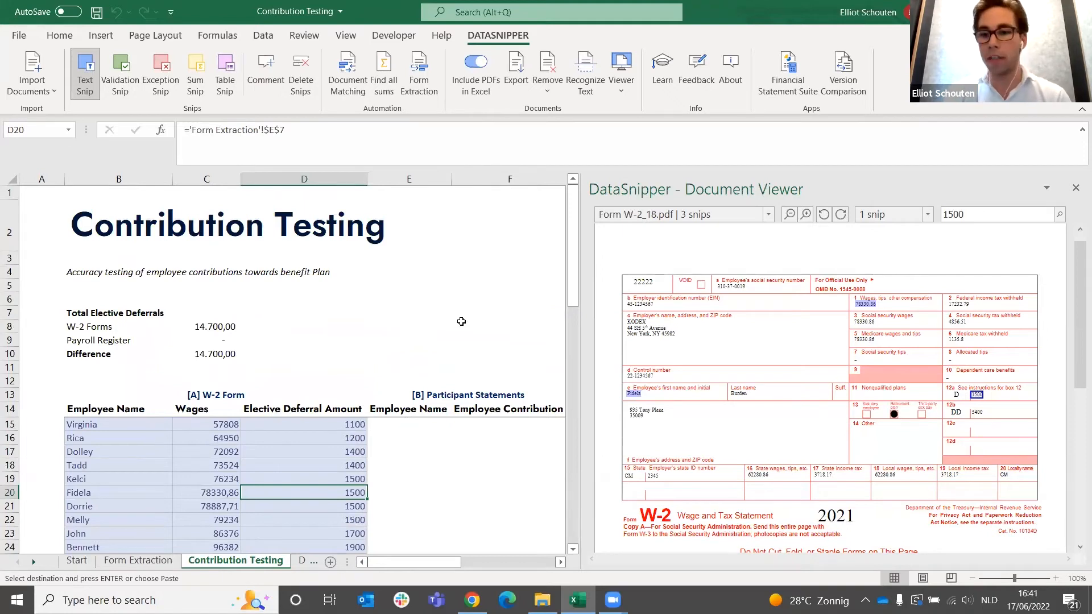
{"action": "left_click", "coordinate": [350, 89]}
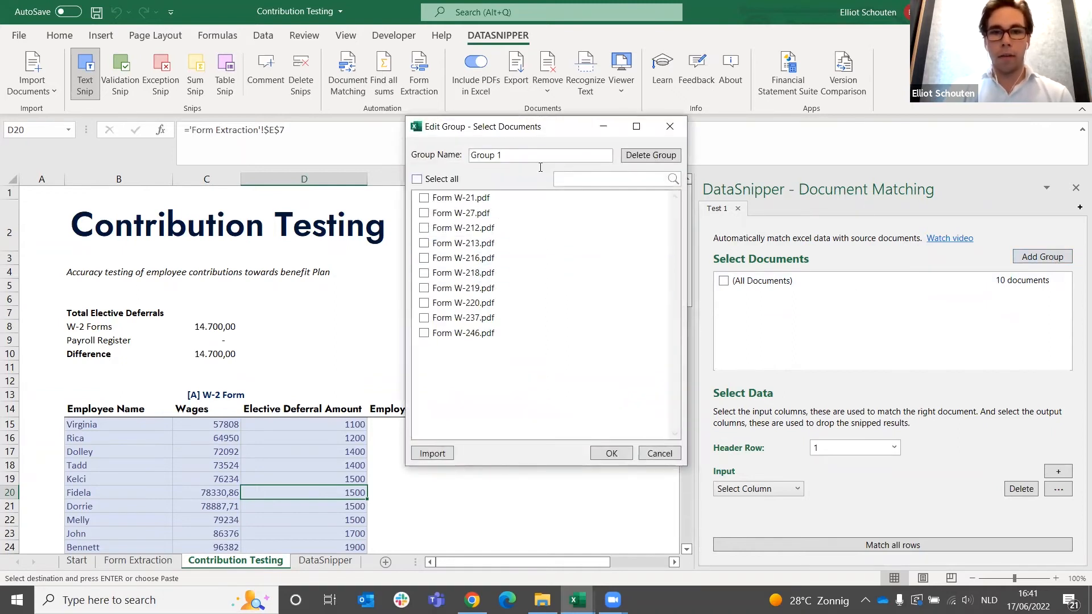
{"action": "key", "text": "ctrl+a"}
{"action": "type", "text": "Participant Statem"}
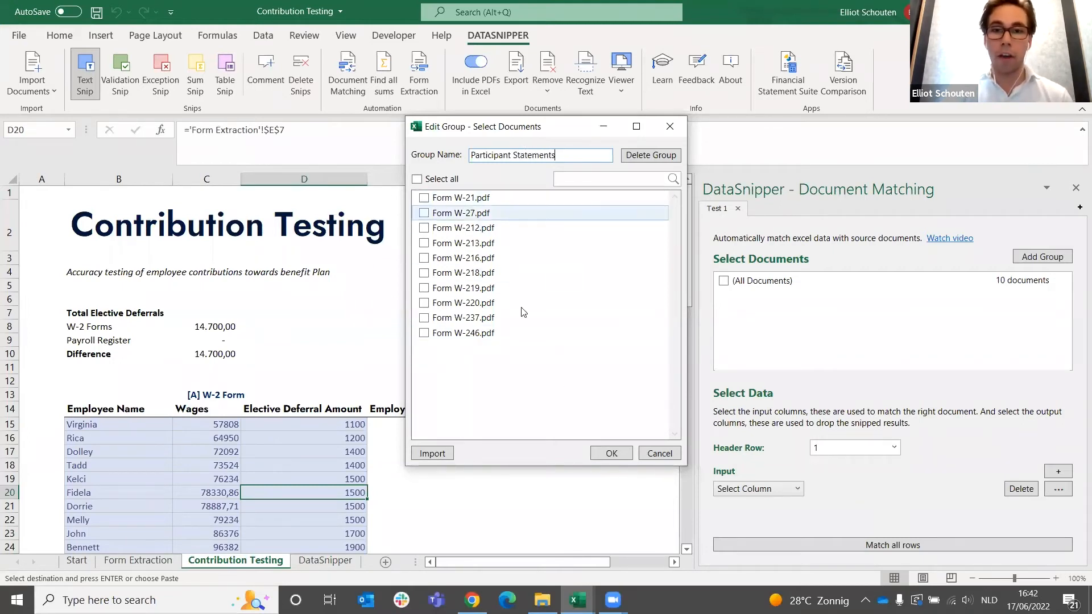
Step: Import the Excel files Participant Statement 1, 5, 9, 13, 17, 21, 25, 29, 33 and 37 from the Participant Statements folder
{"action": "left_click", "coordinate": [434, 454]}
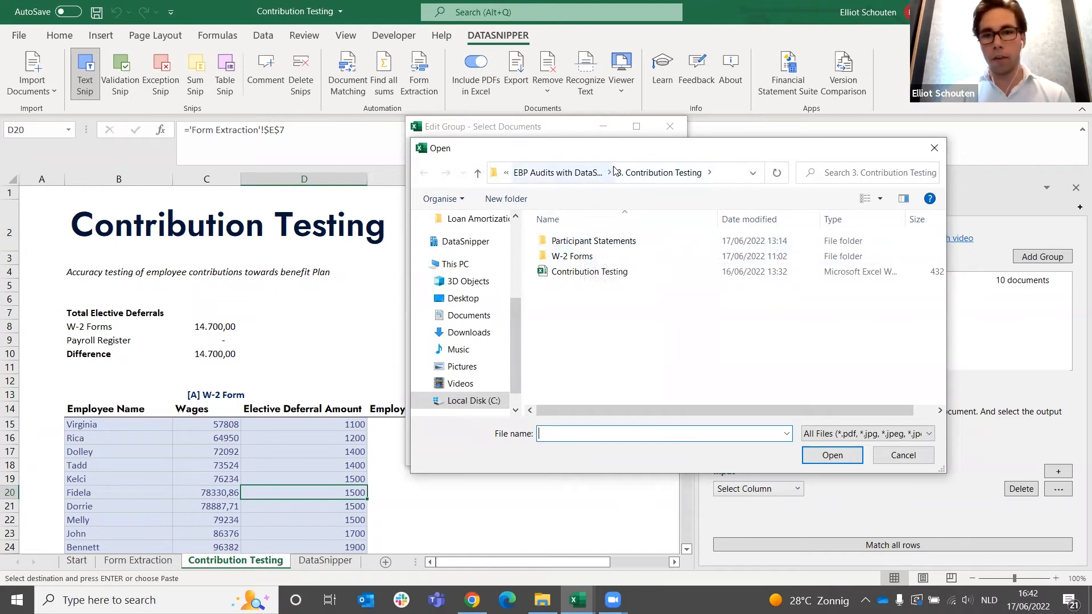
{"action": "double_click", "coordinate": [611, 241]}
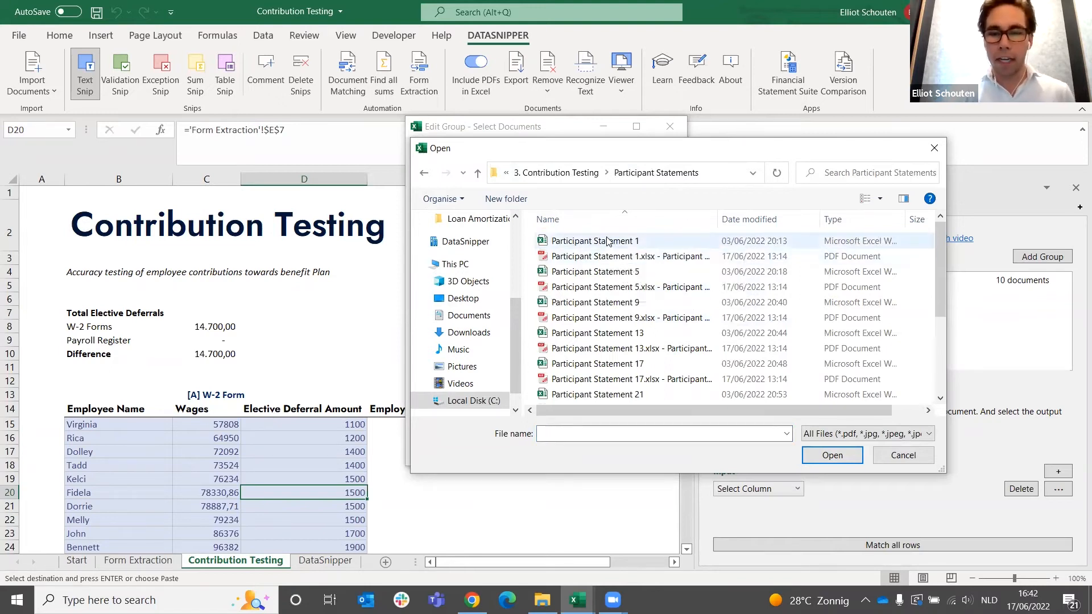
{"action": "left_click", "coordinate": [609, 241]}
{"action": "left_click", "coordinate": [592, 272], "text": "ctrl"}
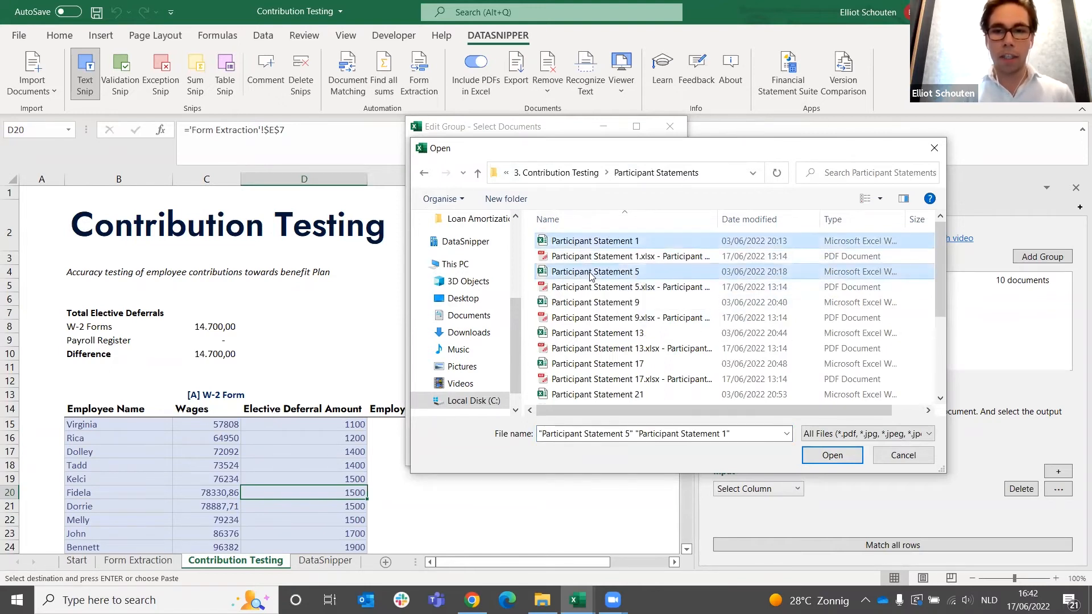
{"action": "left_click", "coordinate": [575, 304], "text": "ctrl"}
{"action": "left_click", "coordinate": [566, 335], "text": "ctrl"}
{"action": "left_click", "coordinate": [560, 366], "text": "ctrl"}
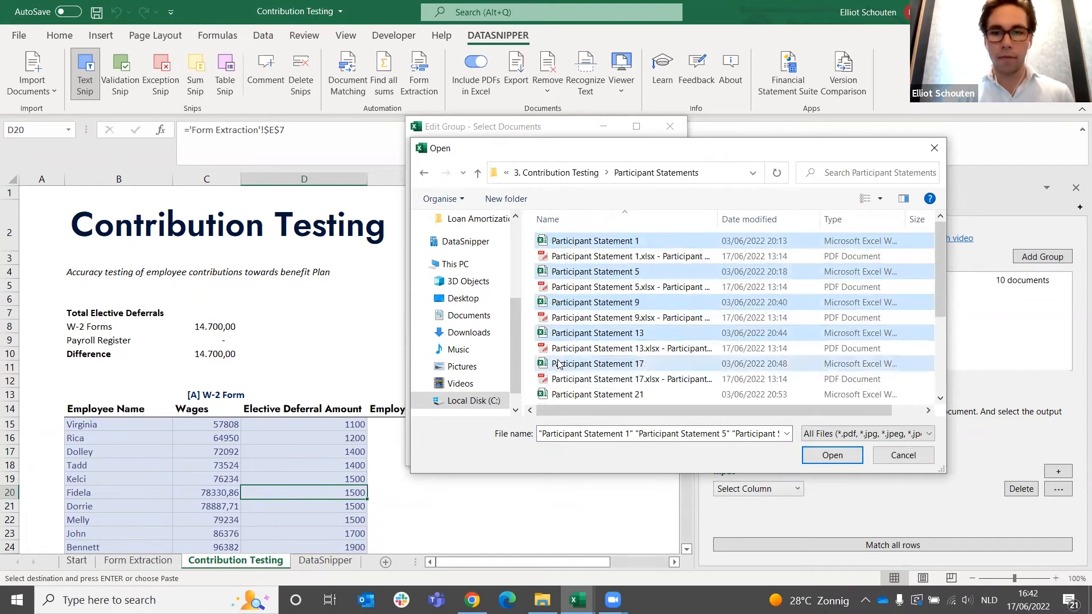
{"action": "left_click", "coordinate": [573, 395], "text": "ctrl"}
{"action": "scroll", "coordinate": [574, 370], "scroll_direction": "down", "scroll_amount": 3}
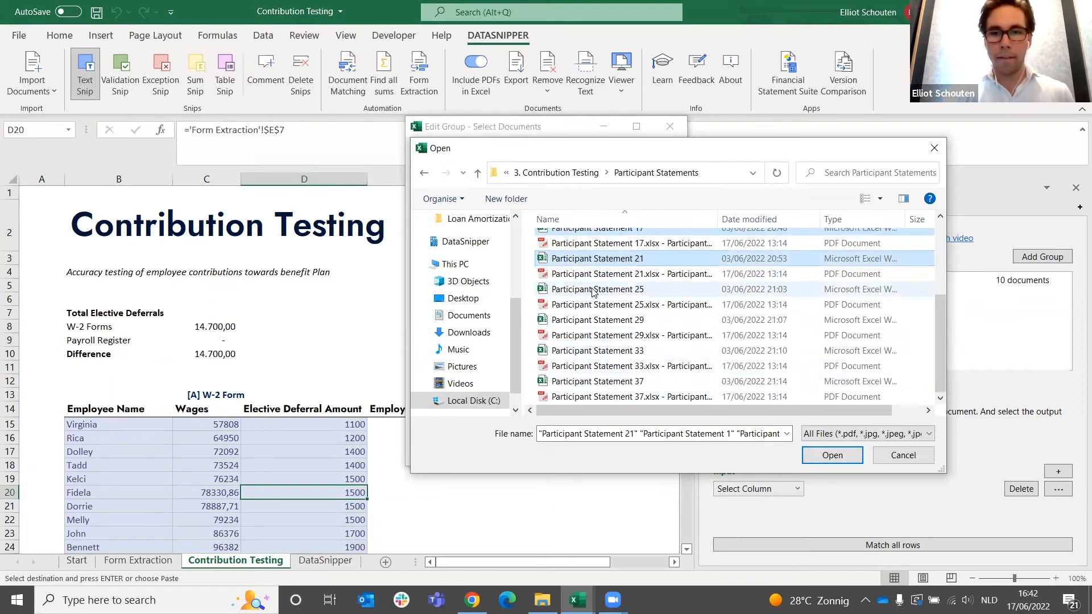
{"action": "left_click", "coordinate": [596, 291], "text": "ctrl"}
{"action": "left_click", "coordinate": [587, 322], "text": "ctrl"}
{"action": "left_click", "coordinate": [579, 350], "text": "ctrl"}
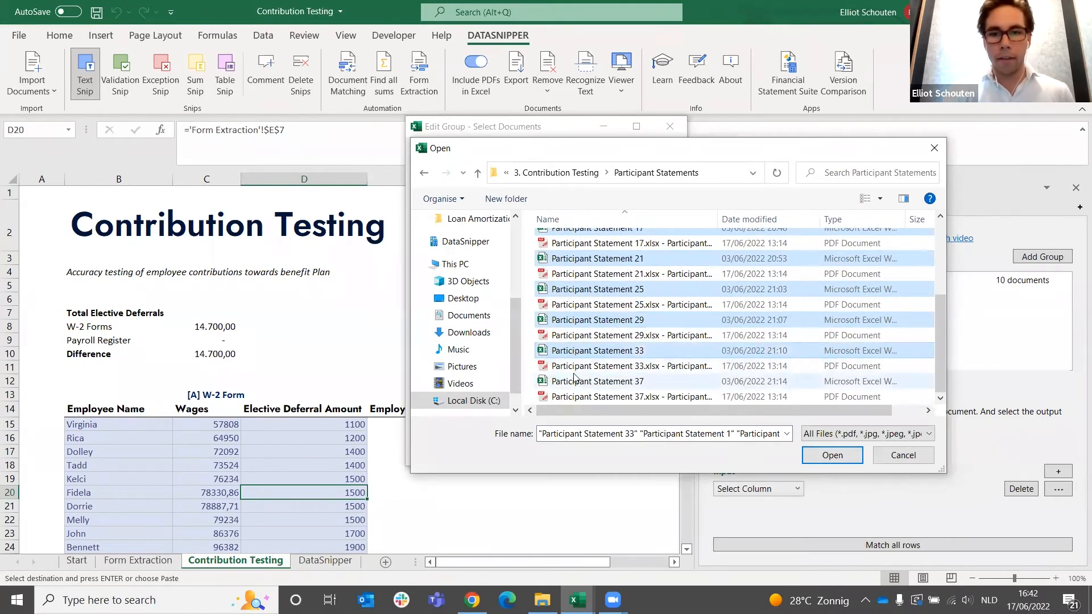
{"action": "left_click", "coordinate": [572, 382], "text": "ctrl"}
{"action": "left_click", "coordinate": [833, 456]}
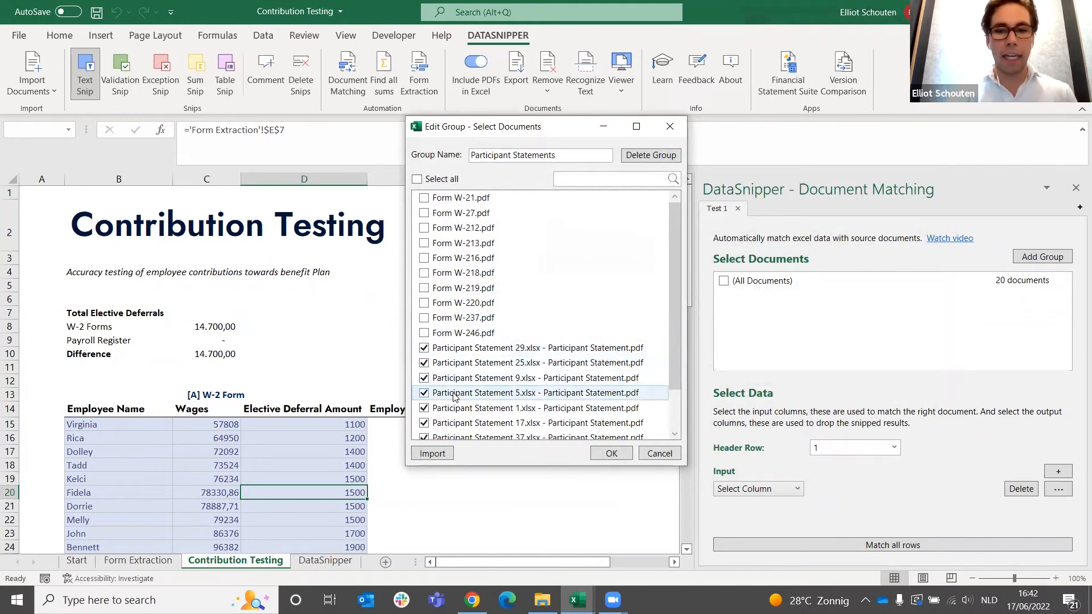
Step: Save the group with the imported statements and include Participant Statements in the document matching
{"action": "scroll", "coordinate": [503, 388], "scroll_direction": "down", "scroll_amount": 1}
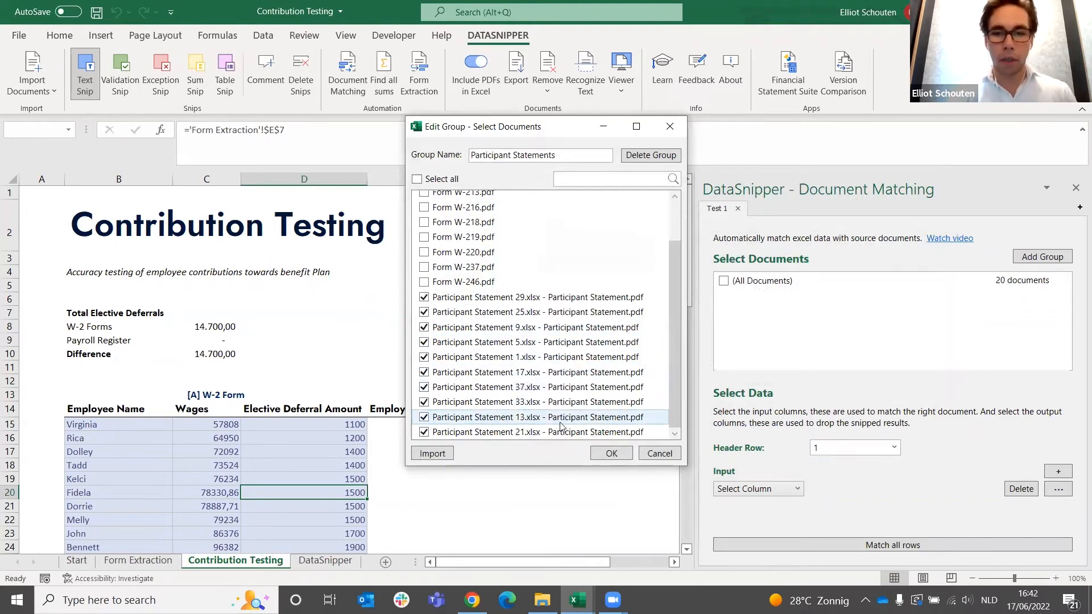
{"action": "left_click", "coordinate": [608, 453]}
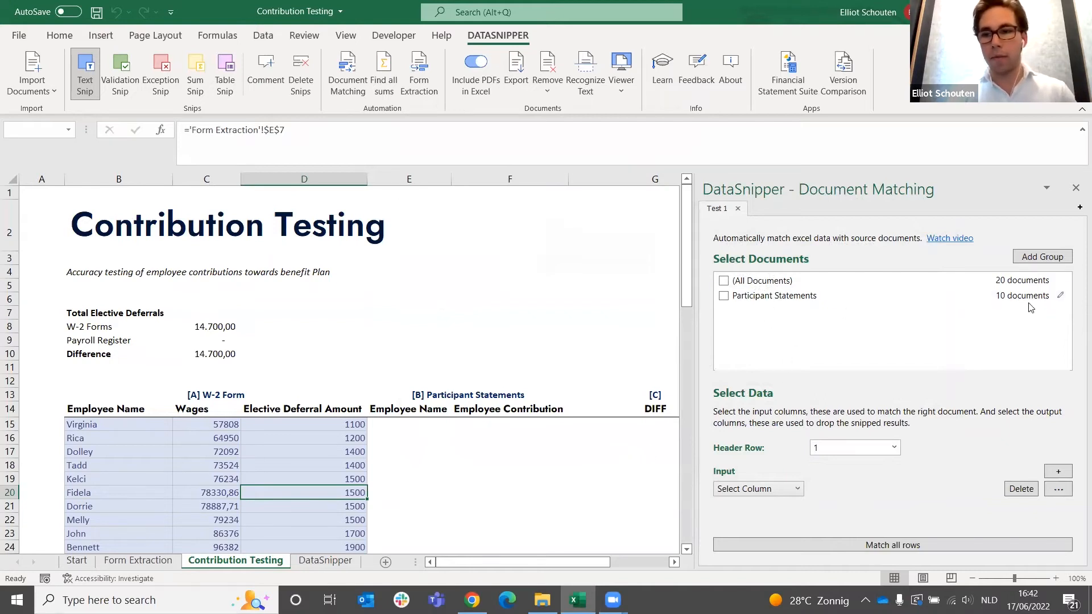
{"action": "left_click", "coordinate": [723, 296]}
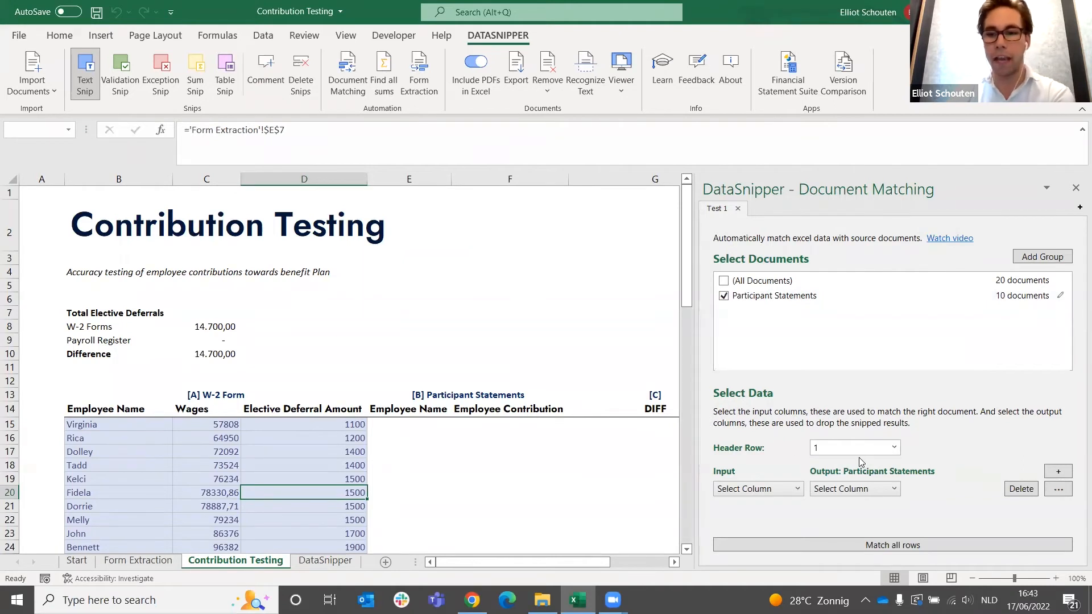
Step: Set the header row to 14 and add a second input and output column pair for the matching
{"action": "left_click", "coordinate": [847, 448]}
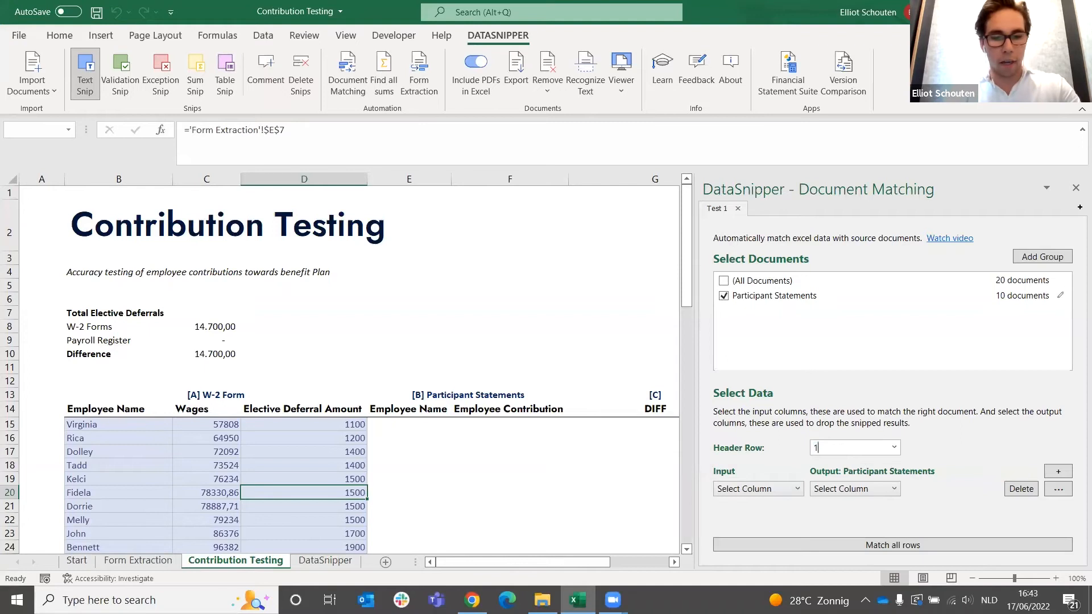
{"action": "key", "text": "Return"}
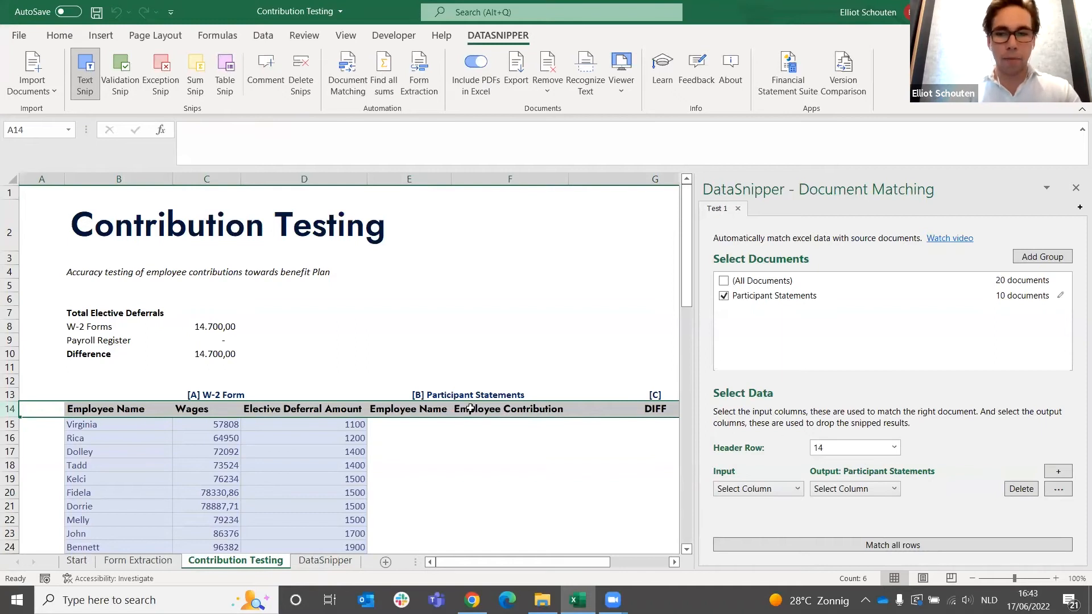
{"action": "left_click", "coordinate": [1058, 474]}
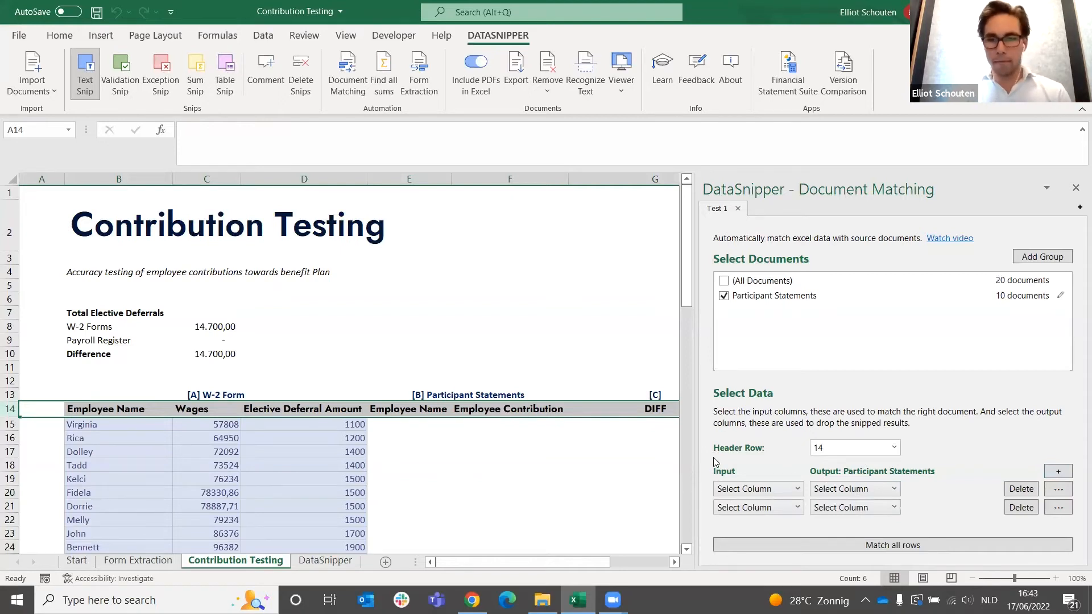
Step: Set the matching input columns to B Employee Name and D Elective Deferral Amount
{"action": "left_click", "coordinate": [732, 489]}
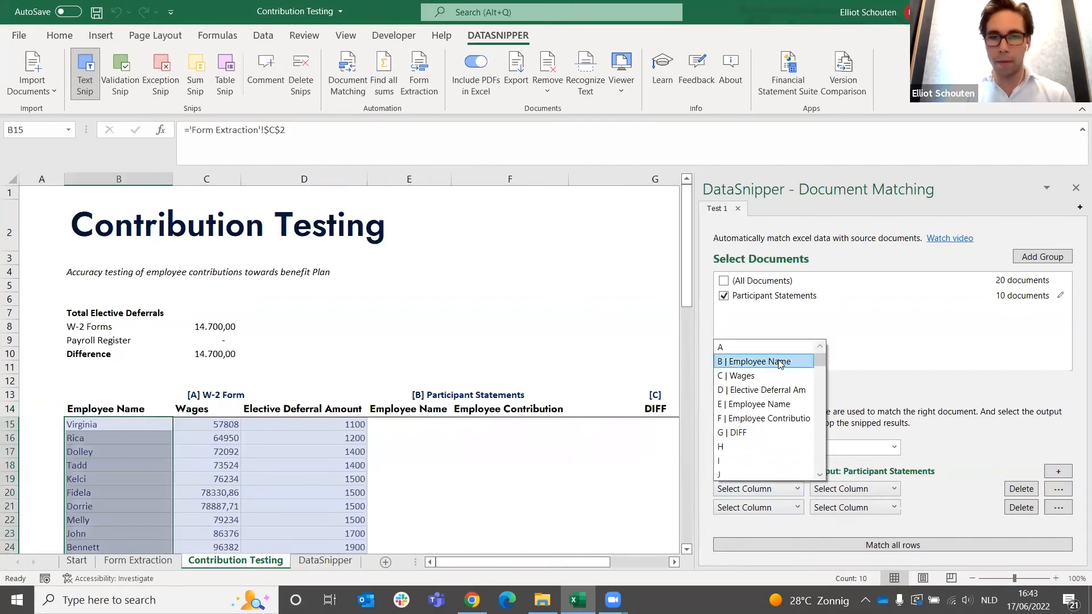
{"action": "left_click", "coordinate": [779, 362]}
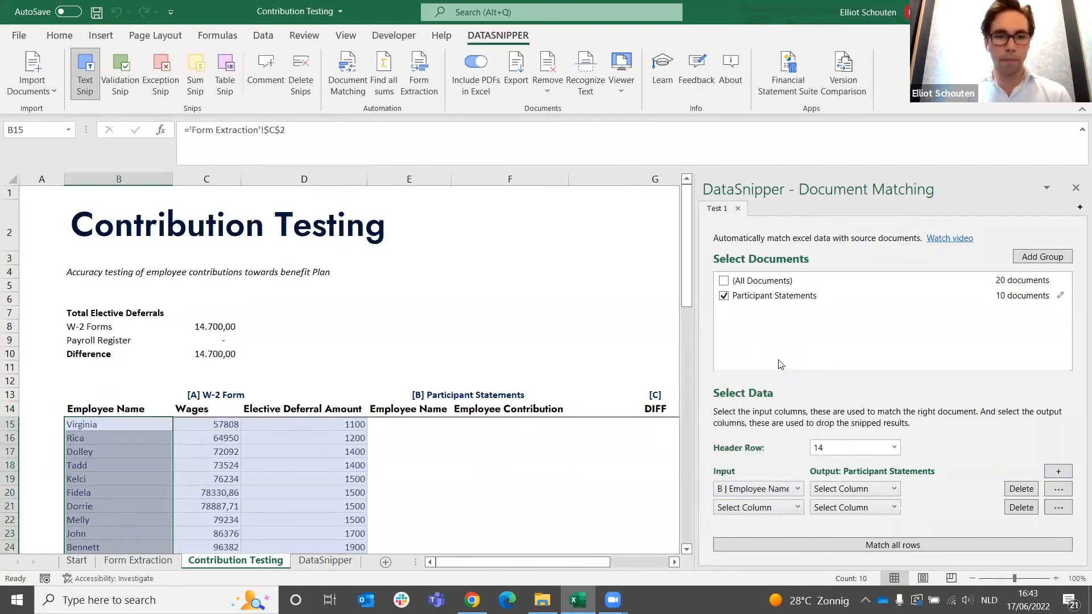
{"action": "left_click", "coordinate": [759, 512]}
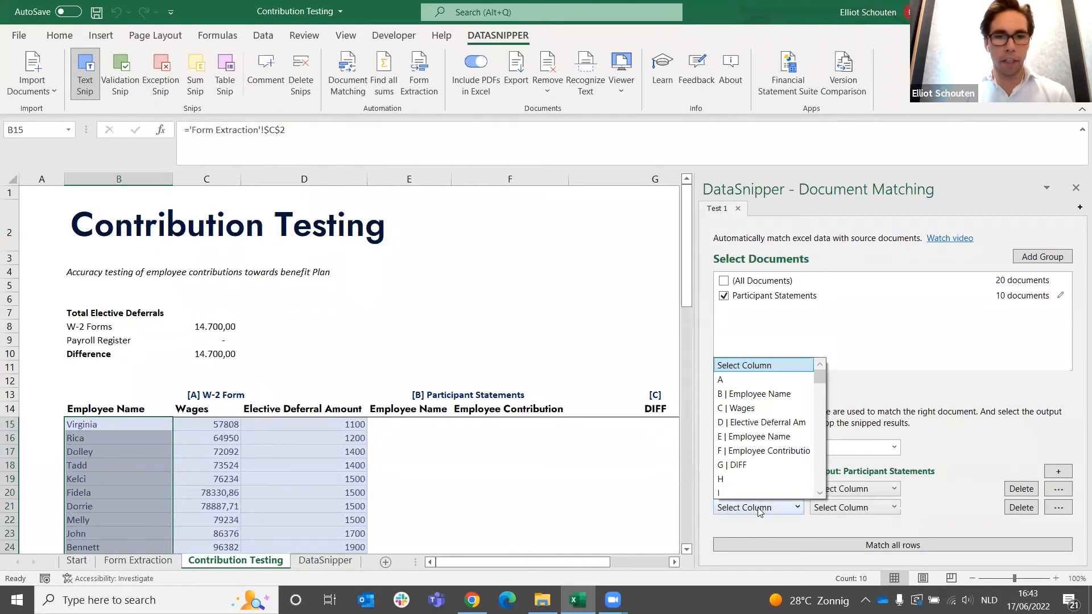
{"action": "left_click", "coordinate": [785, 425]}
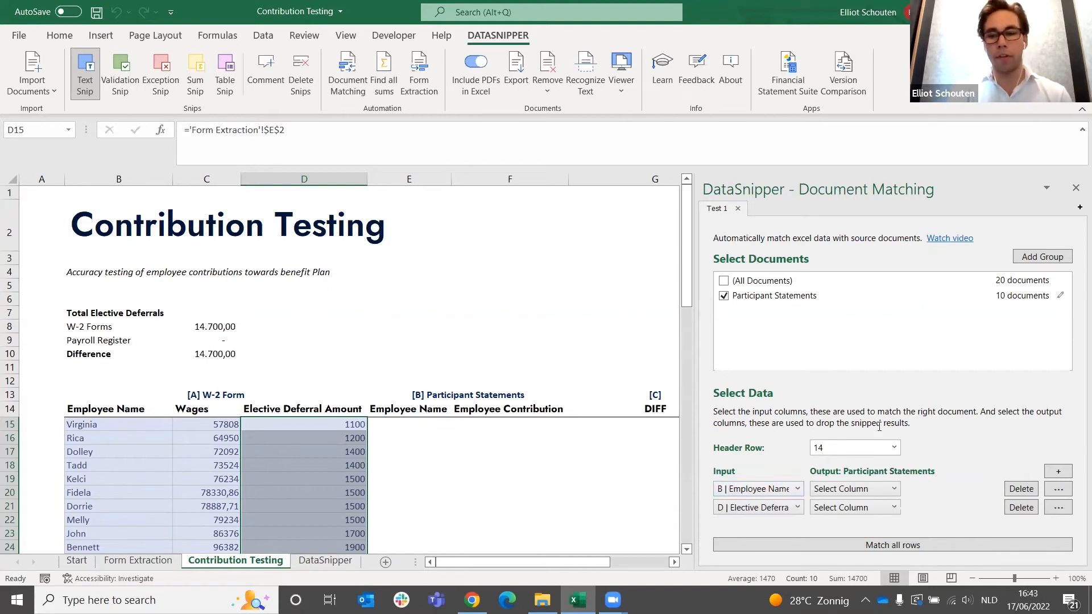
Step: Set the output columns to E Employee Name and F Employee Contribution, and match all rows against the participant statements
{"action": "left_click", "coordinate": [874, 490]}
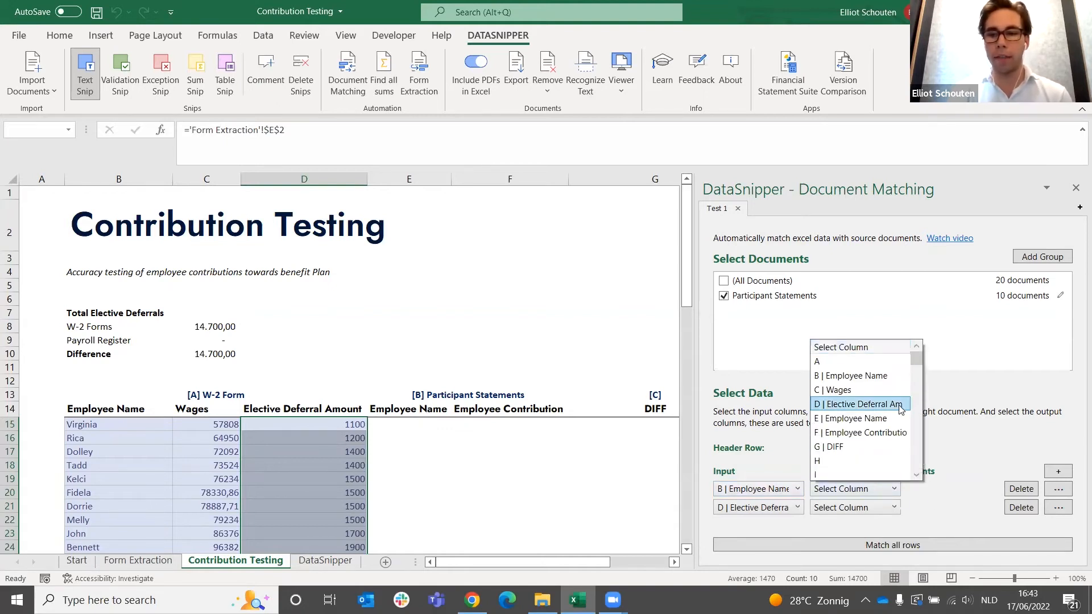
{"action": "left_click", "coordinate": [837, 419]}
{"action": "left_click", "coordinate": [861, 507]}
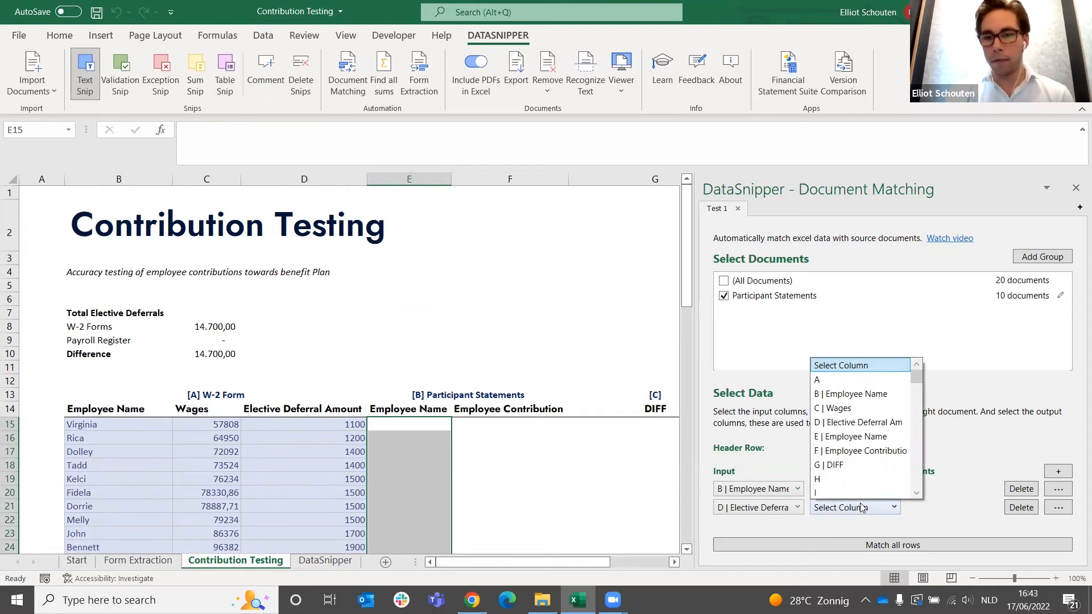
{"action": "left_click", "coordinate": [858, 451]}
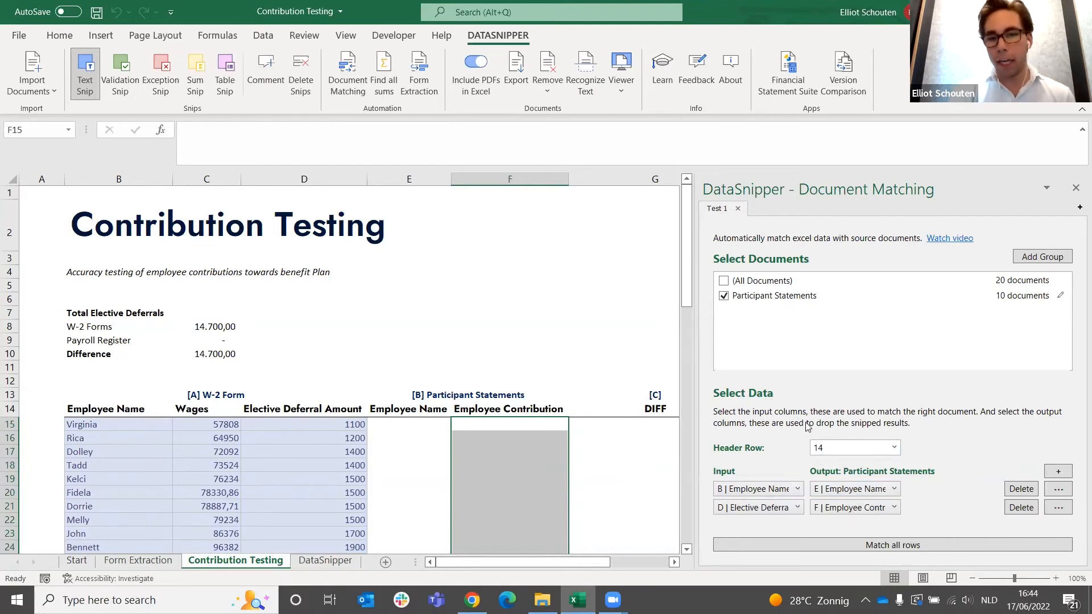
{"action": "left_click", "coordinate": [883, 546]}
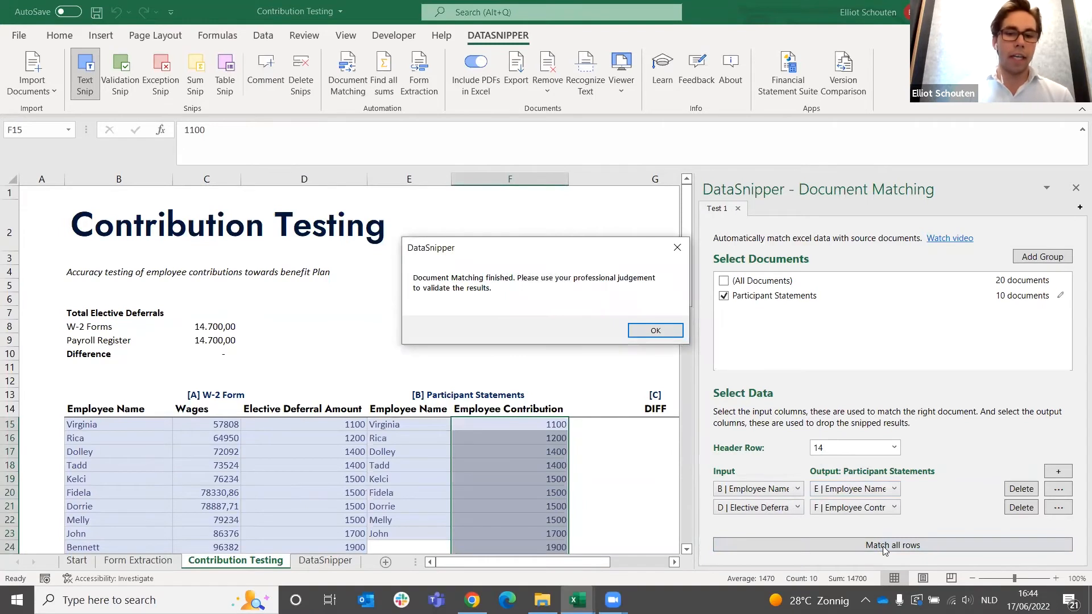
{"action": "left_click", "coordinate": [662, 335]}
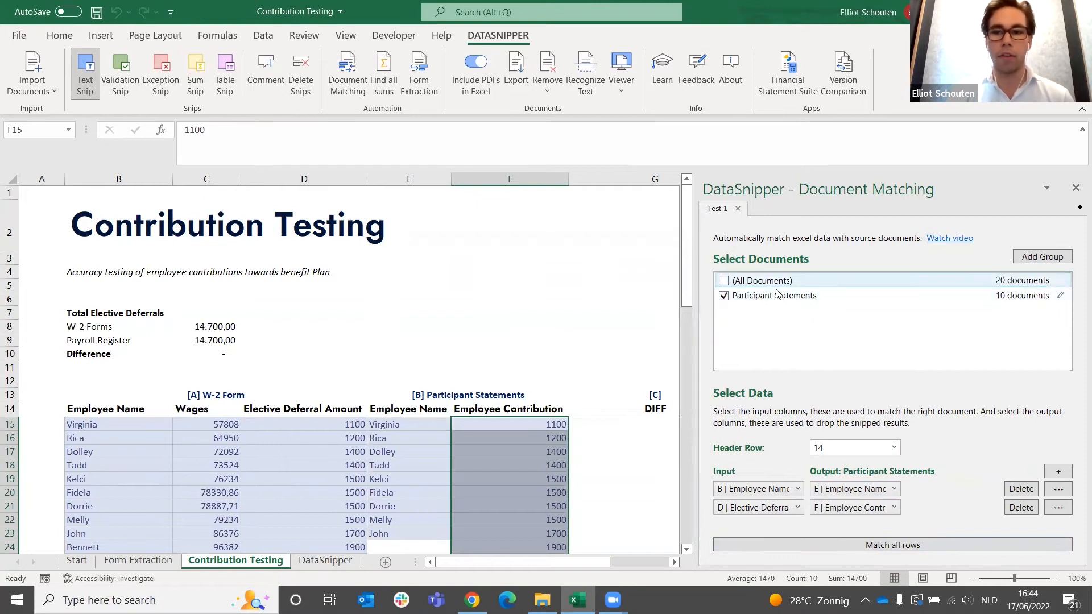
Step: Check the source statements behind the matched names and contributions in rows 15 and 16
{"action": "left_click", "coordinate": [406, 422]}
{"action": "key", "text": "Right"}
{"action": "key", "text": "Down"}
{"action": "key", "text": "Left"}
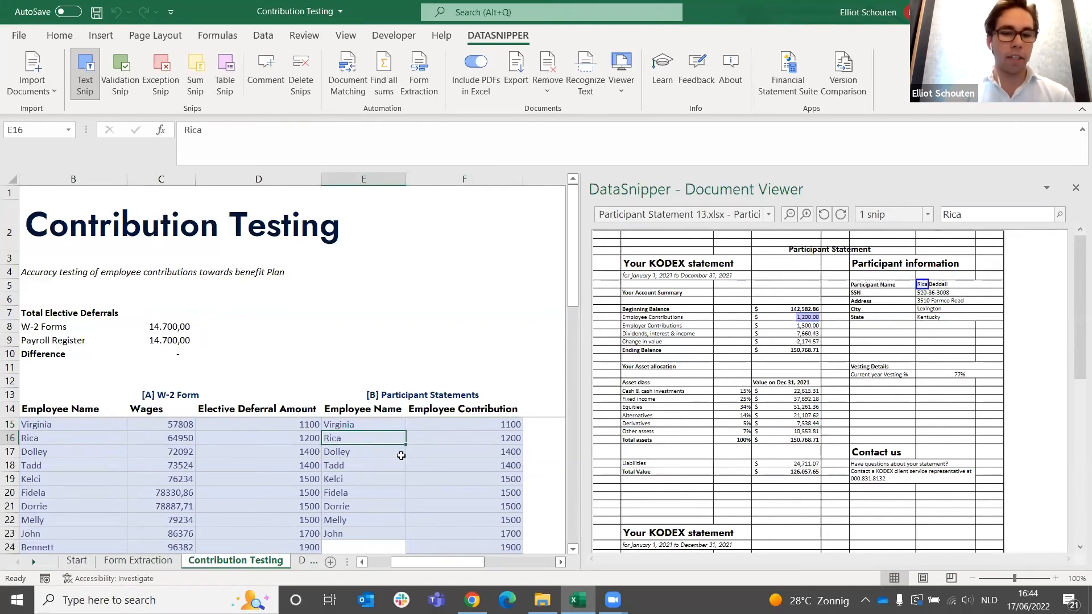
{"action": "scroll", "coordinate": [121, 438], "scroll_direction": "down", "scroll_amount": 1}
{"action": "scroll", "coordinate": [122, 439], "scroll_direction": "left", "scroll_amount": 1}
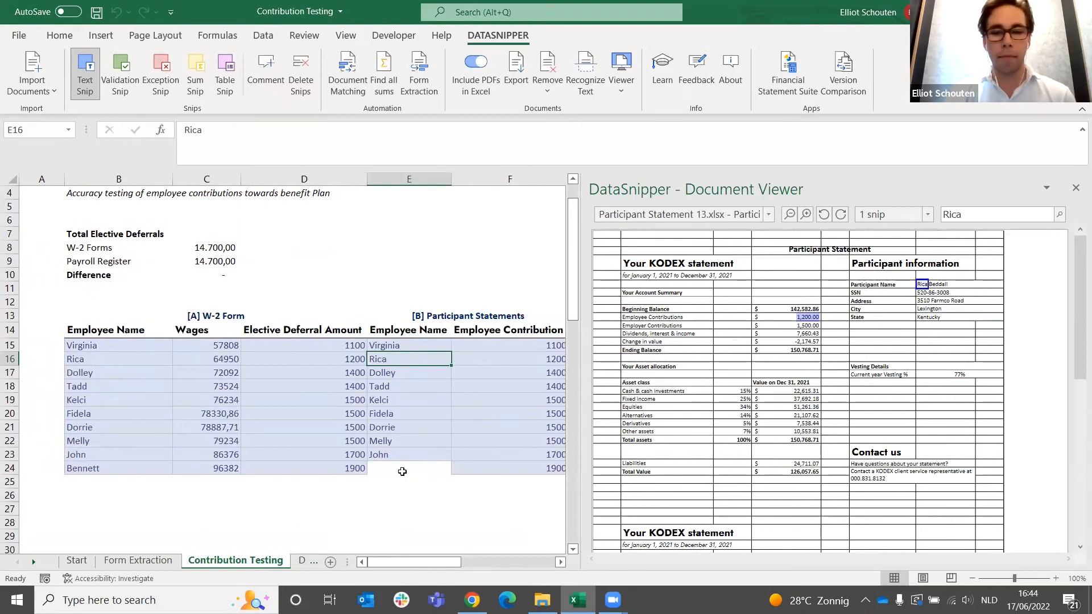
Step: Open the statement behind F24 and record its participant name as an Exception Snip in cell E24
{"action": "left_click", "coordinate": [511, 468]}
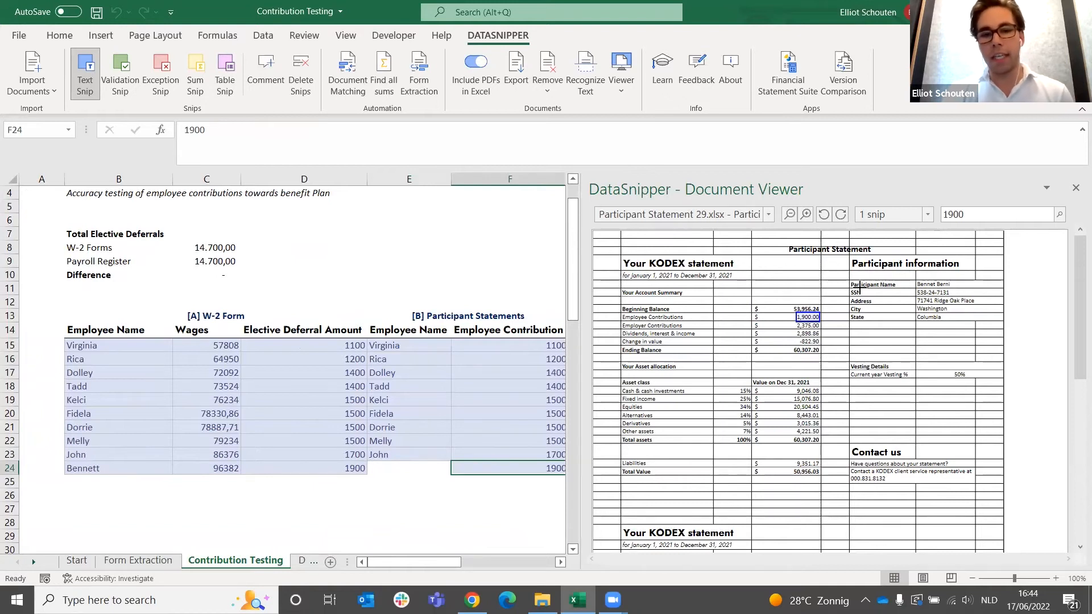
{"action": "left_click", "coordinate": [431, 465]}
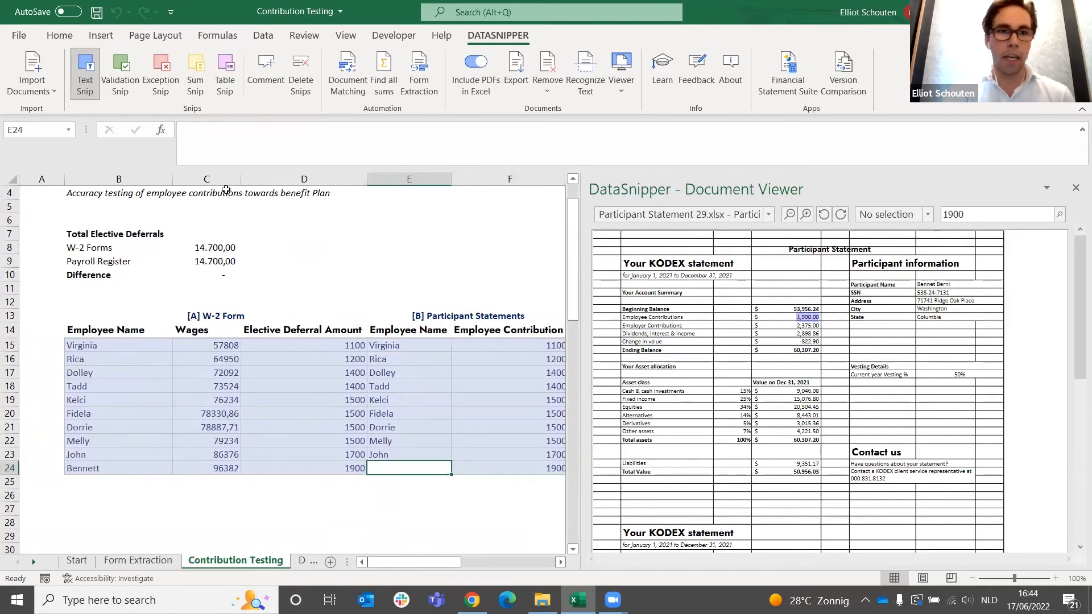
{"action": "left_click", "coordinate": [167, 92]}
{"action": "left_click_drag", "start_coordinate": [912, 277], "coordinate": [965, 291]}
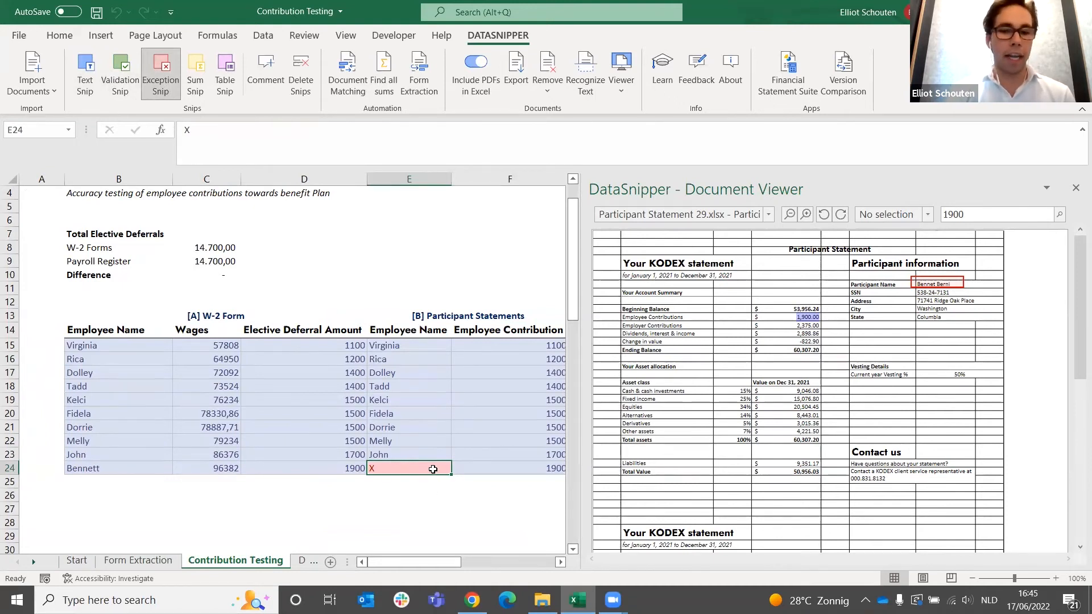
Step: Enter the formula =D15-F15 in G15 of the DIFF column to compare the W-2 deferral with the participant contribution
{"action": "left_click", "coordinate": [417, 493]}
{"action": "scroll", "coordinate": [417, 492], "scroll_direction": "up", "scroll_amount": 2}
{"action": "scroll", "coordinate": [417, 492], "scroll_direction": "right", "scroll_amount": 3}
{"action": "scroll", "coordinate": [417, 493], "scroll_direction": "left", "scroll_amount": 3}
{"action": "scroll", "coordinate": [417, 493], "scroll_direction": "right", "scroll_amount": 3}
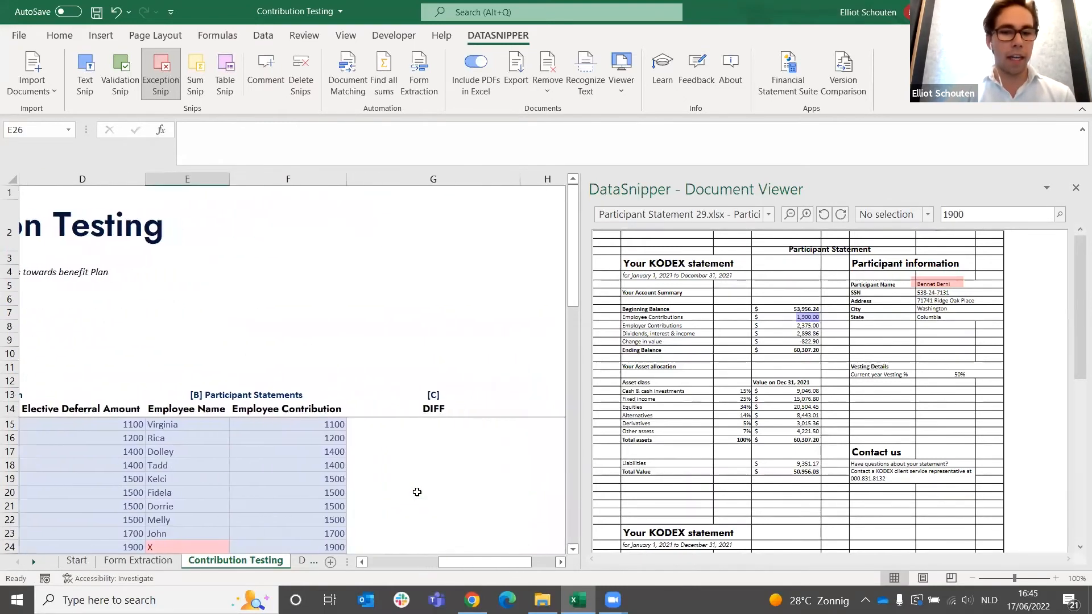
{"action": "scroll", "coordinate": [132, 461], "scroll_direction": "left", "scroll_amount": 3}
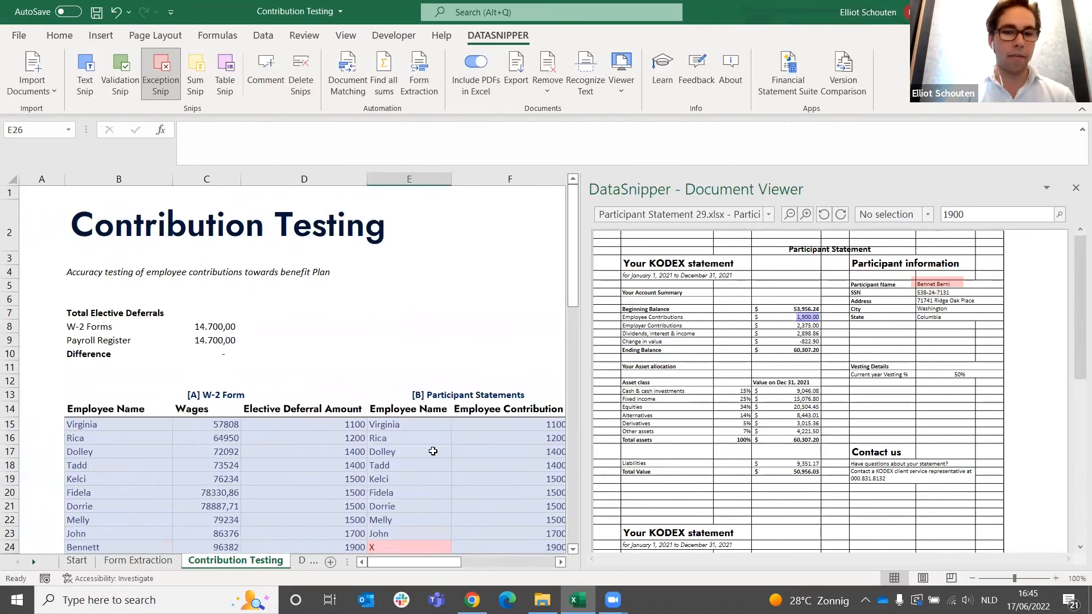
{"action": "scroll", "coordinate": [440, 447], "scroll_direction": "right", "scroll_amount": 6}
{"action": "left_click", "coordinate": [137, 422]}
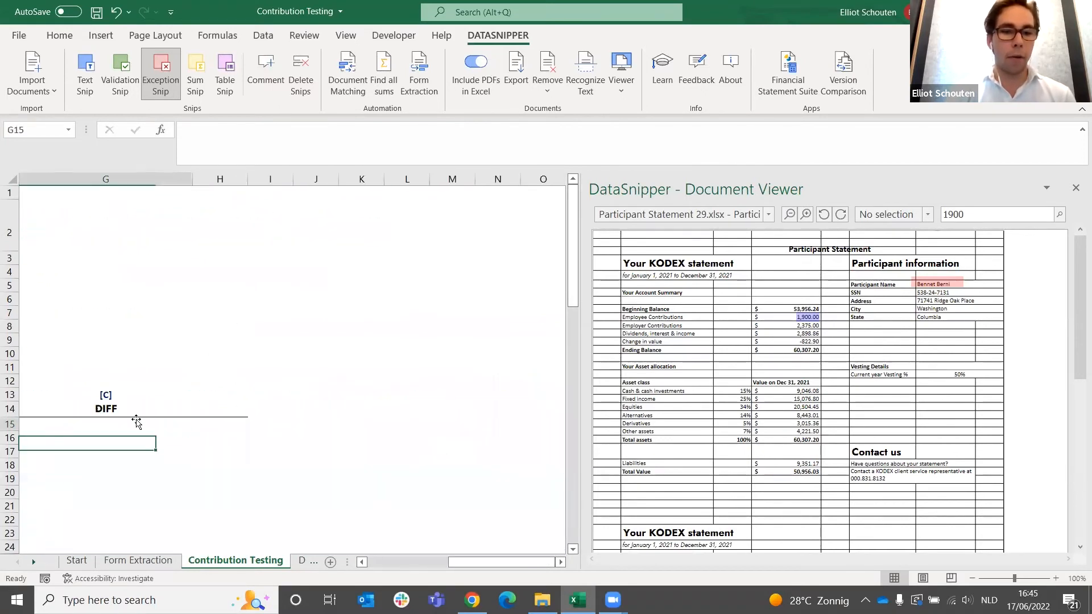
{"action": "type", "text": "="}
{"action": "scroll", "coordinate": [115, 433], "scroll_direction": "left", "scroll_amount": 6}
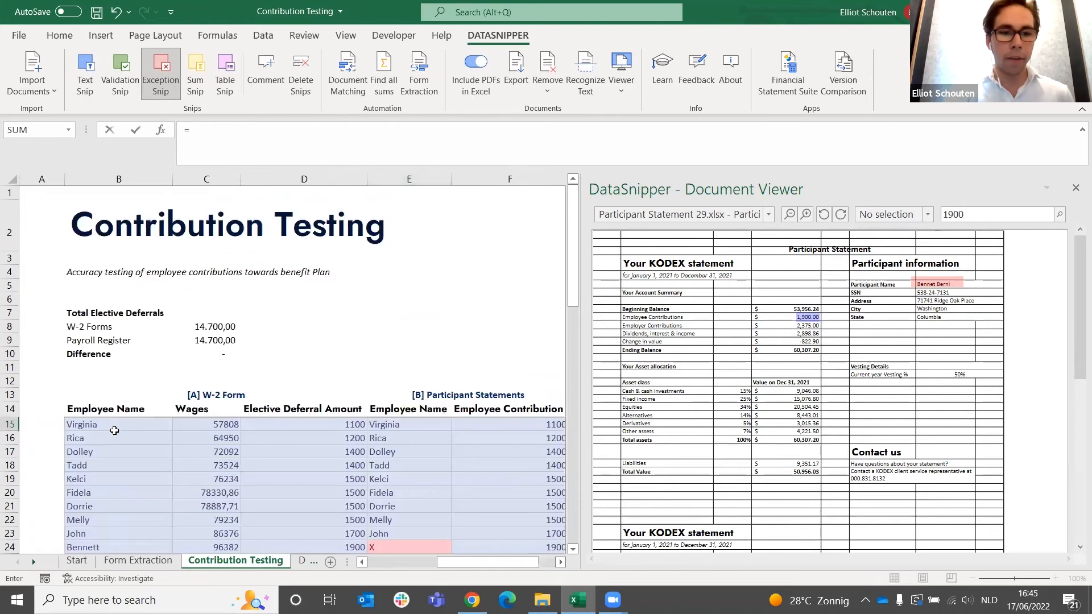
{"action": "left_click", "coordinate": [342, 425]}
{"action": "left_click", "coordinate": [522, 427]}
{"action": "key", "text": "Return"}
{"action": "left_click", "coordinate": [518, 427]}
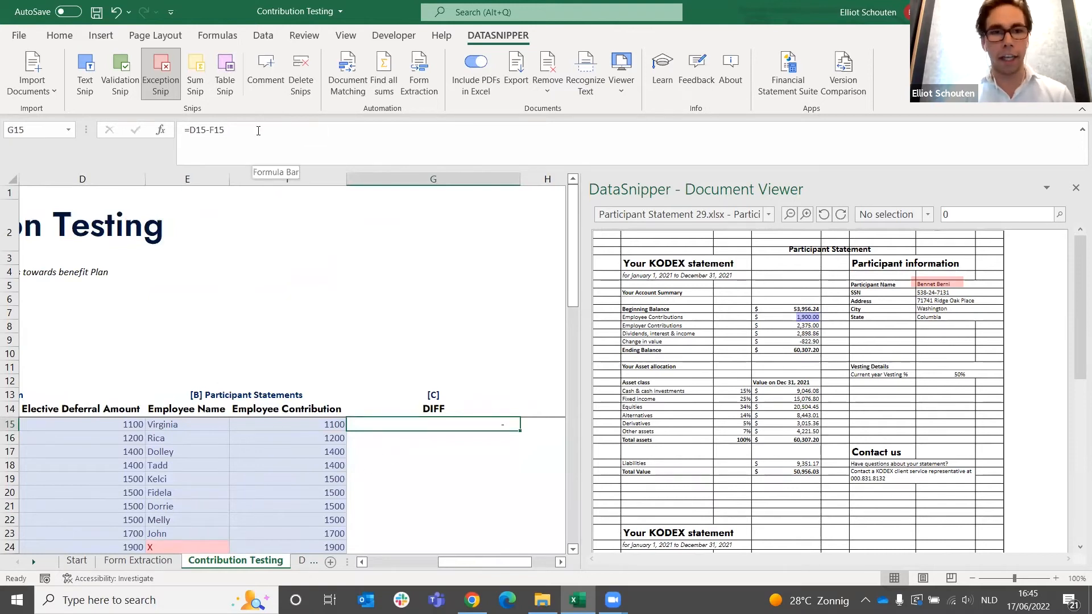
Step: Fill the difference formula down through G24 and check the first and last rows of the DIFF column
{"action": "double_click", "coordinate": [520, 431]}
{"action": "scroll", "coordinate": [483, 472], "scroll_direction": "down", "scroll_amount": 1}
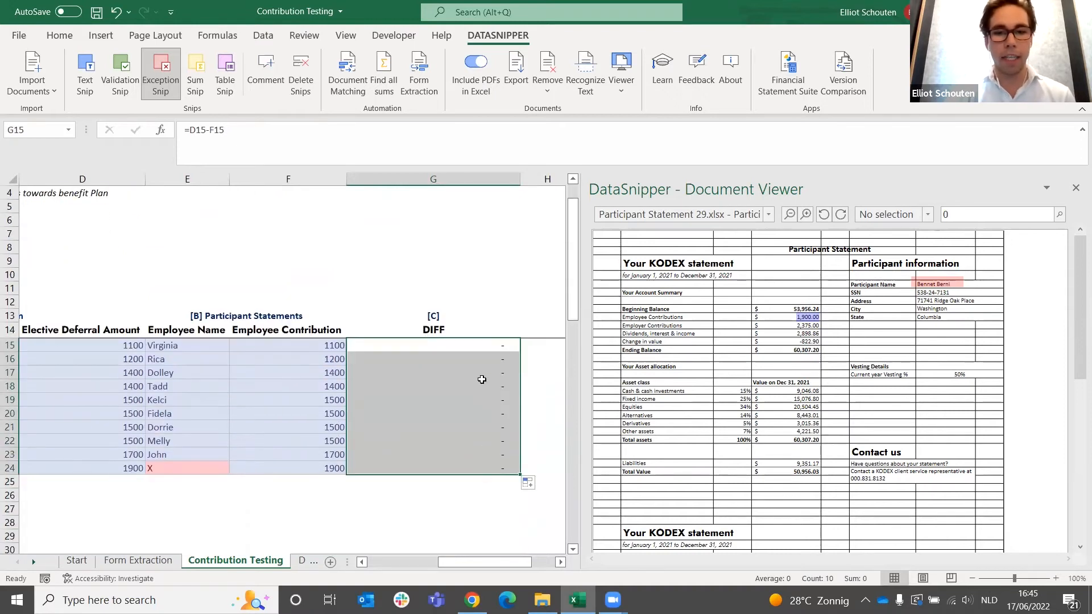
{"action": "left_click", "coordinate": [475, 343]}
{"action": "left_click", "coordinate": [471, 468]}
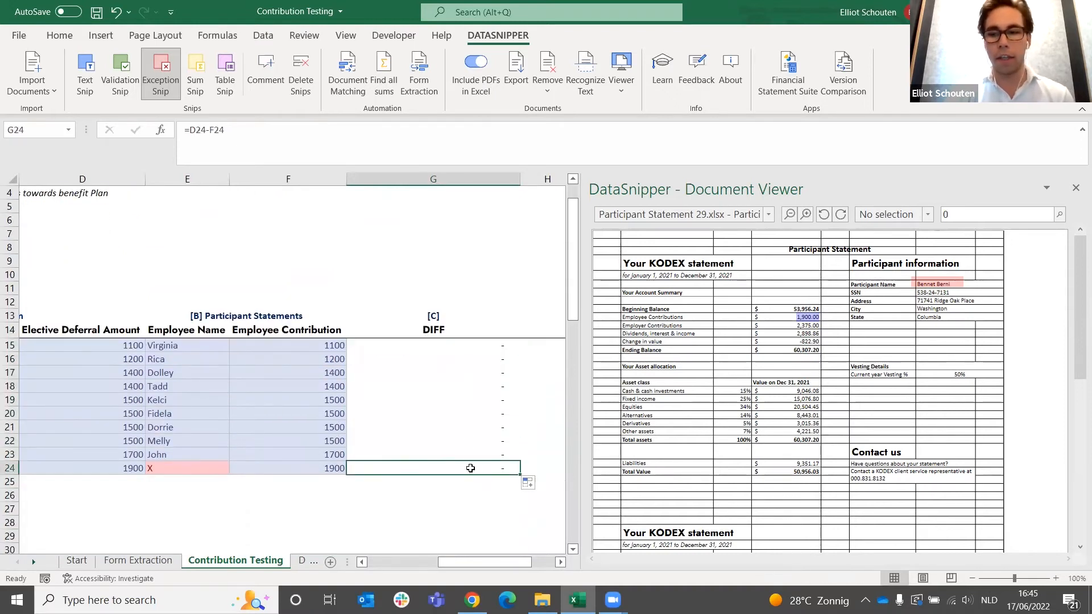
{"action": "scroll", "coordinate": [470, 468], "scroll_direction": "left", "scroll_amount": 3}
{"action": "scroll", "coordinate": [471, 468], "scroll_direction": "up", "scroll_amount": 1}
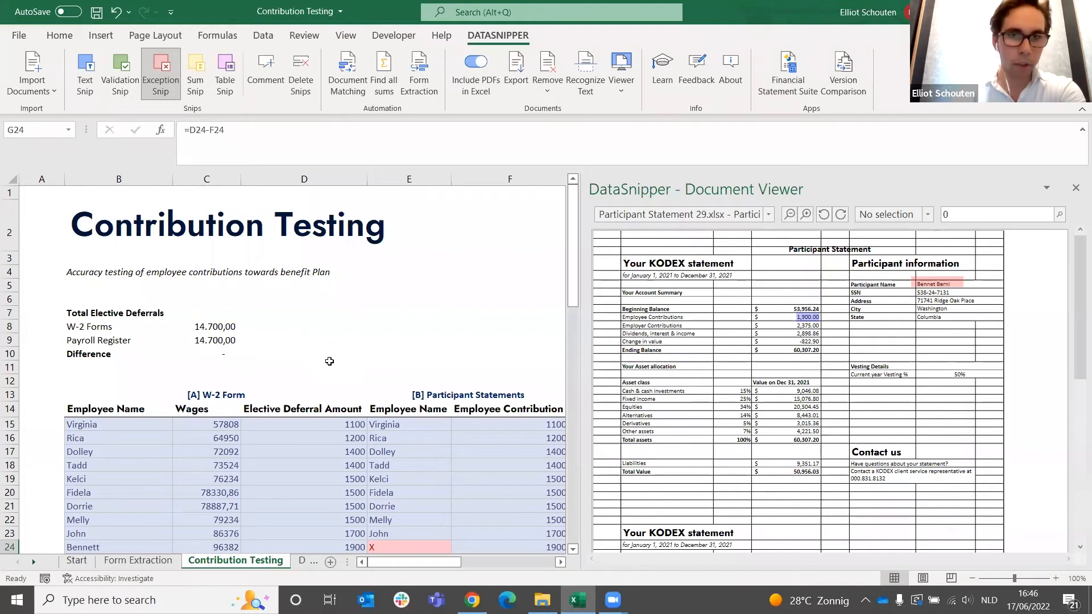
Step: Add the box 12a code on the W-2 as a fourth per-page extraction in Form Extraction, and review the Form Extraction sheet
{"action": "left_click", "coordinate": [425, 84]}
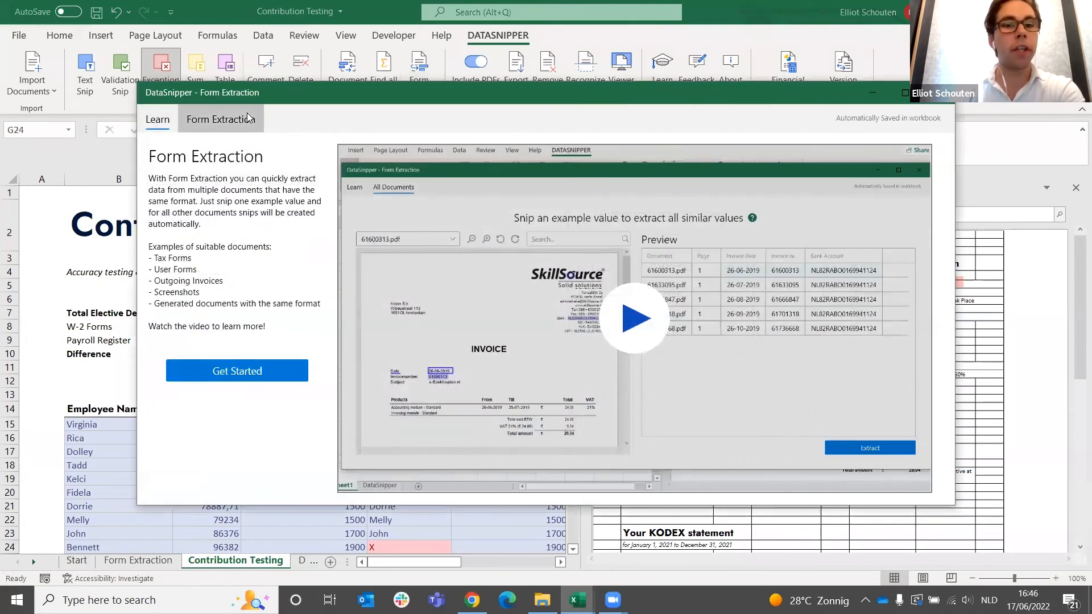
{"action": "left_click", "coordinate": [248, 118]}
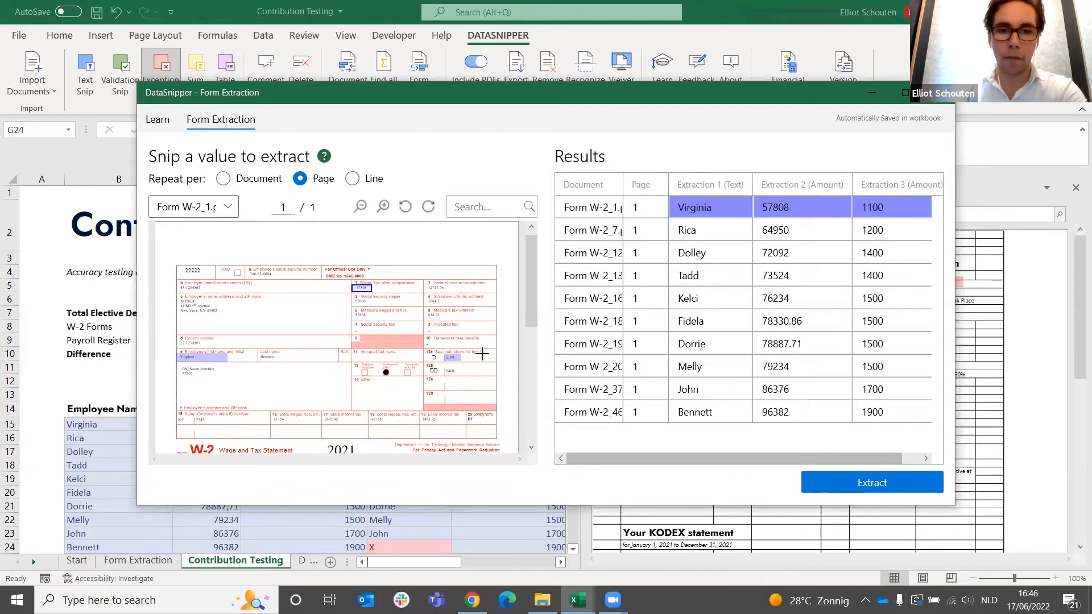
{"action": "left_click_drag", "start_coordinate": [424, 354], "coordinate": [443, 362]}
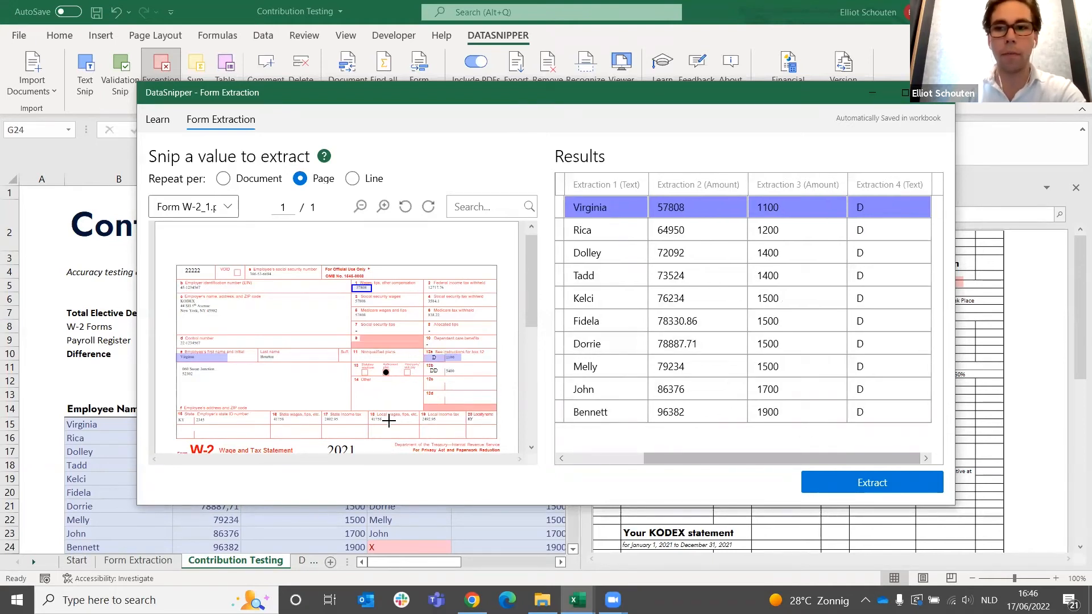
{"action": "left_click", "coordinate": [135, 562]}
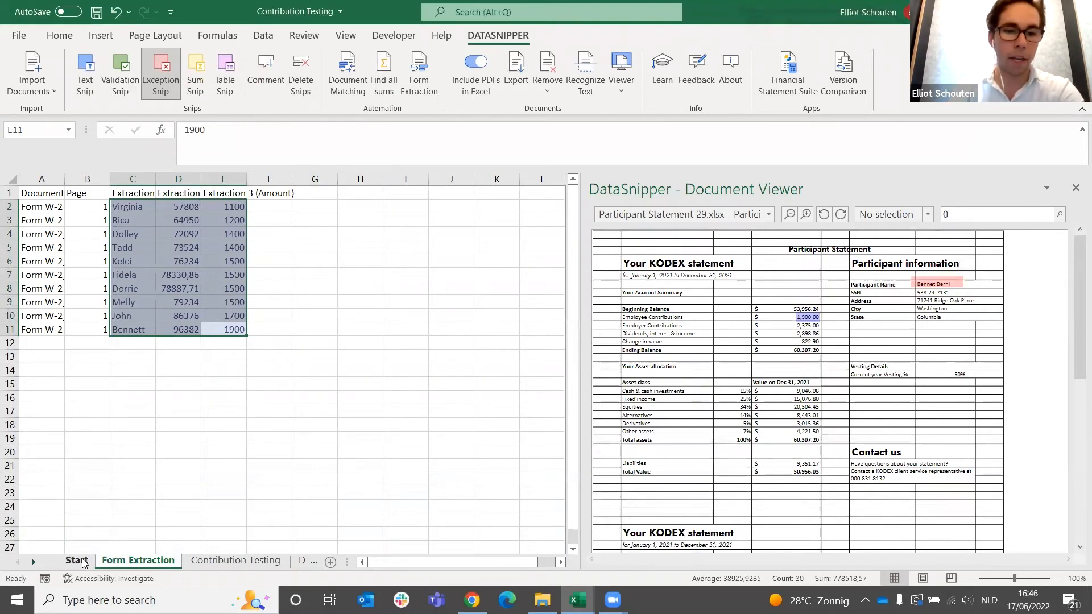
{"action": "left_click", "coordinate": [215, 562]}
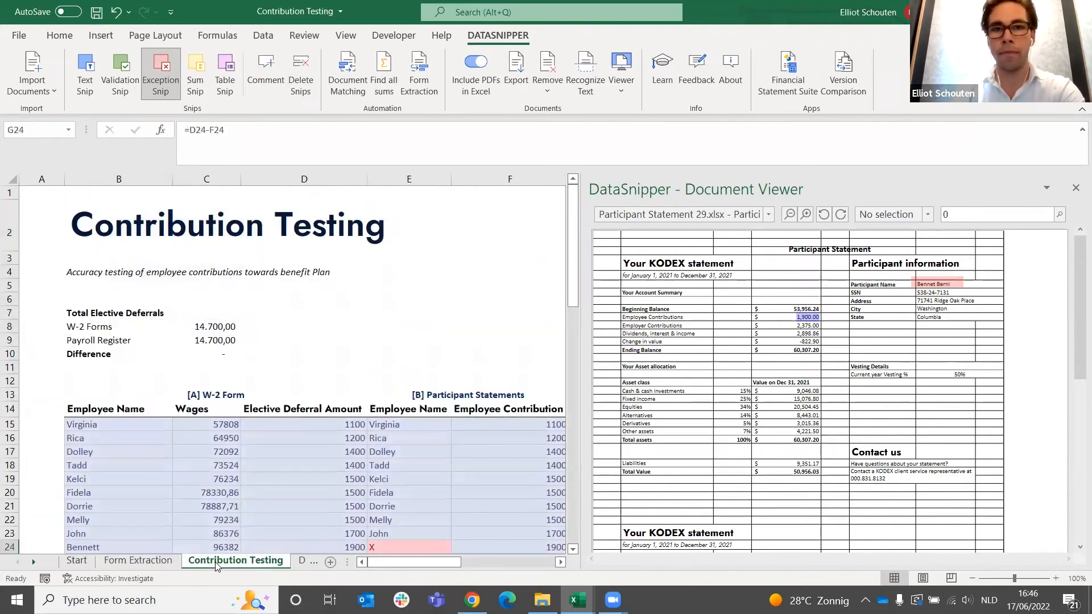
{"action": "left_click", "coordinate": [301, 362]}
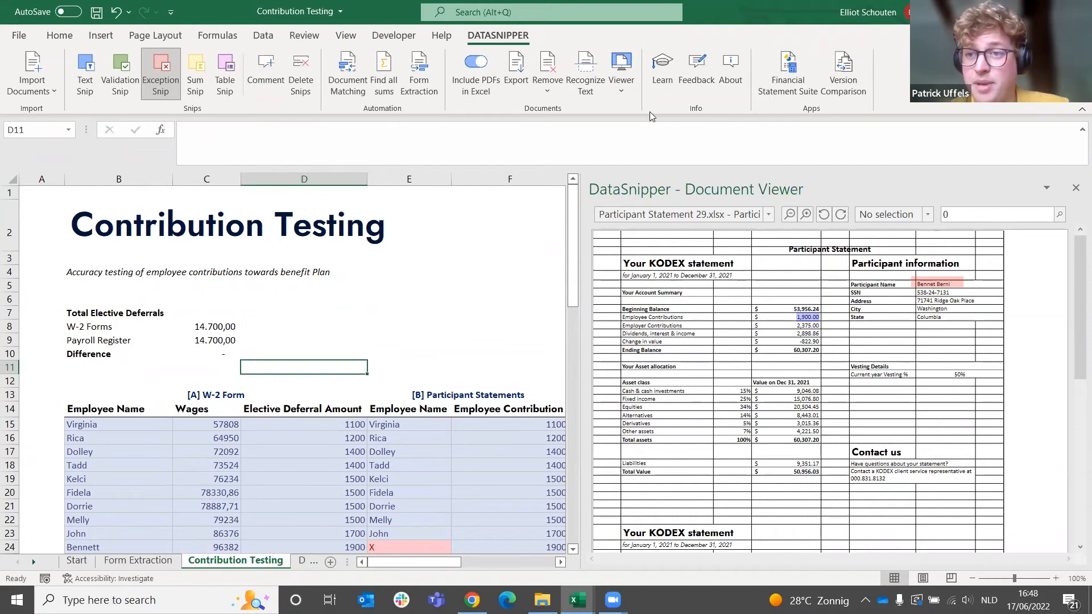
{"action": "left_click", "coordinate": [312, 324]}
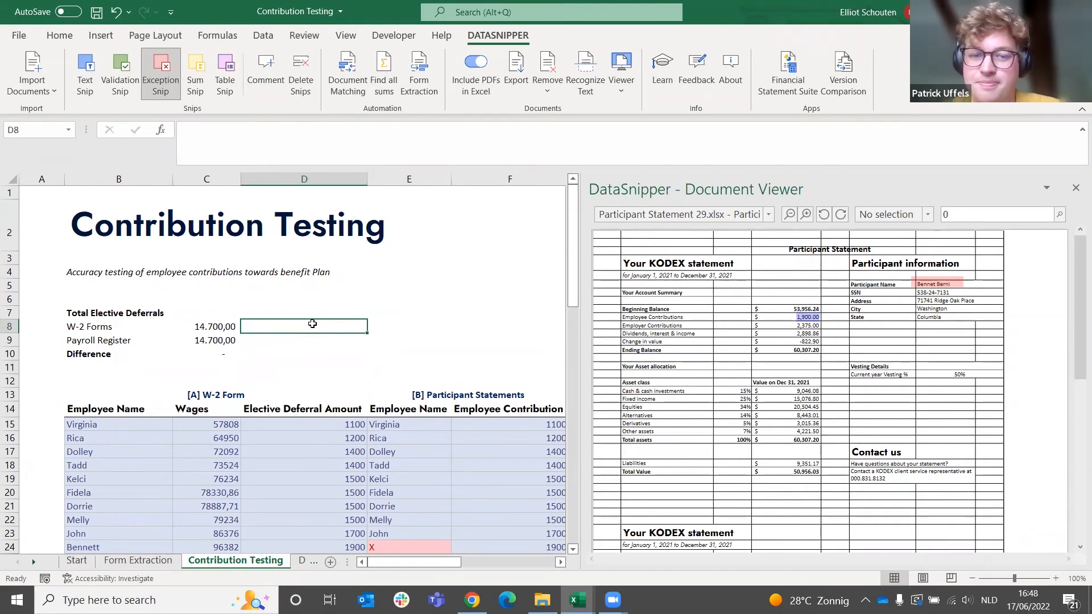
{"action": "left_click", "coordinate": [265, 339]}
{"action": "left_click", "coordinate": [277, 328]}
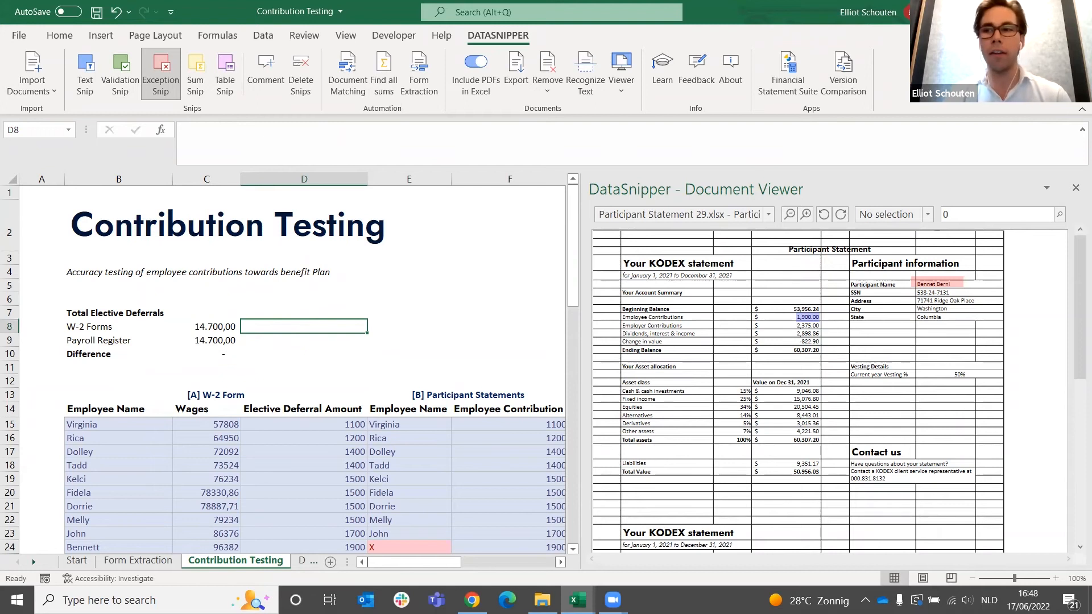
Step: Save and close the Contribution Testing workbook, returning to its folder in File Explorer
{"action": "left_click", "coordinate": [1078, 12]}
{"action": "left_click", "coordinate": [509, 337]}
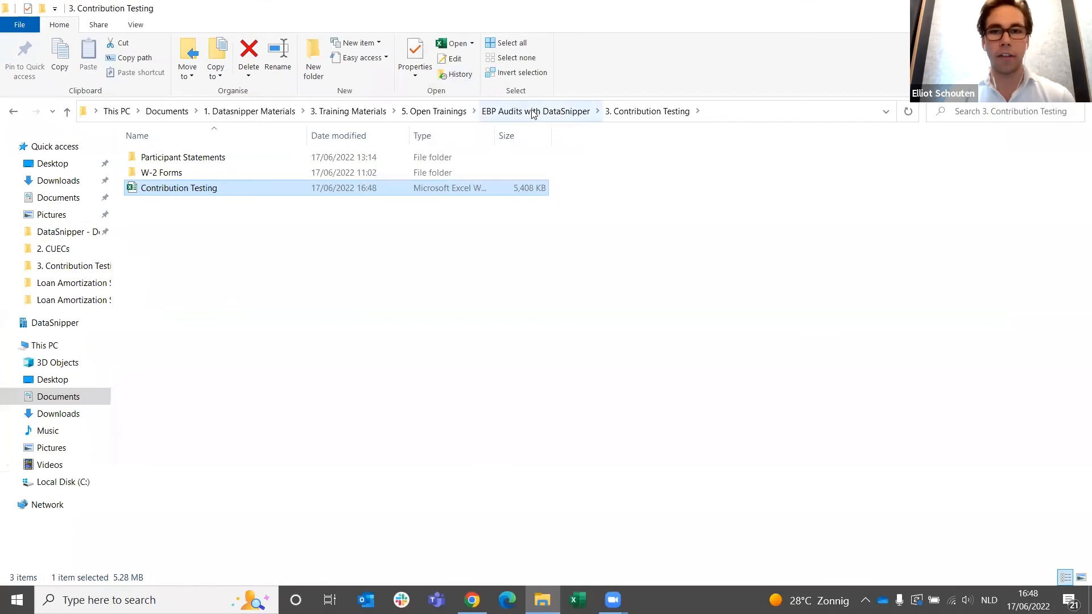
{"action": "left_click", "coordinate": [536, 111]}
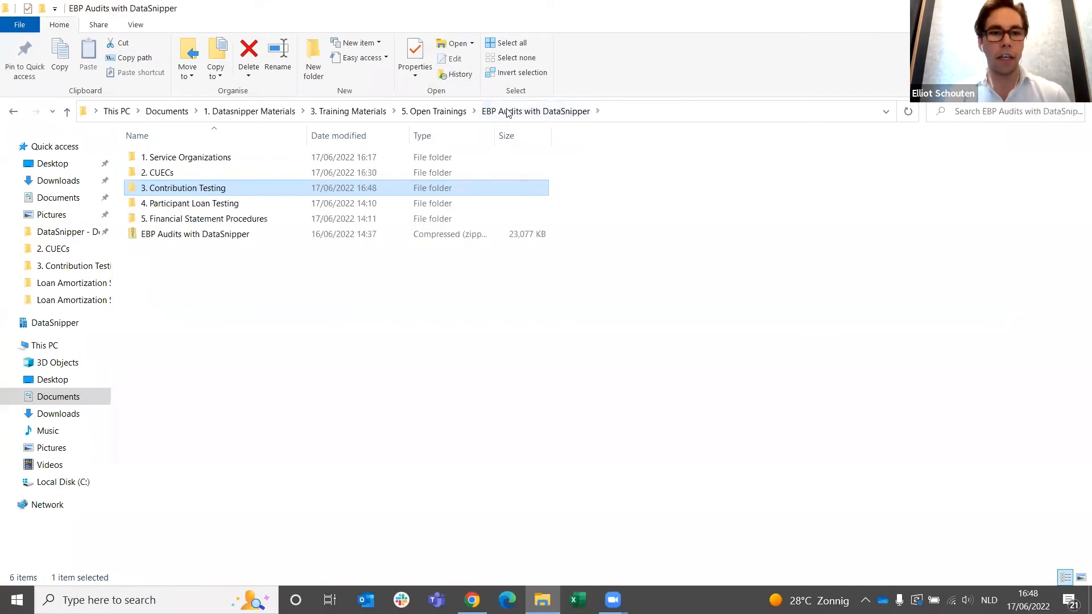
{"action": "double_click", "coordinate": [206, 205]}
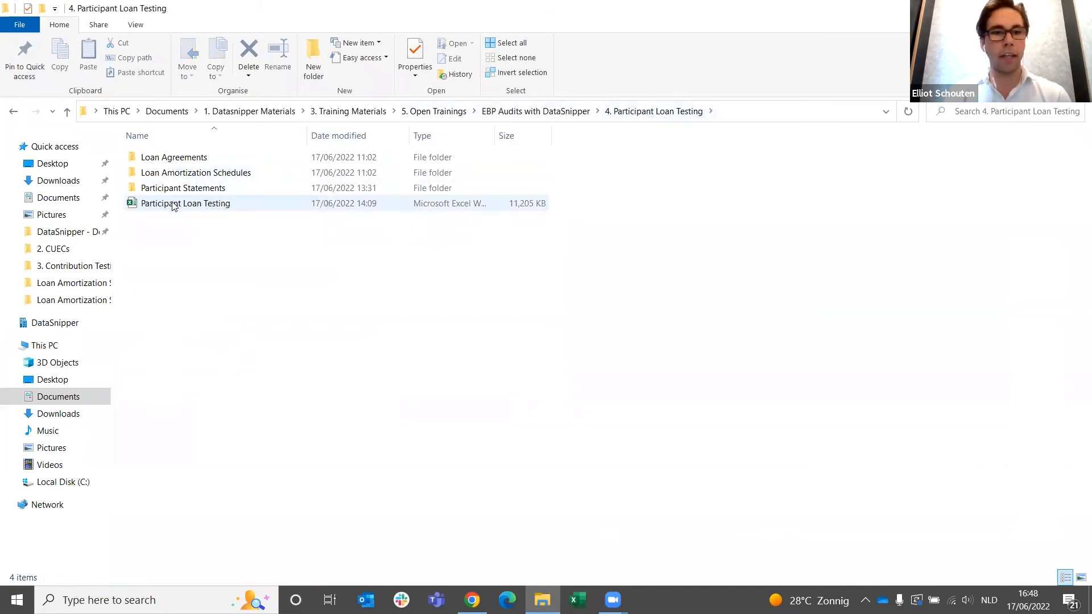
{"action": "double_click", "coordinate": [215, 206]}
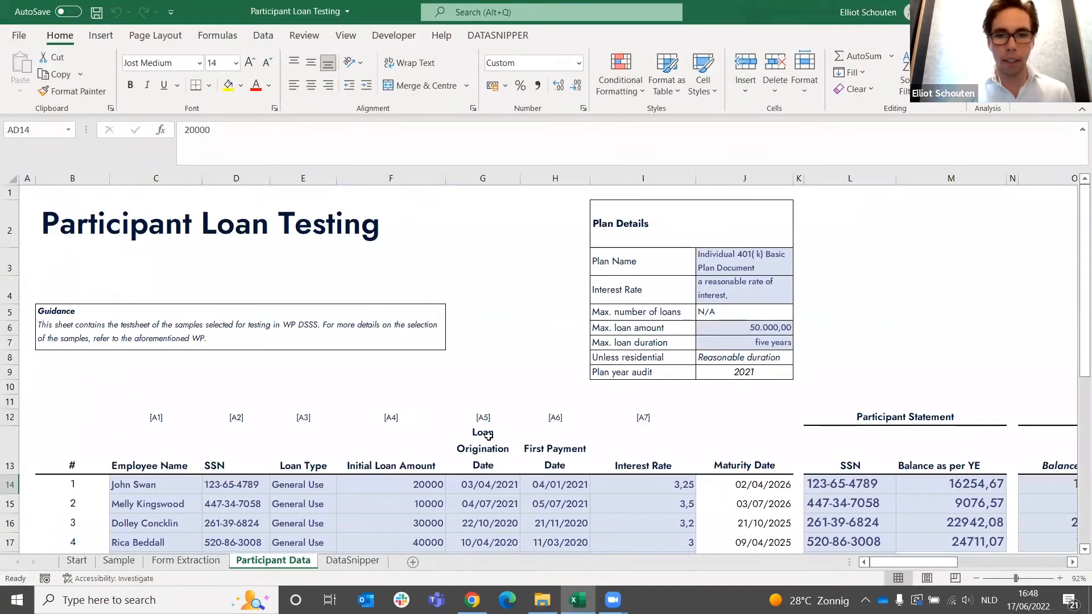
{"action": "left_click", "coordinate": [502, 345]}
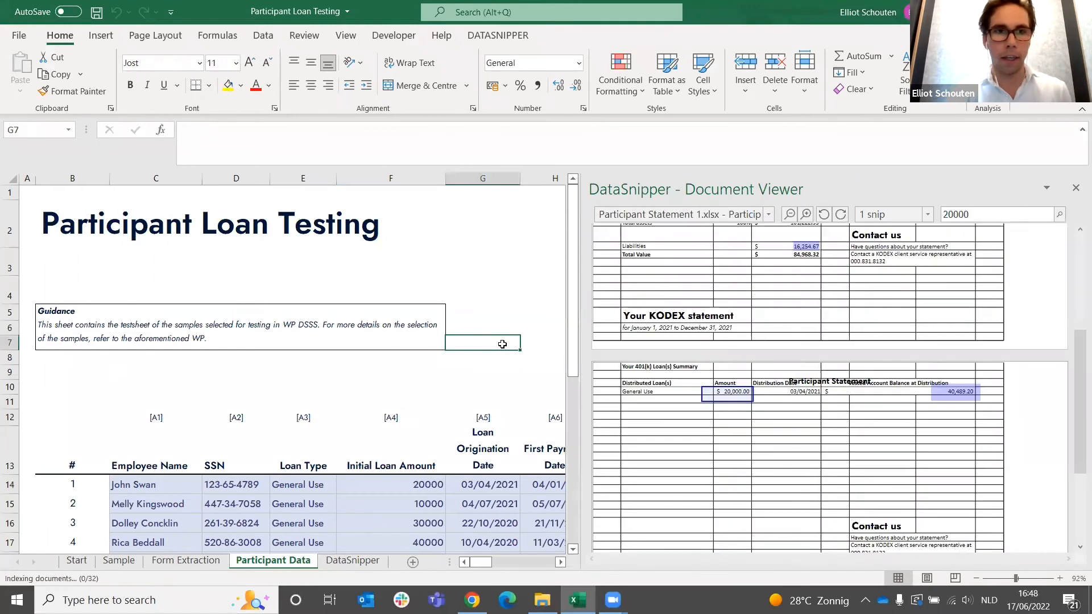
{"action": "scroll", "coordinate": [502, 344], "scroll_direction": "down", "scroll_amount": 2}
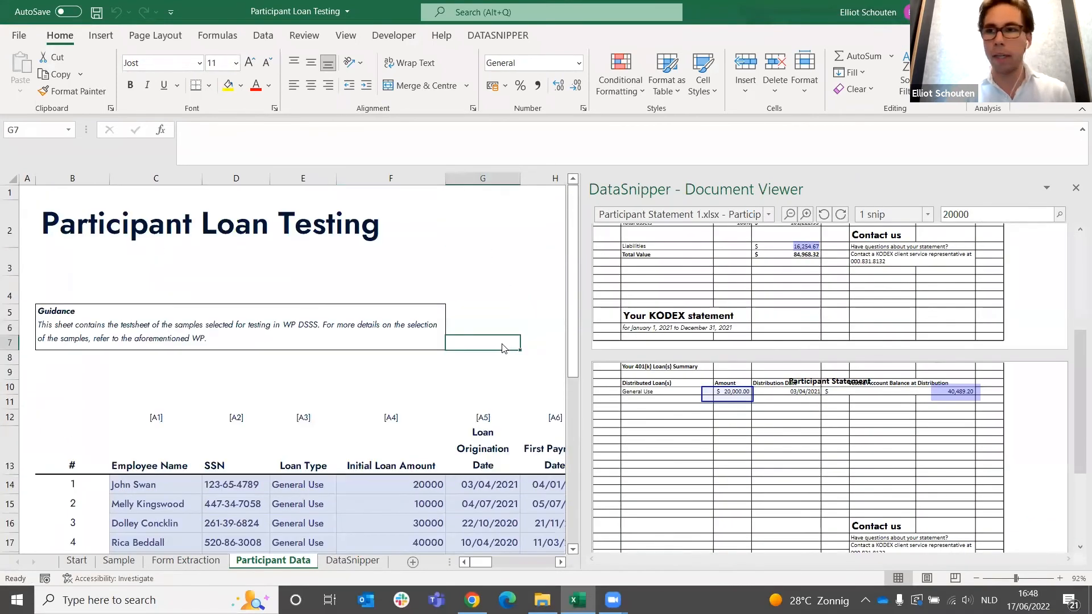
{"action": "key", "text": "ctrl+w"}
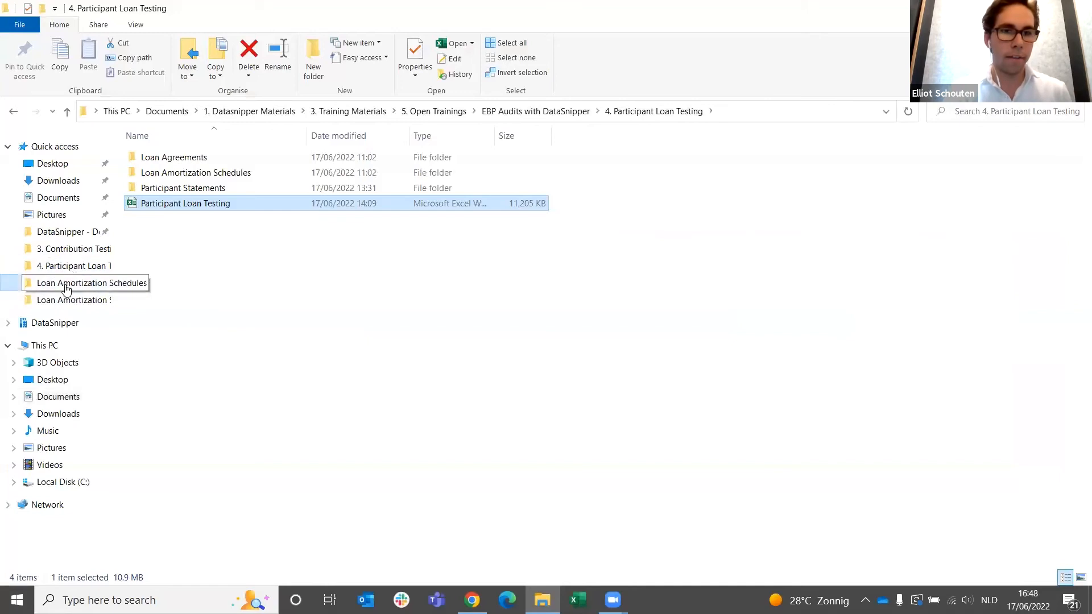
Step: Open the Participant Loan Testing workbook from the 4. Participant Loan Testing folder in 0. Template Files
{"action": "left_click", "coordinate": [66, 289]}
{"action": "left_click", "coordinate": [483, 111]}
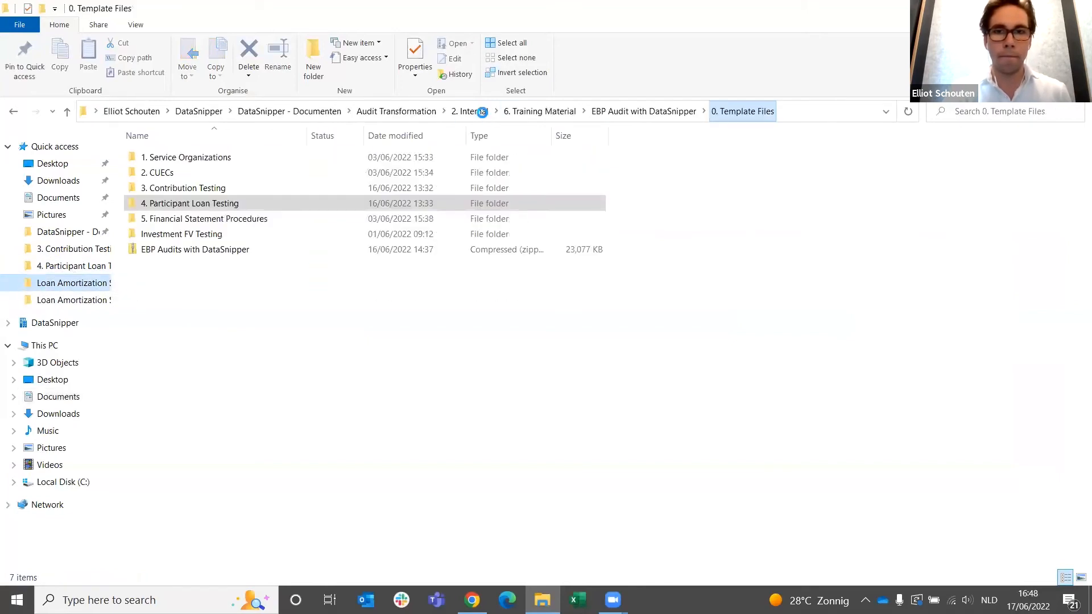
{"action": "double_click", "coordinate": [184, 204]}
{"action": "double_click", "coordinate": [194, 208]}
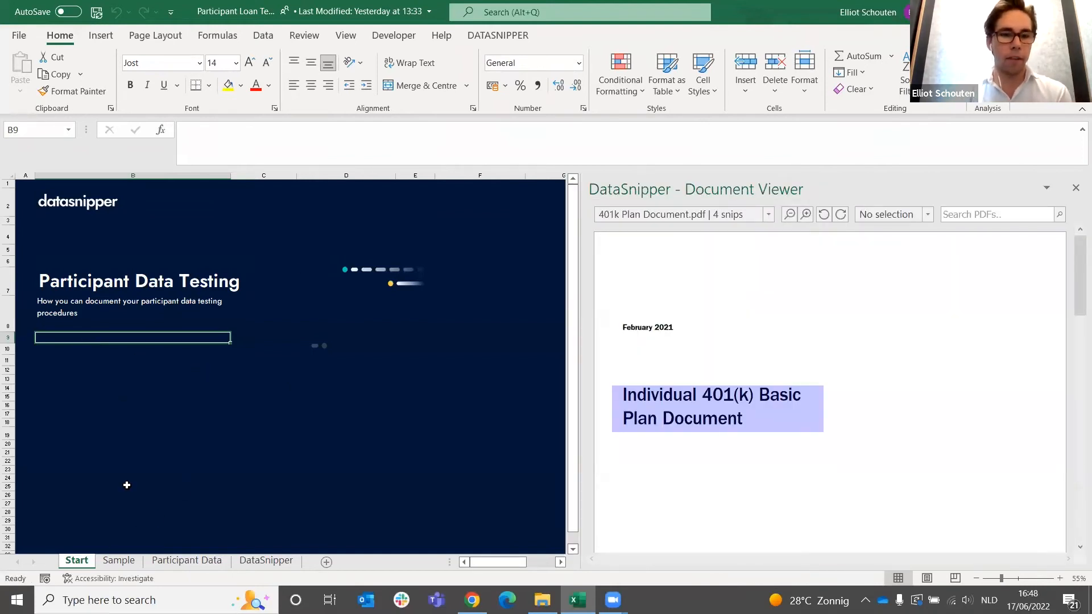
Step: Examine the Sample sheet's loan data and the Participant Data sheet's test columns, from loan details through spousal consent
{"action": "left_click", "coordinate": [116, 562]}
{"action": "scroll", "coordinate": [284, 443], "scroll_direction": "left", "scroll_amount": 3}
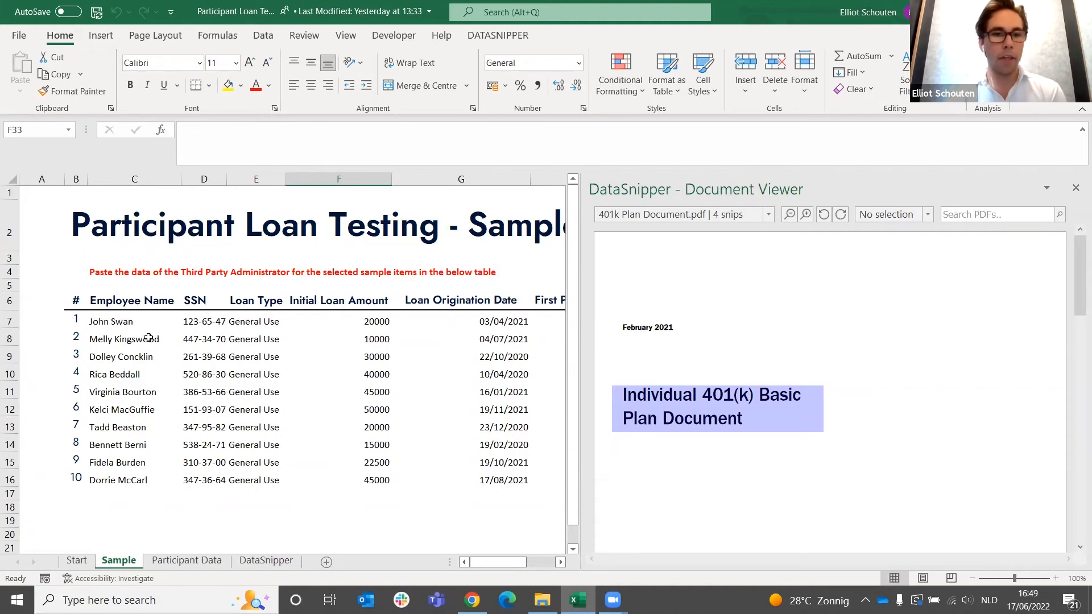
{"action": "left_click", "coordinate": [176, 562]}
{"action": "scroll", "coordinate": [334, 437], "scroll_direction": "left", "scroll_amount": 10}
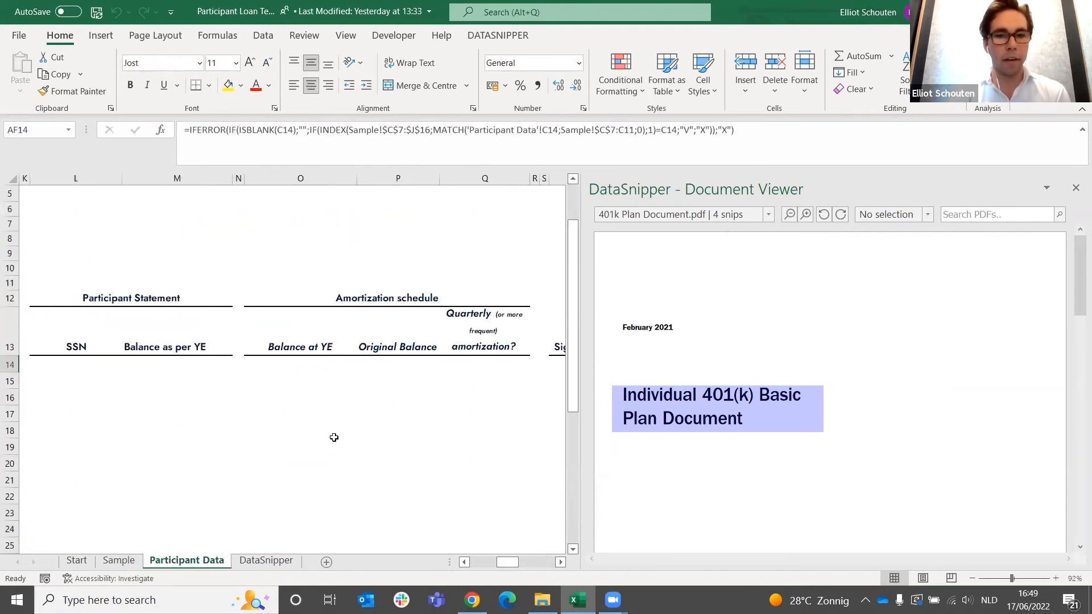
{"action": "scroll", "coordinate": [334, 438], "scroll_direction": "up", "scroll_amount": 3}
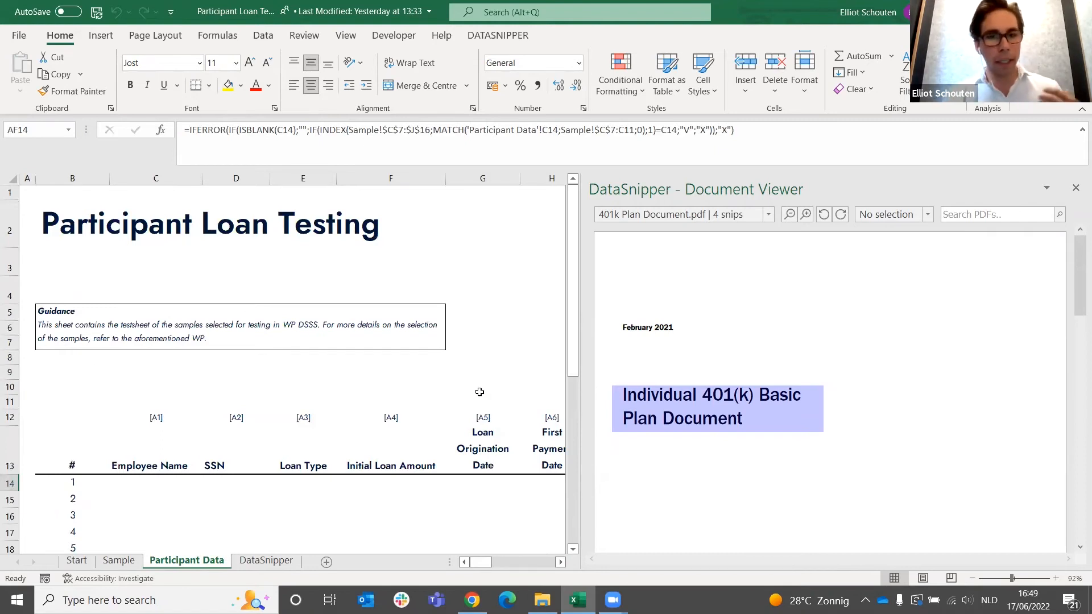
{"action": "scroll", "coordinate": [172, 414], "scroll_direction": "right", "scroll_amount": 10}
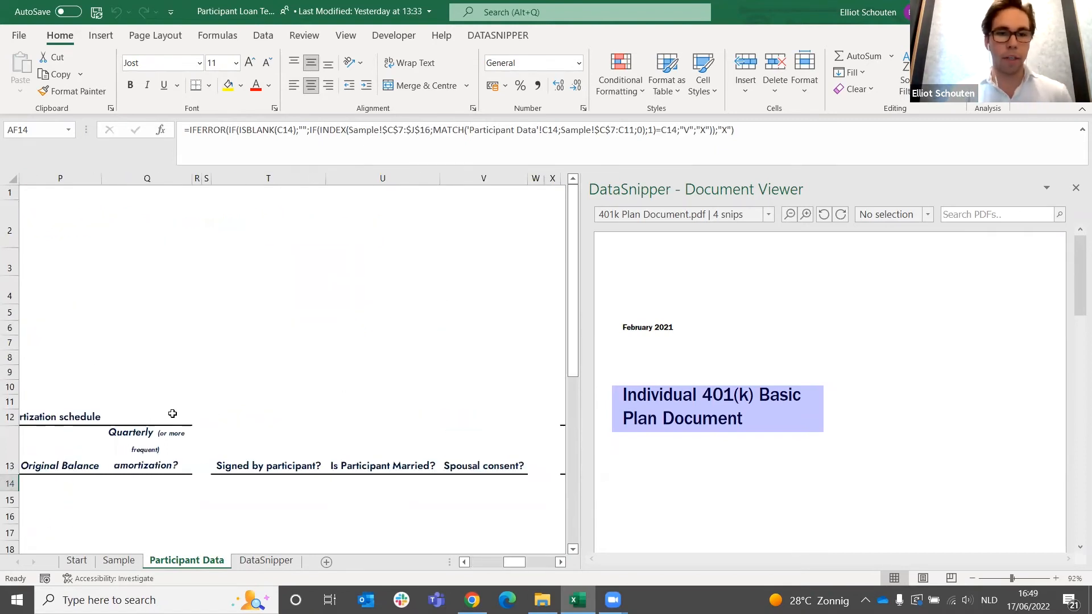
{"action": "scroll", "coordinate": [172, 414], "scroll_direction": "left", "scroll_amount": 4}
{"action": "scroll", "coordinate": [172, 414], "scroll_direction": "left", "scroll_amount": 4}
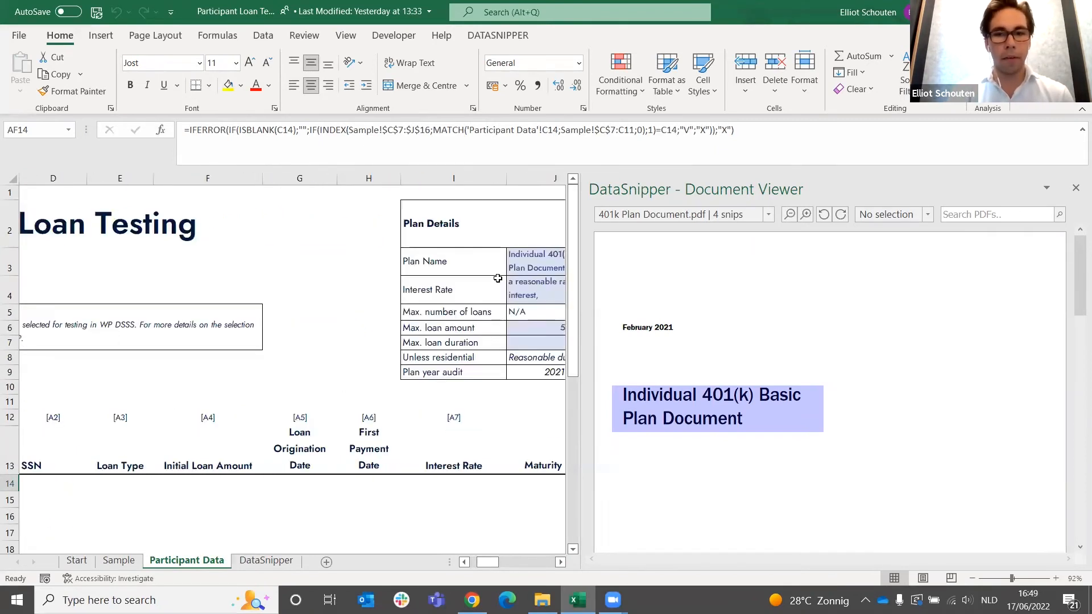
Step: Check the 401k Plan Document sources behind the plan name, interest rate, maximum loan amount and maximum loan duration
{"action": "left_click", "coordinate": [556, 256]}
{"action": "left_click", "coordinate": [528, 295]}
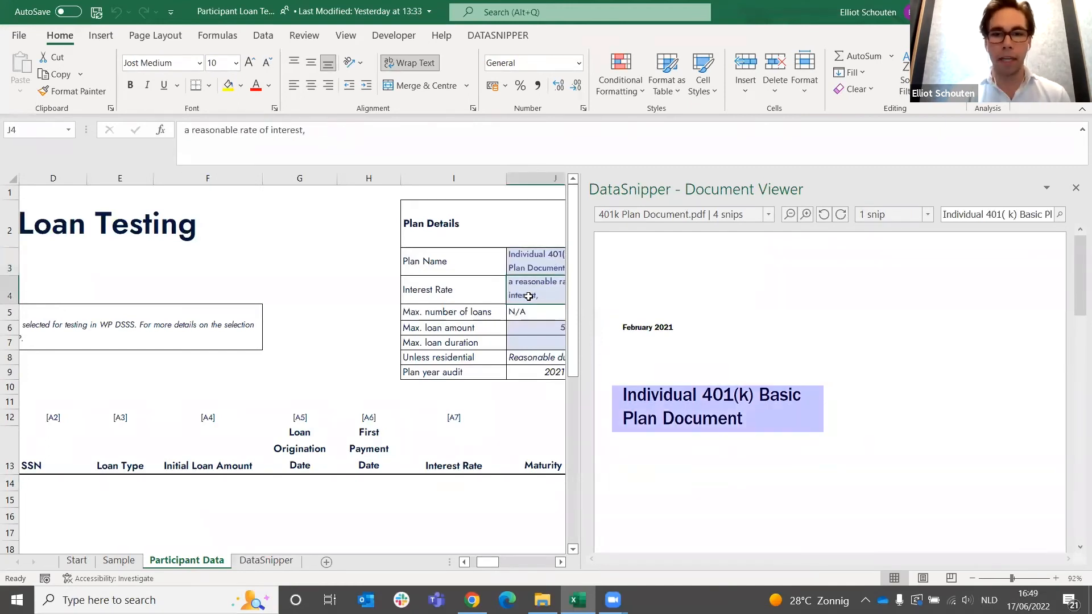
{"action": "left_click", "coordinate": [533, 327]}
{"action": "left_click", "coordinate": [522, 343]}
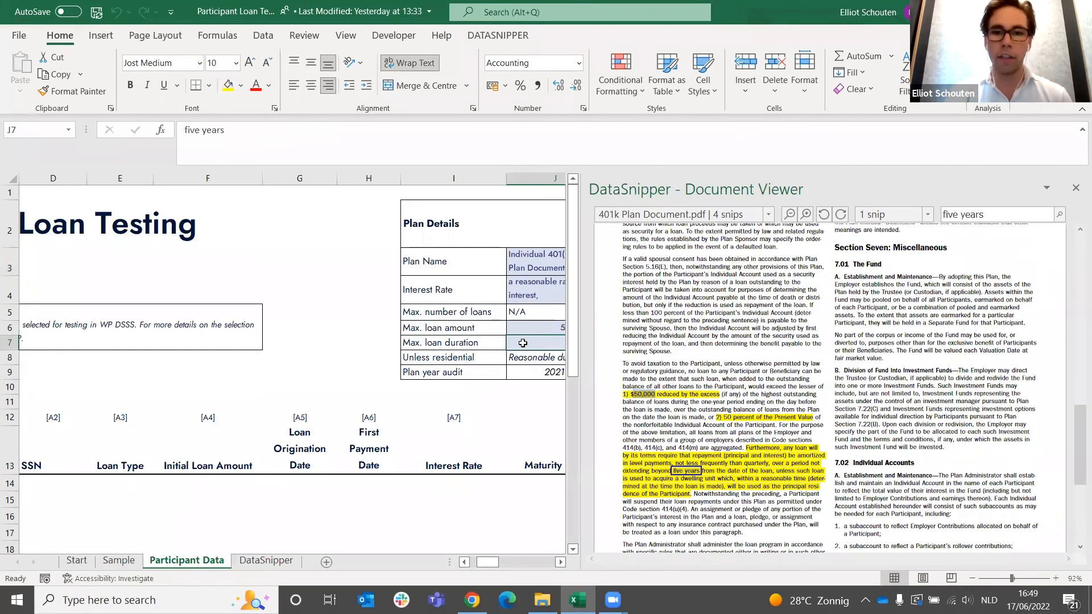
{"action": "scroll", "coordinate": [310, 342], "scroll_direction": "left", "scroll_amount": 3}
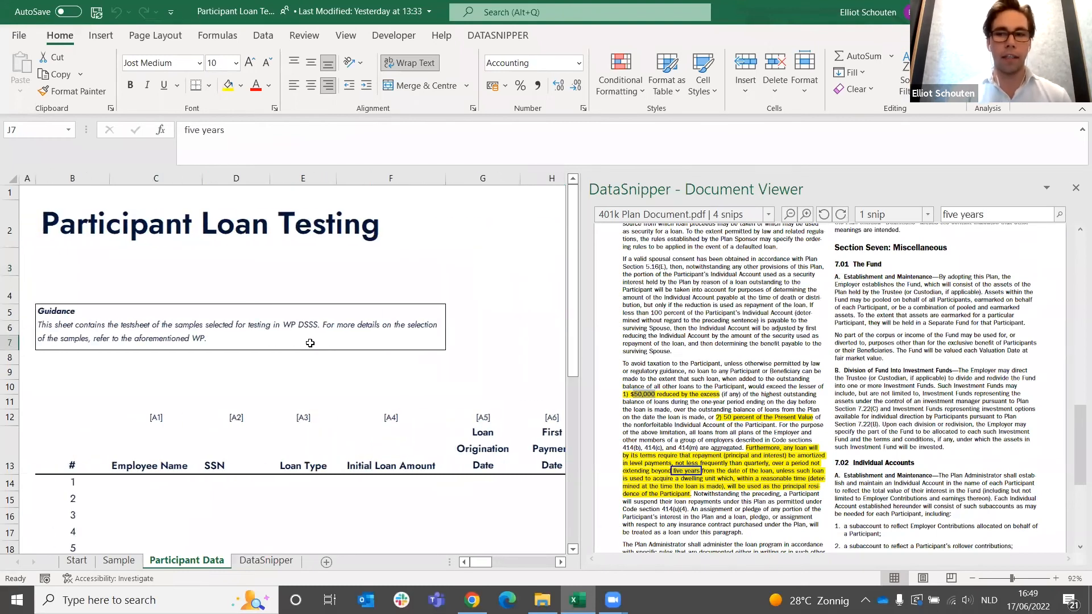
{"action": "left_click", "coordinate": [260, 360]}
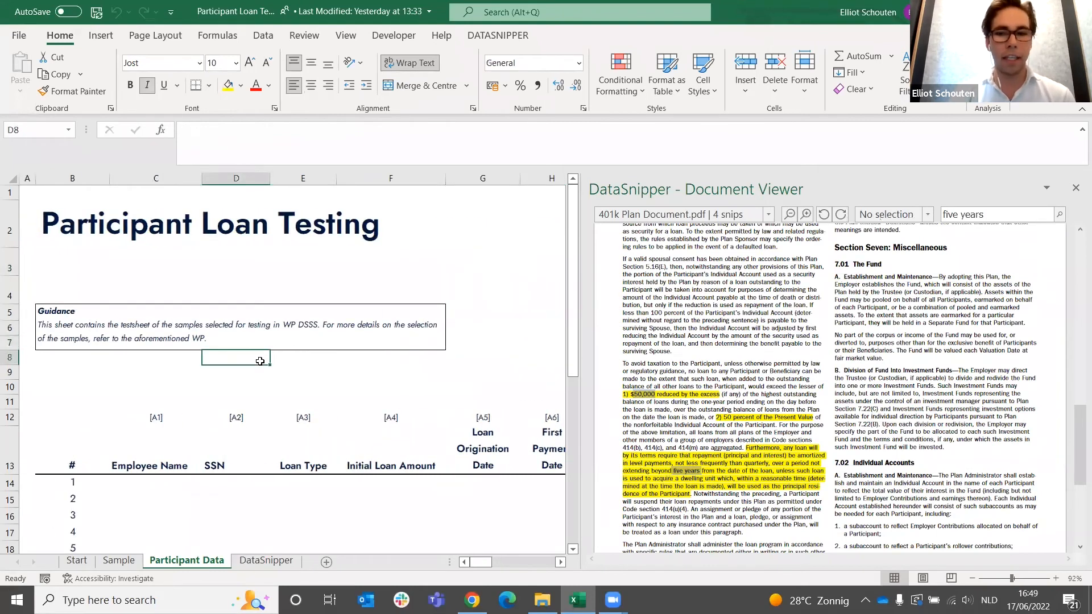
{"action": "left_click", "coordinate": [251, 372]}
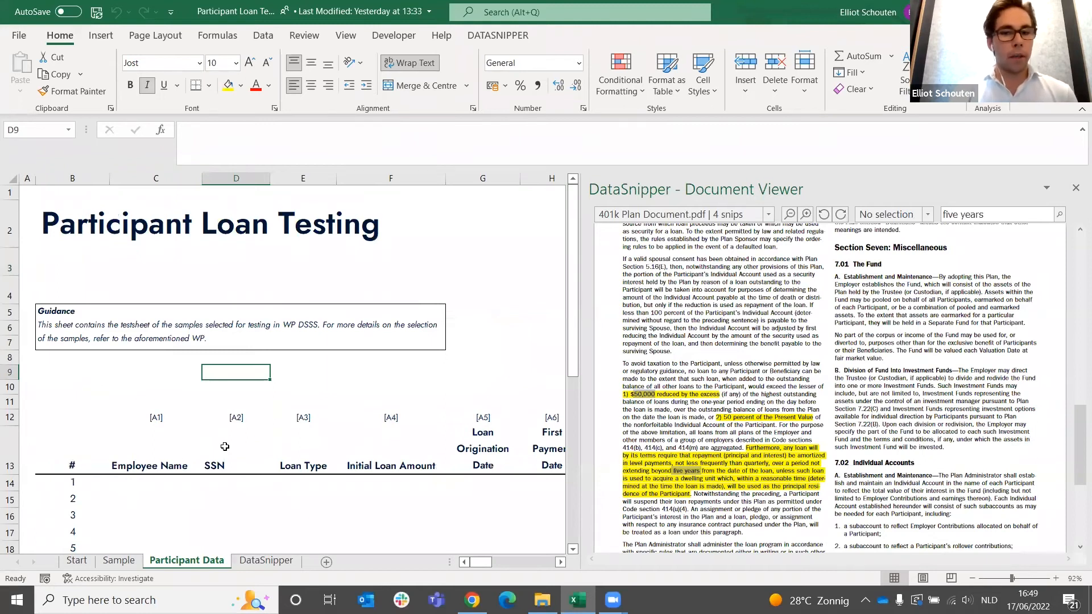
{"action": "left_click", "coordinate": [146, 380]}
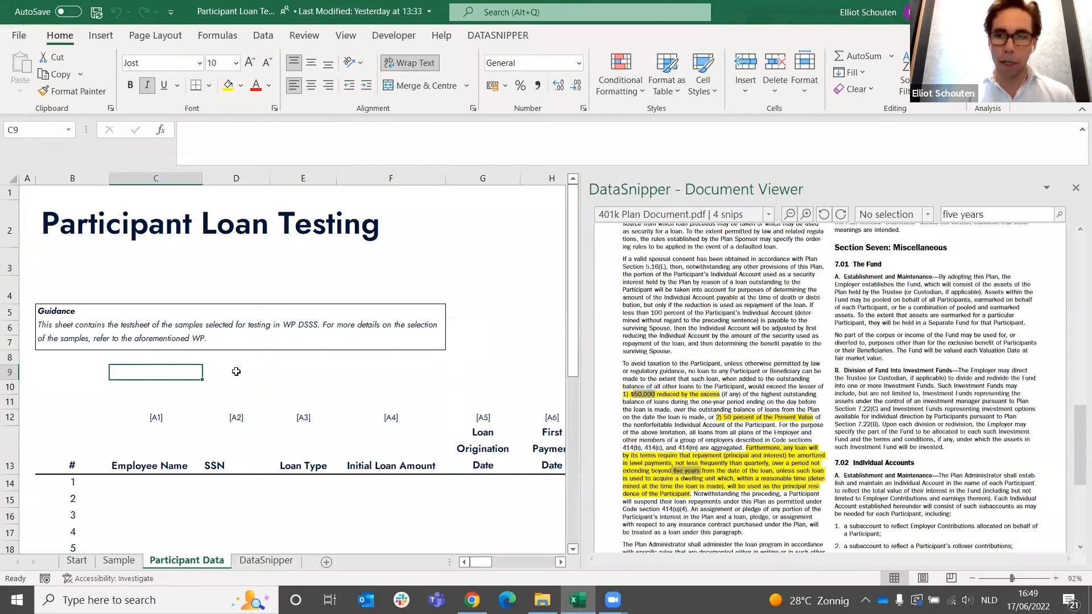
{"action": "left_click", "coordinate": [716, 105]}
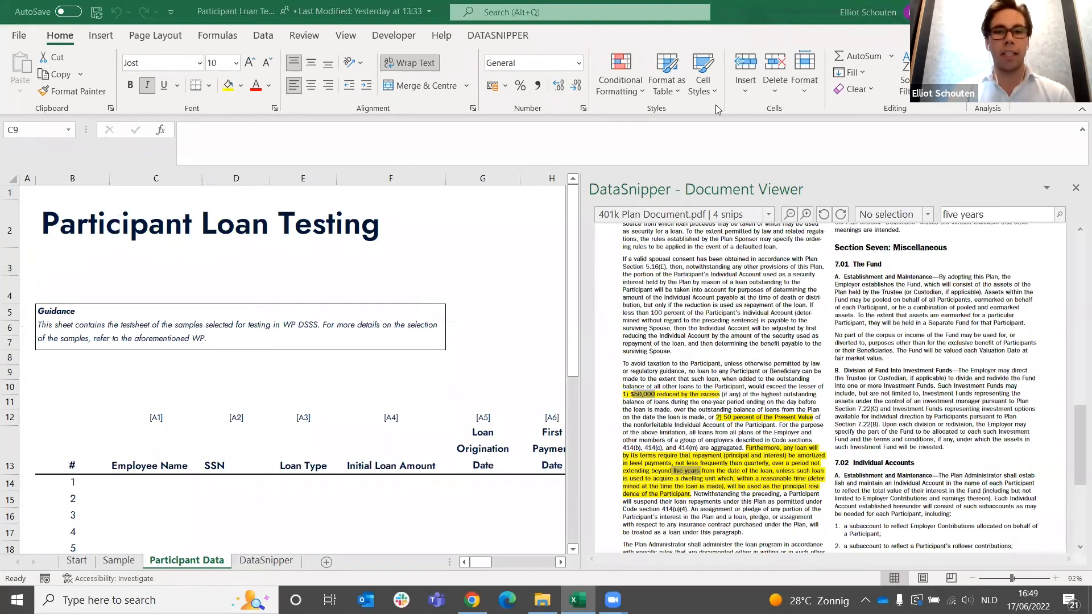
{"action": "left_click", "coordinate": [497, 37]}
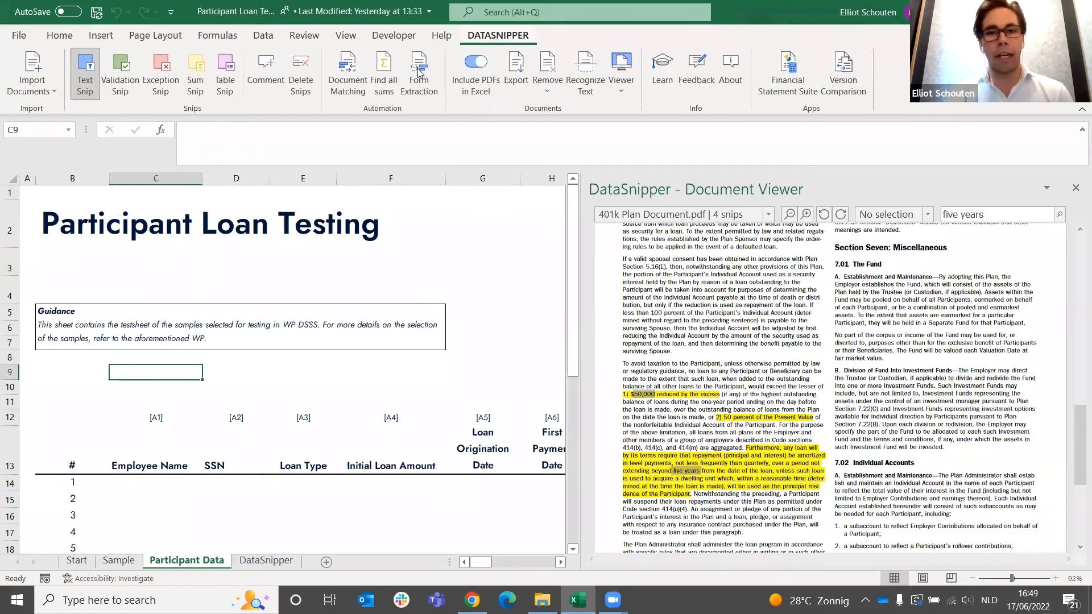
{"action": "left_click", "coordinate": [418, 73]}
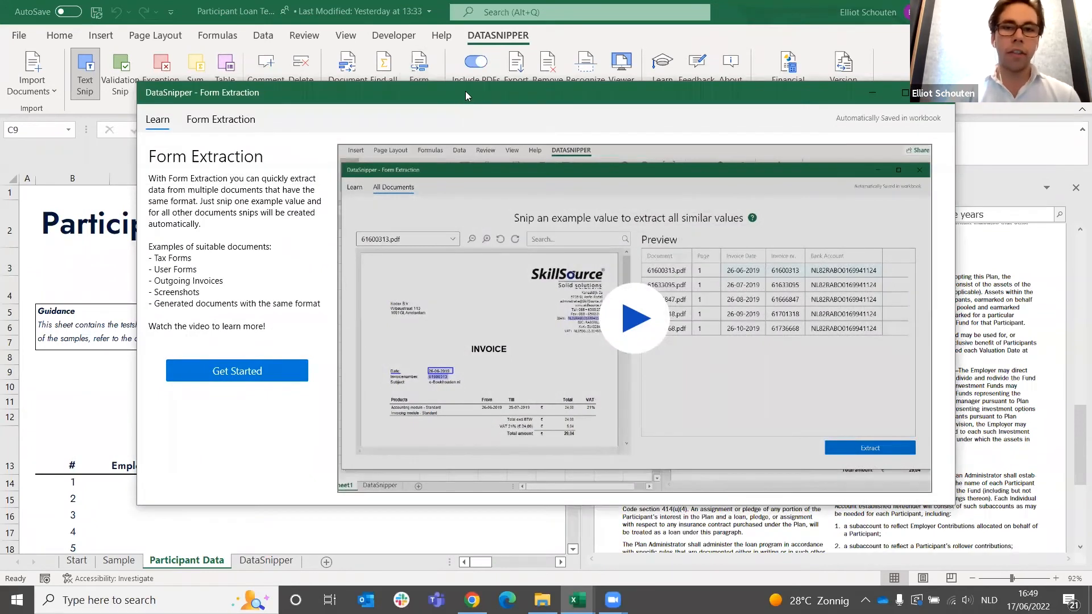
{"action": "left_click_drag", "start_coordinate": [466, 91], "coordinate": [524, 227]}
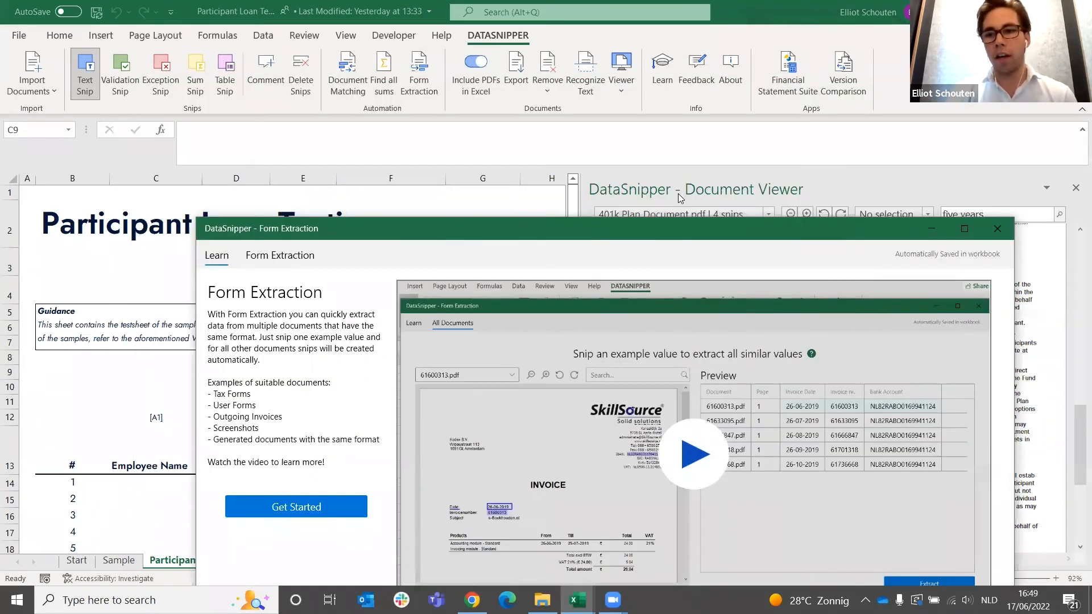
{"action": "left_click", "coordinate": [964, 228]}
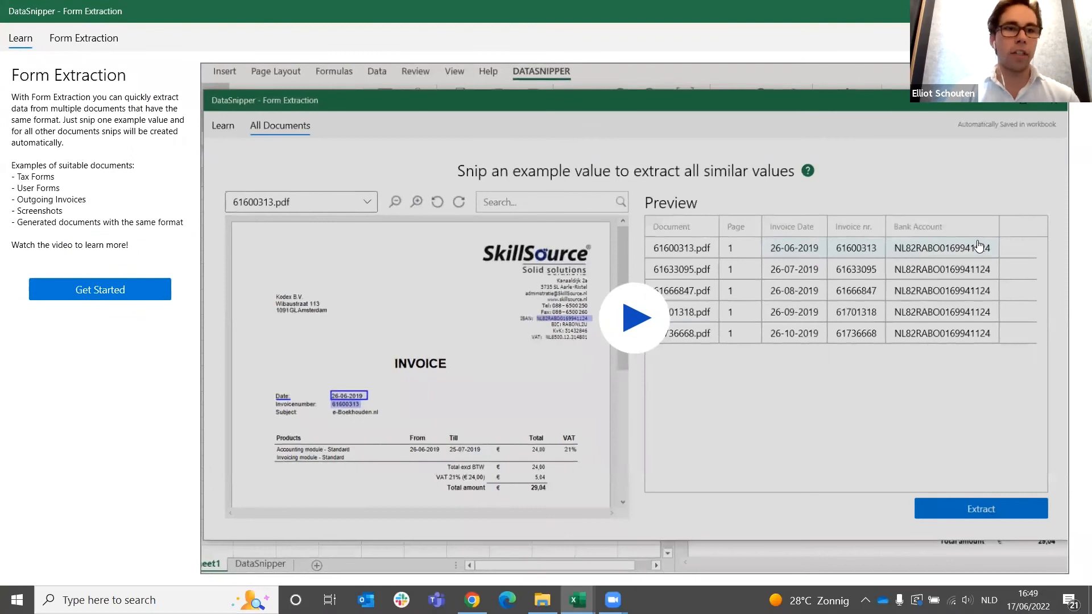
{"action": "left_click", "coordinate": [100, 290]}
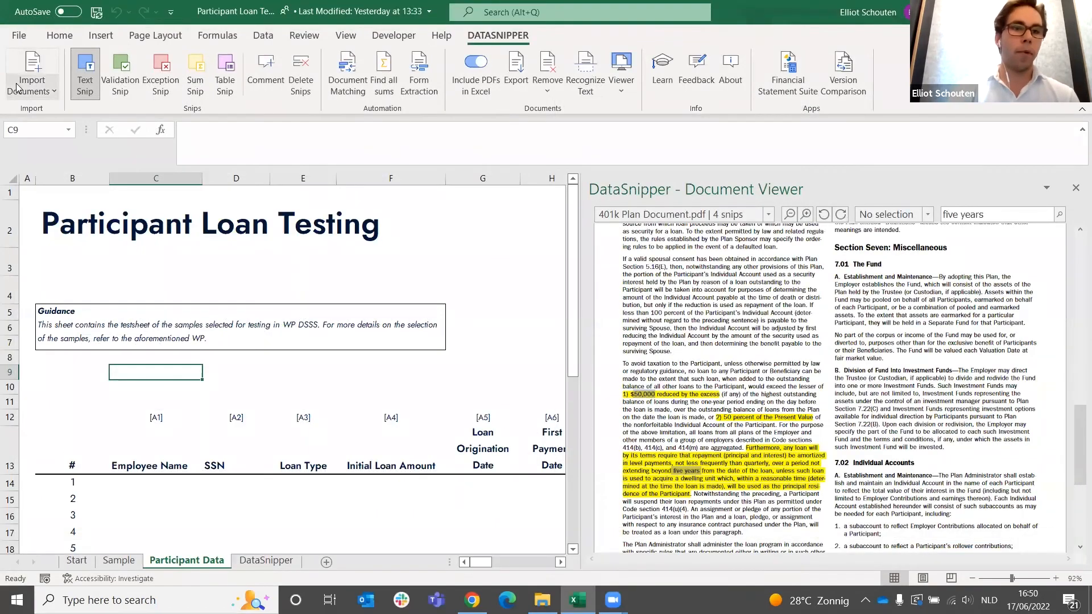
Step: Import all ten Loan Agreement PDFs, Loan_Agreement 1 through 37, from the 4. Participant Loan Testing\Loan Agreements folder and check the document list
{"action": "left_click", "coordinate": [17, 86]}
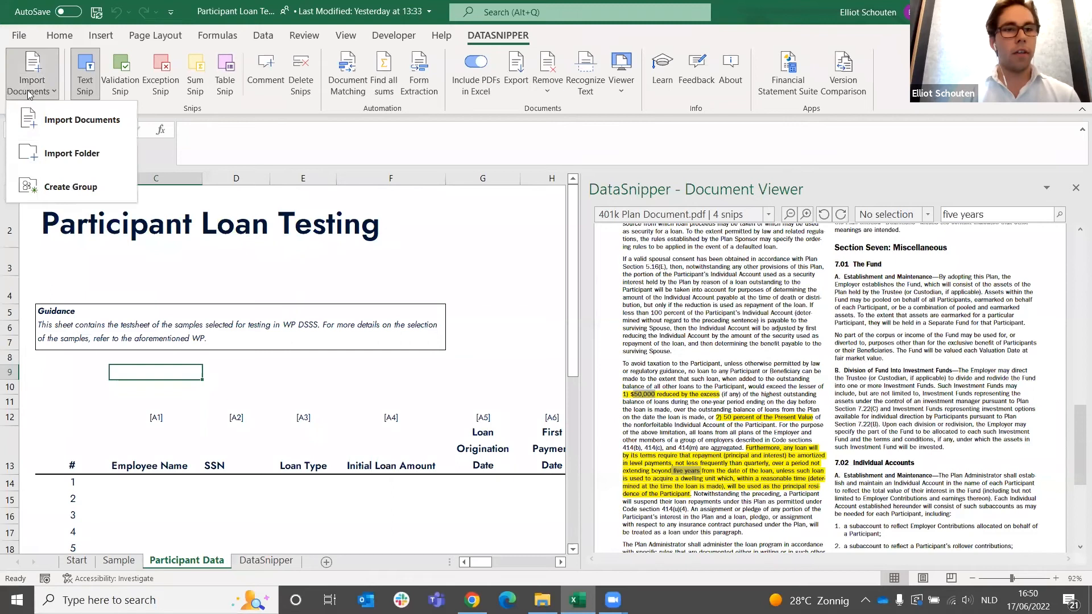
{"action": "left_click", "coordinate": [58, 119]}
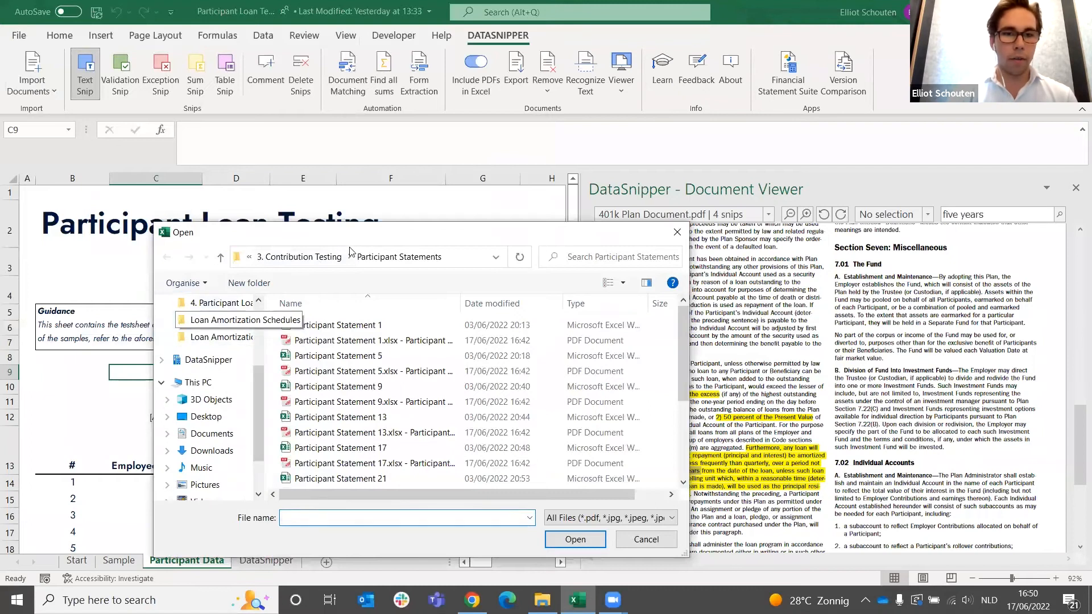
{"action": "left_click", "coordinate": [341, 257]}
{"action": "left_click", "coordinate": [335, 256]}
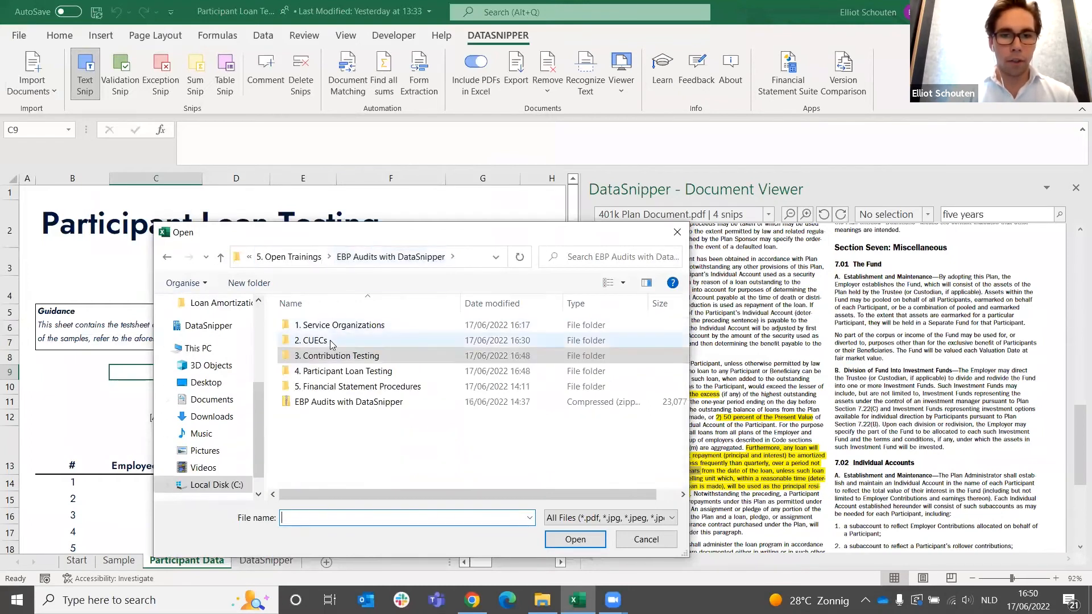
{"action": "double_click", "coordinate": [341, 371]}
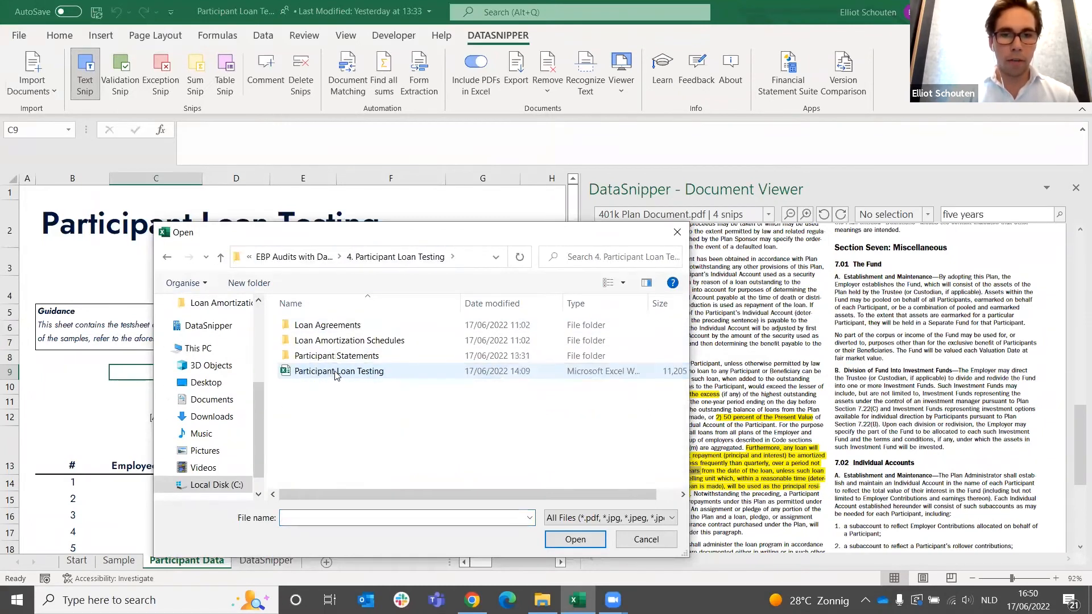
{"action": "double_click", "coordinate": [334, 330]}
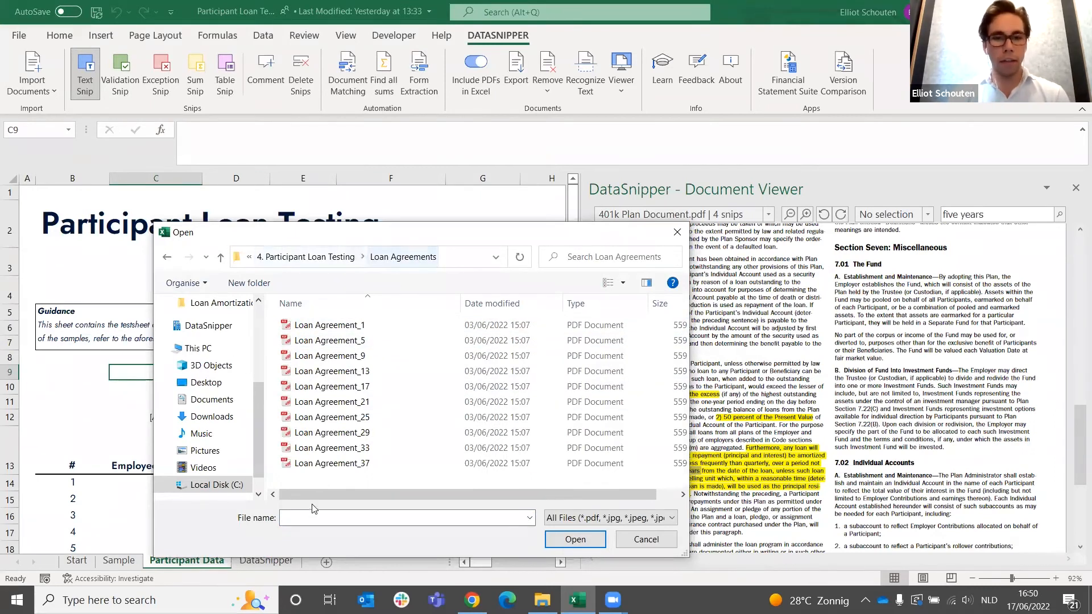
{"action": "left_click_drag", "start_coordinate": [348, 481], "coordinate": [349, 307]}
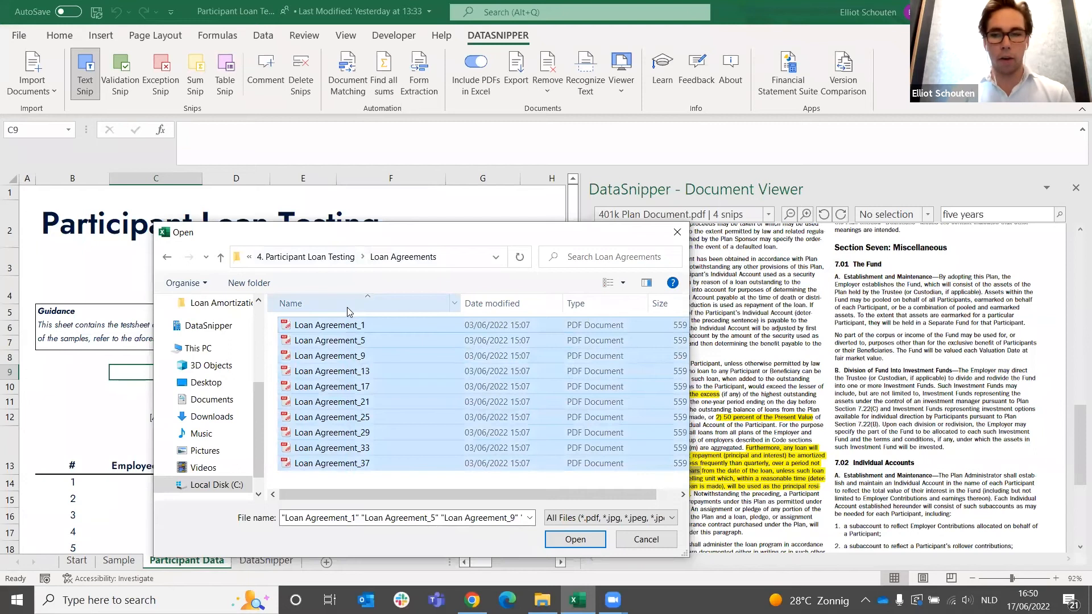
{"action": "left_click", "coordinate": [575, 540]}
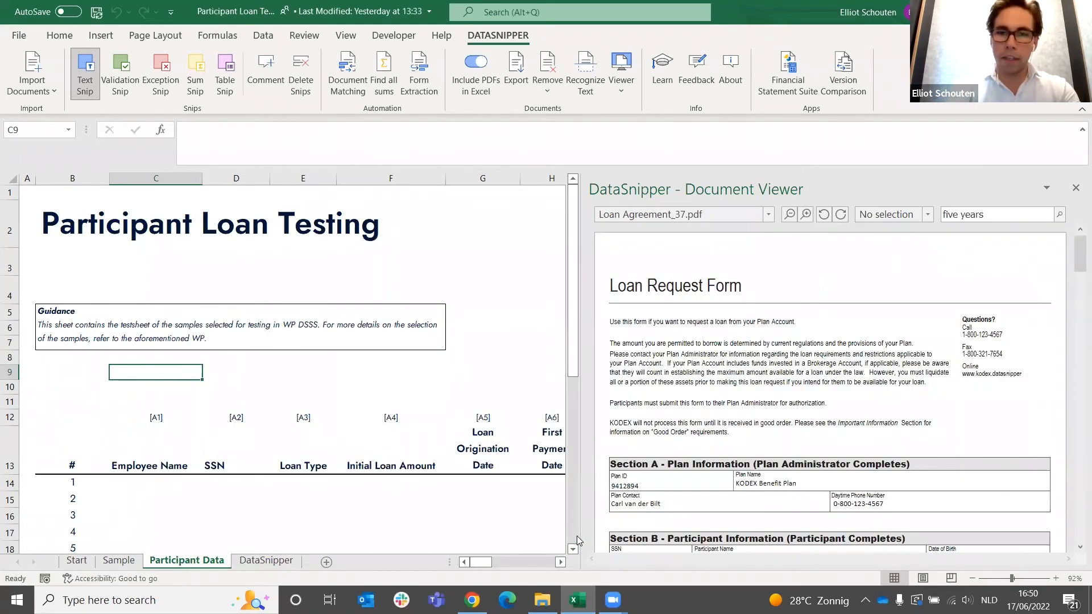
{"action": "left_click", "coordinate": [688, 215]}
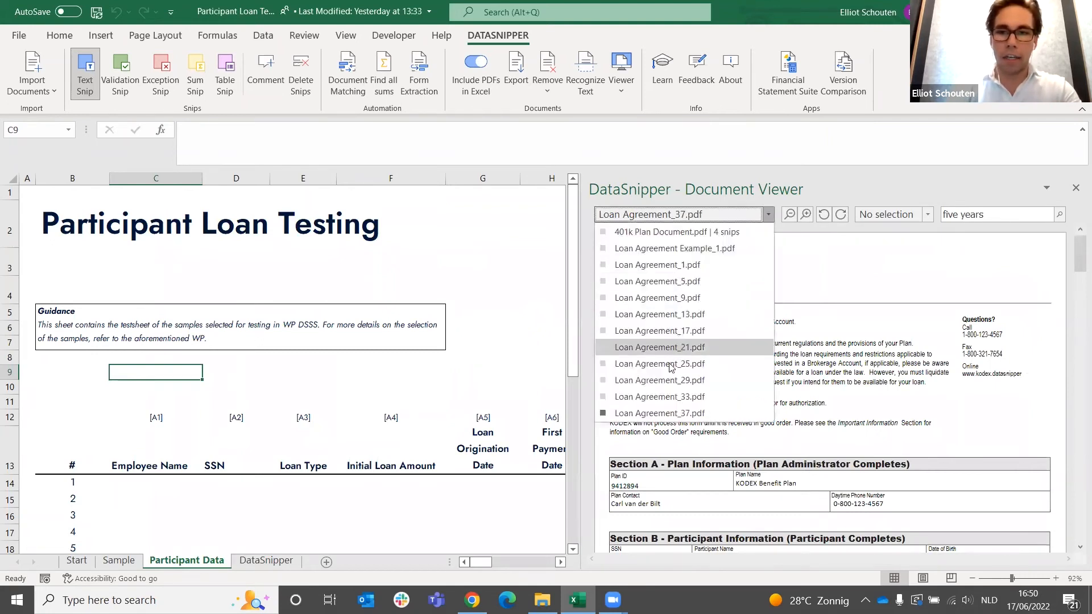
Step: Check the example loan amount's source in Form Extraction and extract the loan agreement values into a worksheet
{"action": "left_click", "coordinate": [419, 66]}
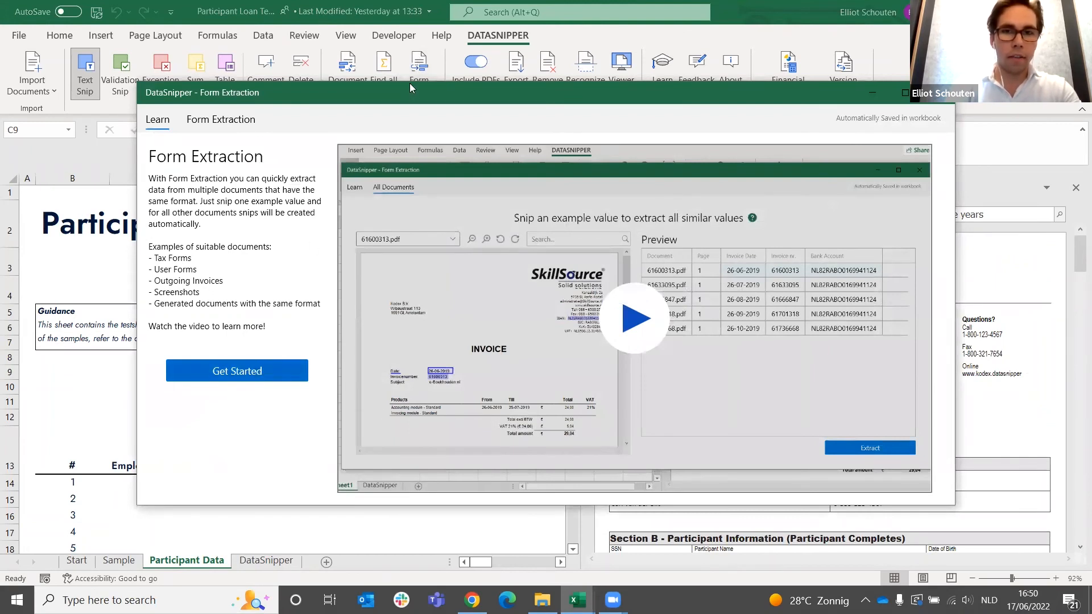
{"action": "left_click", "coordinate": [257, 372]}
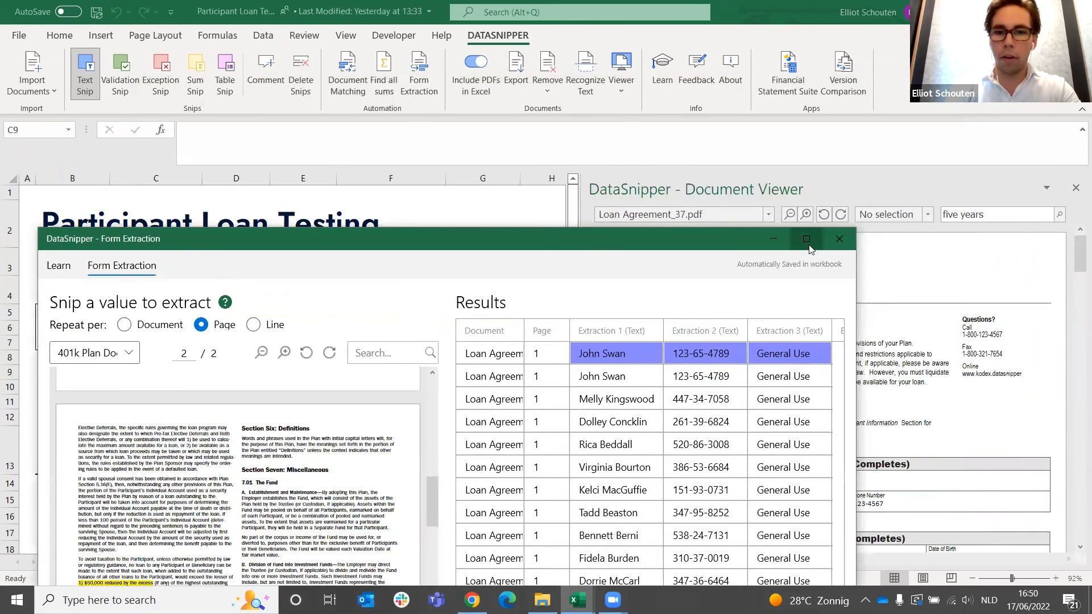
{"action": "left_click", "coordinate": [807, 239]}
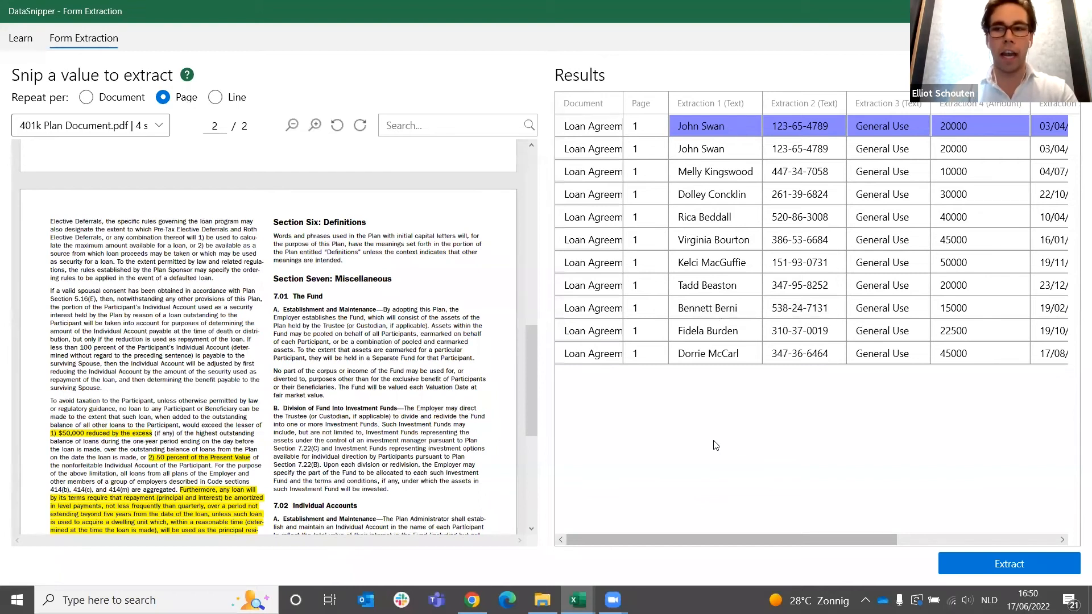
{"action": "left_click", "coordinate": [986, 118]}
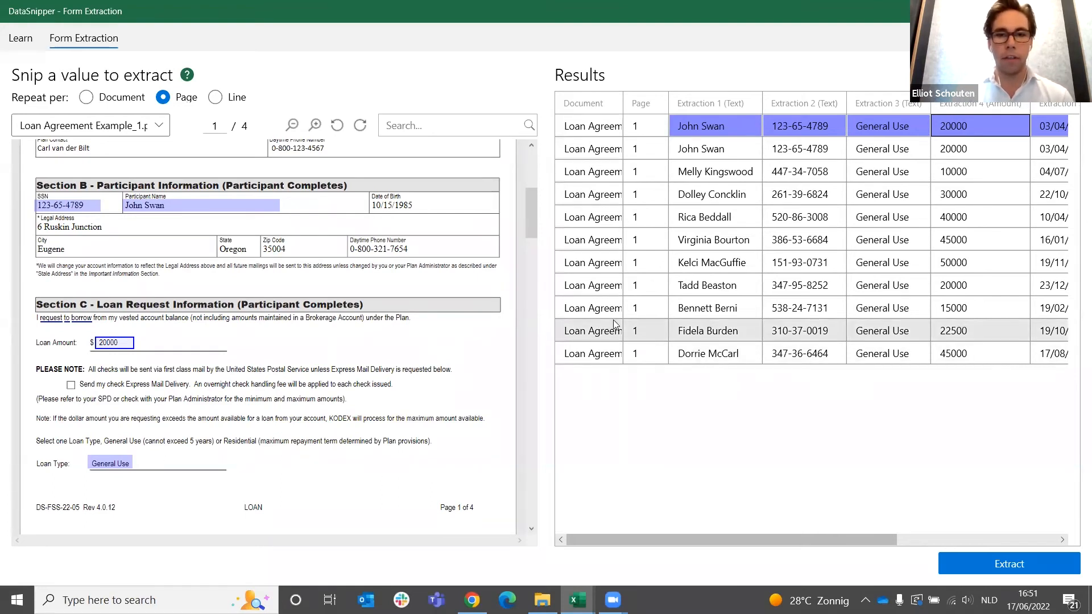
{"action": "scroll", "coordinate": [302, 356], "scroll_direction": "up", "scroll_amount": 1}
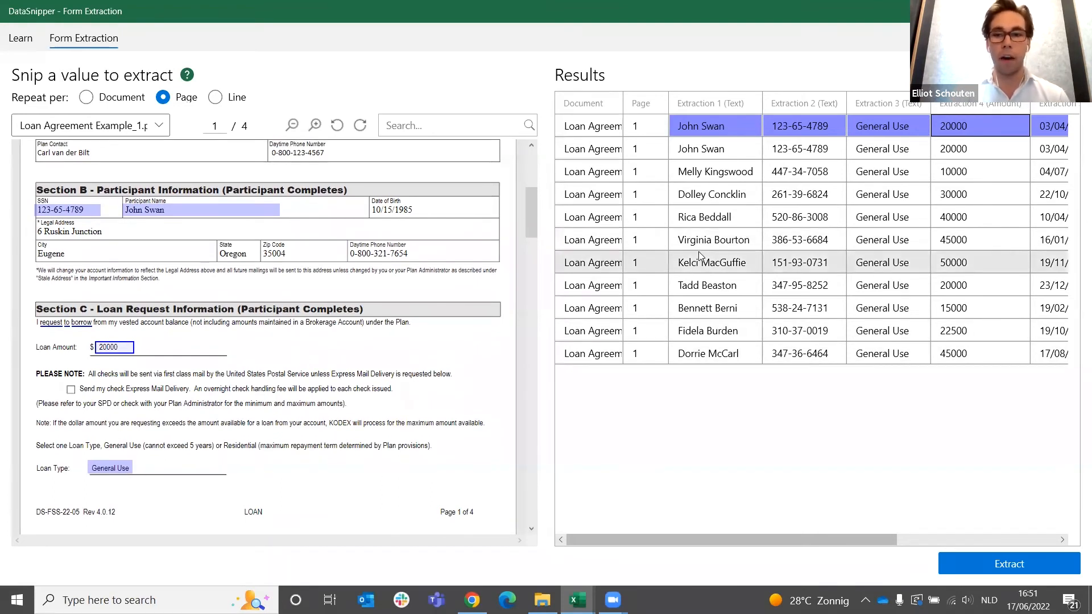
{"action": "left_click", "coordinate": [979, 565]}
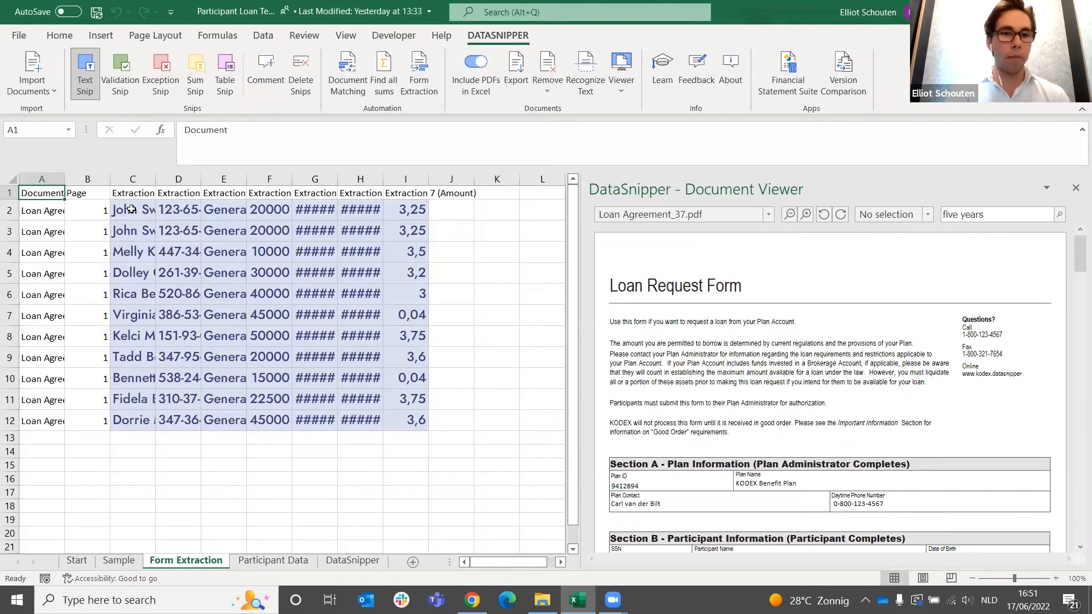
Step: Copy the ten loan agreement rows, C3:I12, from the Form Extraction sheet into the Participant Data sheet starting at C14
{"action": "left_click_drag", "start_coordinate": [148, 230], "coordinate": [413, 424]}
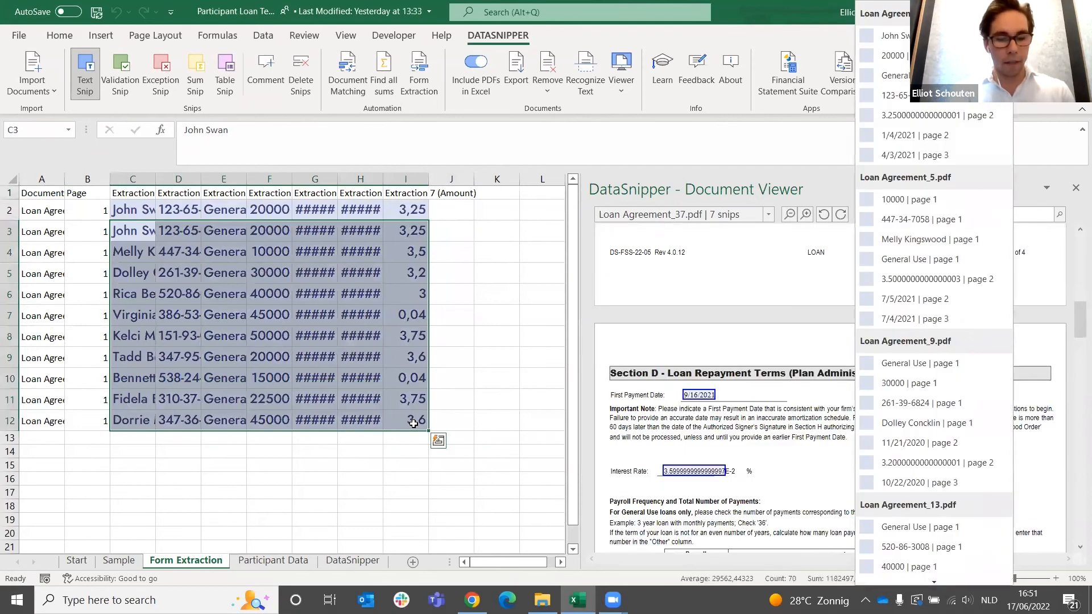
{"action": "key", "text": "ctrl+c"}
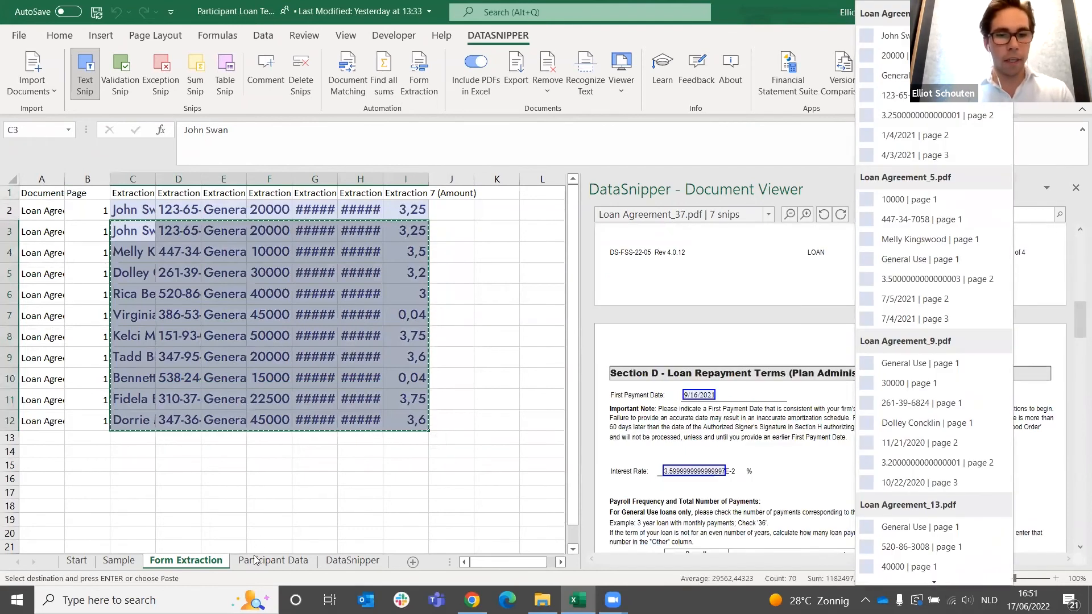
{"action": "left_click", "coordinate": [273, 561]}
{"action": "left_click", "coordinate": [136, 482]}
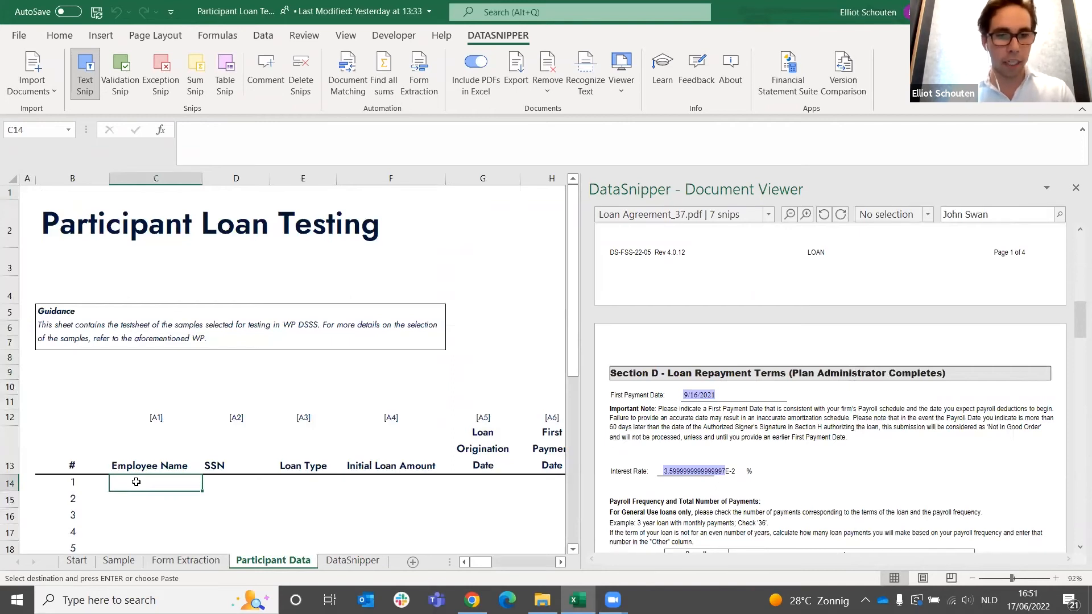
{"action": "key", "text": "ctrl+v"}
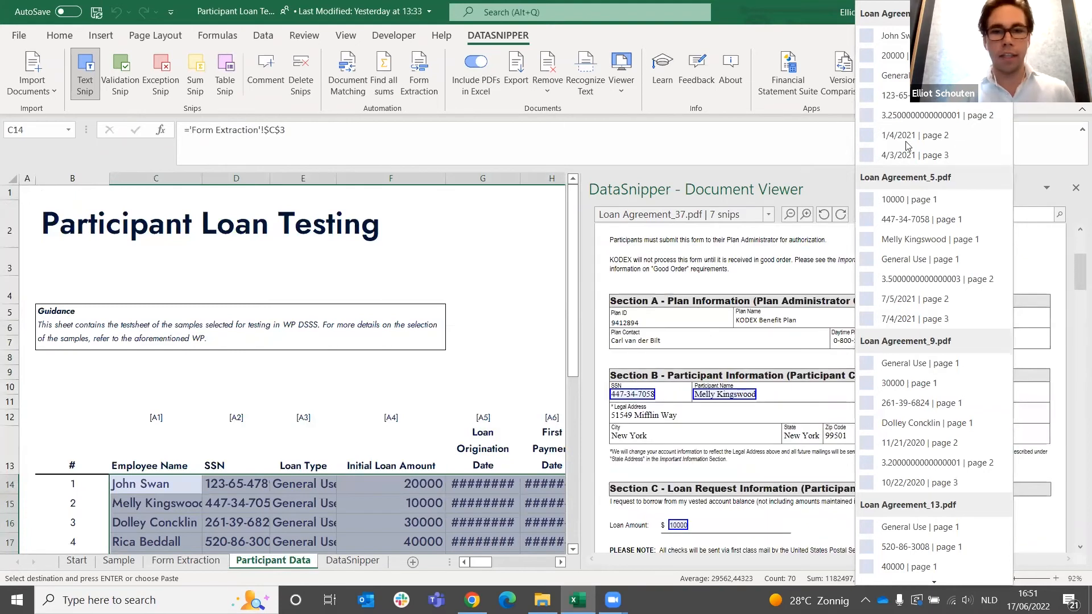
Step: Check the Maturity Date formulas for the first two participants against the loan data on the Participant Data sheet
{"action": "scroll", "coordinate": [428, 390], "scroll_direction": "right", "scroll_amount": 3}
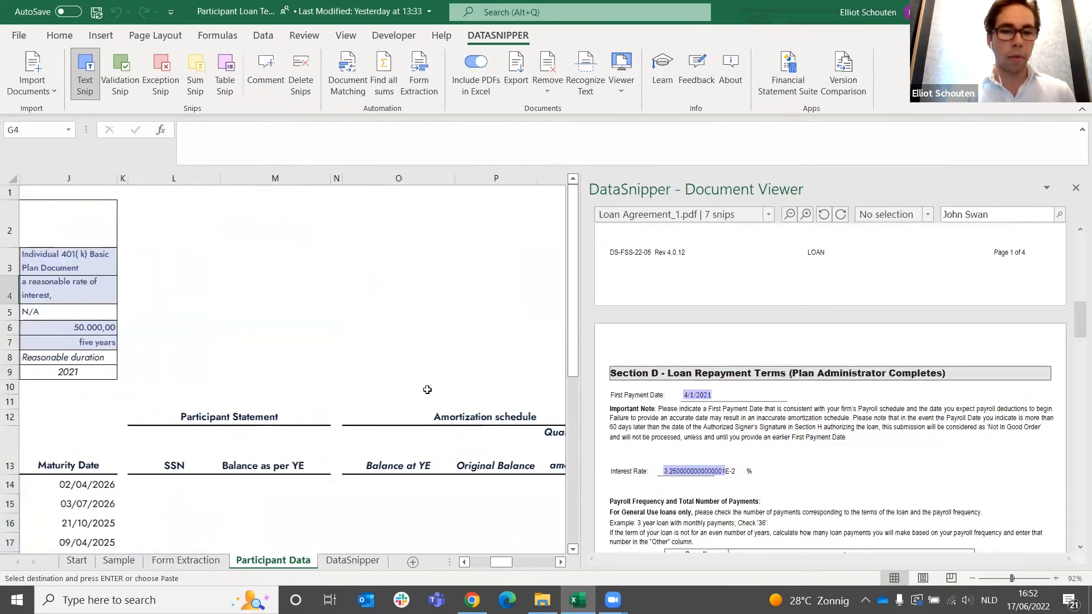
{"action": "left_click", "coordinate": [73, 484]}
{"action": "left_click", "coordinate": [71, 501]}
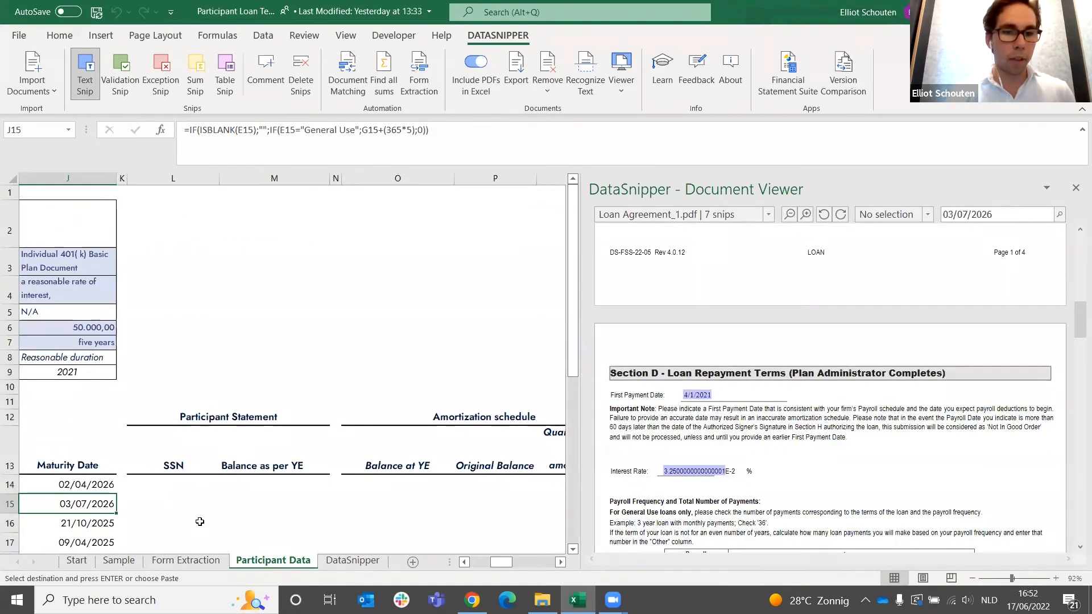
{"action": "scroll", "coordinate": [199, 522], "scroll_direction": "left", "scroll_amount": 3}
{"action": "scroll", "coordinate": [199, 522], "scroll_direction": "right", "scroll_amount": 9}
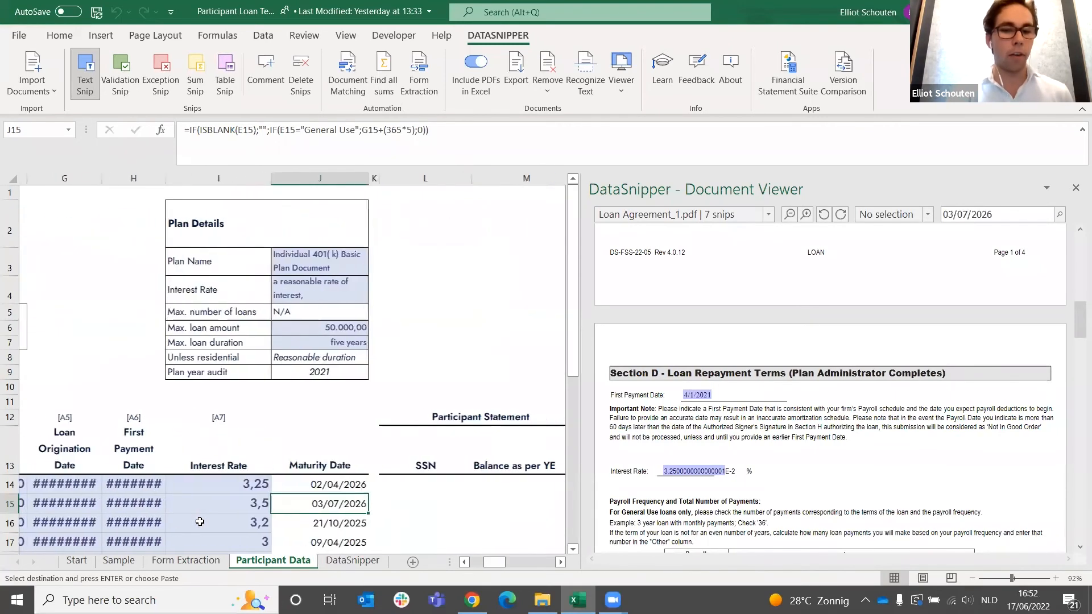
{"action": "scroll", "coordinate": [121, 490], "scroll_direction": "left", "scroll_amount": 9}
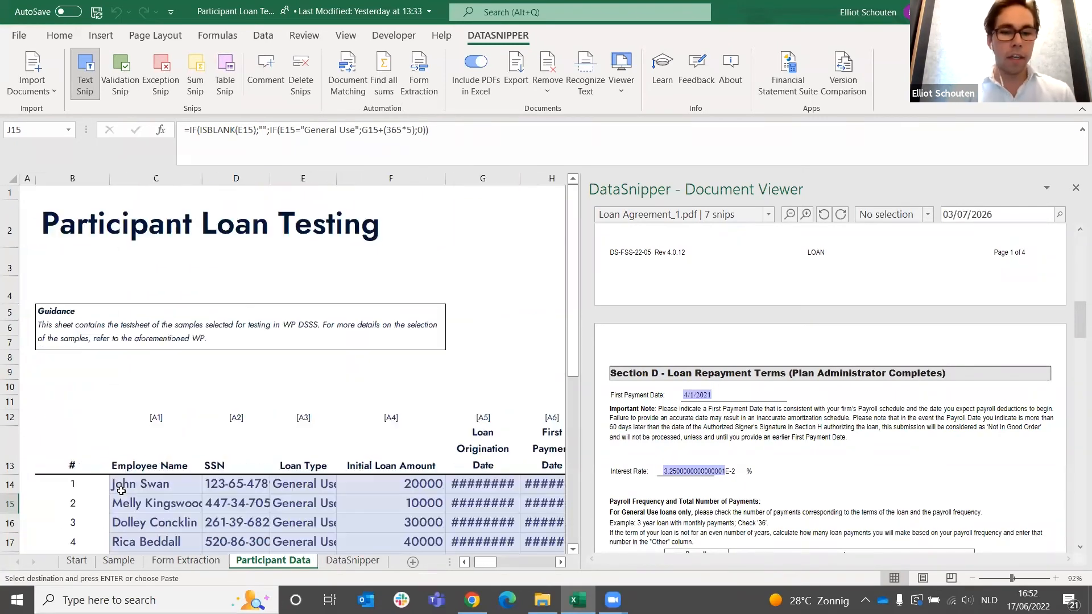
Step: Autofit the Loan Origination Date and First Payment Date columns, G and H, to their contents
{"action": "double_click", "coordinate": [523, 178]}
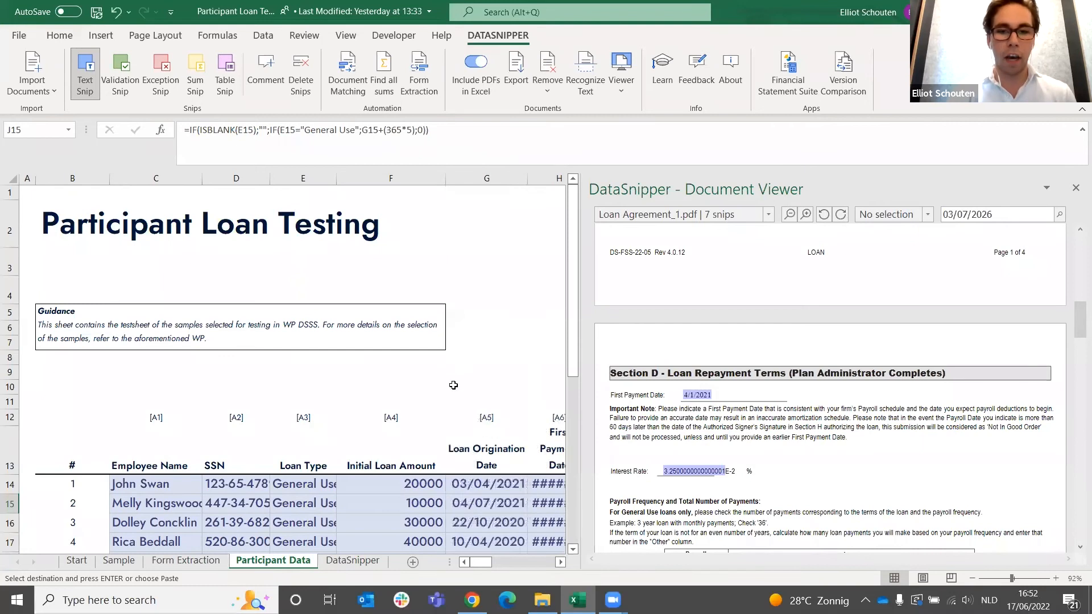
{"action": "scroll", "coordinate": [355, 299], "scroll_direction": "right", "scroll_amount": 3}
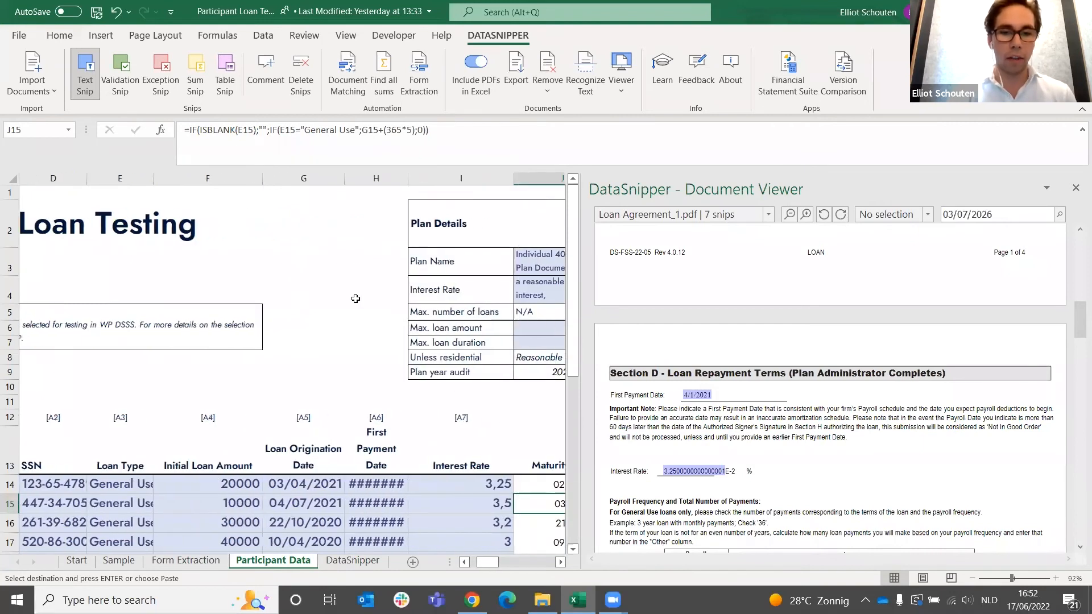
{"action": "double_click", "coordinate": [408, 179]}
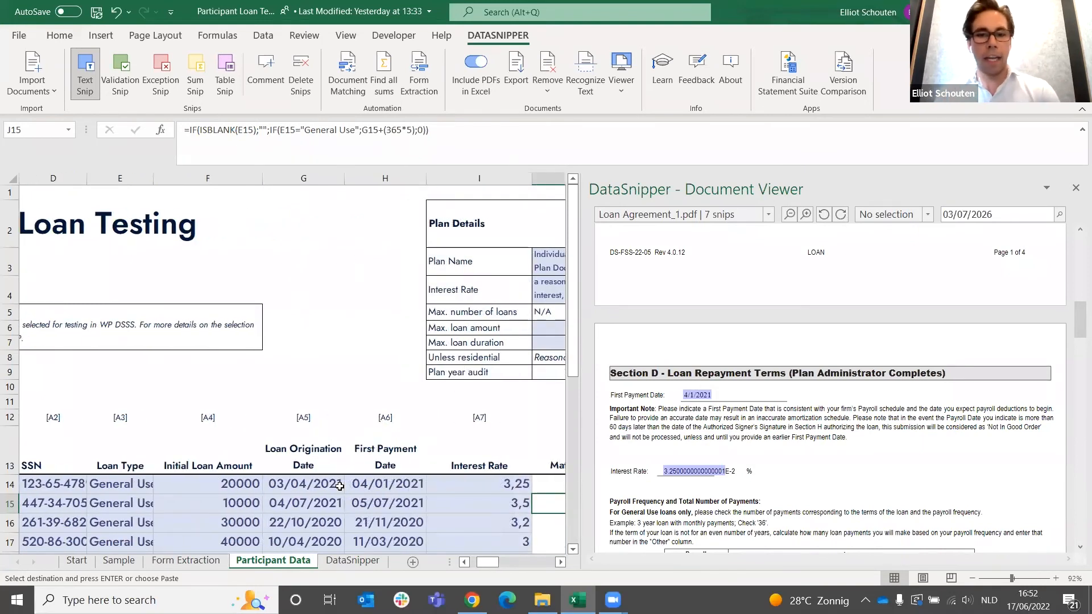
Step: Open Document Matching for the Participant Data sheet and bring up its Participant Statement matching setup
{"action": "scroll", "coordinate": [340, 487], "scroll_direction": "right", "scroll_amount": 6}
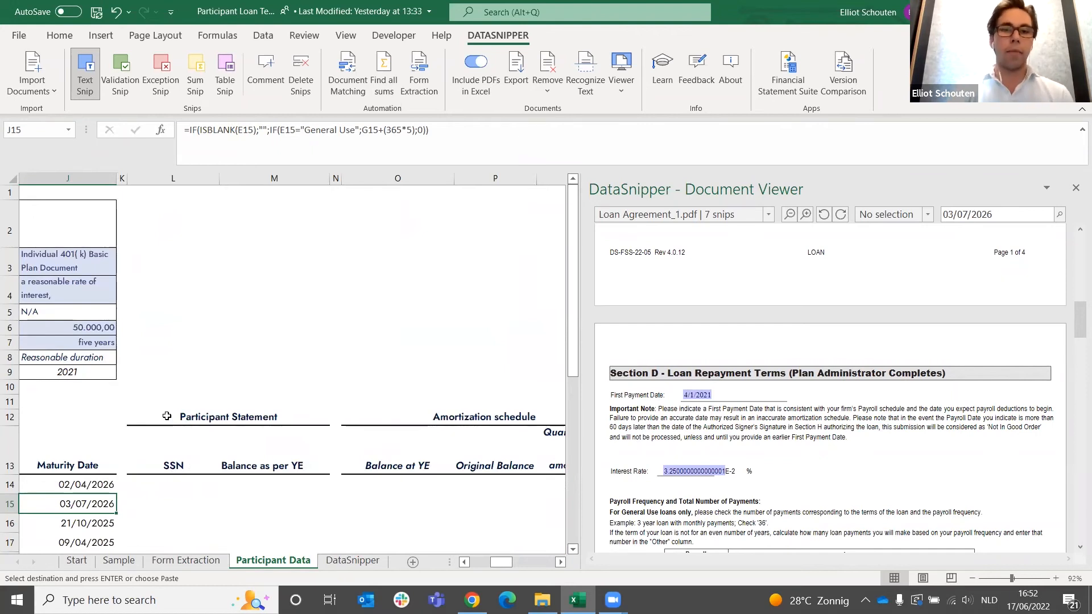
{"action": "left_click", "coordinate": [348, 74]}
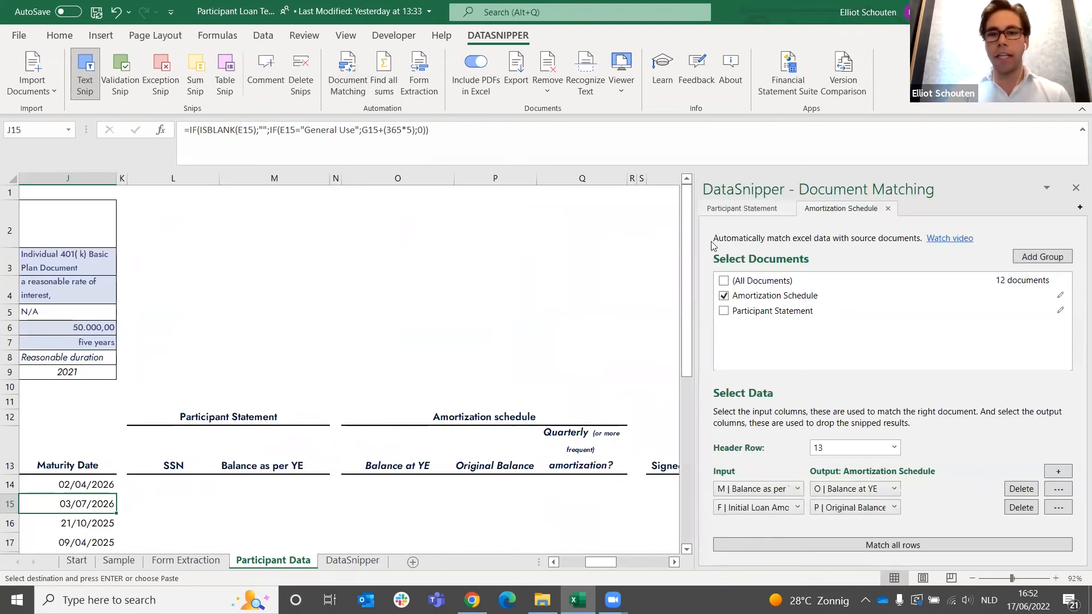
{"action": "left_click", "coordinate": [734, 211]}
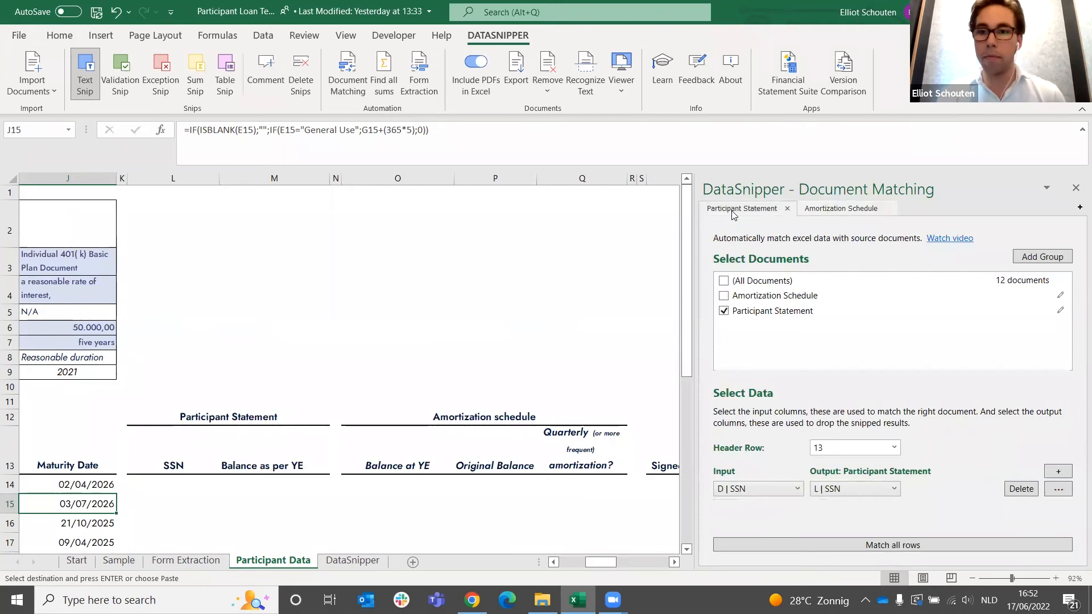
{"action": "left_click", "coordinate": [847, 210]}
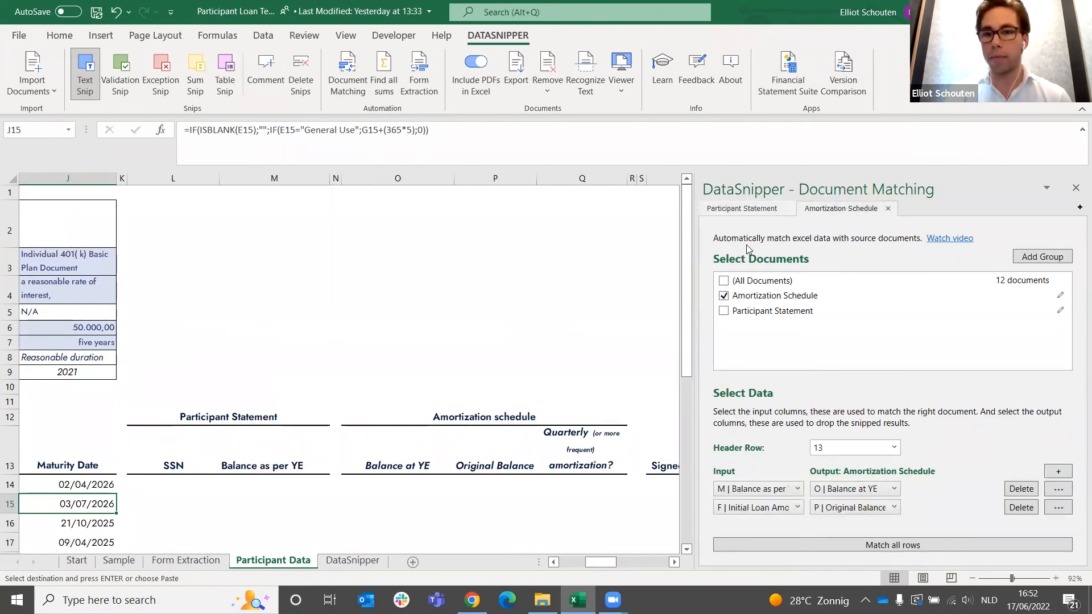
{"action": "left_click", "coordinate": [752, 212]}
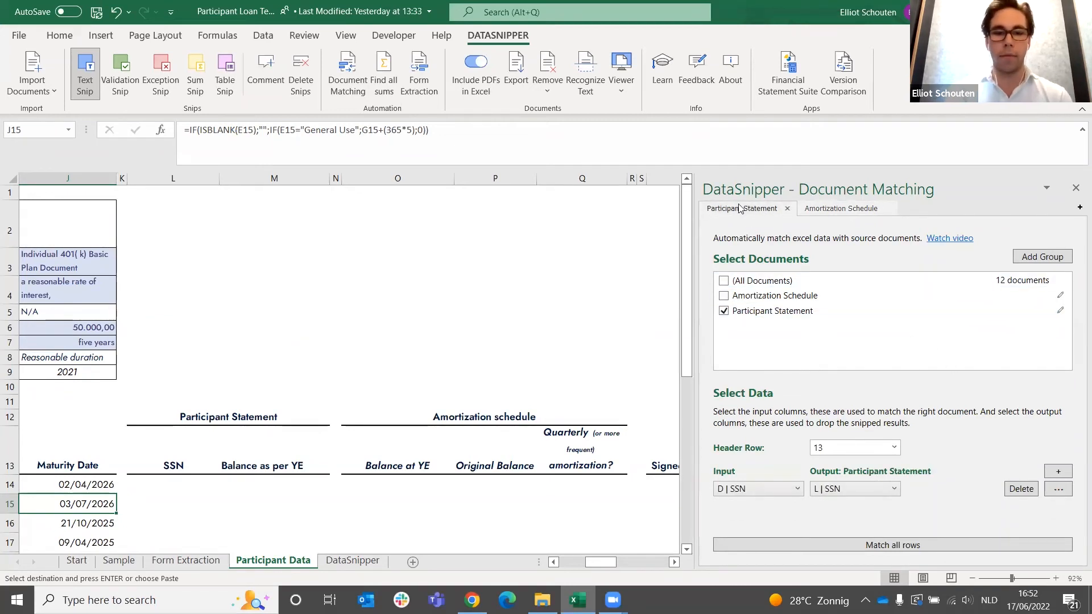
{"action": "left_click", "coordinate": [813, 209]}
{"action": "left_click", "coordinate": [745, 210]}
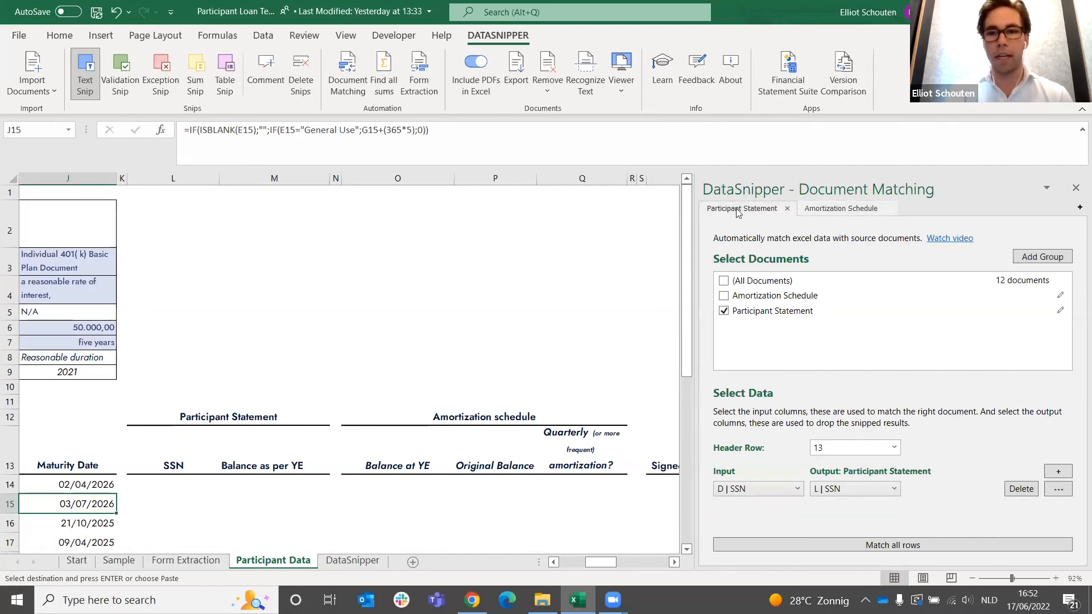
Step: Start importing documents into the Participant Statement group and open the Participant Statements folder
{"action": "left_click", "coordinate": [1060, 311]}
{"action": "left_click", "coordinate": [432, 454]}
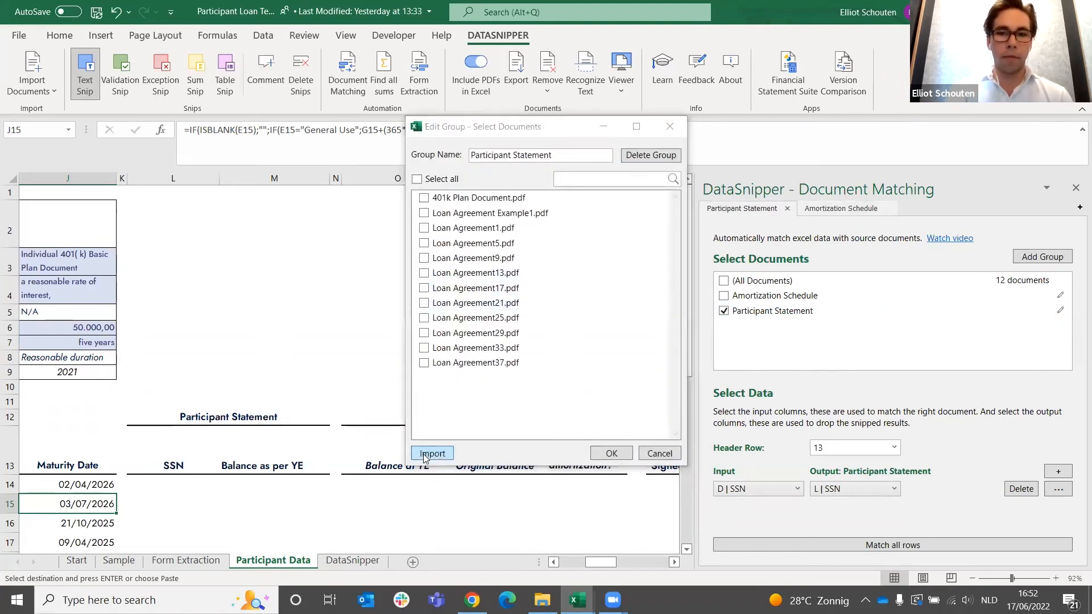
{"action": "left_click", "coordinate": [561, 177]}
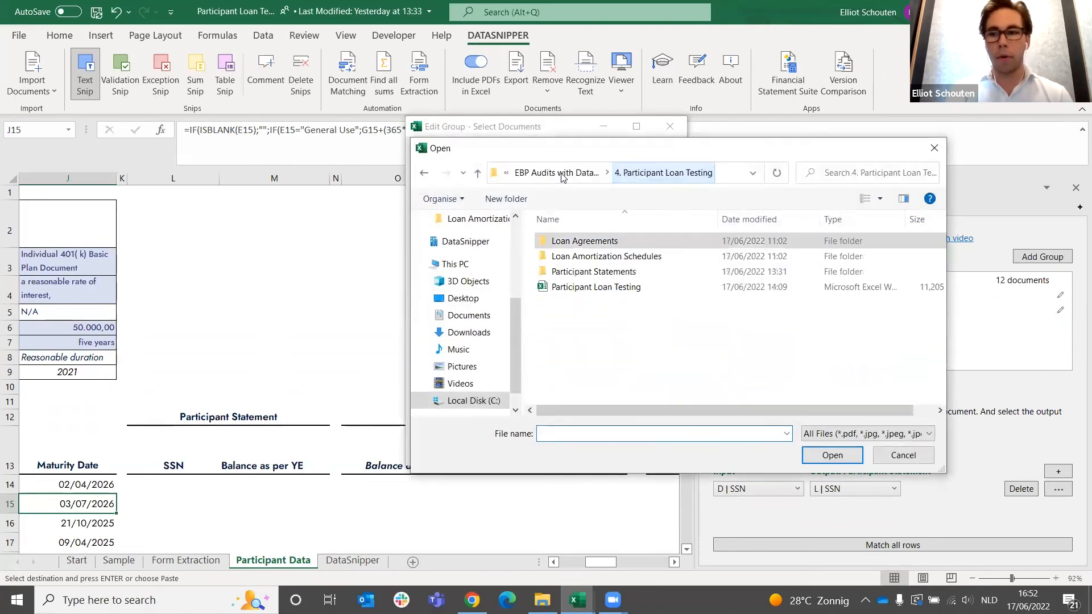
{"action": "left_click", "coordinate": [570, 273]}
{"action": "double_click", "coordinate": [569, 275]}
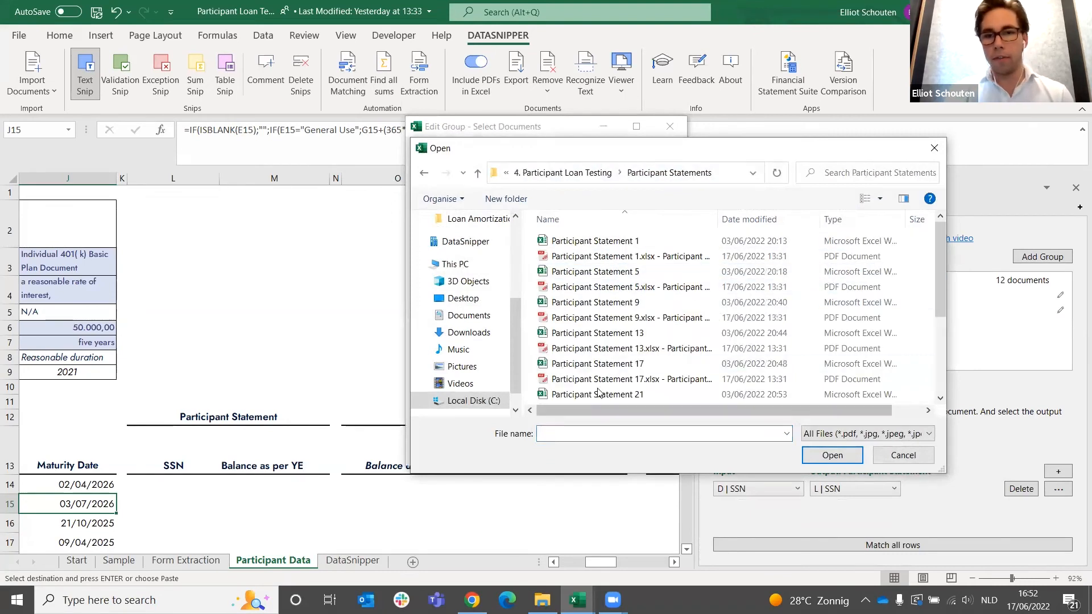
Step: Import the ten Participant Statement Excel files, numbered 1 to 37 in steps of four, and save them in the Participant Statement group
{"action": "left_click", "coordinate": [607, 242]}
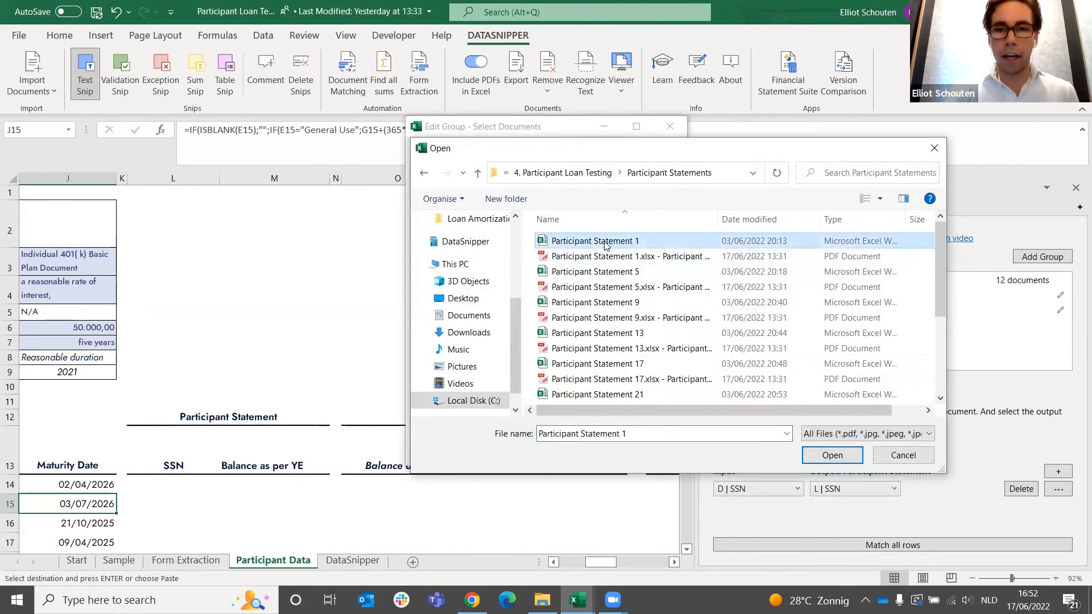
{"action": "left_click", "coordinate": [594, 272], "text": "ctrl"}
{"action": "left_click", "coordinate": [583, 303], "text": "ctrl"}
{"action": "left_click", "coordinate": [572, 334], "text": "ctrl"}
{"action": "left_click", "coordinate": [566, 364], "text": "ctrl"}
{"action": "left_click", "coordinate": [566, 394], "text": "ctrl"}
{"action": "scroll", "coordinate": [607, 368], "scroll_direction": "down", "scroll_amount": 3}
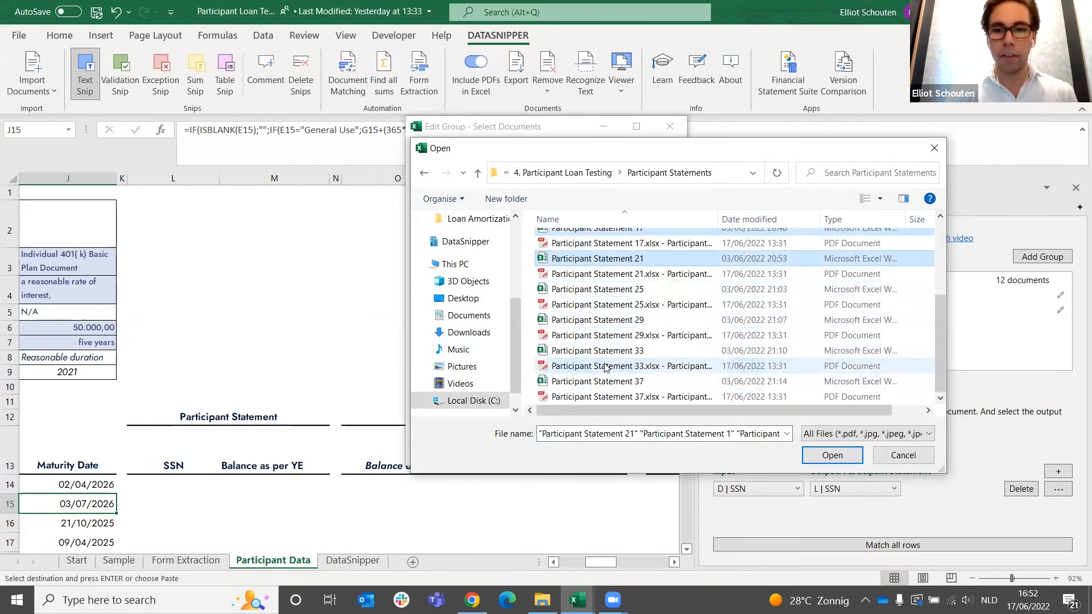
{"action": "left_click", "coordinate": [580, 289], "text": "ctrl"}
{"action": "left_click", "coordinate": [577, 321], "text": "ctrl"}
{"action": "left_click", "coordinate": [566, 351], "text": "ctrl"}
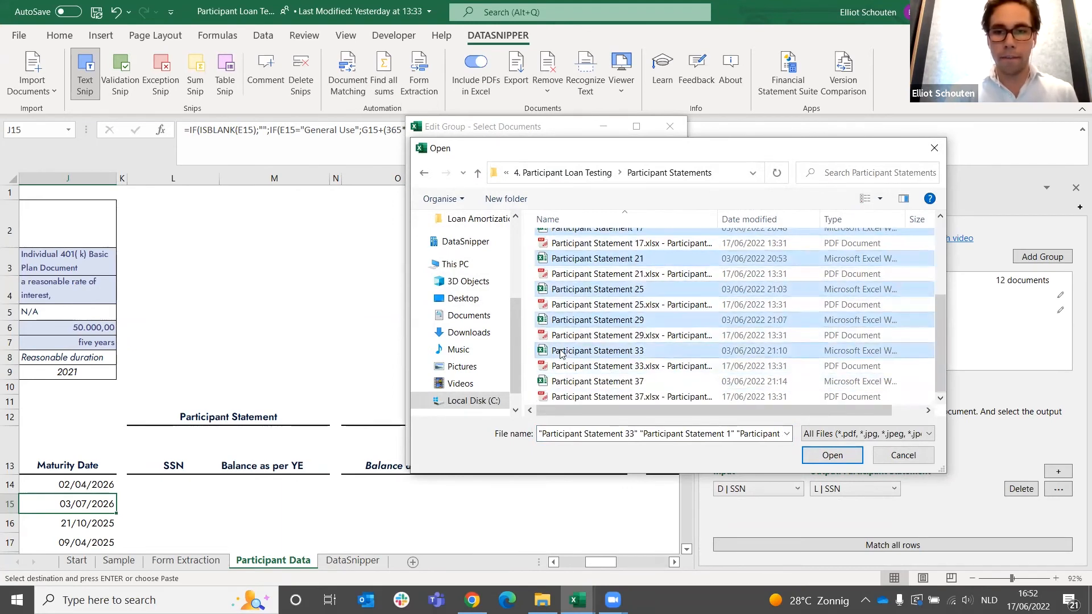
{"action": "left_click", "coordinate": [568, 381], "text": "ctrl"}
{"action": "left_click", "coordinate": [858, 458]}
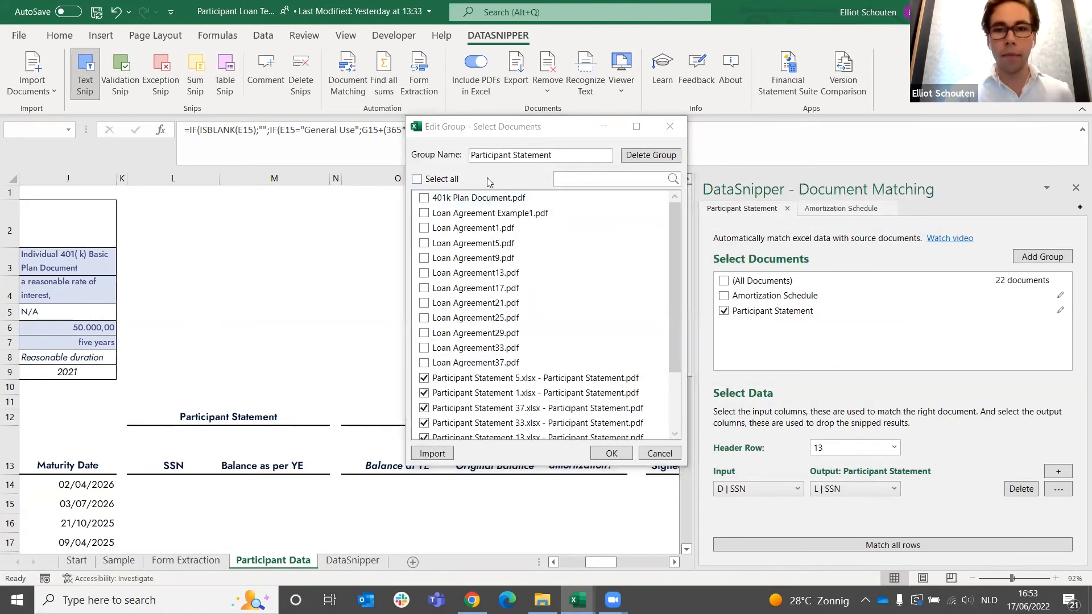
{"action": "left_click", "coordinate": [609, 455]}
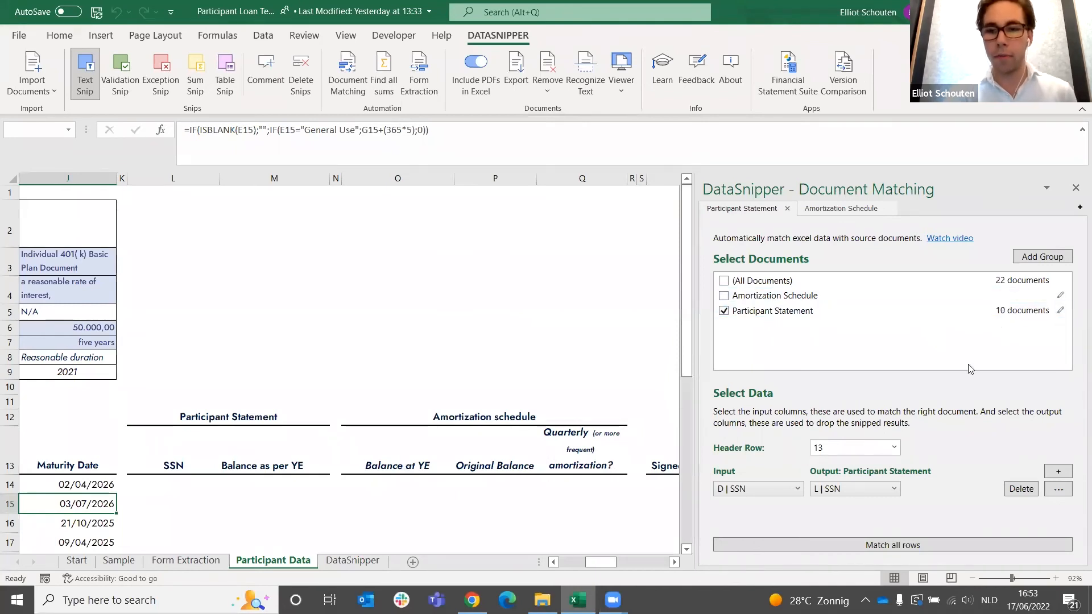
Step: Match all rows of the SSN column against the Participant Statement documents
{"action": "left_click", "coordinate": [848, 539]}
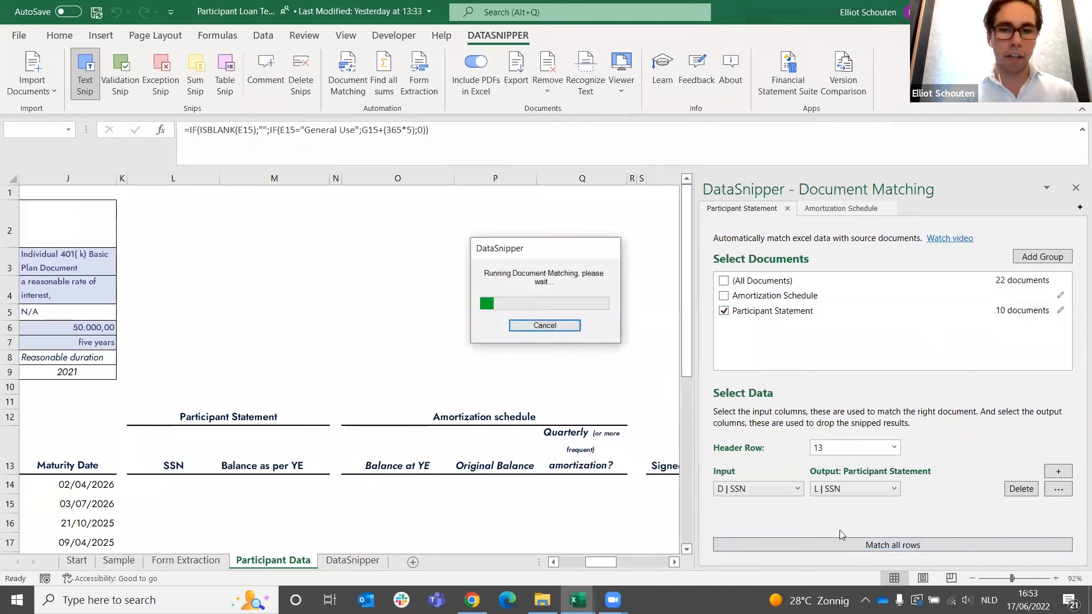
{"action": "left_click", "coordinate": [642, 337]}
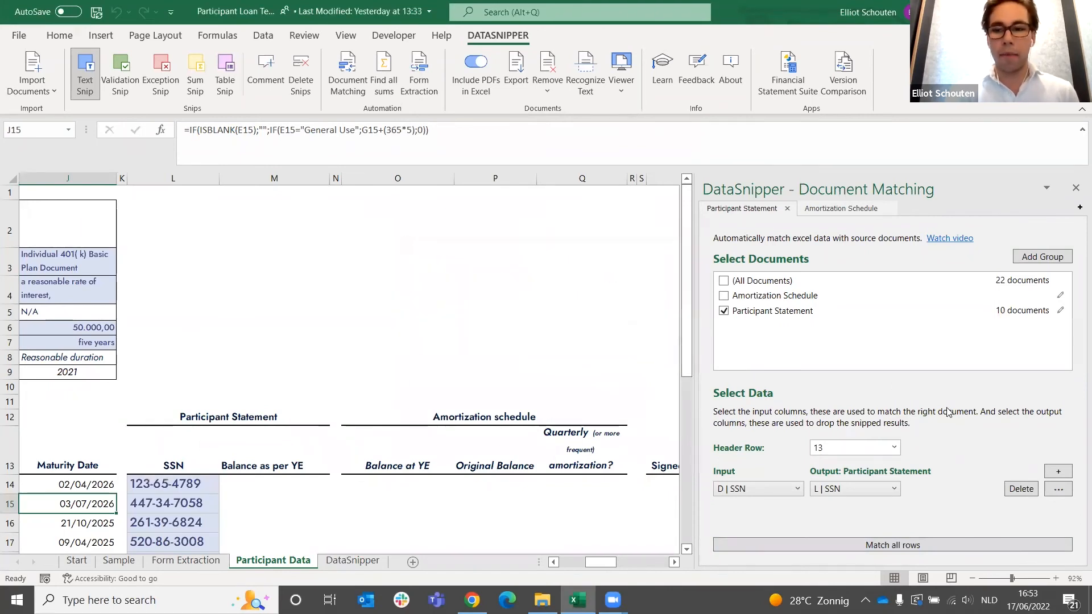
{"action": "scroll", "coordinate": [268, 341], "scroll_direction": "down", "scroll_amount": 1}
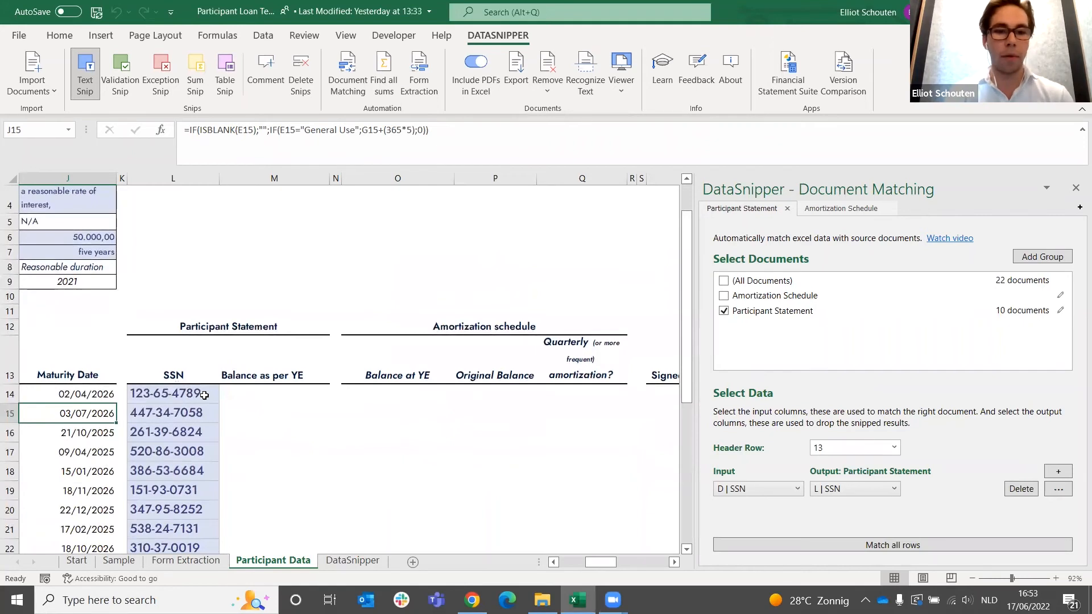
Step: Snip the Liabilities amount 16,254.67 from the first participant's statement into Balance as per YE, cell M14
{"action": "left_click", "coordinate": [256, 394]}
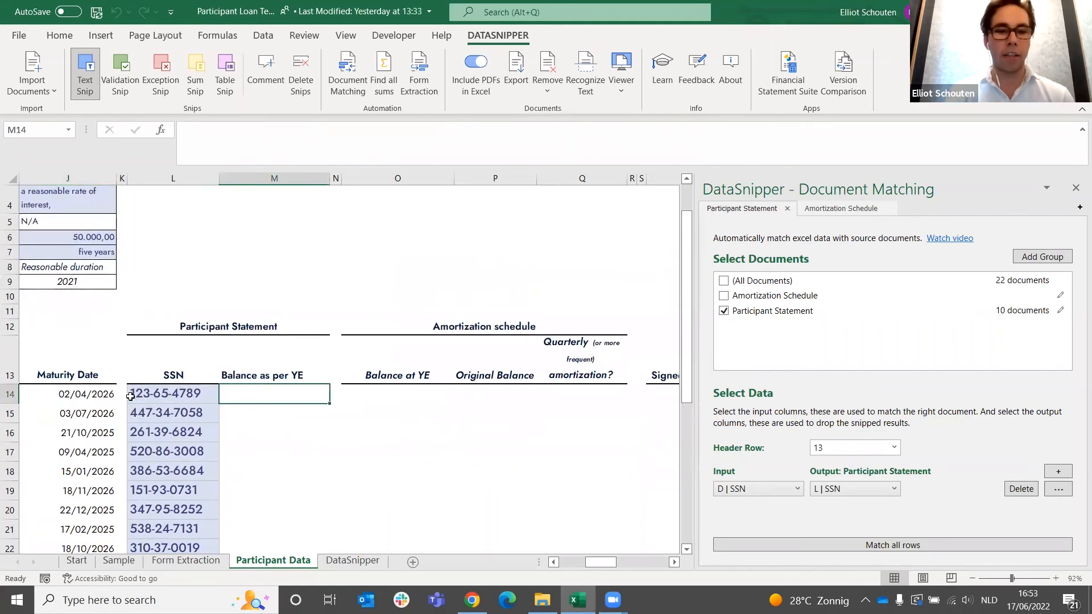
{"action": "left_click", "coordinate": [200, 392]}
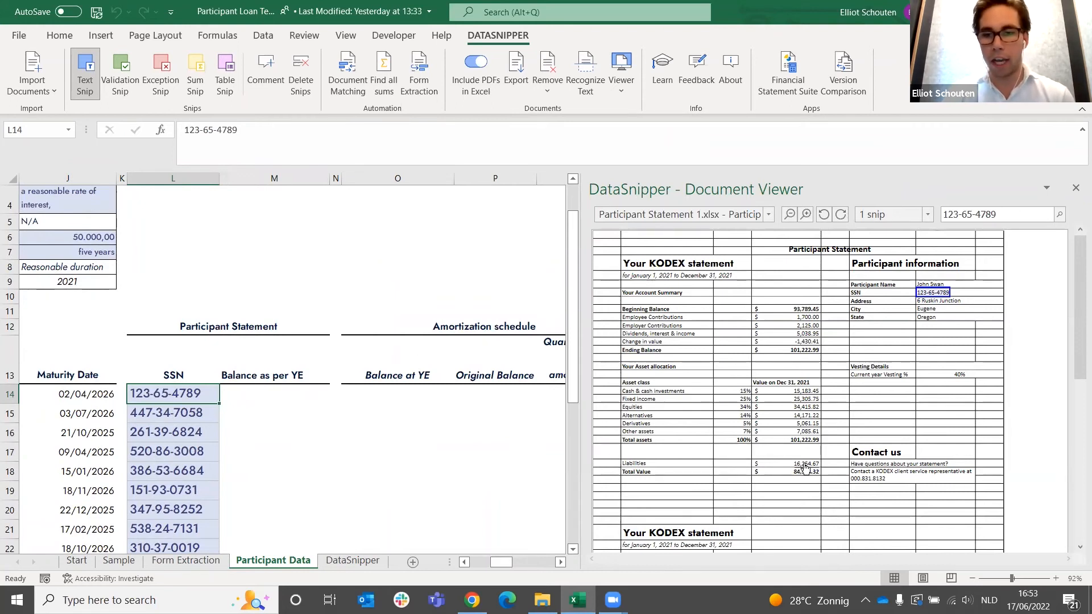
{"action": "key", "text": "Right"}
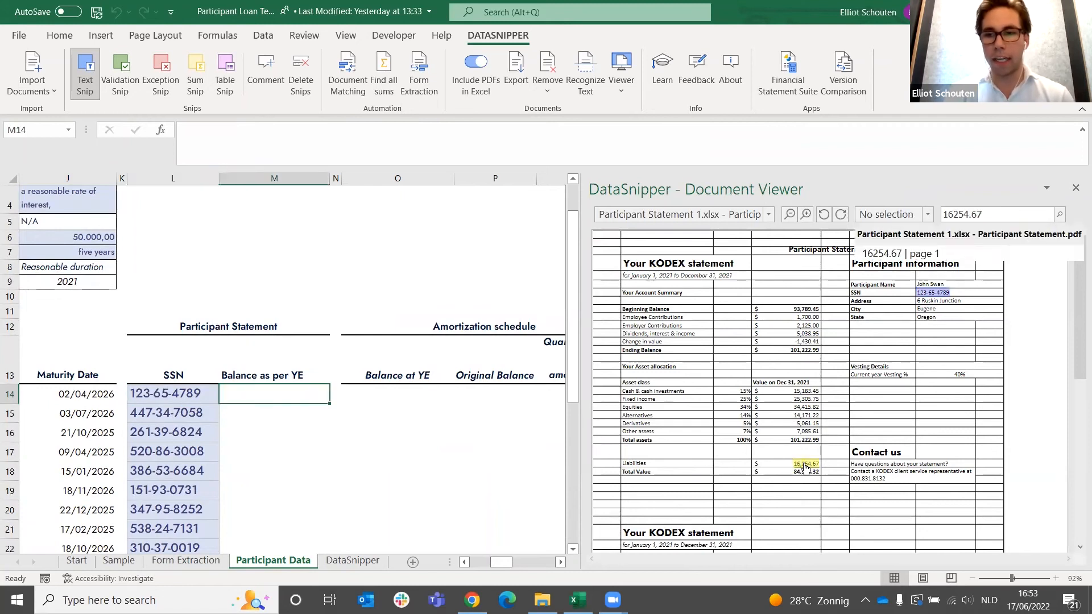
{"action": "right_click", "coordinate": [805, 468]}
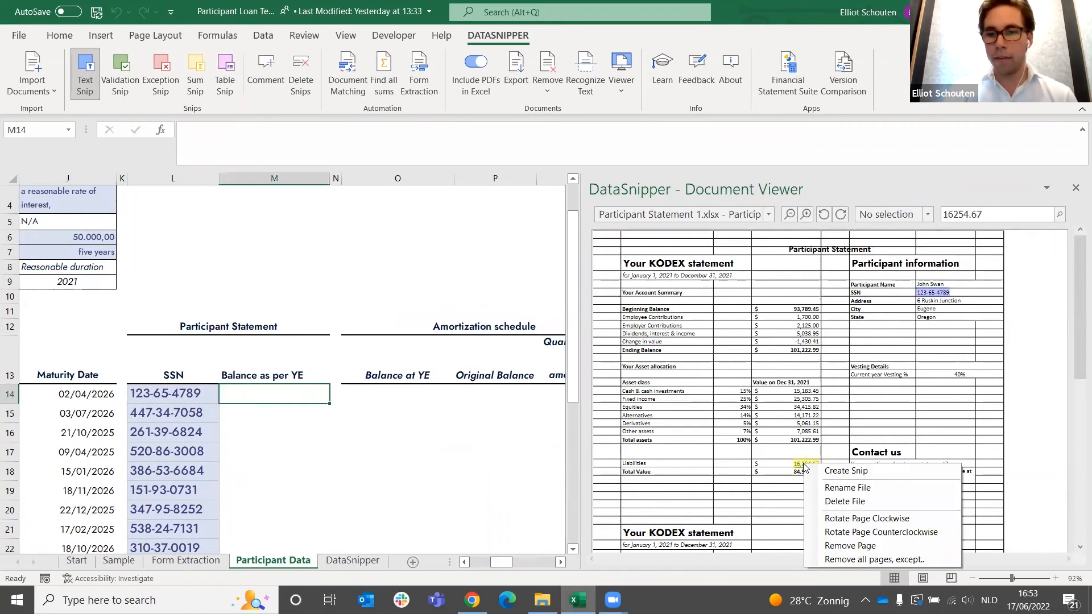
{"action": "left_click", "coordinate": [831, 473]}
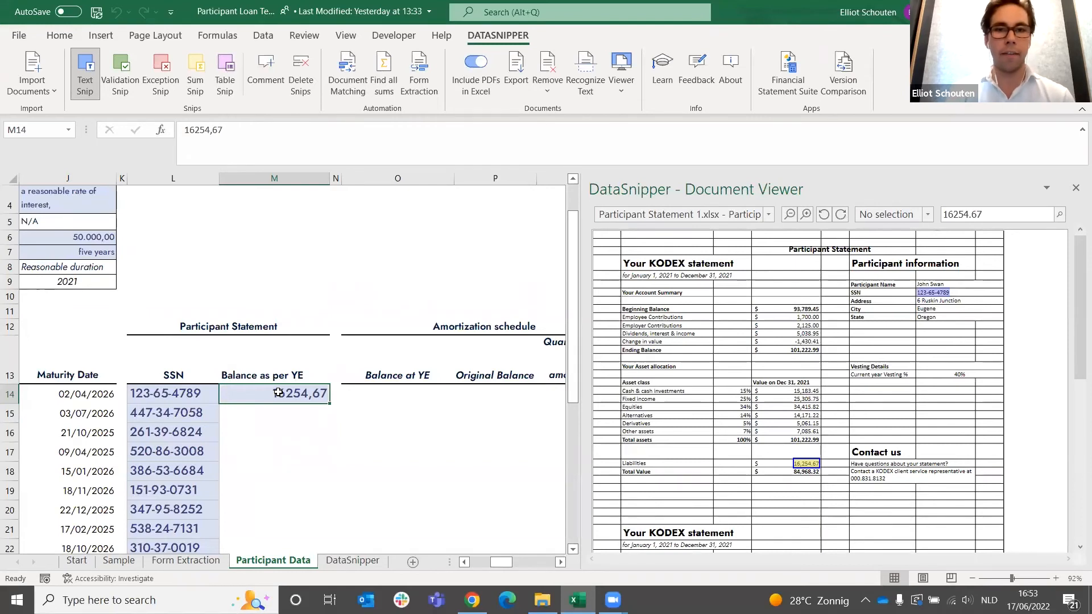
Step: Import all ten PDFs from the Loan Amortization Schedules folder into the Amortization Schedule group of Document Matching
{"action": "left_click", "coordinate": [348, 54]}
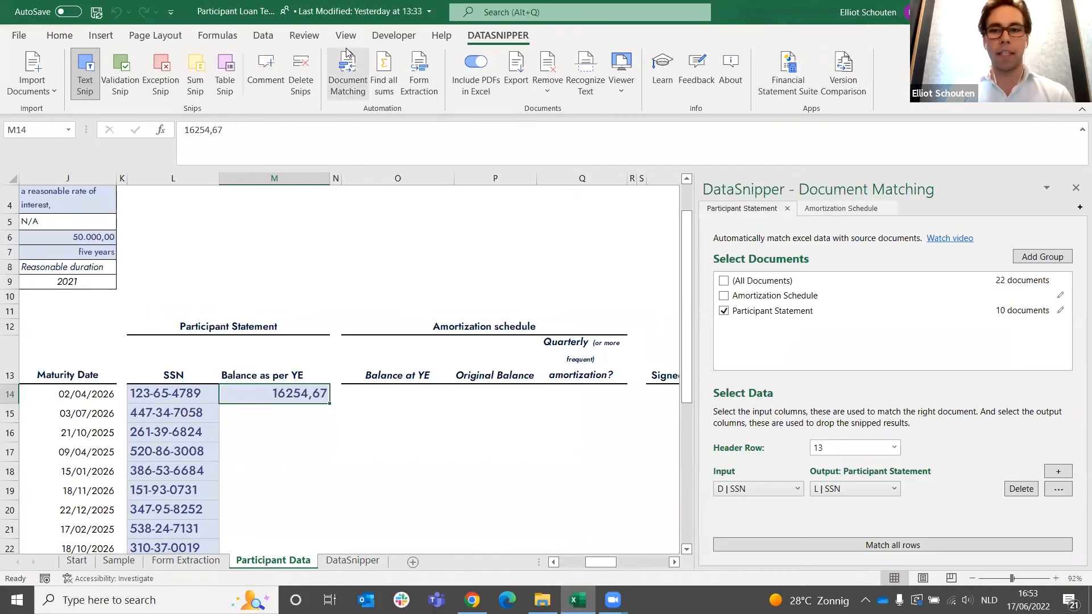
{"action": "left_click", "coordinate": [836, 212]}
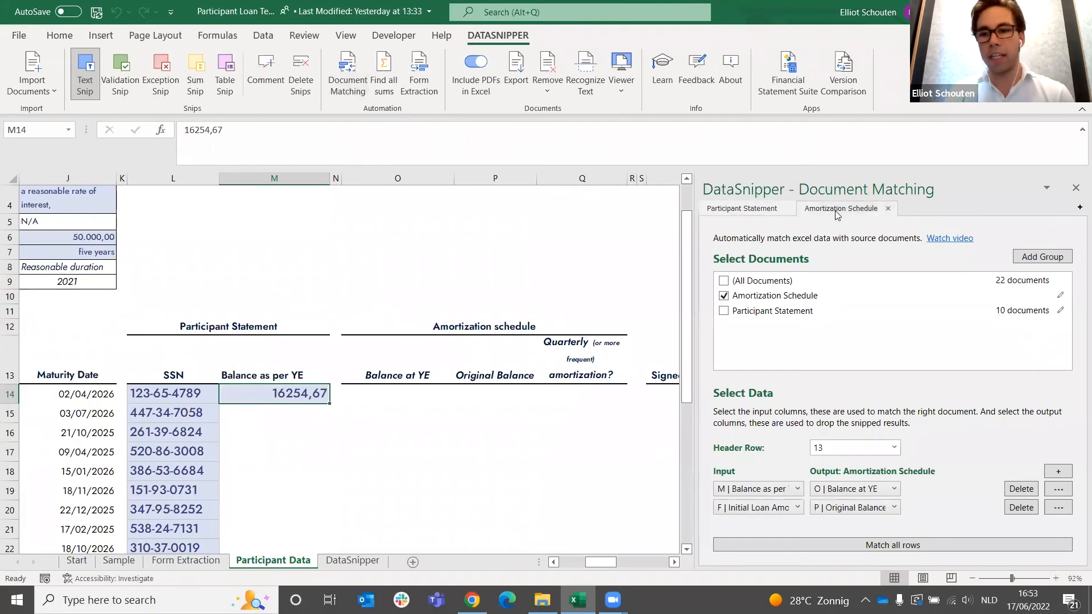
{"action": "left_click", "coordinate": [1060, 297]}
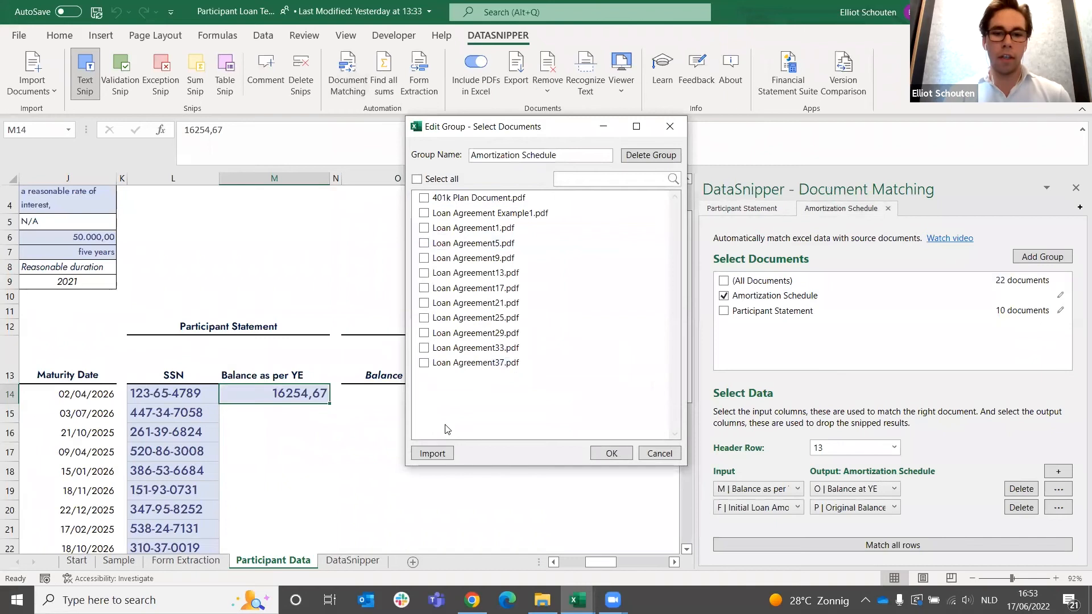
{"action": "left_click", "coordinate": [444, 455]}
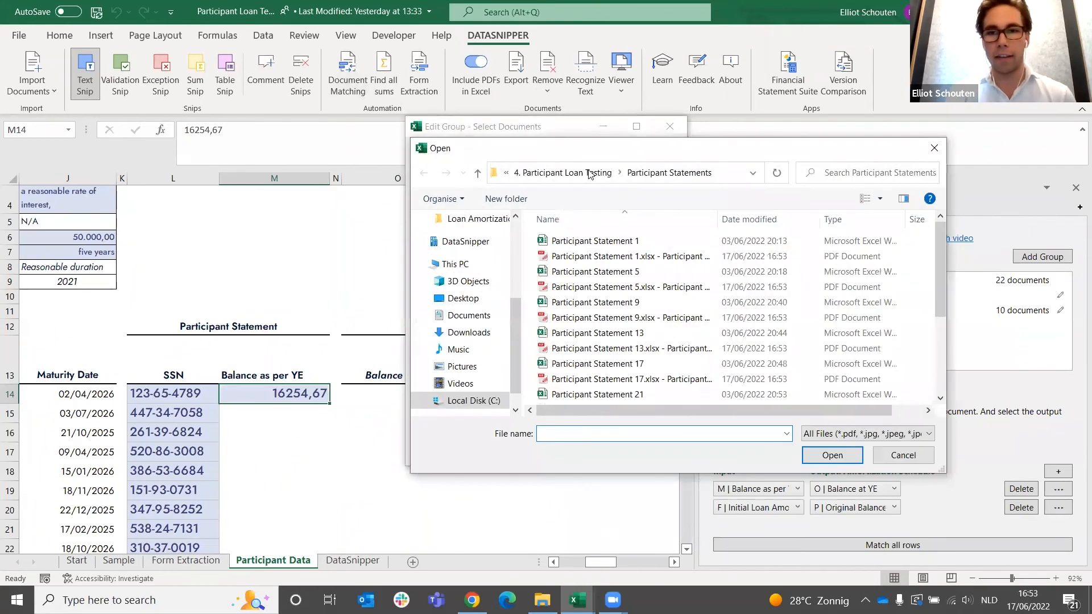
{"action": "left_click", "coordinate": [589, 174]}
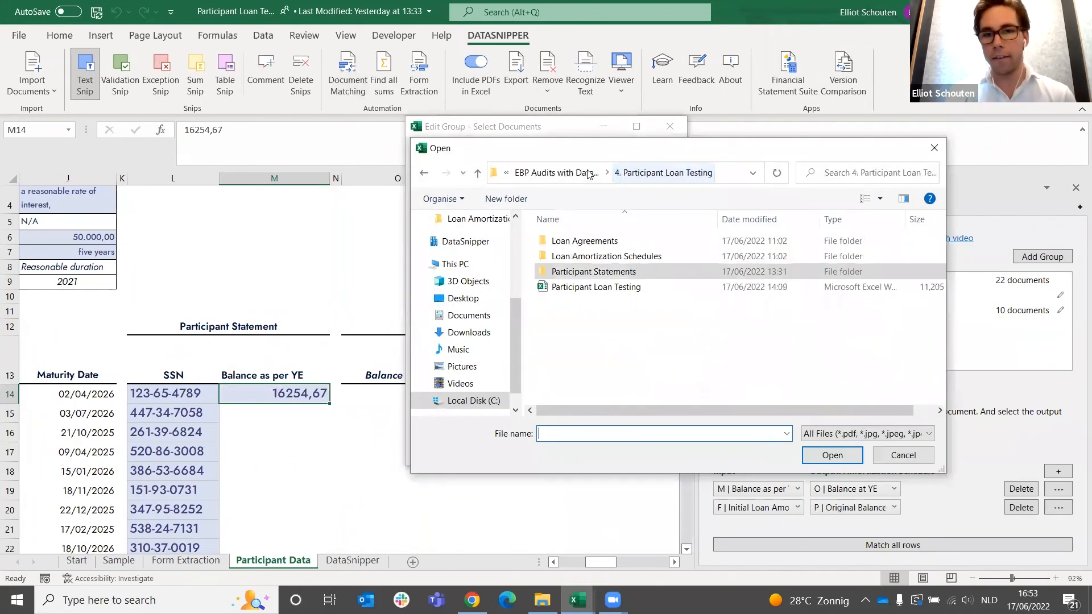
{"action": "double_click", "coordinate": [597, 257]}
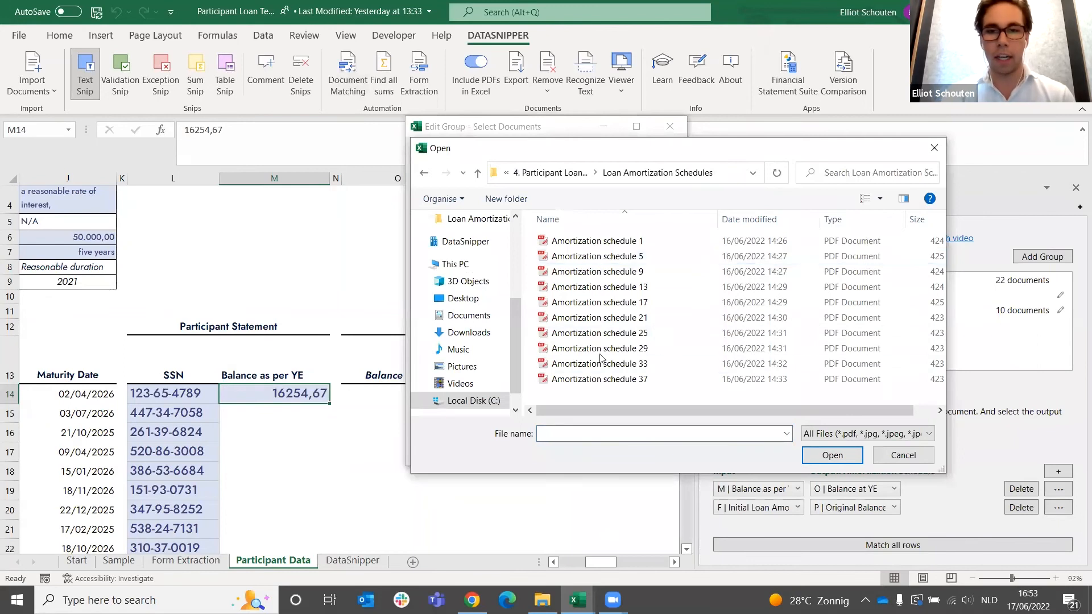
{"action": "key", "text": "ctrl+a"}
{"action": "left_click", "coordinate": [833, 455]}
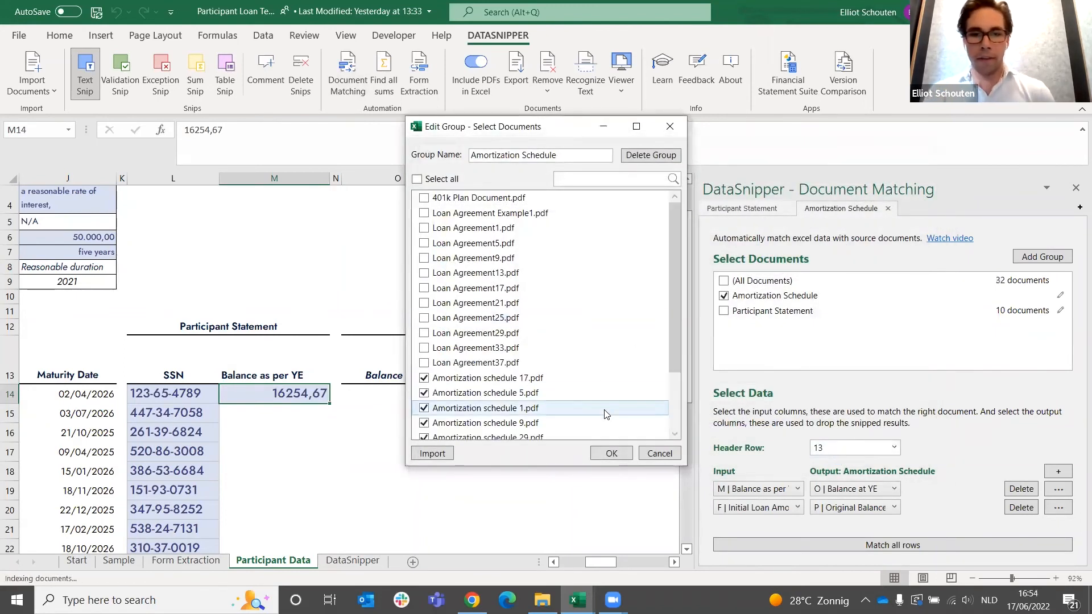
{"action": "left_click", "coordinate": [614, 452]}
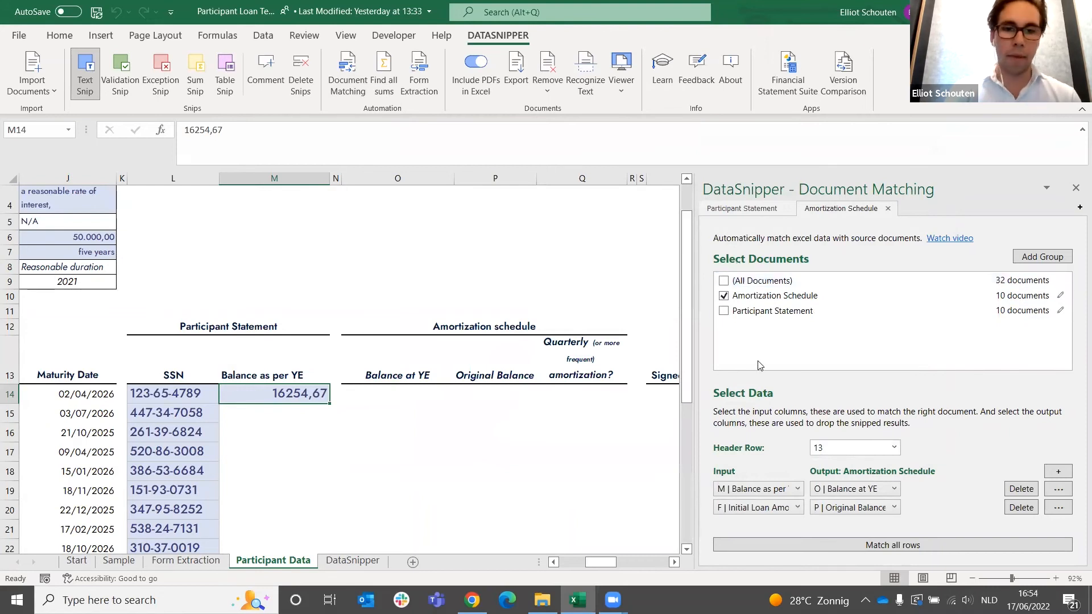
Step: Snip the Liabilities amount 9,076.57 from the second participant's statement into Balance as per YE, cell M15
{"action": "left_click", "coordinate": [257, 412]}
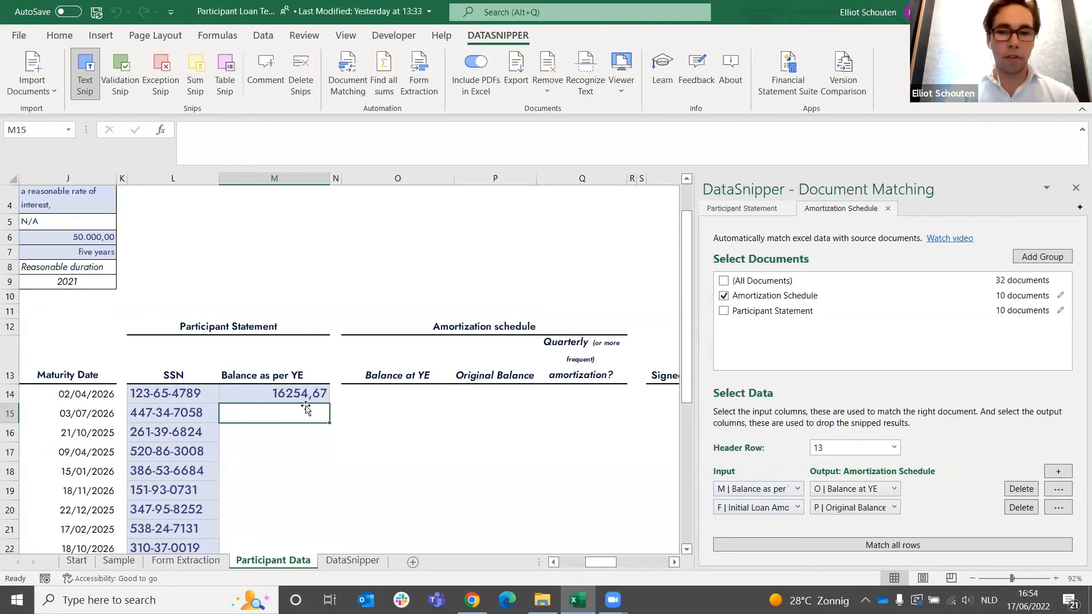
{"action": "left_click", "coordinate": [174, 406]}
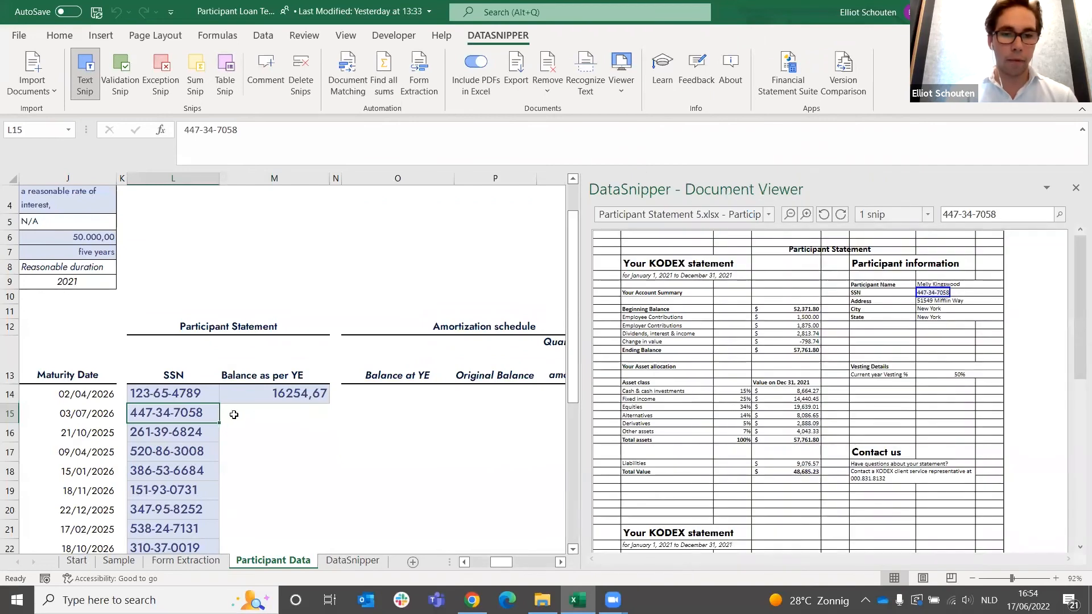
{"action": "left_click", "coordinate": [235, 414]}
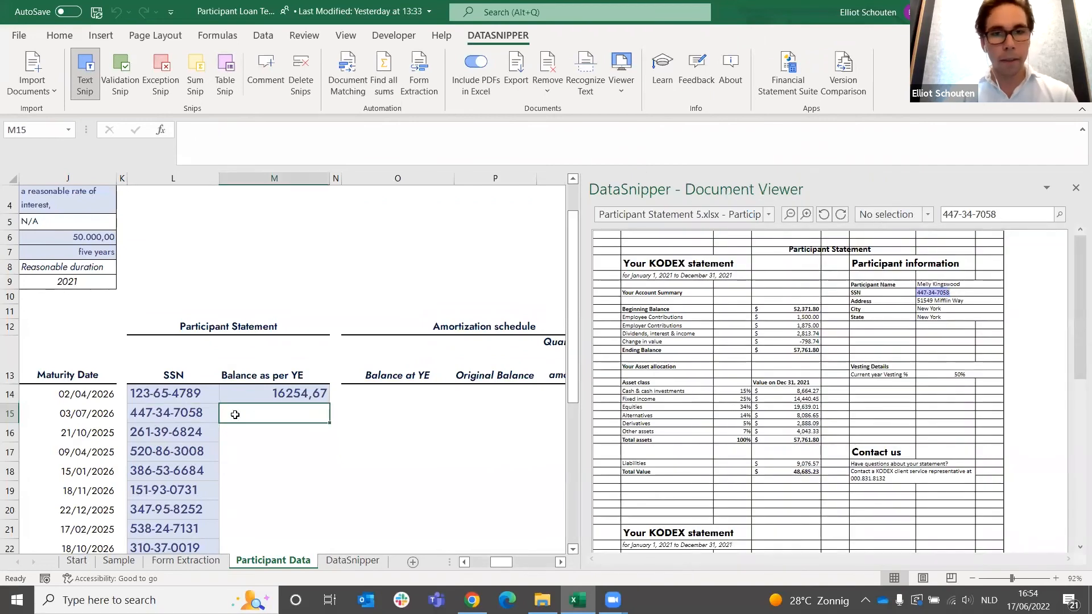
{"action": "right_click", "coordinate": [808, 468]}
{"action": "left_click", "coordinate": [819, 471]}
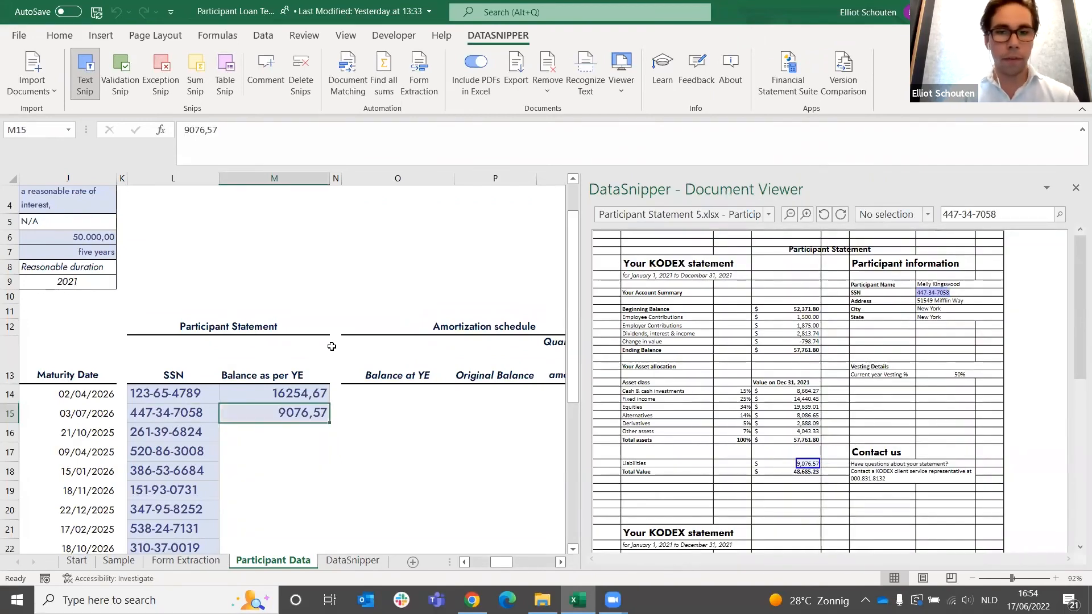
Step: Snip the Liabilities amount 22,942.08 from the third participant's statement into Balance as per YE, cell M16
{"action": "left_click", "coordinate": [194, 433]}
{"action": "left_click", "coordinate": [239, 434]}
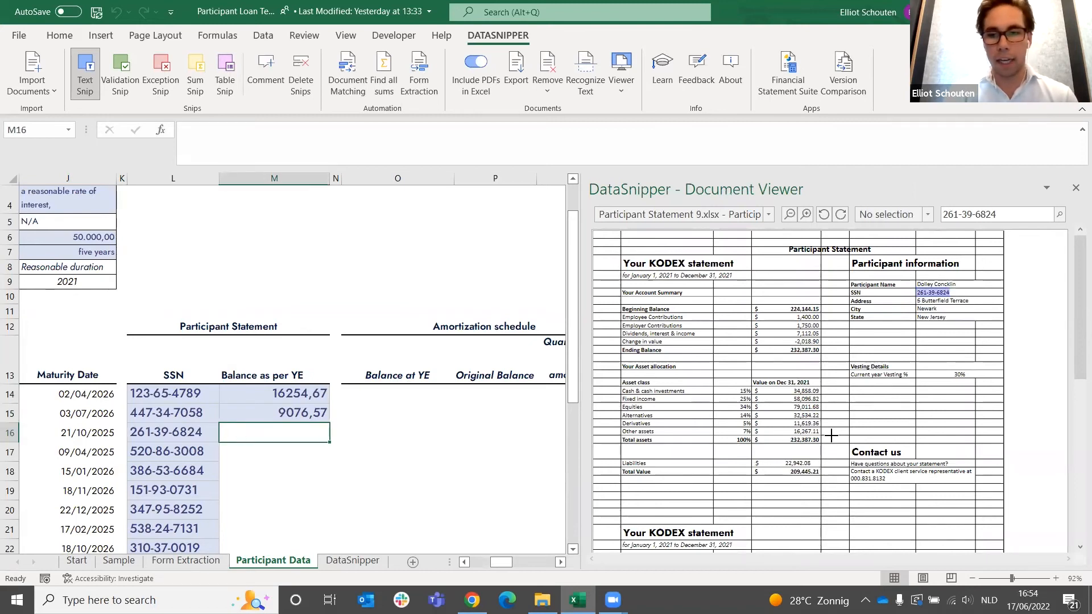
{"action": "right_click", "coordinate": [796, 468]}
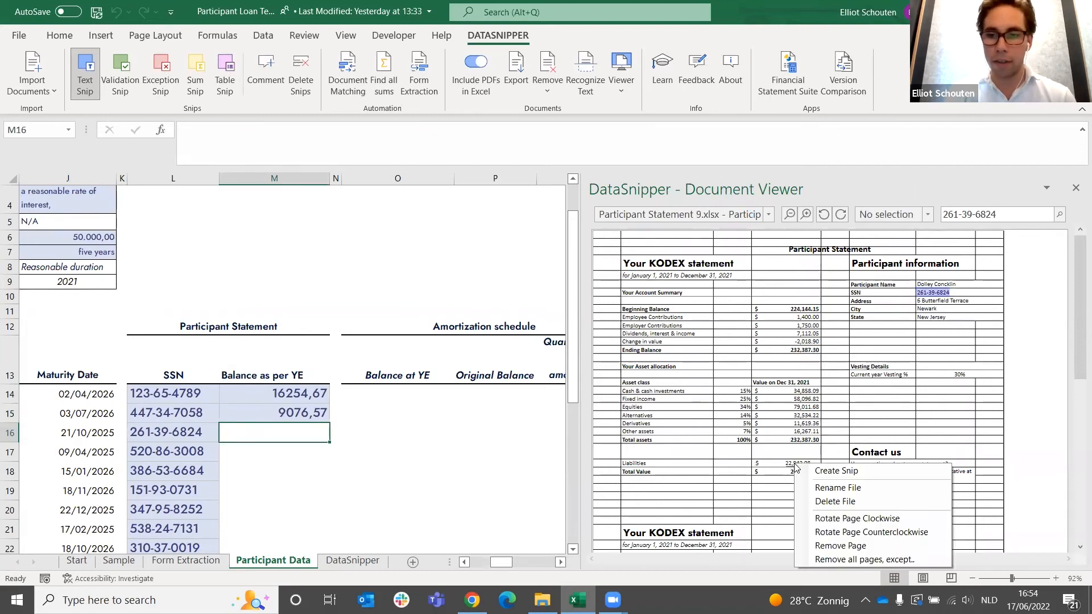
{"action": "left_click", "coordinate": [819, 471]}
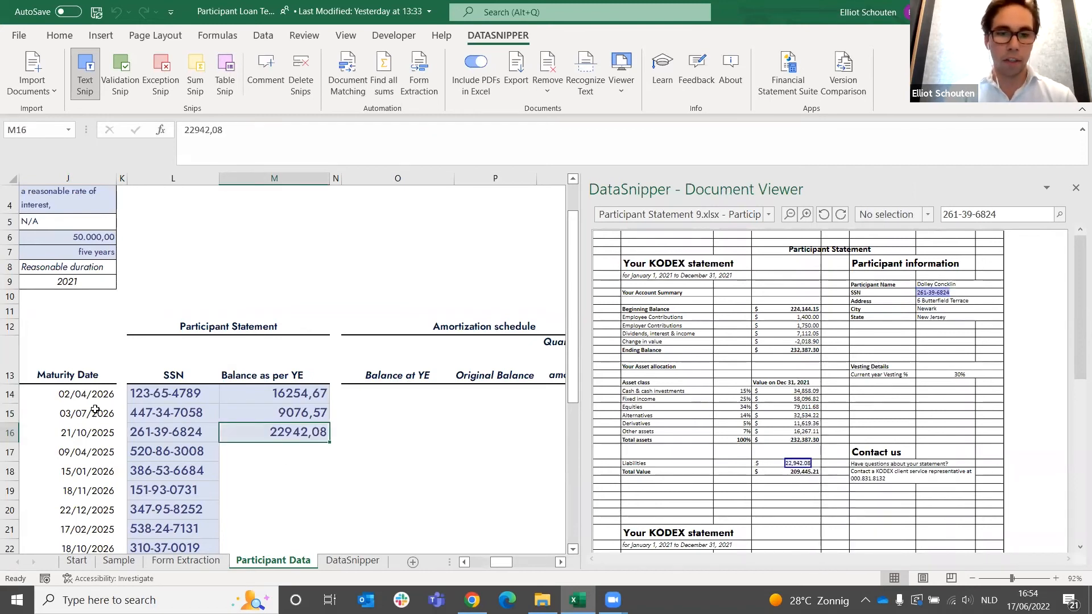
Step: Run Document Matching on all rows against the Amortization Schedule group to fill the Balance at YE and Original Balance columns
{"action": "left_click", "coordinate": [164, 453]}
{"action": "left_click", "coordinate": [368, 393]}
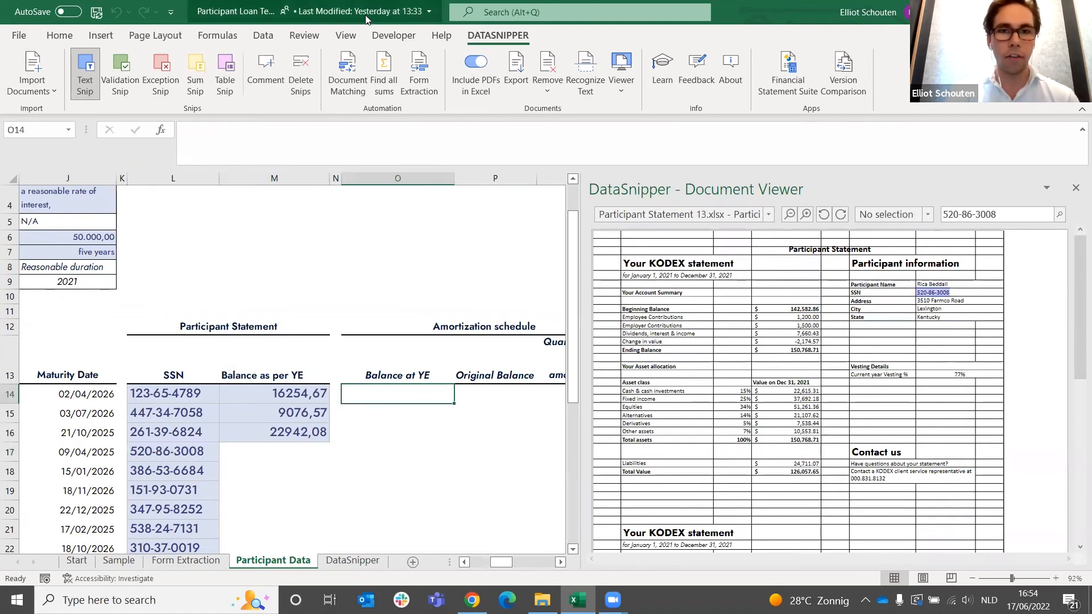
{"action": "left_click", "coordinate": [348, 73]}
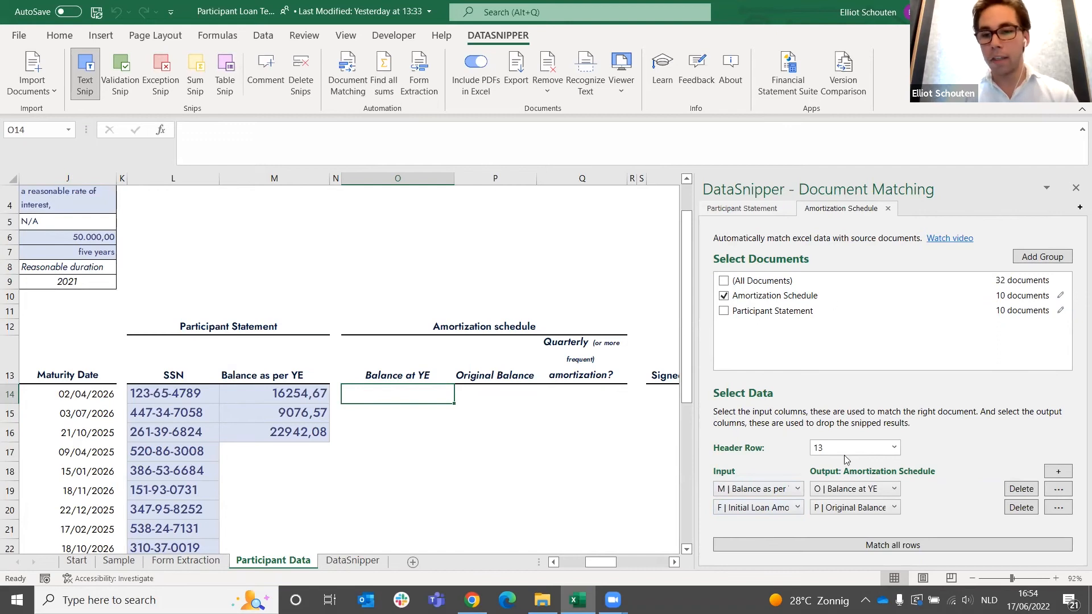
{"action": "left_click", "coordinate": [877, 548]}
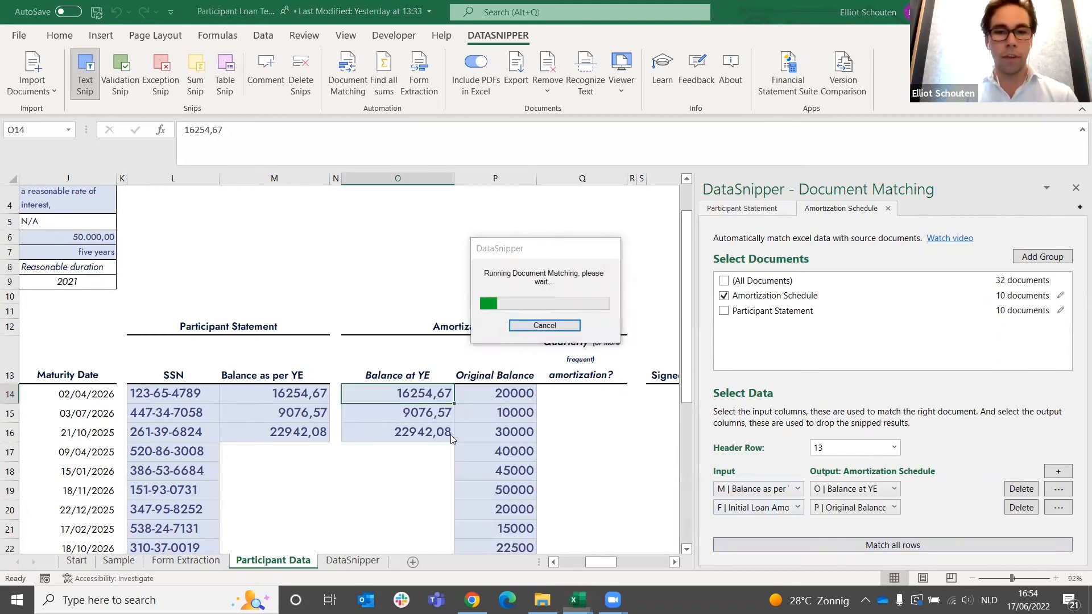
{"action": "left_click", "coordinate": [657, 328]}
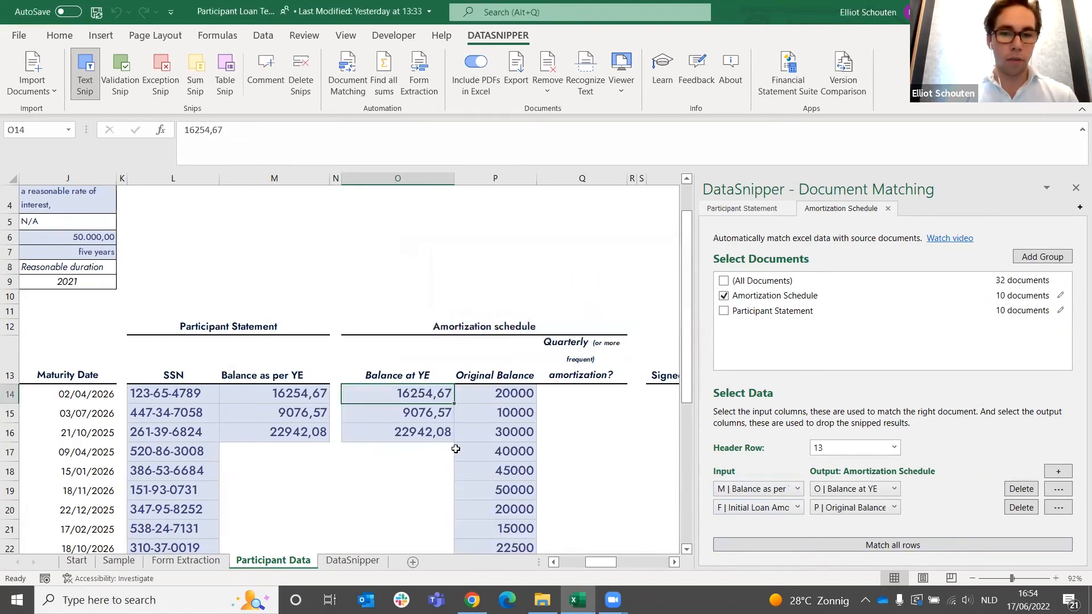
Step: Review the matched Balance at YE and Original Balance snips for the first participant in Amortization schedule 1.pdf
{"action": "left_click", "coordinate": [417, 414]}
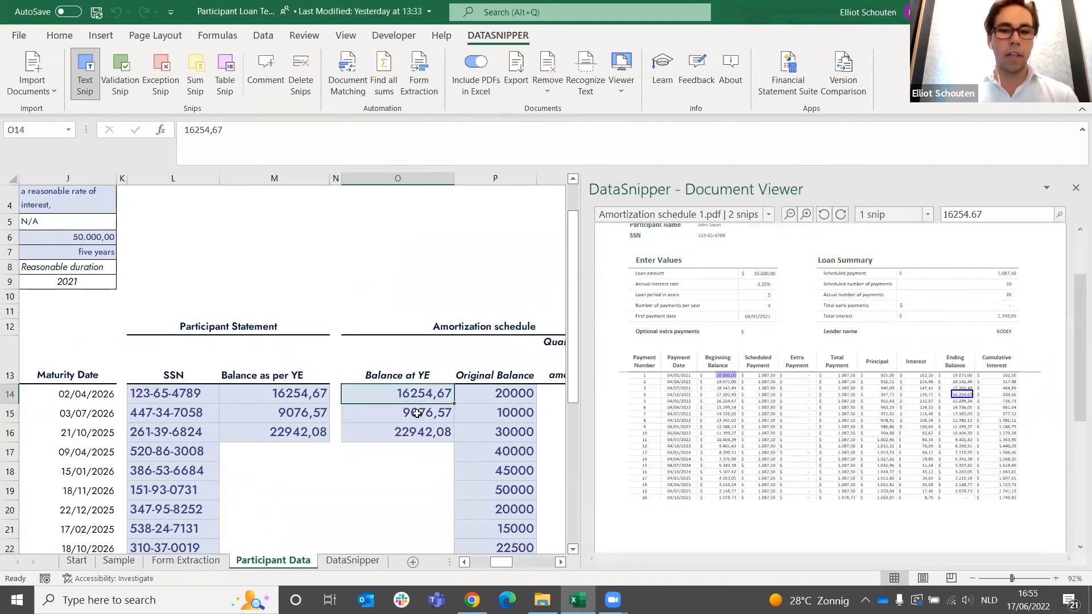
{"action": "key", "text": "Left"}
{"action": "key", "text": "Left"}
{"action": "key", "text": "Right"}
{"action": "key", "text": "Right"}
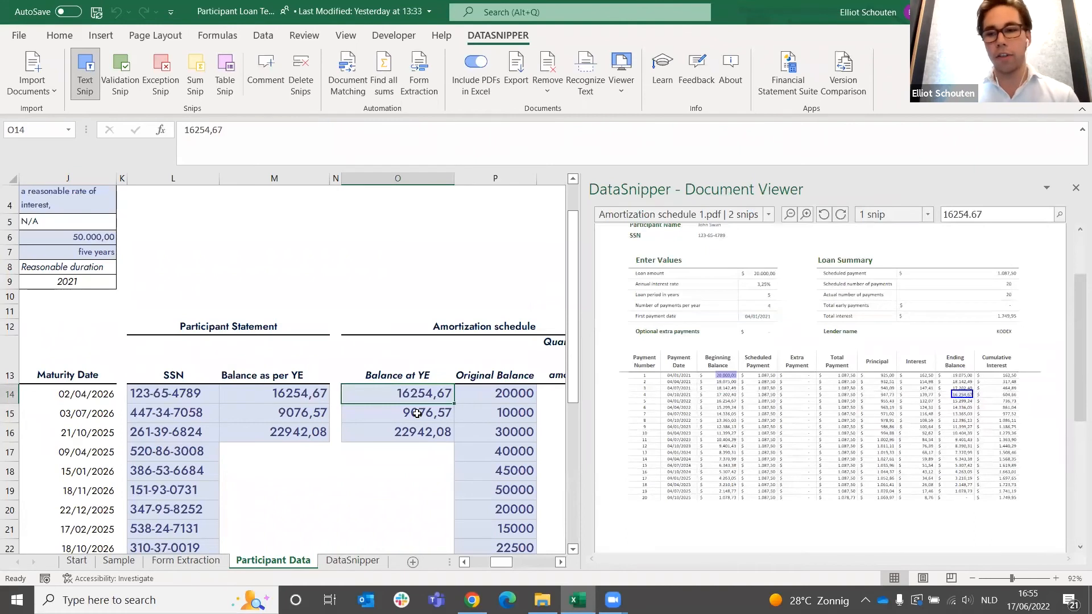
{"action": "key", "text": "Right"}
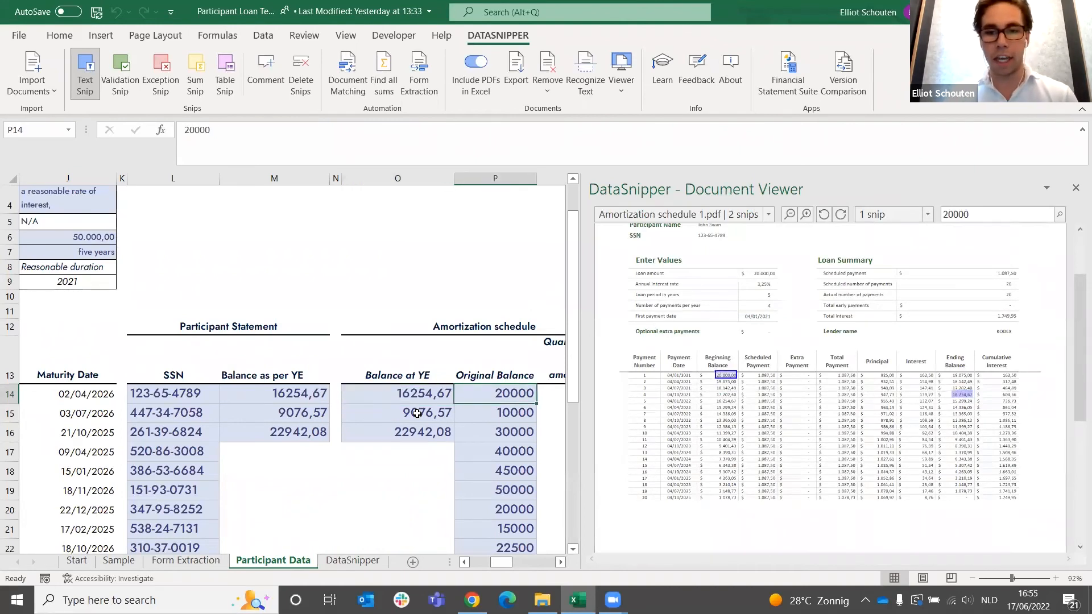
Step: Add a validation snip of the number of payments per year from Amortization schedule 1.pdf to Quarterly amortization, cell Q14
{"action": "key", "text": "Right"}
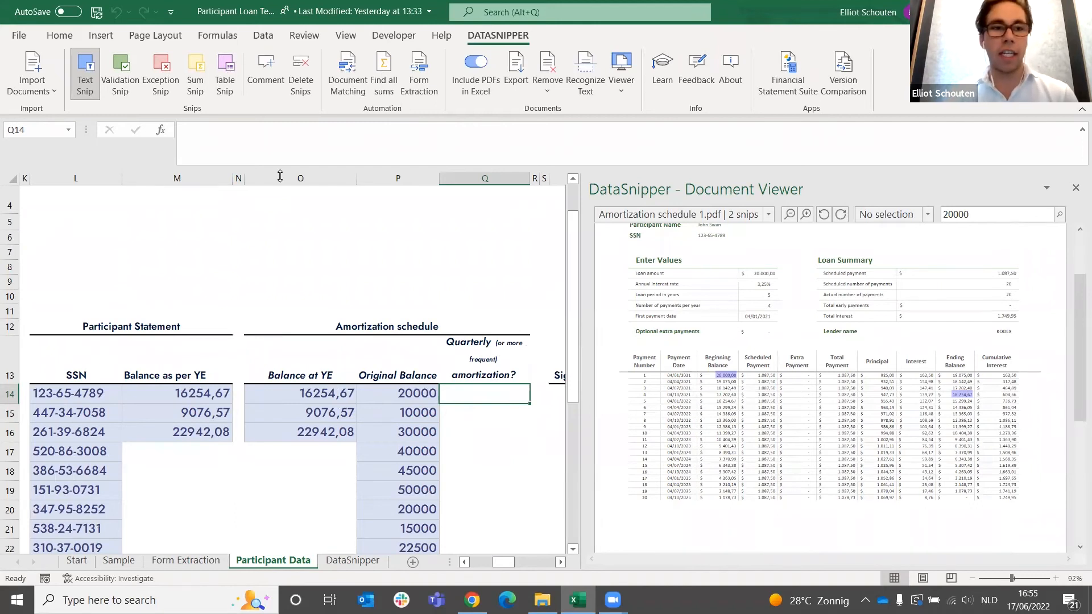
{"action": "left_click", "coordinate": [120, 79]}
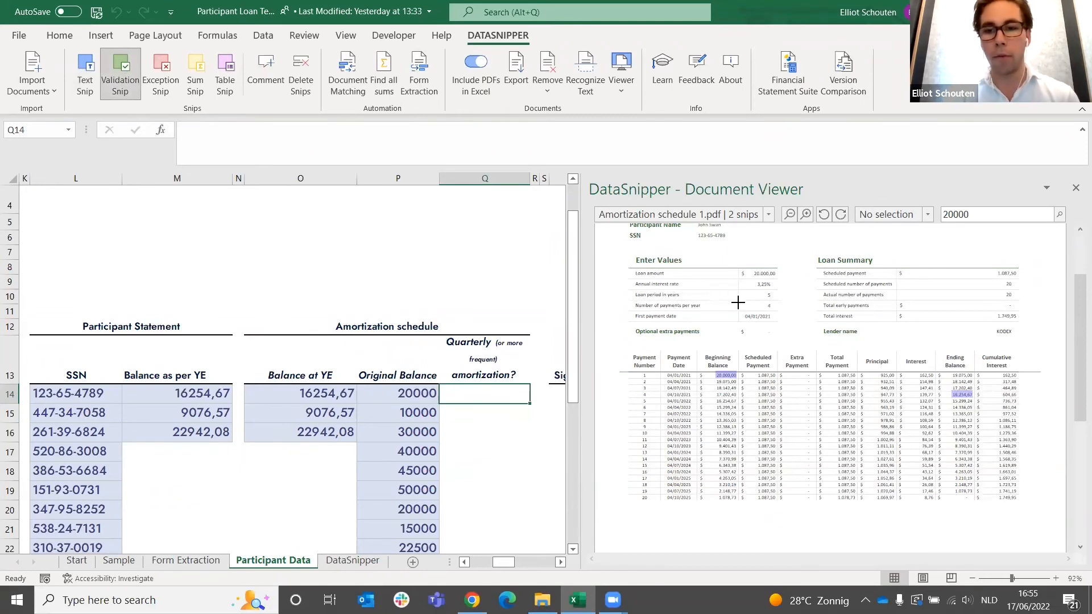
{"action": "left_click_drag", "start_coordinate": [738, 301], "coordinate": [782, 313]}
Step: Validate the participant's signature and date from Loan Agreement_1.pdf in the Signed by participant column, cell T14
{"action": "scroll", "coordinate": [439, 433], "scroll_direction": "right", "scroll_amount": 2}
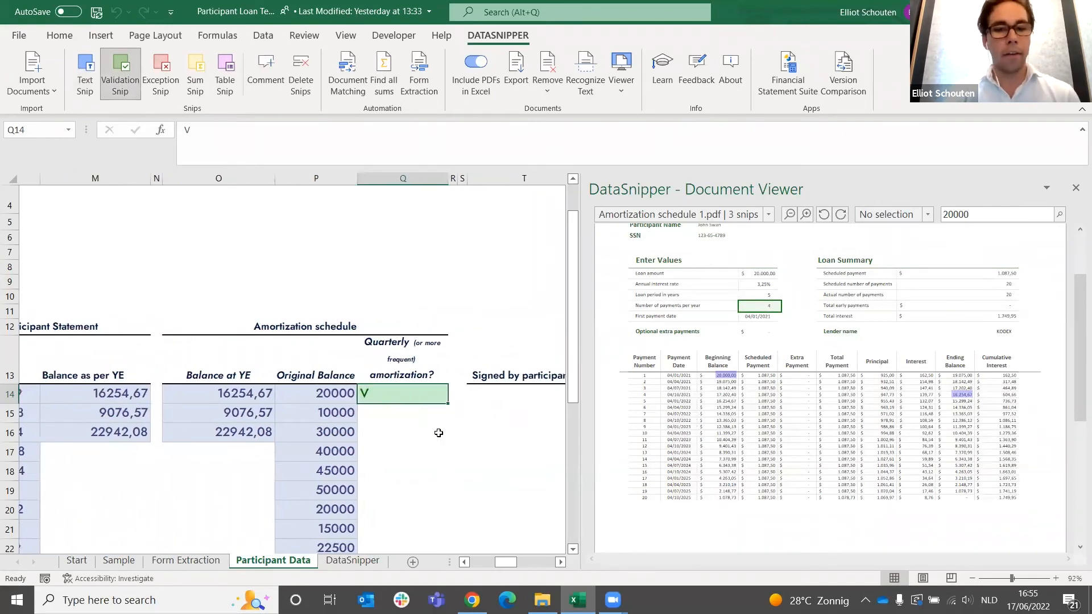
{"action": "scroll", "coordinate": [399, 393], "scroll_direction": "right", "scroll_amount": 2}
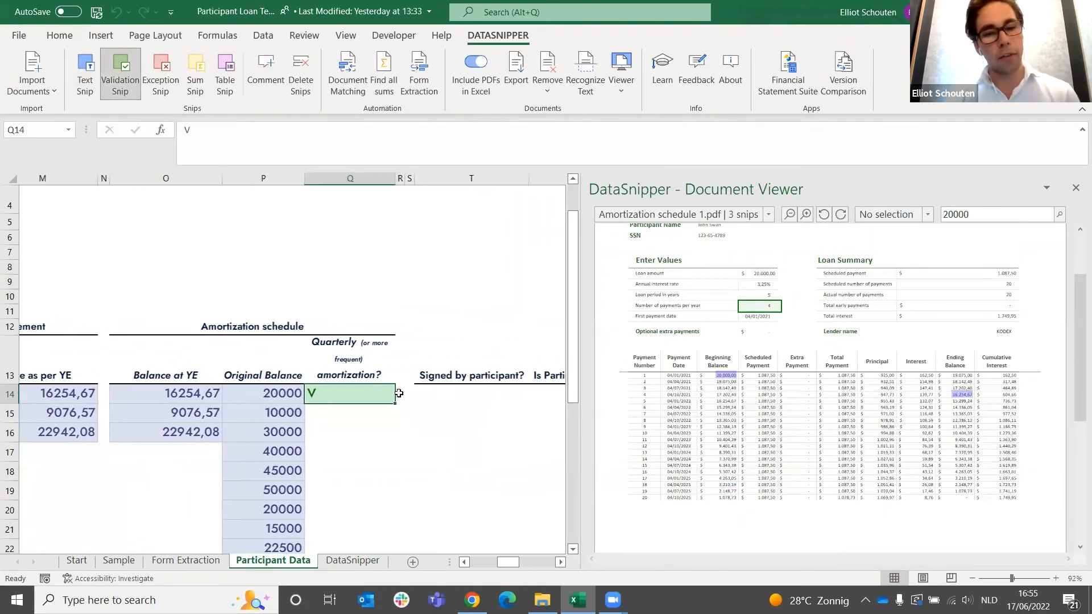
{"action": "scroll", "coordinate": [399, 394], "scroll_direction": "right", "scroll_amount": 2}
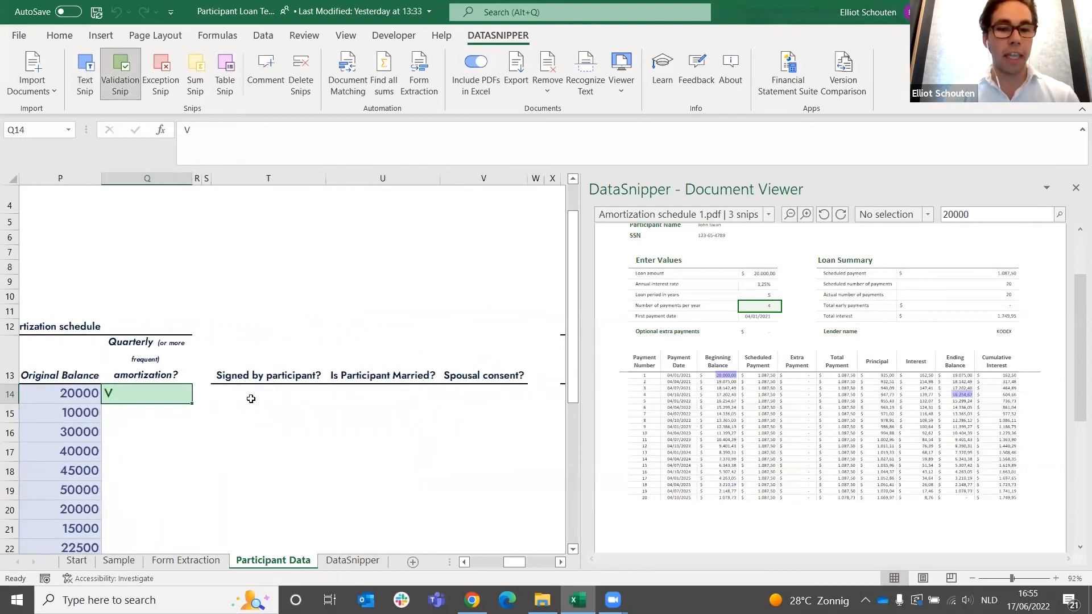
{"action": "left_click", "coordinate": [251, 398]}
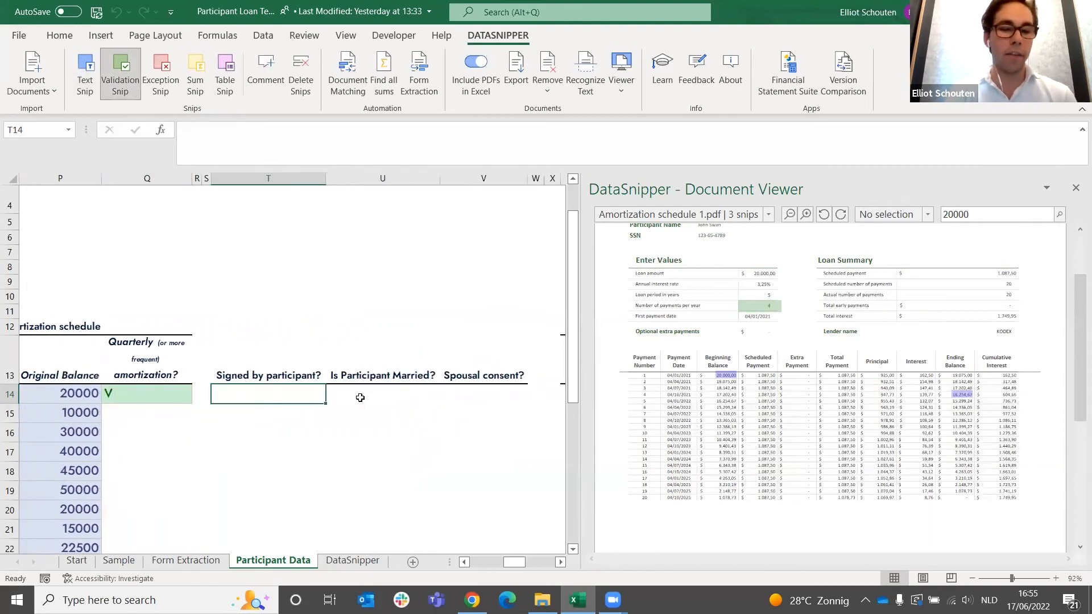
{"action": "left_click", "coordinate": [121, 69]}
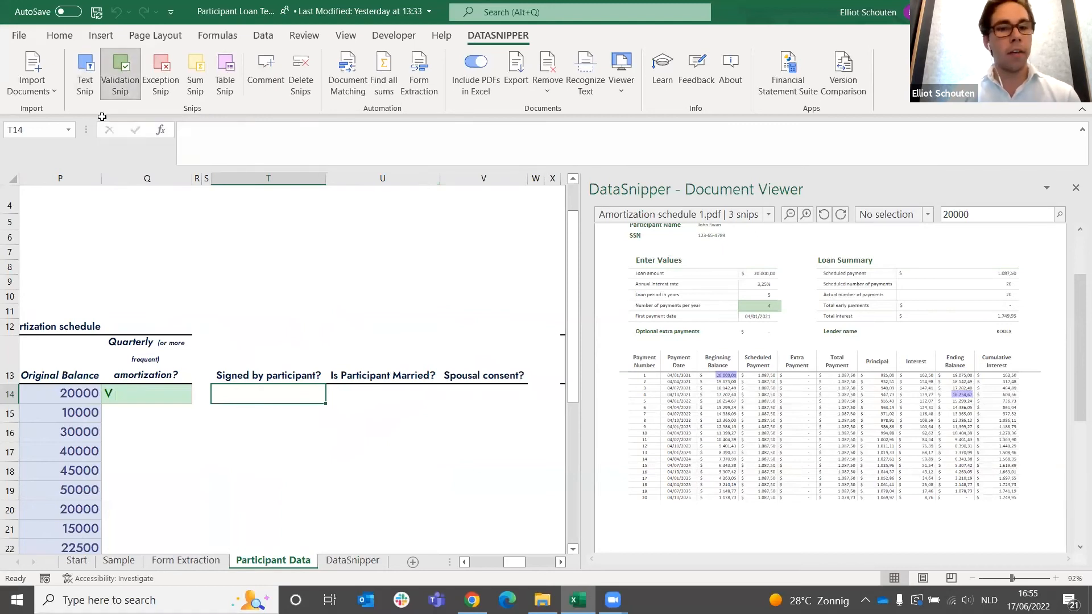
{"action": "left_click", "coordinate": [769, 215]}
{"action": "left_click", "coordinate": [731, 264]}
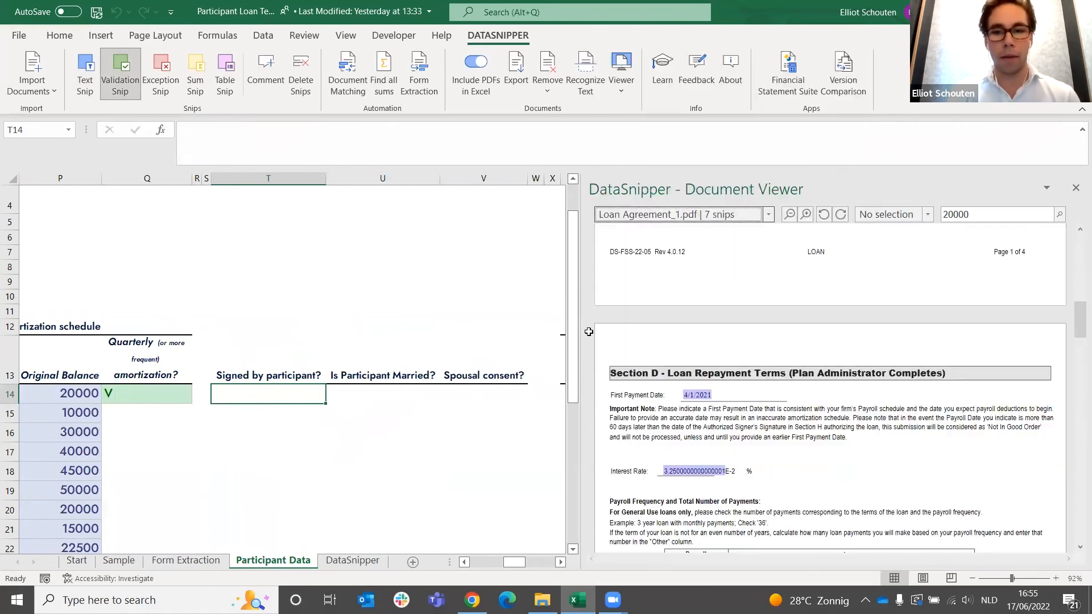
{"action": "scroll", "coordinate": [750, 403], "scroll_direction": "down", "scroll_amount": 10}
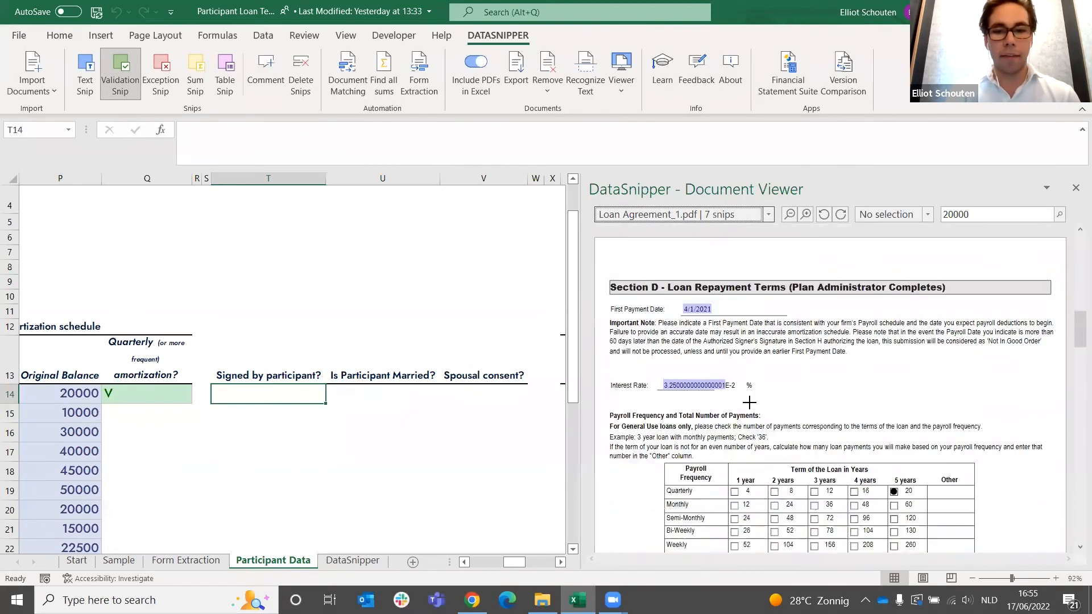
{"action": "scroll", "coordinate": [750, 402], "scroll_direction": "up", "scroll_amount": 5}
{"action": "scroll", "coordinate": [749, 403], "scroll_direction": "up", "scroll_amount": 10}
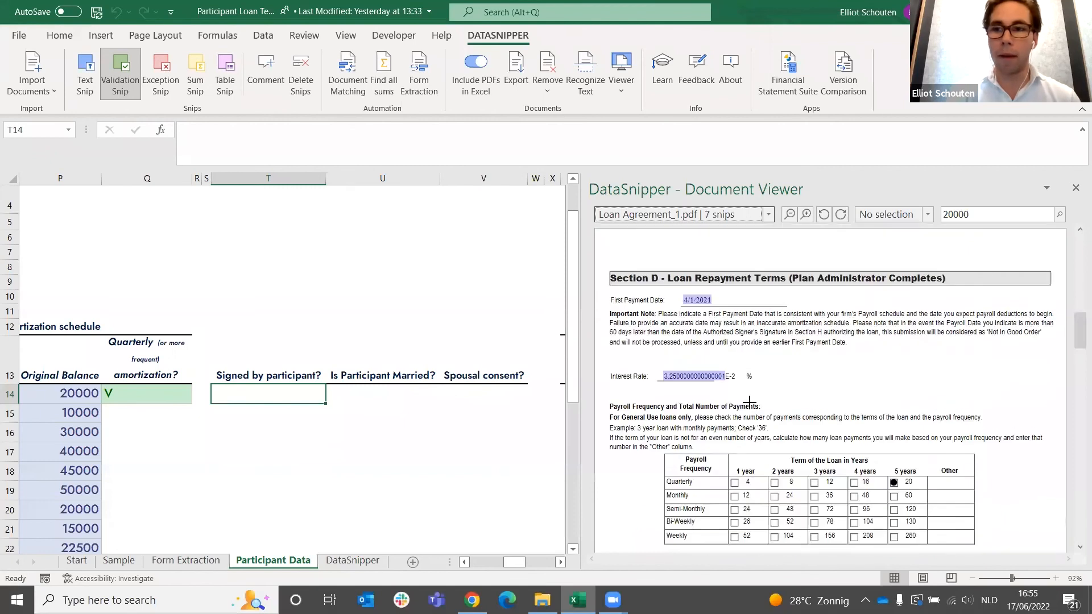
{"action": "scroll", "coordinate": [750, 403], "scroll_direction": "down", "scroll_amount": 12}
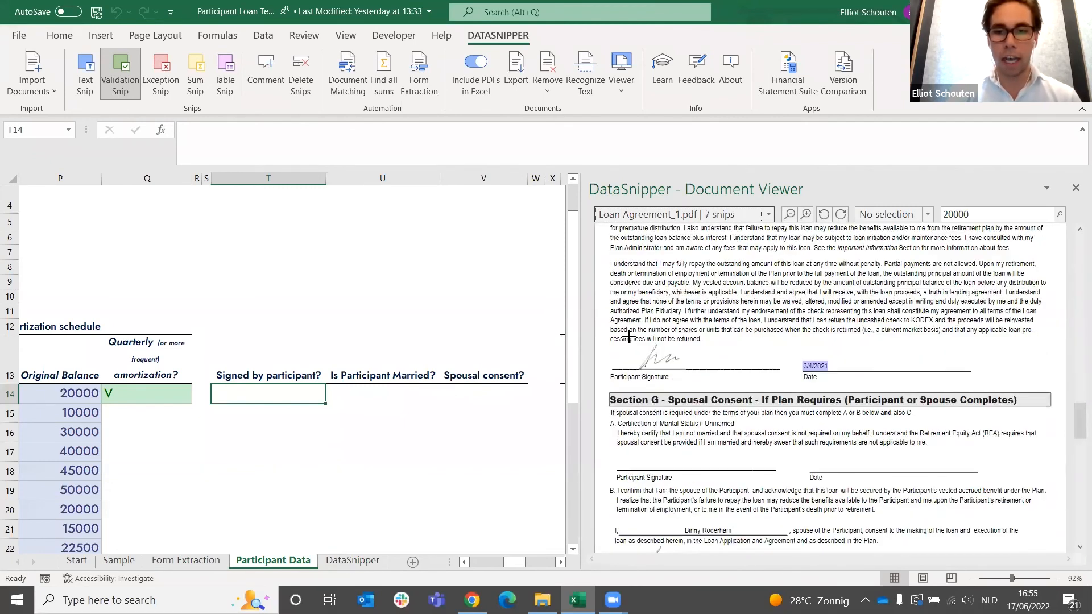
{"action": "mouse_move", "coordinate": [607, 338]}
{"action": "left_mouse_down"}
{"action": "mouse_move", "coordinate": [877, 427]}
{"action": "mouse_move", "coordinate": [913, 392]}
{"action": "left_mouse_up"}
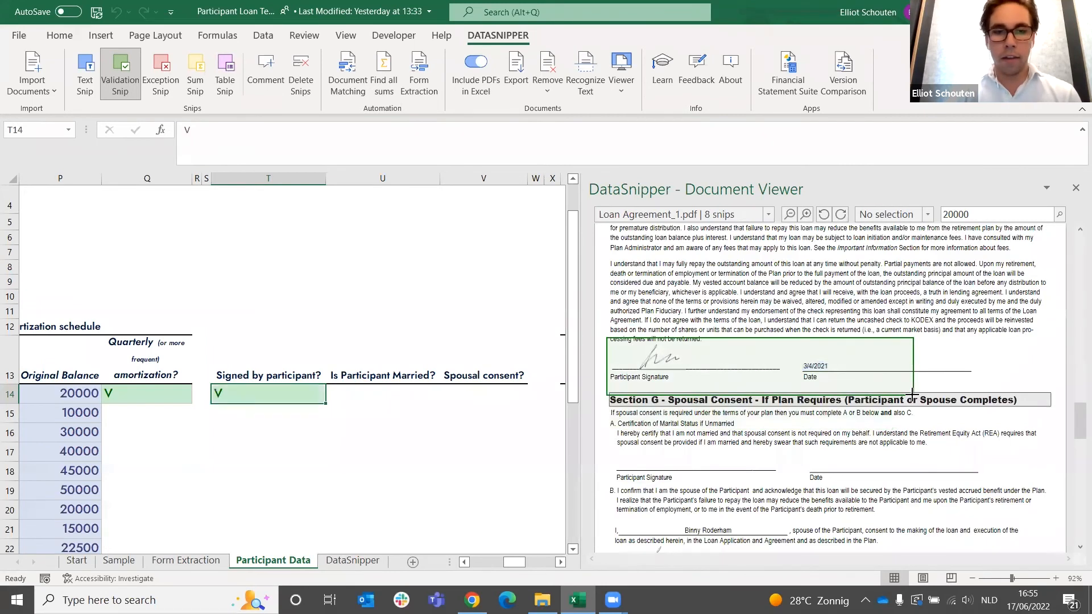
Step: Validate the spouse's consent statement in Is Participant Married, cell U14, and the spouse's signature with date in Spousal consent, cell V14
{"action": "scroll", "coordinate": [801, 484], "scroll_direction": "down", "scroll_amount": 1}
{"action": "scroll", "coordinate": [609, 447], "scroll_direction": "down", "scroll_amount": 2}
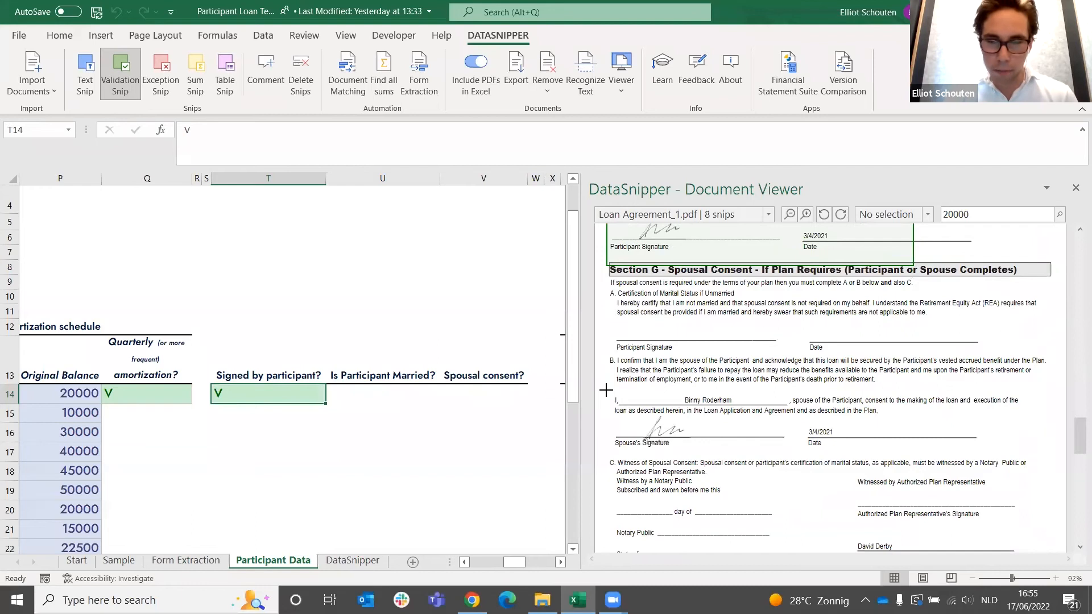
{"action": "left_click_drag", "start_coordinate": [606, 390], "coordinate": [1043, 421]}
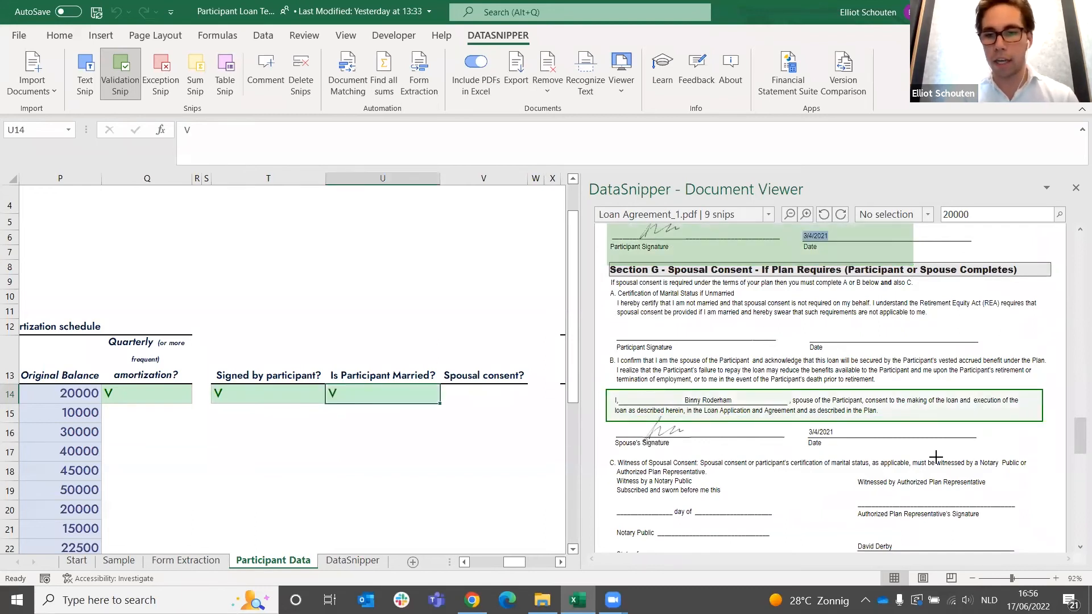
{"action": "mouse_move", "coordinate": [1012, 458]}
{"action": "left_mouse_down"}
{"action": "mouse_move", "coordinate": [602, 370]}
{"action": "mouse_move", "coordinate": [609, 422]}
{"action": "left_mouse_up"}
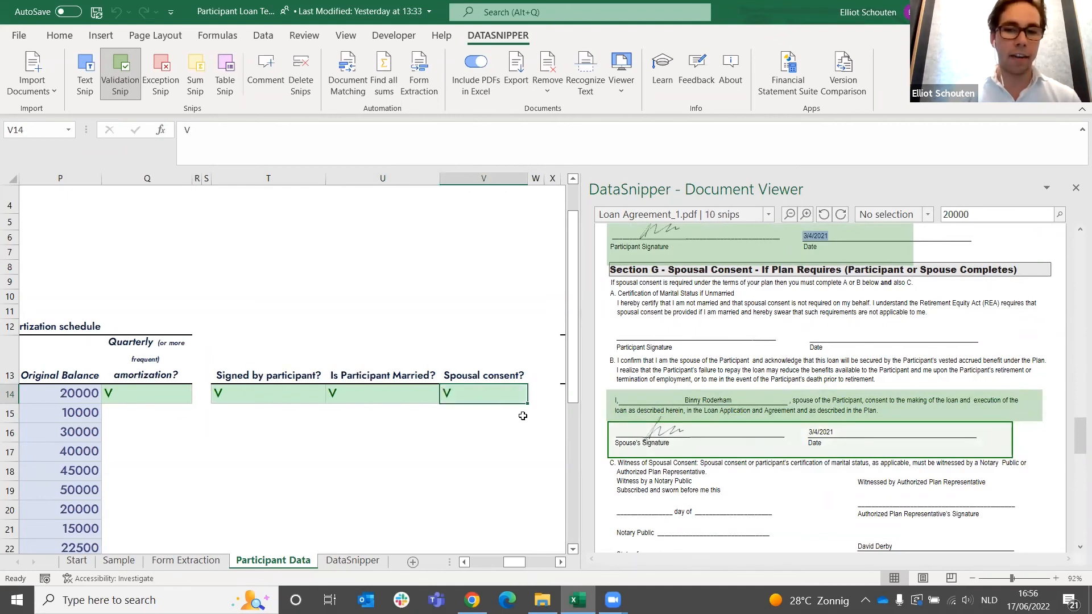
Step: Look over the remaining test columns for the allowable loan limit, distribution and attributes, and the participant loan data and amortization checks
{"action": "scroll", "coordinate": [523, 416], "scroll_direction": "right", "scroll_amount": 5}
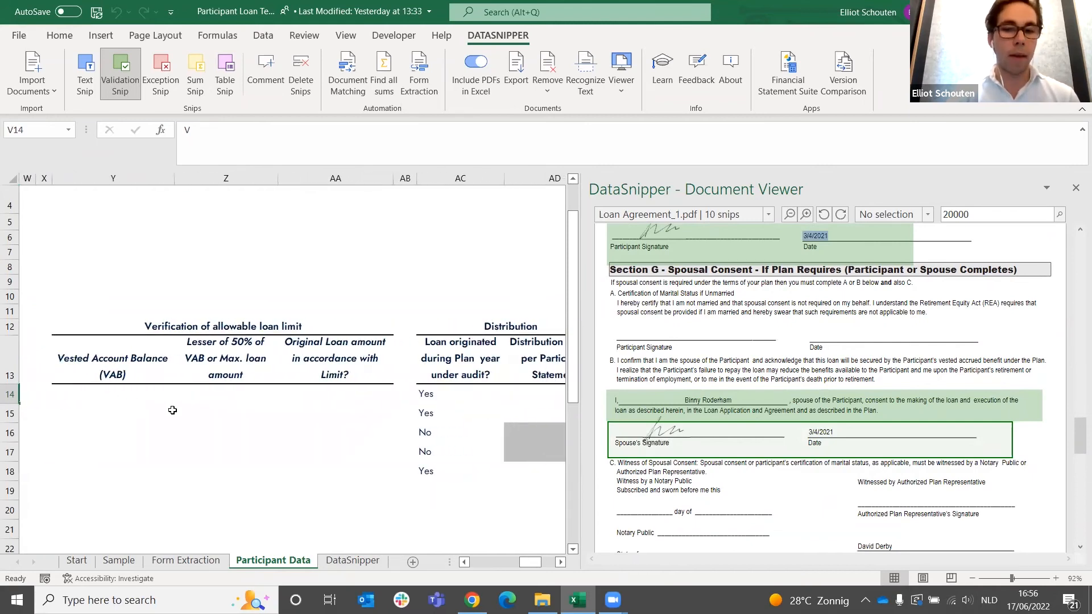
{"action": "scroll", "coordinate": [286, 415], "scroll_direction": "right", "scroll_amount": 5}
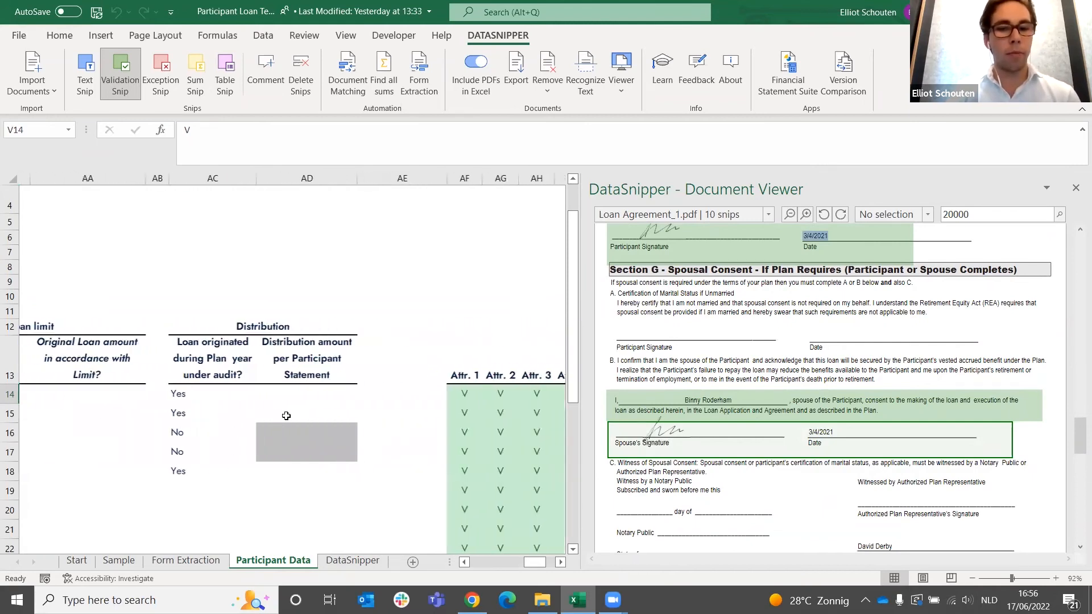
{"action": "scroll", "coordinate": [286, 416], "scroll_direction": "right", "scroll_amount": 3}
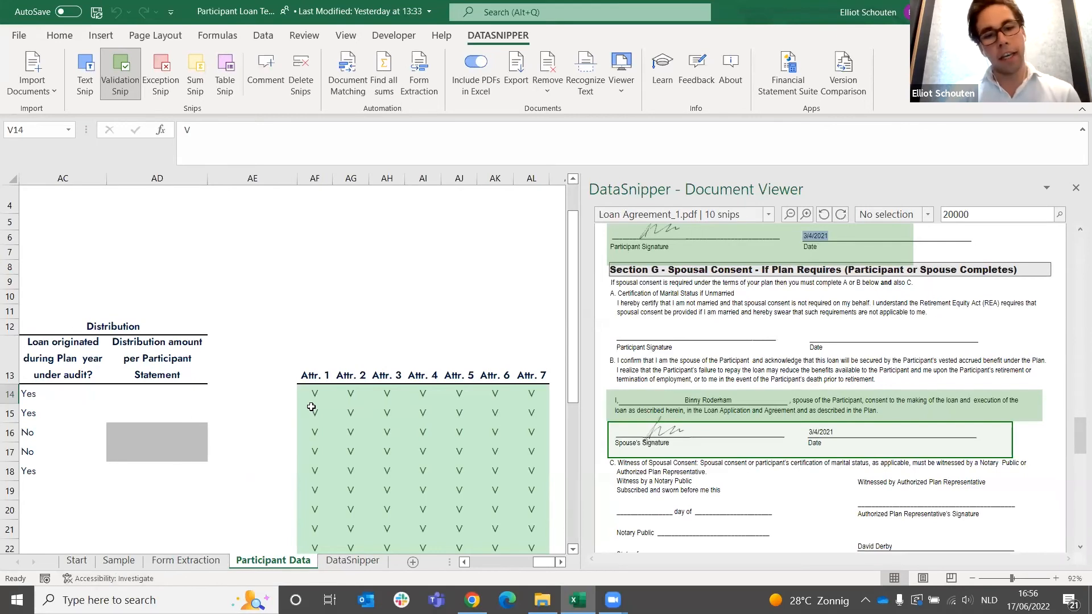
{"action": "scroll", "coordinate": [270, 417], "scroll_direction": "left", "scroll_amount": 10}
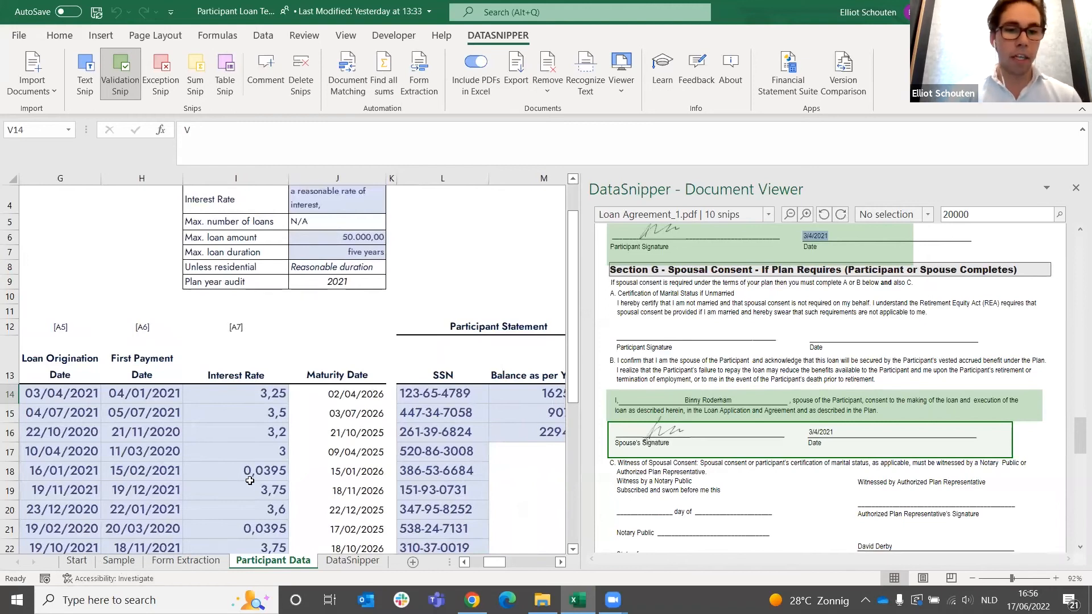
{"action": "scroll", "coordinate": [250, 480], "scroll_direction": "left", "scroll_amount": 3}
{"action": "scroll", "coordinate": [250, 480], "scroll_direction": "right", "scroll_amount": 6}
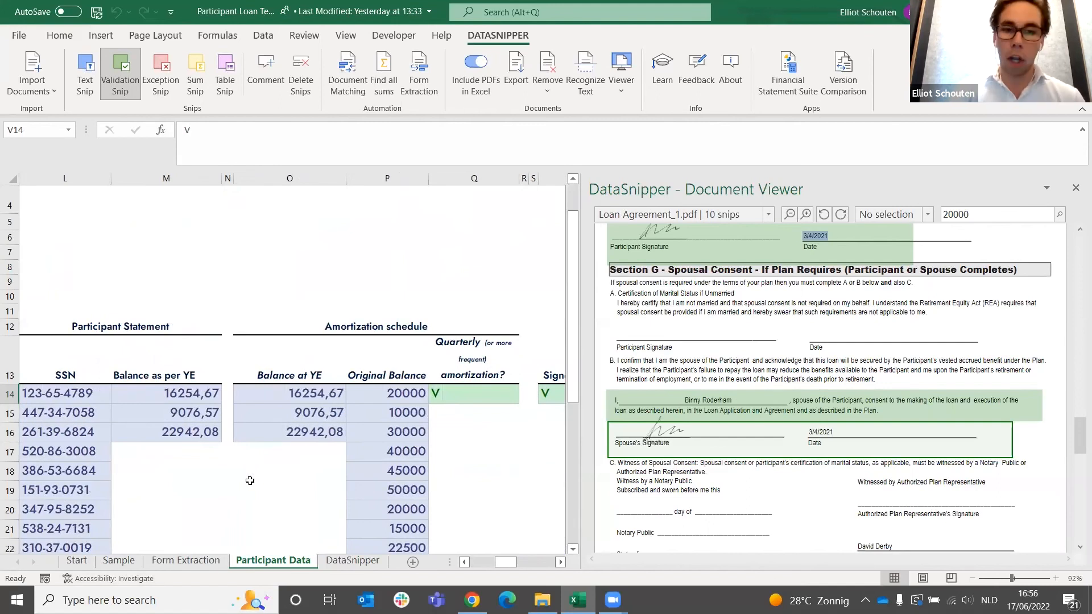
{"action": "left_click", "coordinate": [458, 418]}
{"action": "left_click", "coordinate": [457, 433]}
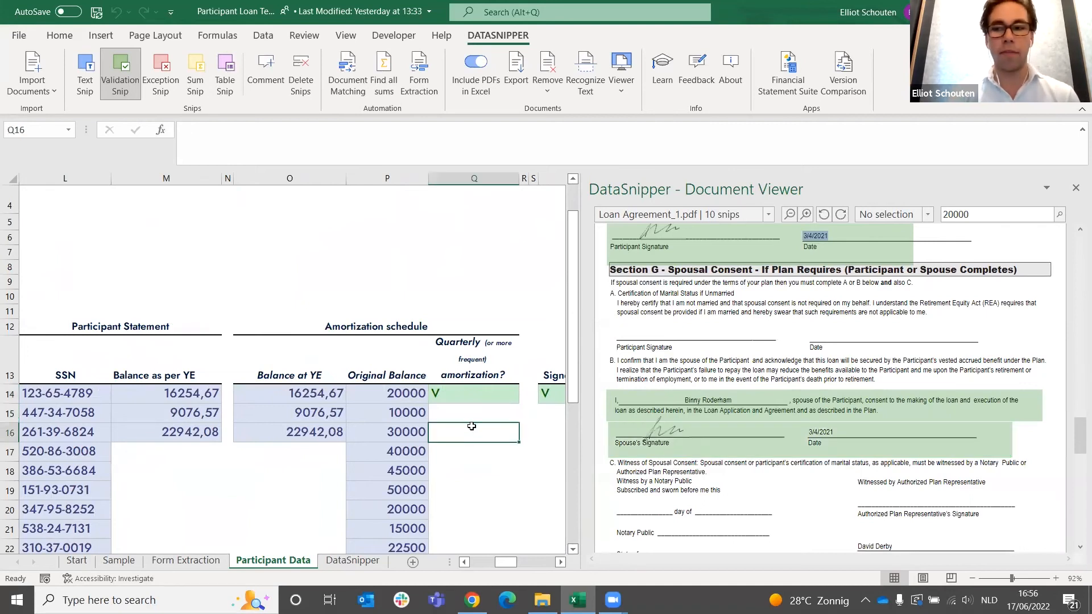
{"action": "left_click", "coordinate": [490, 415]}
{"action": "left_click", "coordinate": [483, 431]}
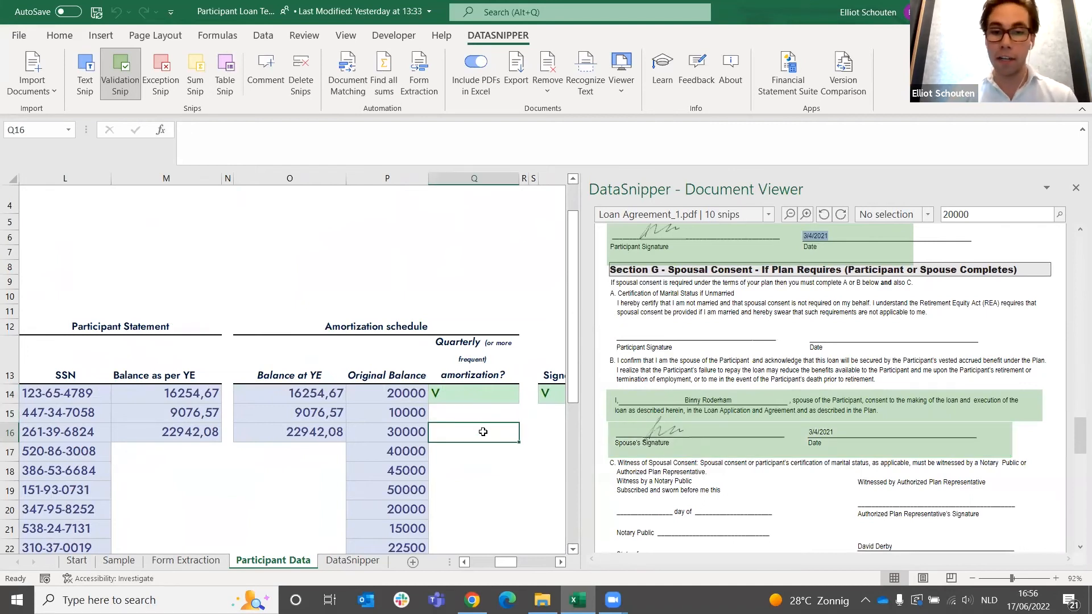
{"action": "left_click", "coordinate": [488, 418]}
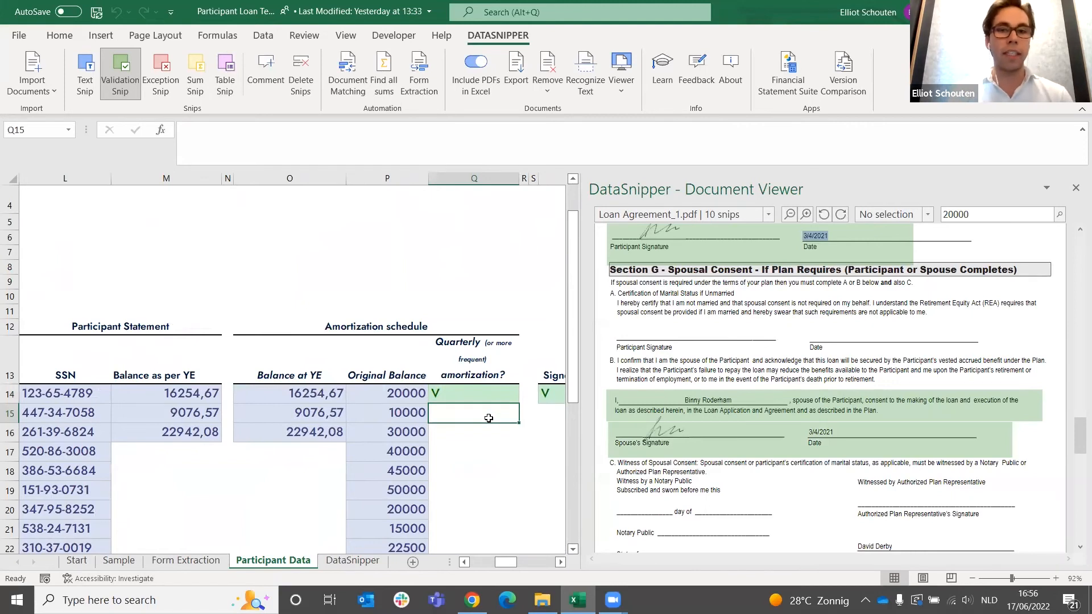
{"action": "scroll", "coordinate": [489, 418], "scroll_direction": "right", "scroll_amount": 3}
{"action": "scroll", "coordinate": [489, 418], "scroll_direction": "right", "scroll_amount": 6}
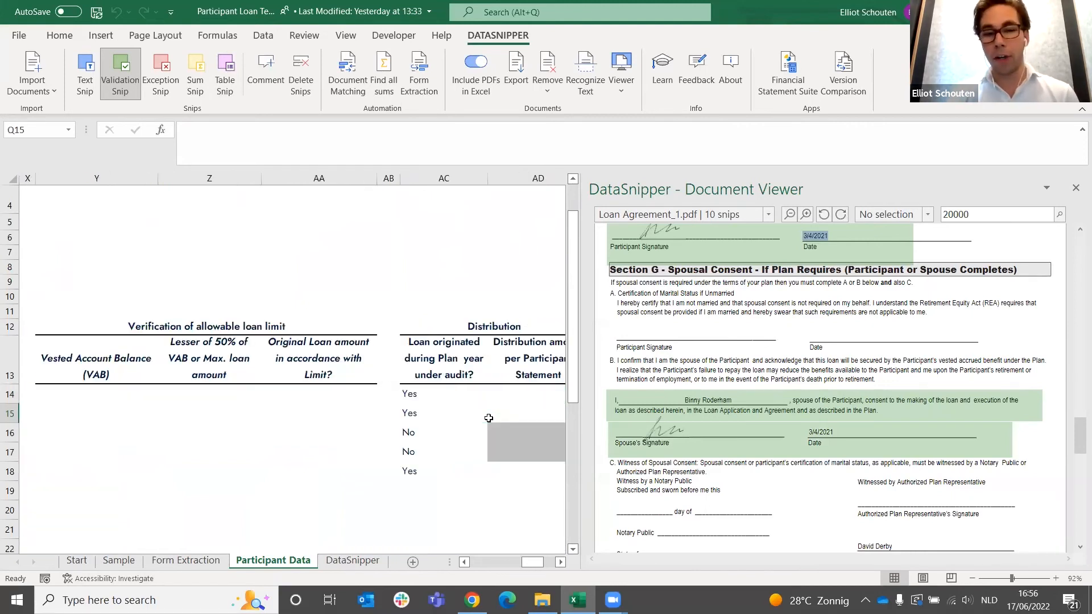
{"action": "scroll", "coordinate": [488, 418], "scroll_direction": "left", "scroll_amount": 15}
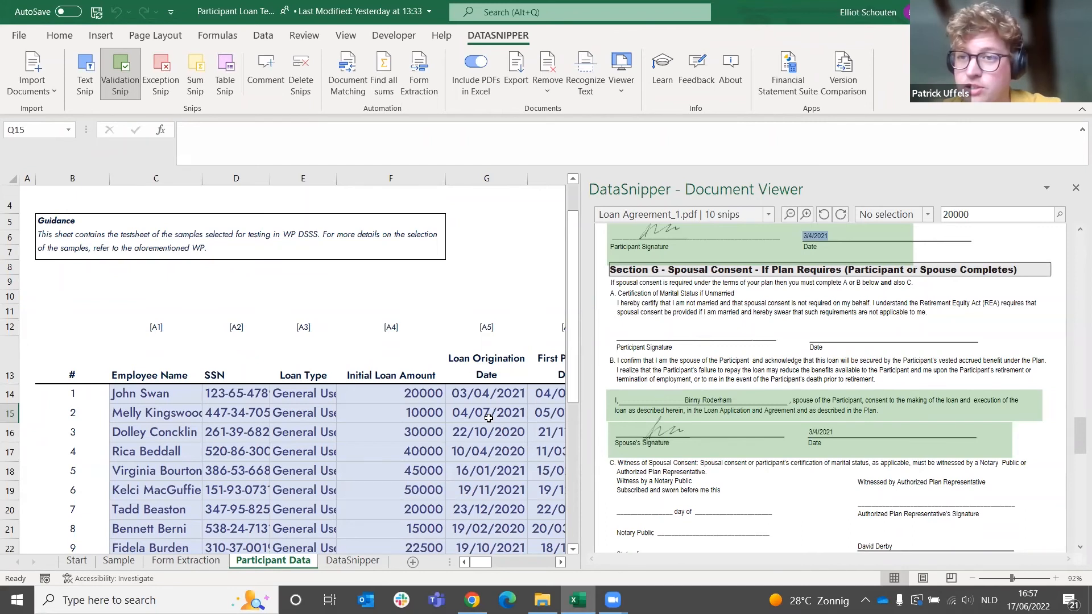
Step: Save the Participant Loan Testing workbook
{"action": "left_click", "coordinate": [310, 314]}
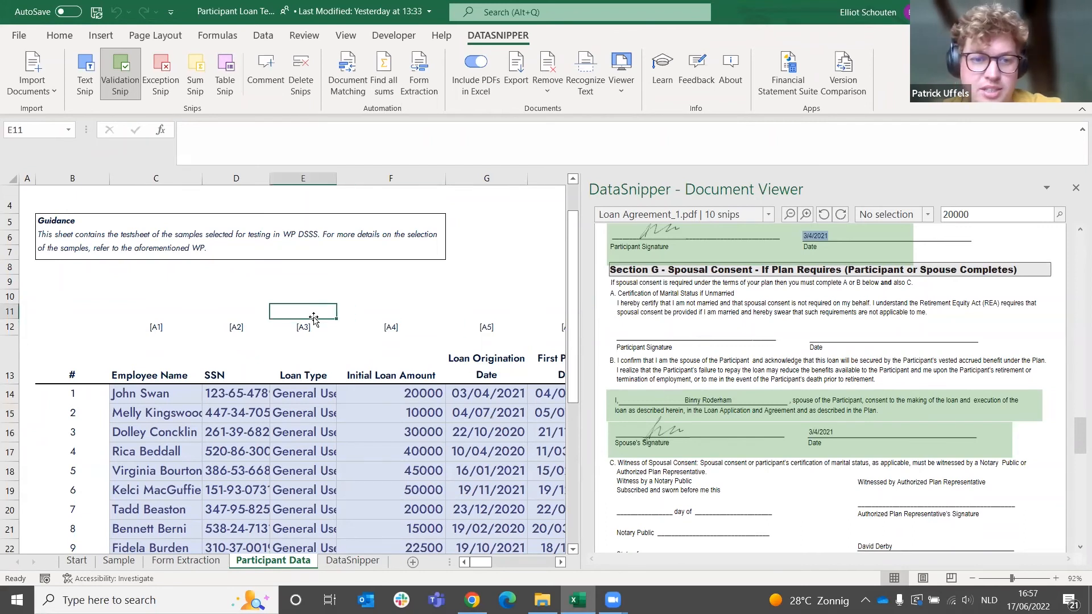
{"action": "left_click", "coordinate": [96, 12]}
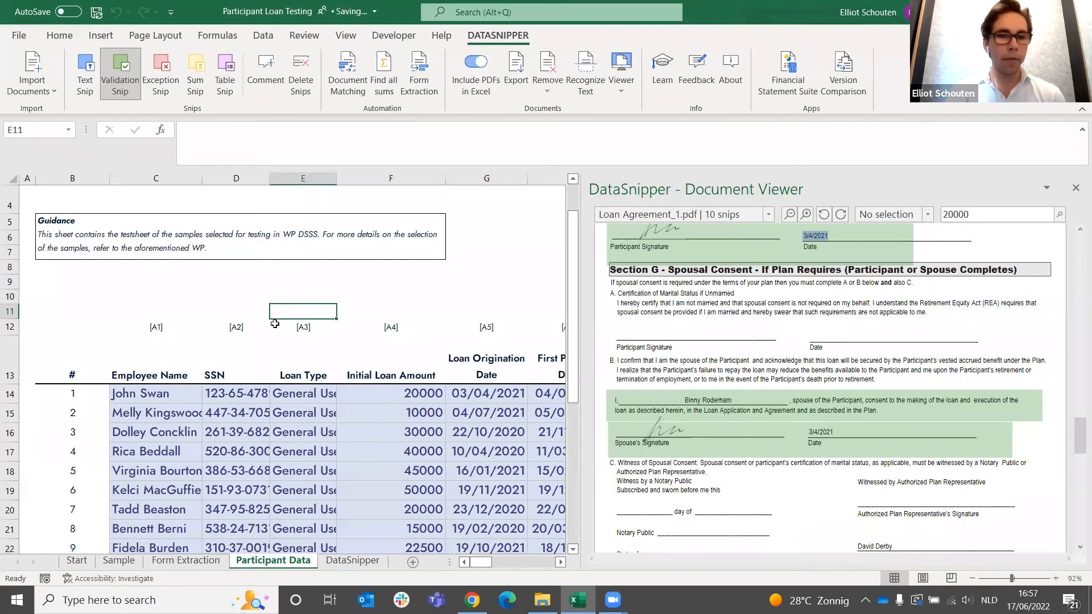
{"action": "left_click", "coordinate": [165, 328]}
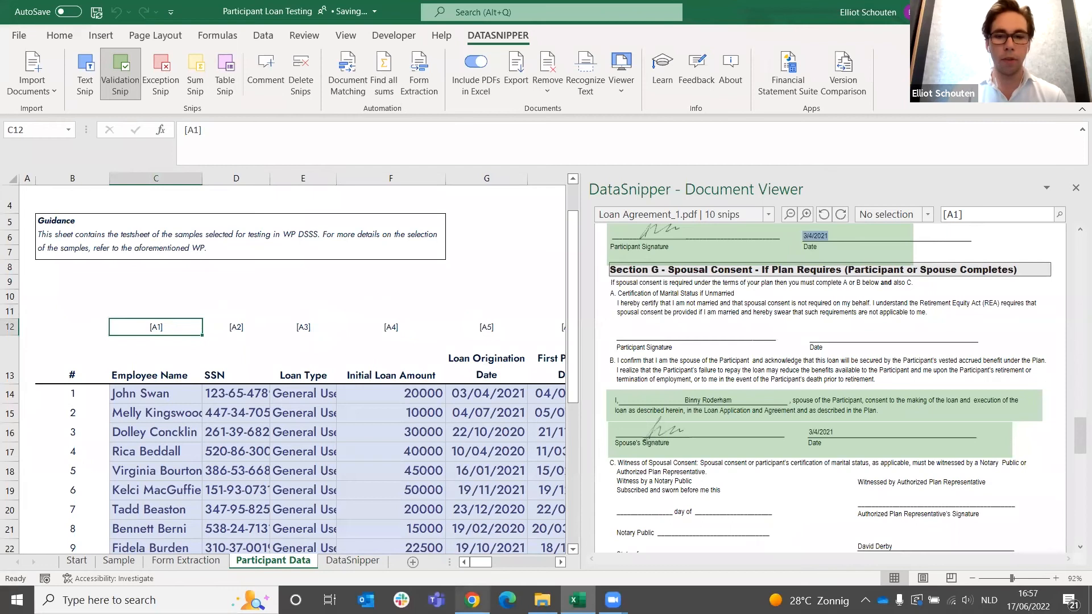
Step: Switch to the Mentimeter presentation in Chrome and advance to the question about expected time savings during EBP Audits
{"action": "mouse_move", "coordinate": [472, 600]}
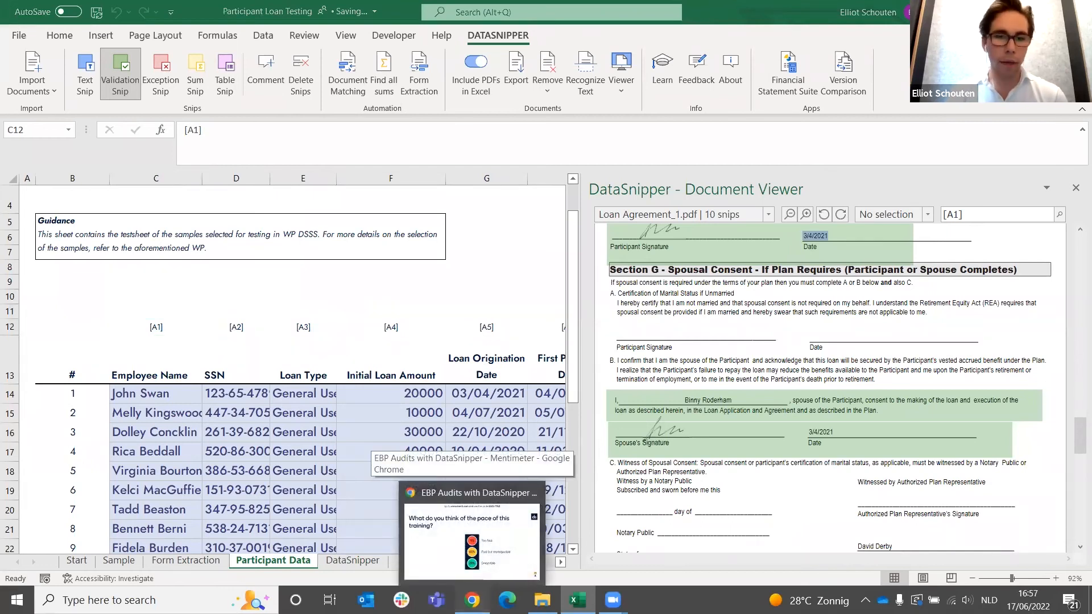
{"action": "left_click", "coordinate": [480, 532]}
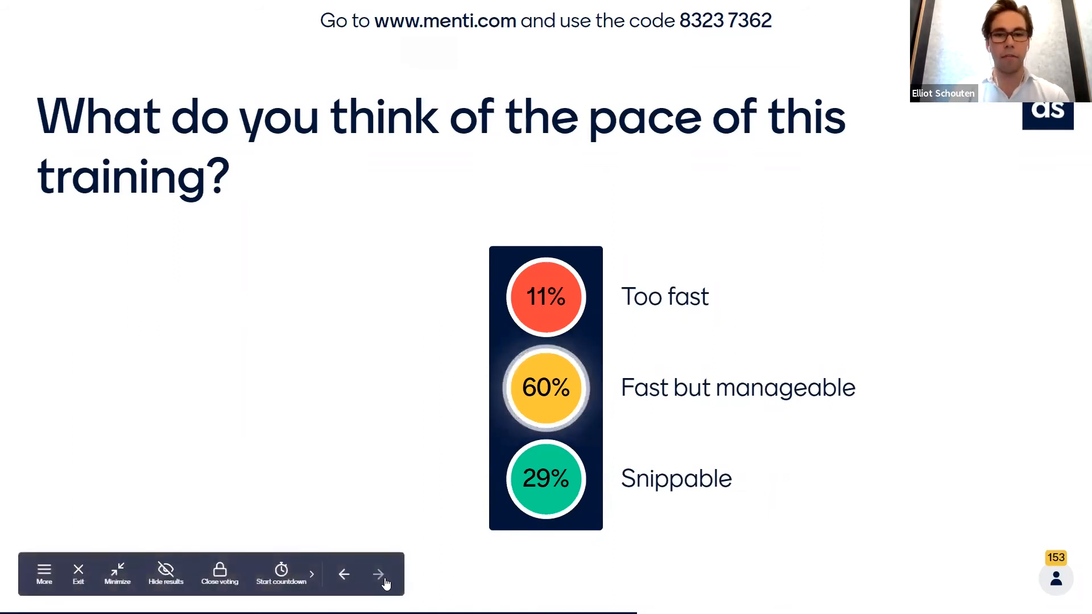
{"action": "left_click", "coordinate": [380, 576]}
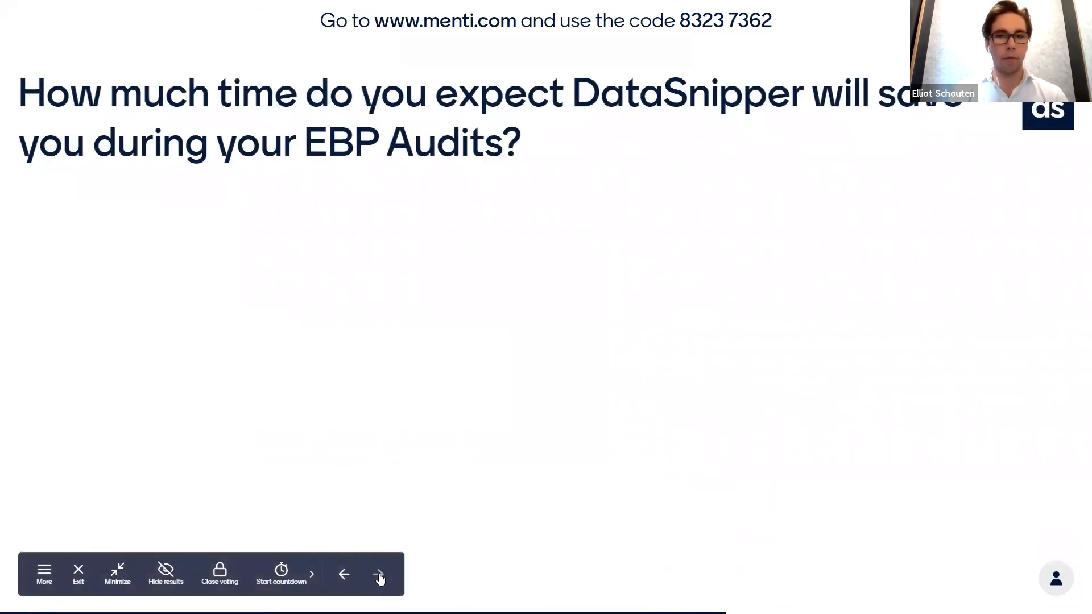
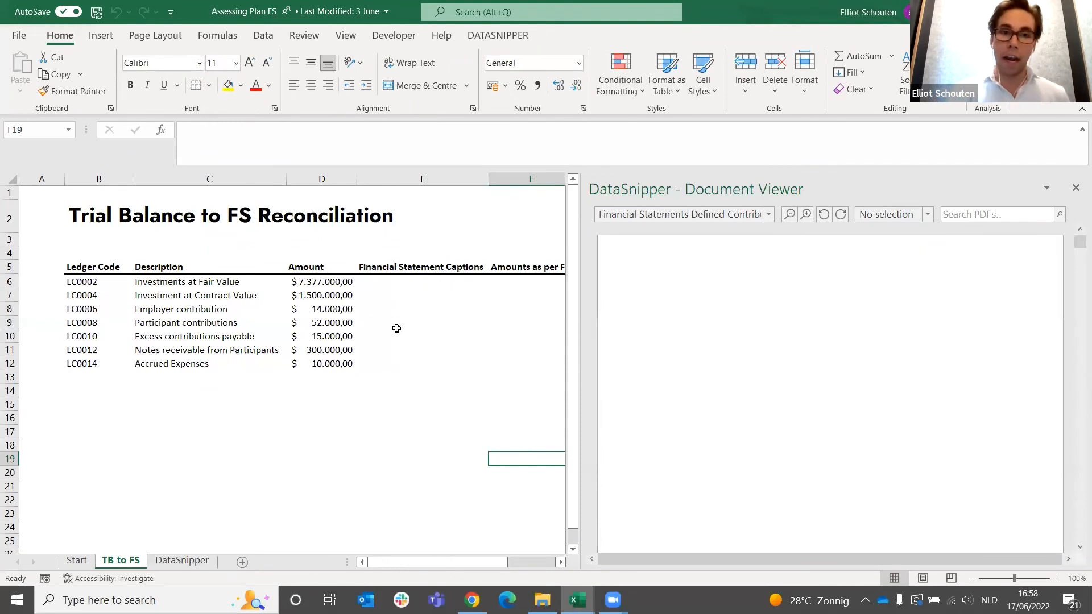
Step: Run Document Matching on all rows of the trial balance, outputting to Financial Statement Captions and Amounts as per FS
{"action": "left_click", "coordinate": [381, 288]}
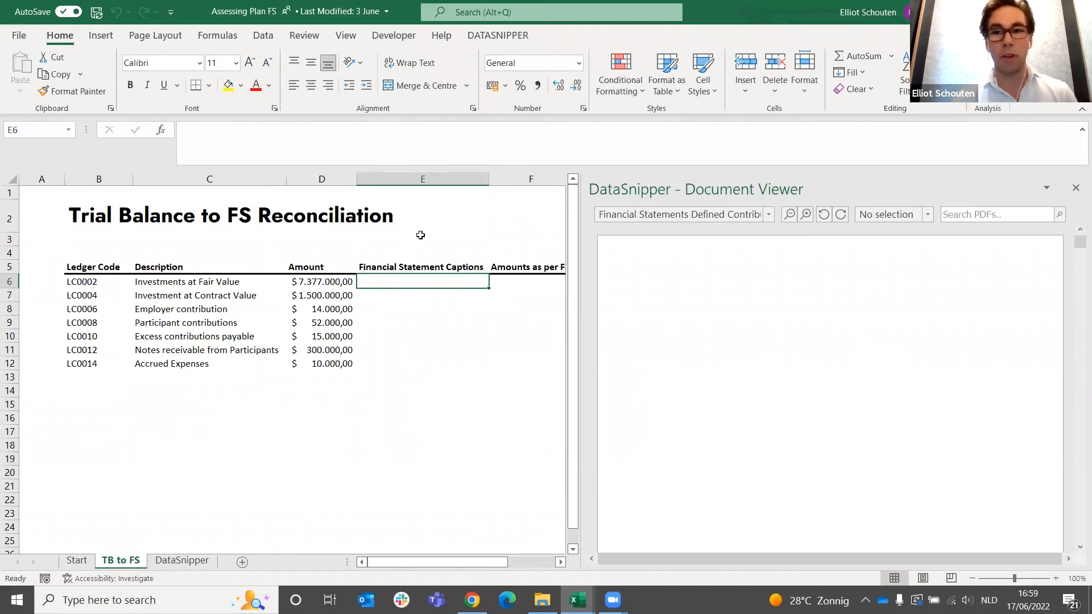
{"action": "left_click", "coordinate": [494, 38]}
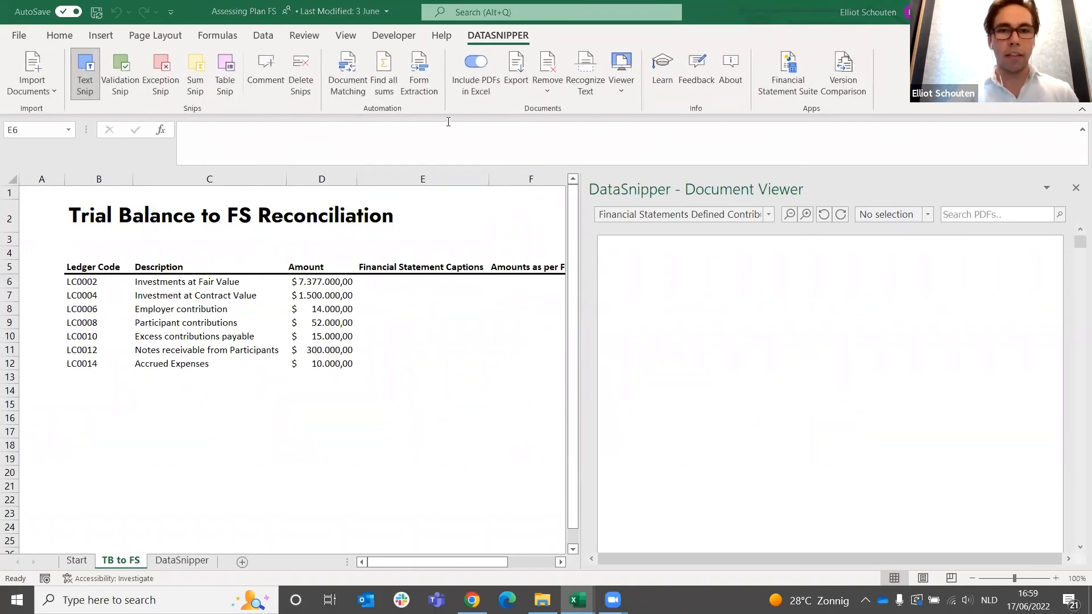
{"action": "left_click", "coordinate": [345, 79]}
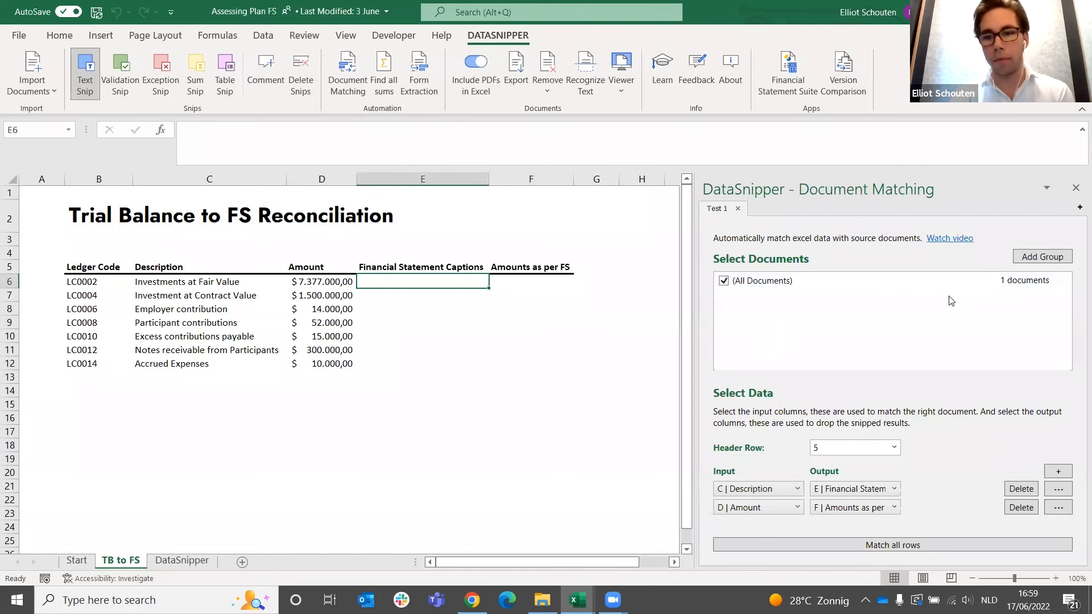
{"action": "left_click", "coordinate": [912, 546]}
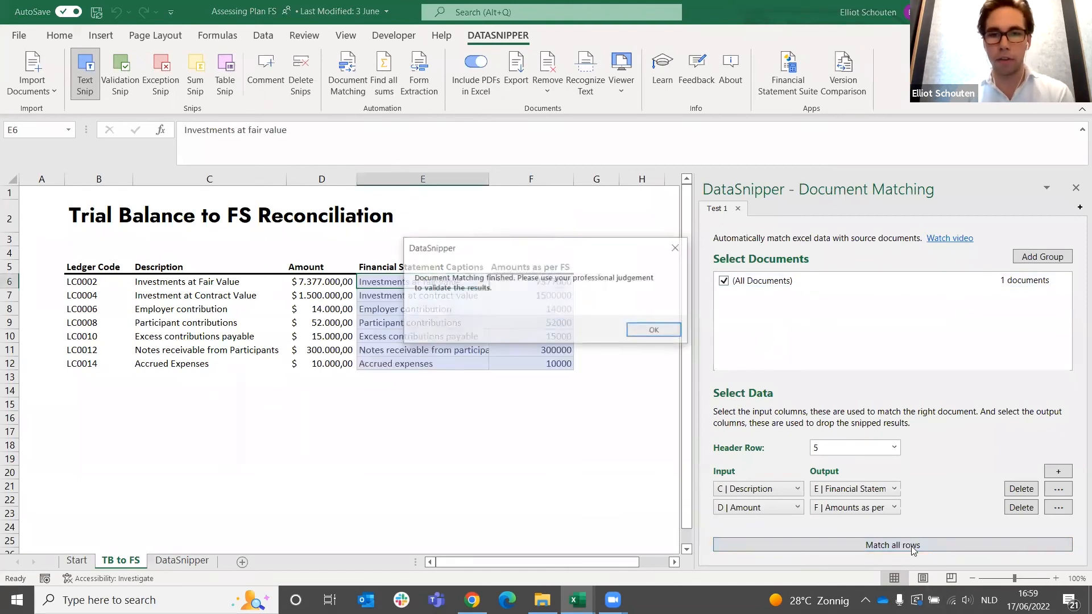
{"action": "left_click", "coordinate": [654, 329]}
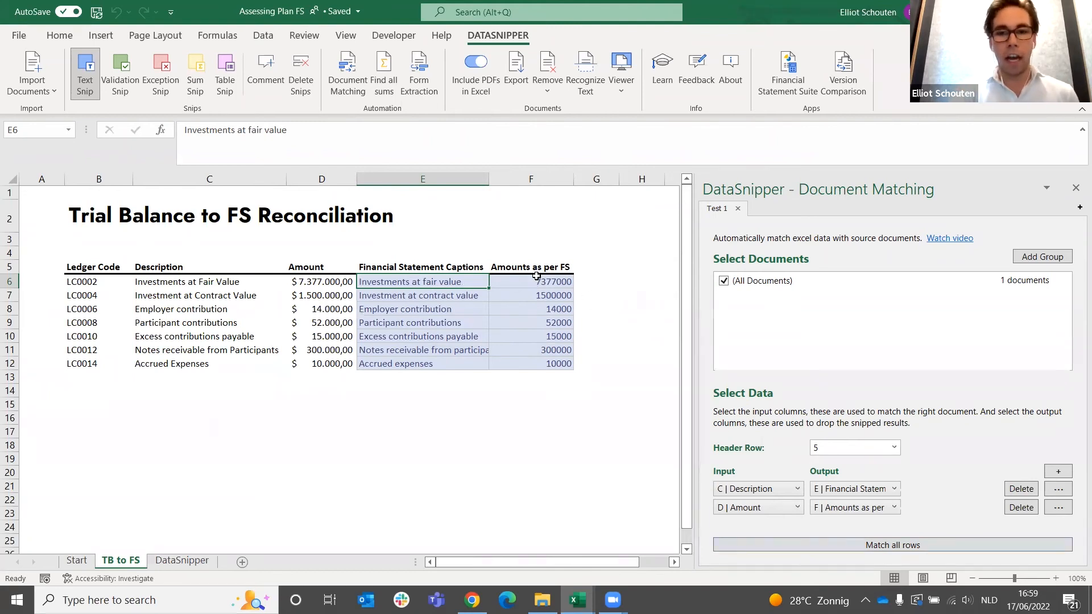
Step: Calculate the difference between Amount and Amounts as per FS with =D6-F6 in cell G6 and fill it down to G12
{"action": "left_click", "coordinate": [588, 281]}
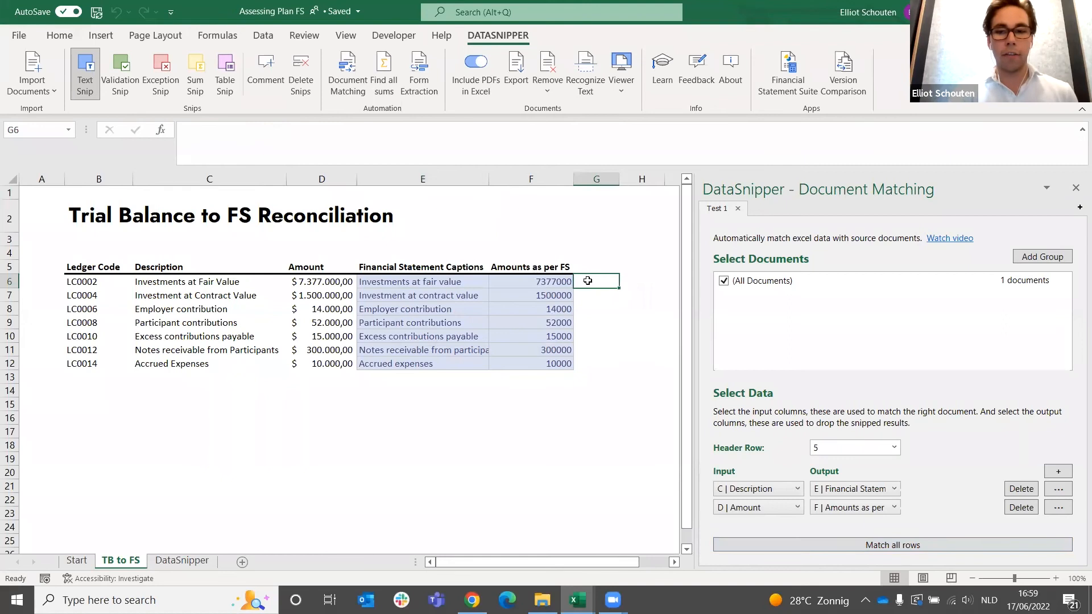
{"action": "type", "text": "="}
{"action": "key", "text": "Left"}
{"action": "key", "text": "Left"}
{"action": "key", "text": "Left"}
{"action": "type", "text": "-"}
{"action": "key", "text": "Left"}
{"action": "key", "text": "Return"}
{"action": "left_click", "coordinate": [588, 282]}
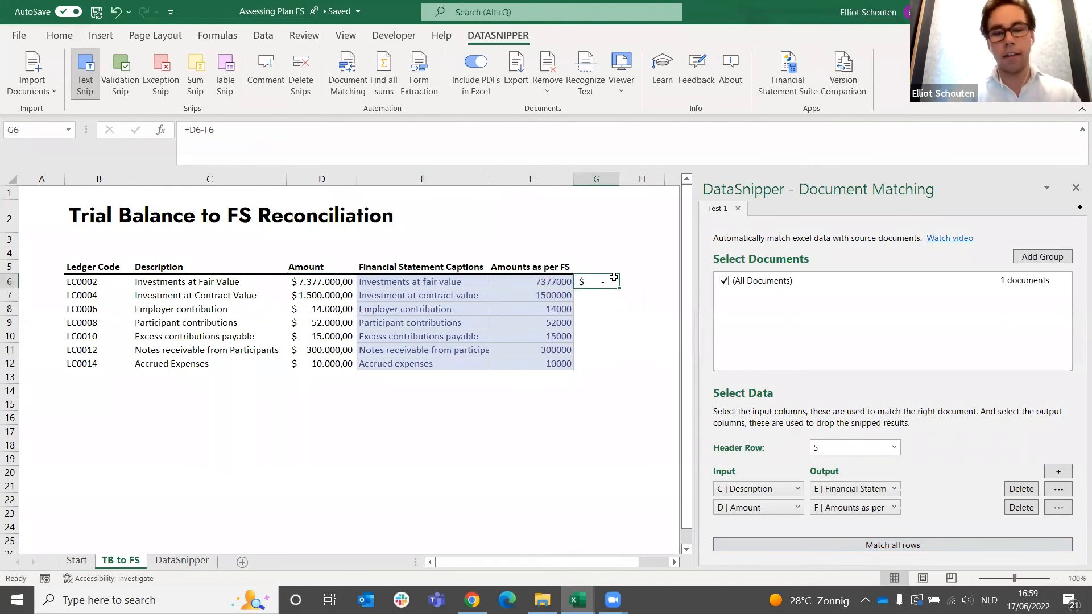
{"action": "double_click", "coordinate": [618, 287]}
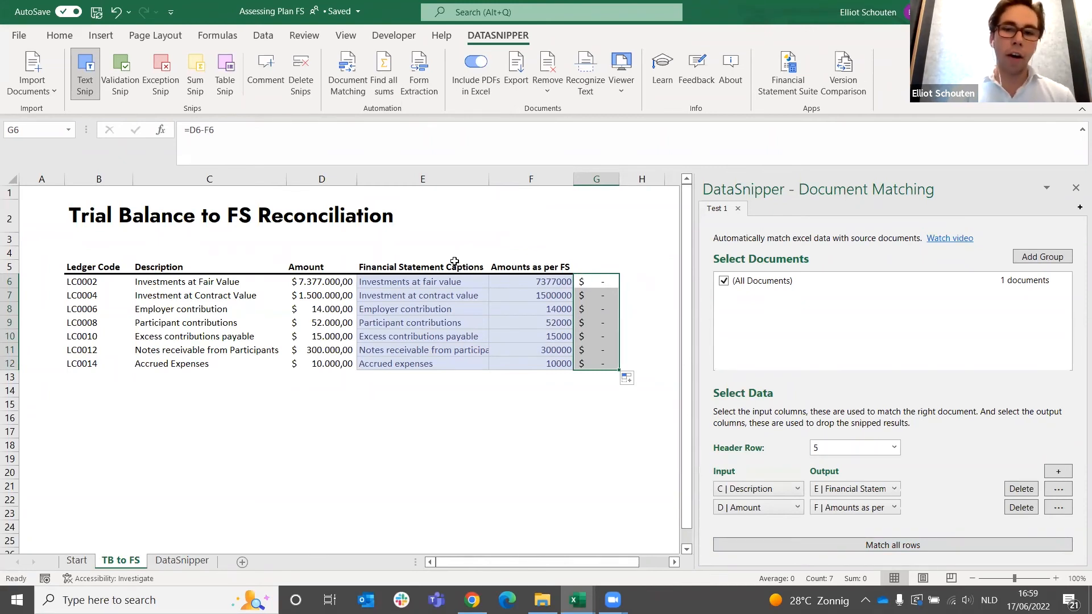
Step: Trace the matched captions in cells E6 to E12 back to the Statements of Net Assets Available for Benefits
{"action": "left_click", "coordinate": [524, 291]}
{"action": "key", "text": "Left"}
{"action": "key", "text": "Up"}
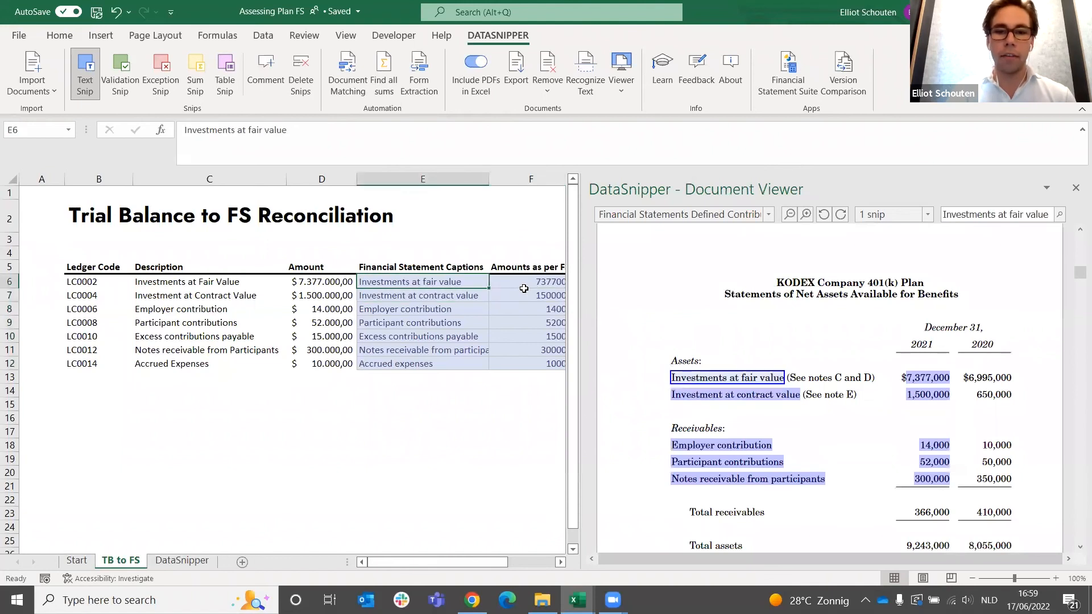
{"action": "key", "text": "Down"}
{"action": "key", "text": "Down"}
{"action": "key", "text": "Down"}
{"action": "key", "text": "Down"}
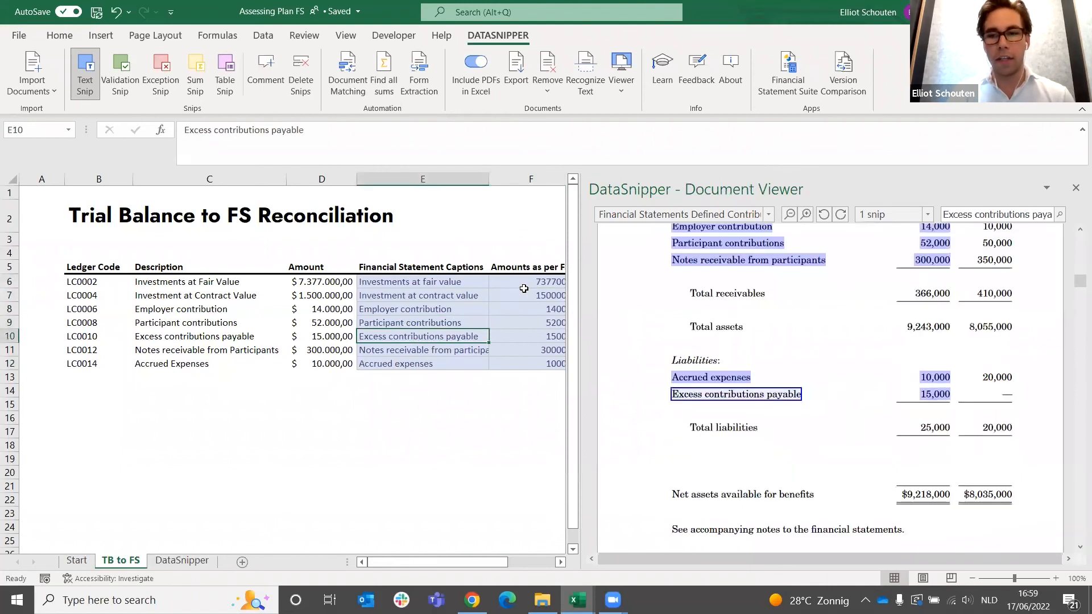
{"action": "key", "text": "Down"}
{"action": "key", "text": "Down"}
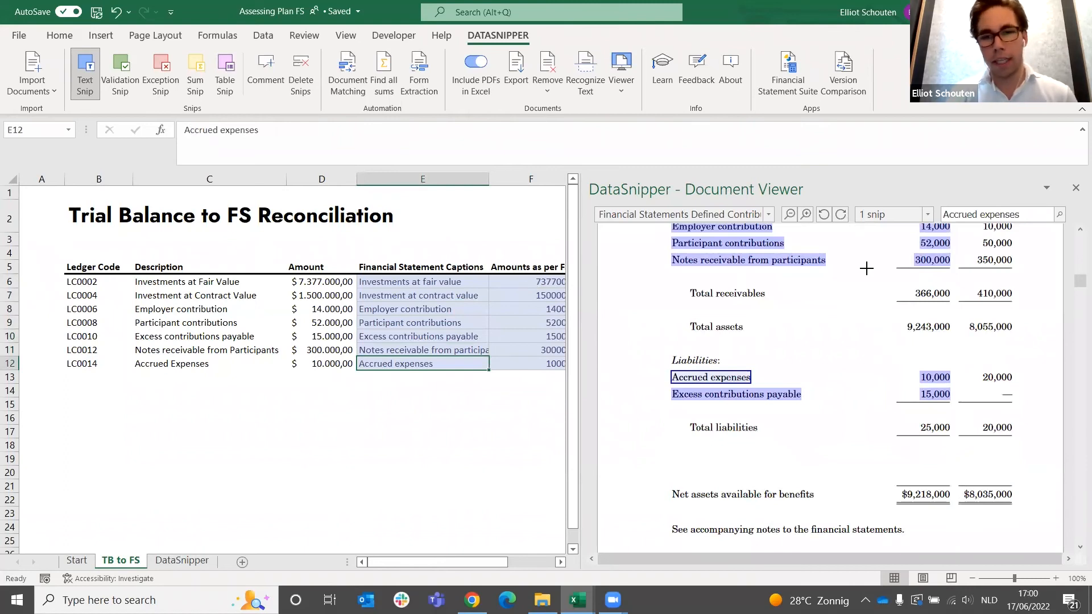
Step: Run Find all sums on the financial statements document to test its mathematical accuracy
{"action": "scroll", "coordinate": [867, 268], "scroll_direction": "up", "scroll_amount": 6}
{"action": "scroll", "coordinate": [866, 268], "scroll_direction": "up", "scroll_amount": 10}
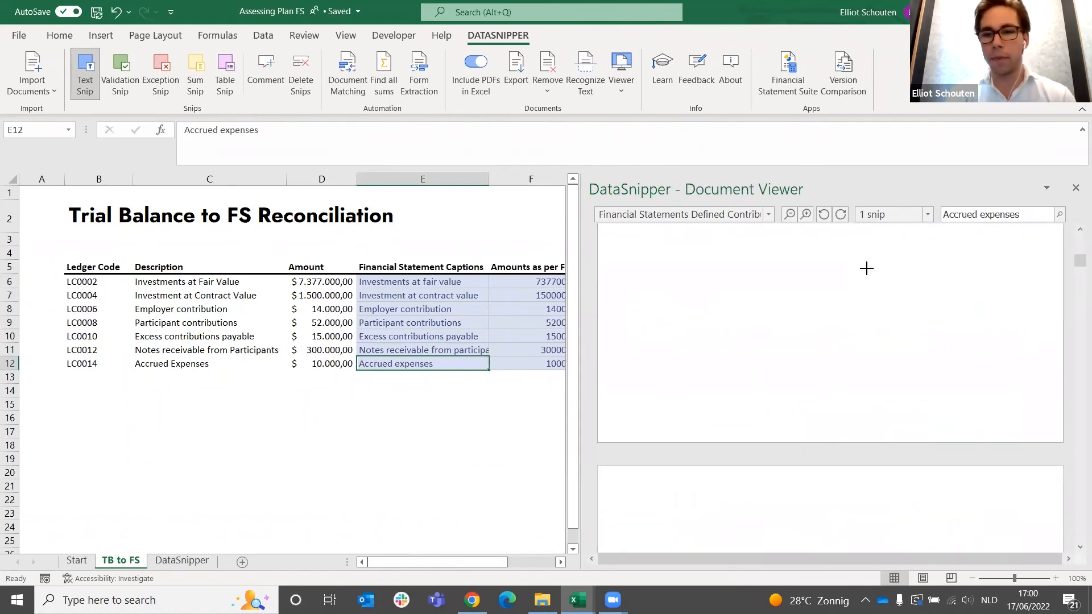
{"action": "scroll", "coordinate": [867, 268], "scroll_direction": "down", "scroll_amount": 10}
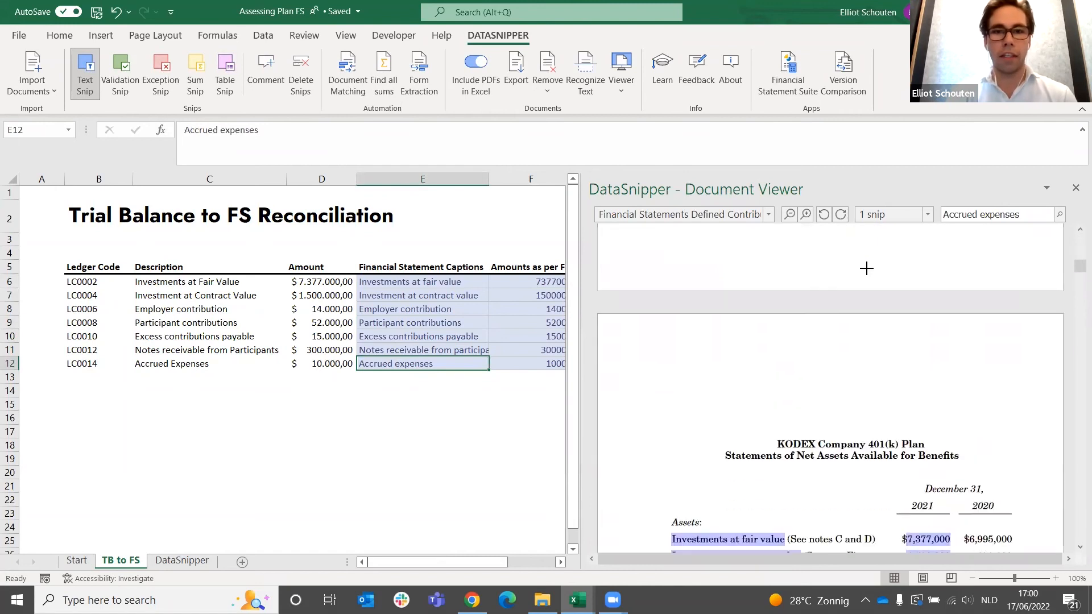
{"action": "scroll", "coordinate": [866, 268], "scroll_direction": "down", "scroll_amount": 10}
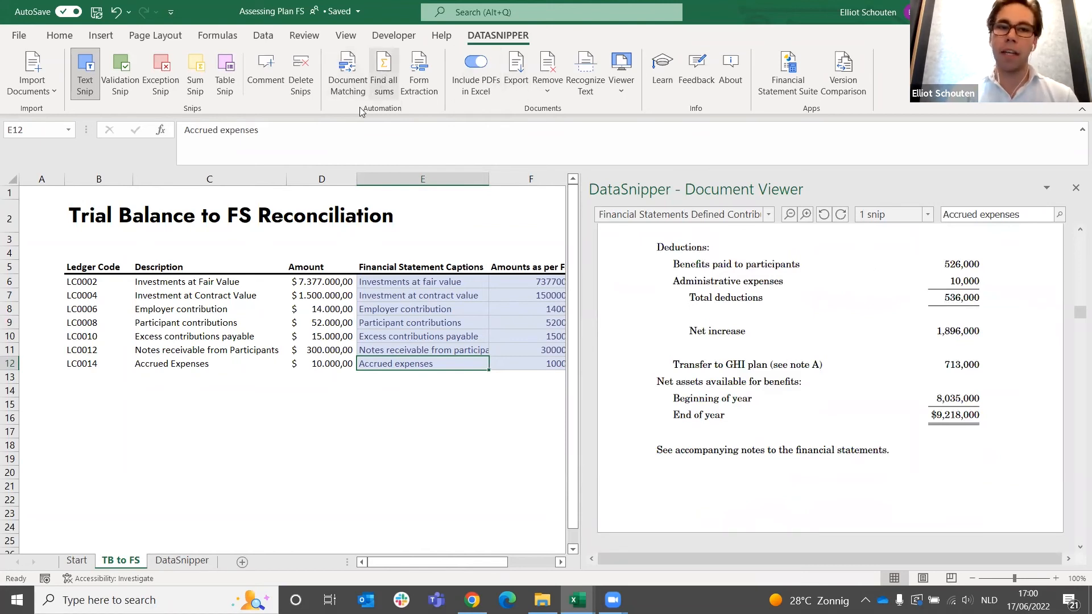
{"action": "left_click", "coordinate": [391, 86]}
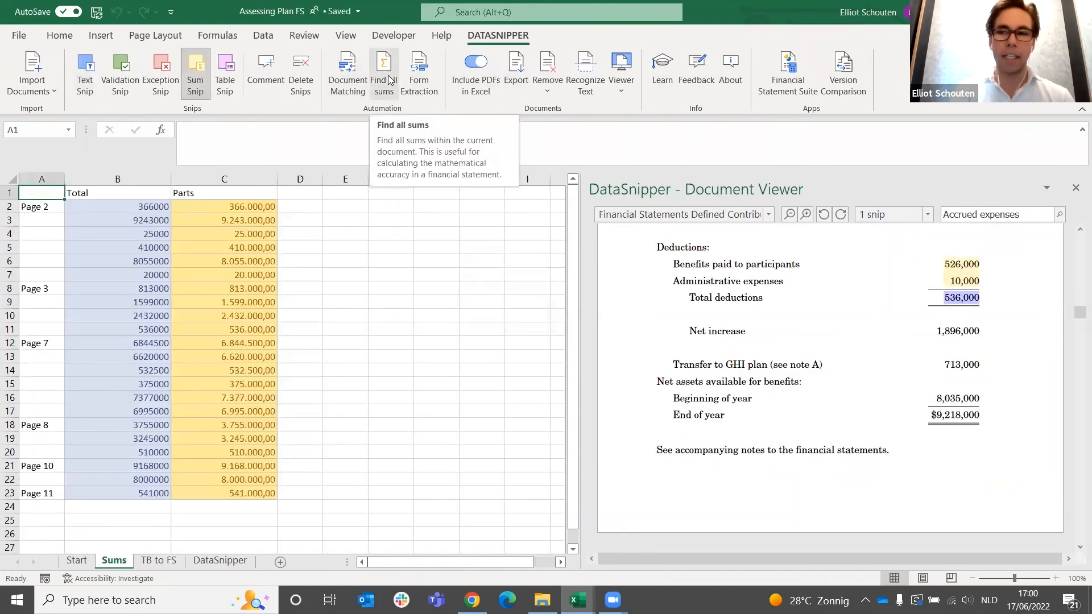
Step: Trace the page 2 totals and parts in rows 2 to 4 of the Sums sheet back to the financial statements
{"action": "left_click", "coordinate": [130, 208]}
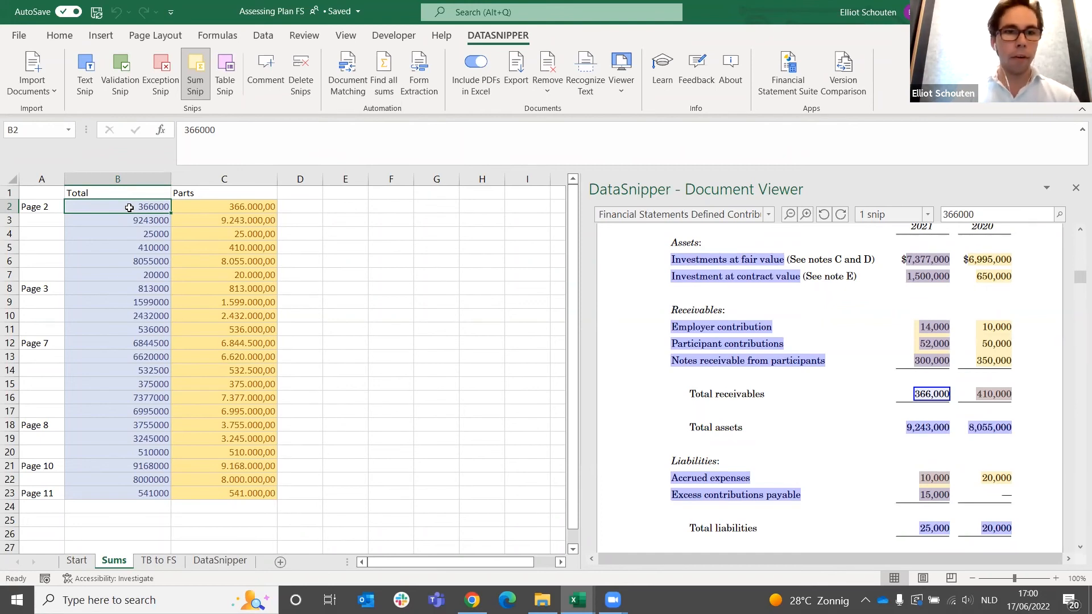
{"action": "key", "text": "Right"}
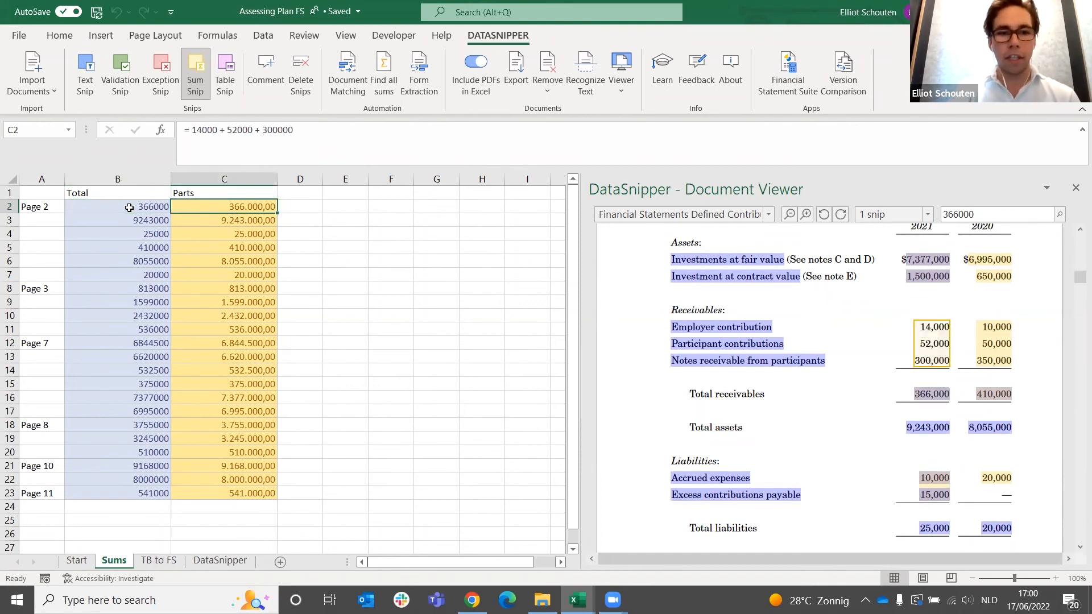
{"action": "key", "text": "Down"}
{"action": "key", "text": "Left"}
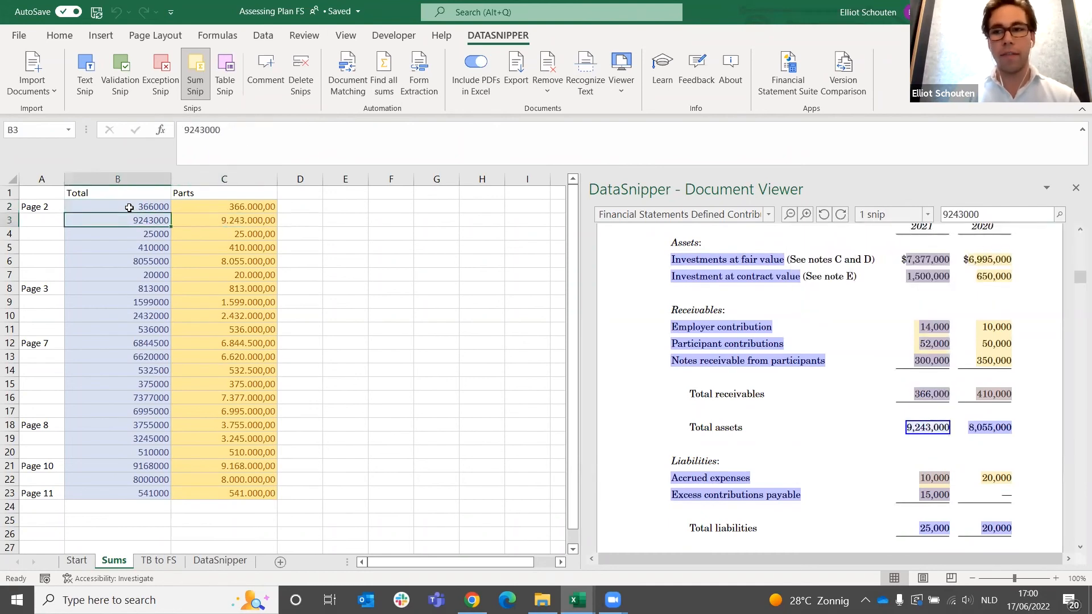
{"action": "key", "text": "Right"}
{"action": "key", "text": "Down"}
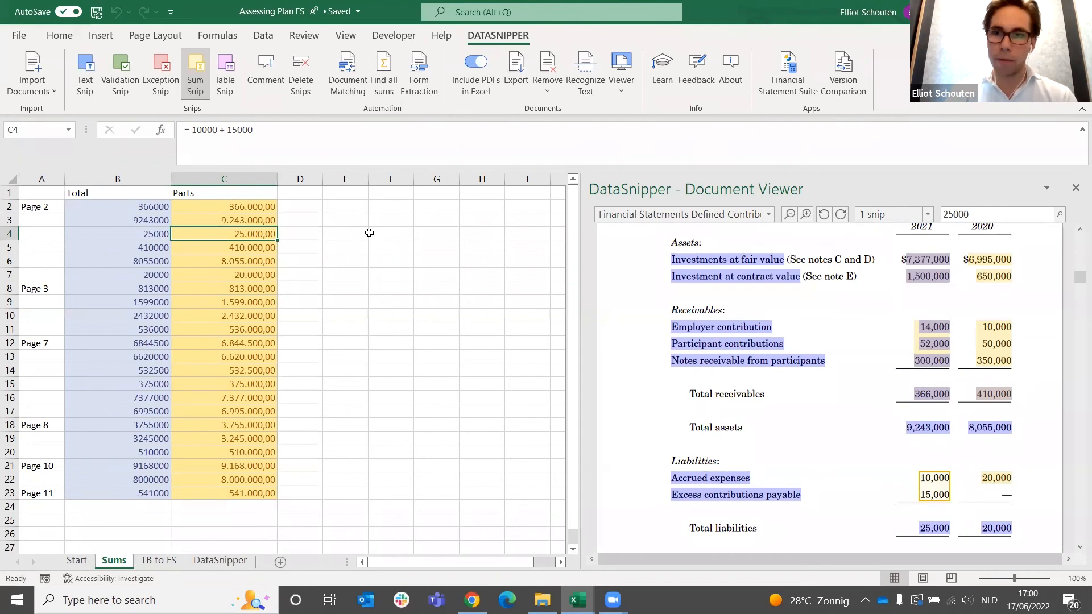
Step: Try a Sum Snip of the GHI plan transfer and beginning-of-year amounts, move it to cell E4, and delete the snip
{"action": "scroll", "coordinate": [891, 420], "scroll_direction": "down", "scroll_amount": 4}
{"action": "scroll", "coordinate": [891, 420], "scroll_direction": "down", "scroll_amount": 10}
{"action": "scroll", "coordinate": [891, 420], "scroll_direction": "down", "scroll_amount": 4}
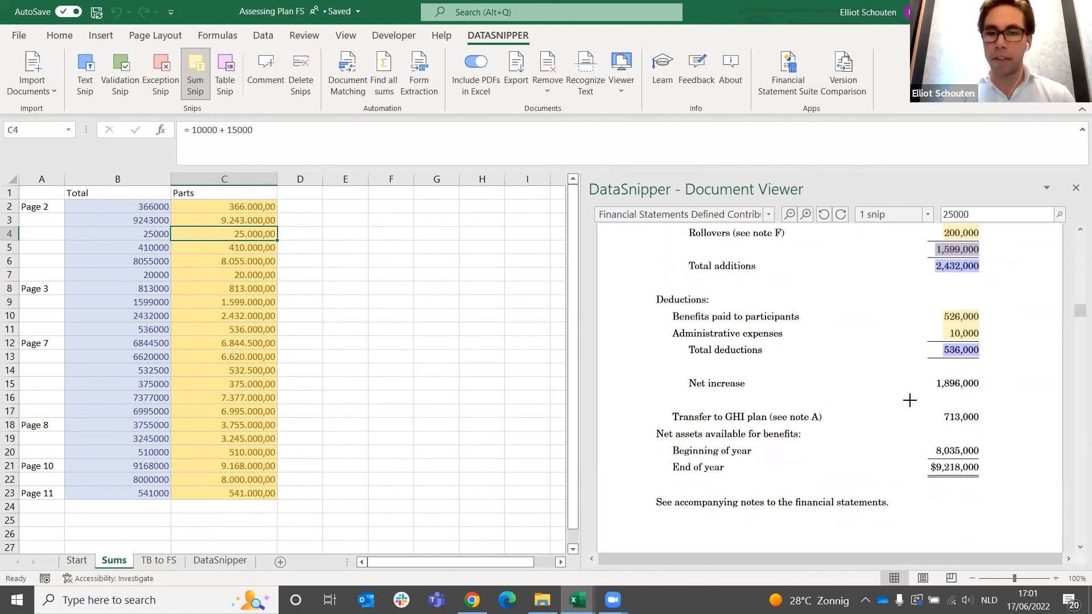
{"action": "scroll", "coordinate": [910, 400], "scroll_direction": "down", "scroll_amount": 1}
{"action": "scroll", "coordinate": [910, 401], "scroll_direction": "down", "scroll_amount": 1}
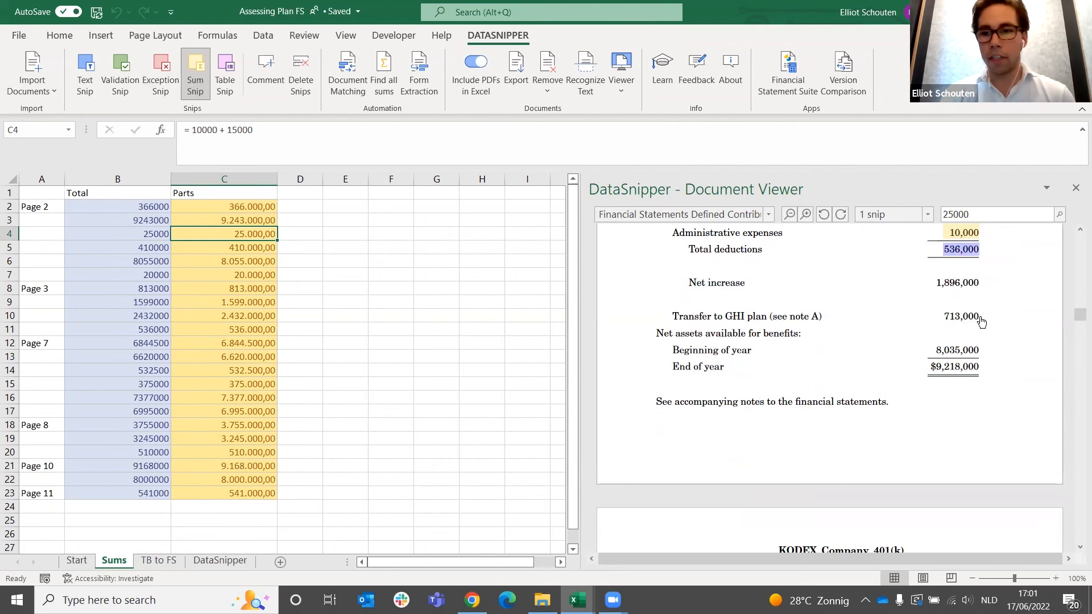
{"action": "left_click_drag", "start_coordinate": [922, 305], "coordinate": [1007, 360]}
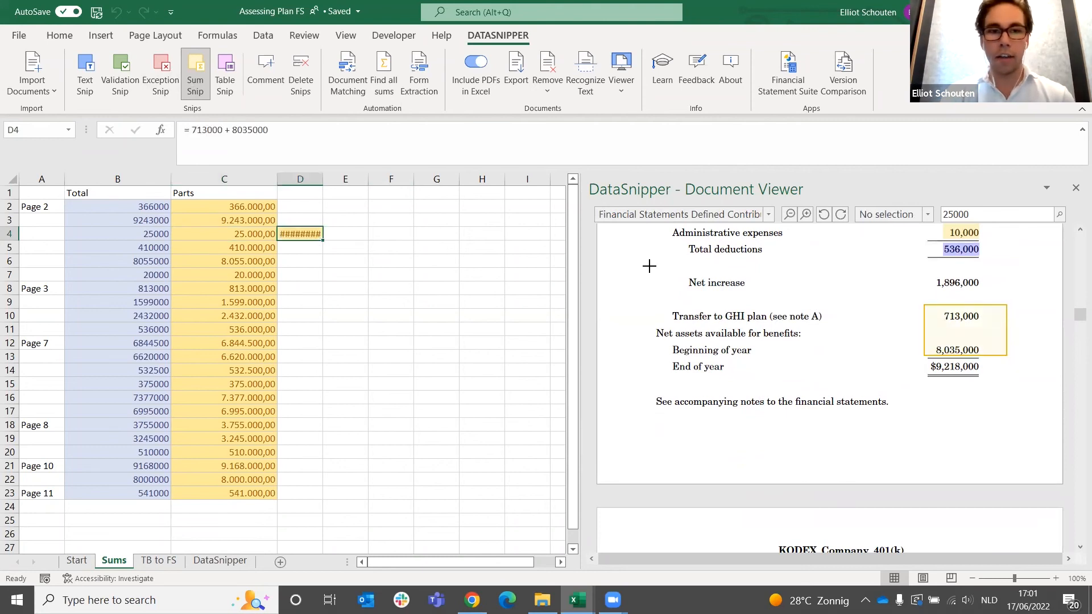
{"action": "double_click", "coordinate": [322, 179]}
{"action": "left_click_drag", "start_coordinate": [323, 243], "coordinate": [353, 238]}
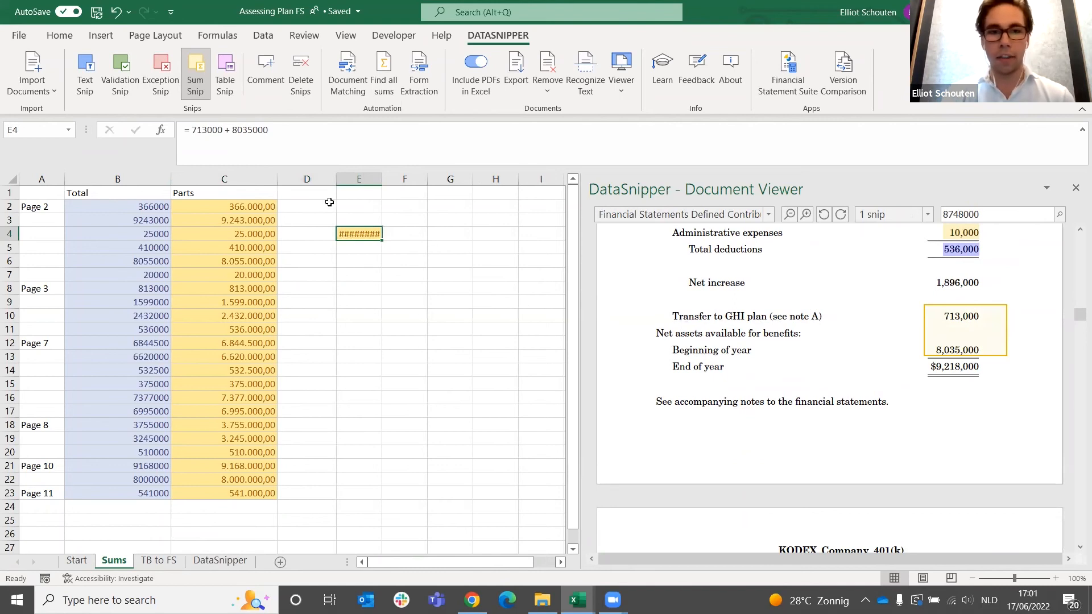
{"action": "double_click", "coordinate": [381, 179]}
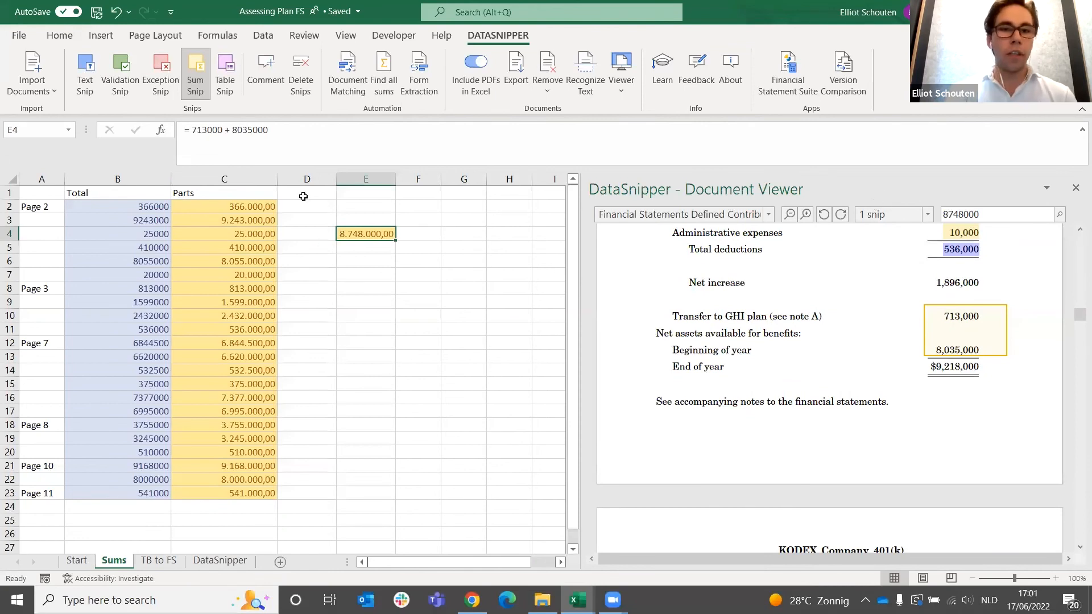
{"action": "left_click", "coordinate": [300, 74]}
Step: Review the highlighted sums in the remaining notes, including the fair value tables and the Form 5500 reconciliation
{"action": "scroll", "coordinate": [792, 362], "scroll_direction": "down", "scroll_amount": 3}
{"action": "scroll", "coordinate": [793, 362], "scroll_direction": "down", "scroll_amount": 20}
{"action": "scroll", "coordinate": [792, 362], "scroll_direction": "down", "scroll_amount": 15}
{"action": "scroll", "coordinate": [792, 362], "scroll_direction": "down", "scroll_amount": 10}
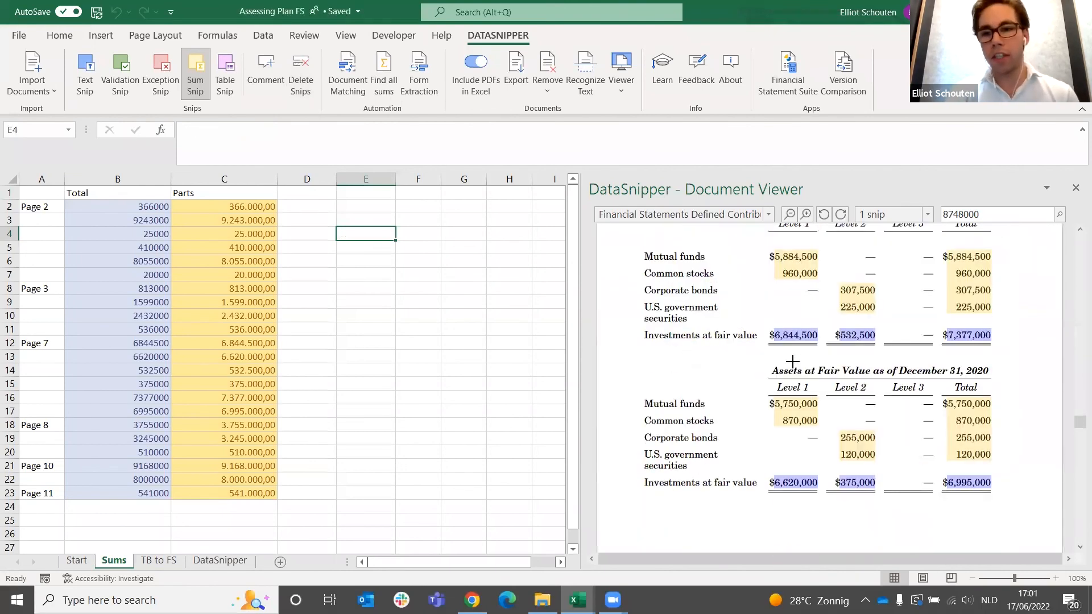
{"action": "scroll", "coordinate": [793, 362], "scroll_direction": "down", "scroll_amount": 10}
{"action": "scroll", "coordinate": [792, 361], "scroll_direction": "down", "scroll_amount": 10}
{"action": "scroll", "coordinate": [792, 361], "scroll_direction": "down", "scroll_amount": 10}
{"action": "scroll", "coordinate": [793, 362], "scroll_direction": "down", "scroll_amount": 5}
{"action": "scroll", "coordinate": [792, 362], "scroll_direction": "down", "scroll_amount": 10}
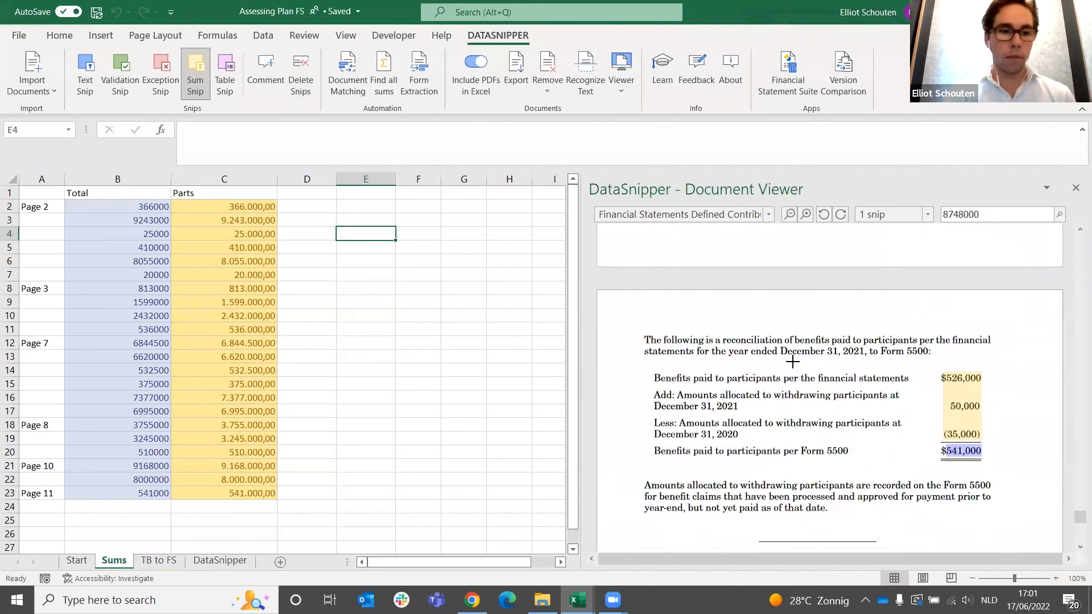
{"action": "left_click", "coordinate": [386, 207]}
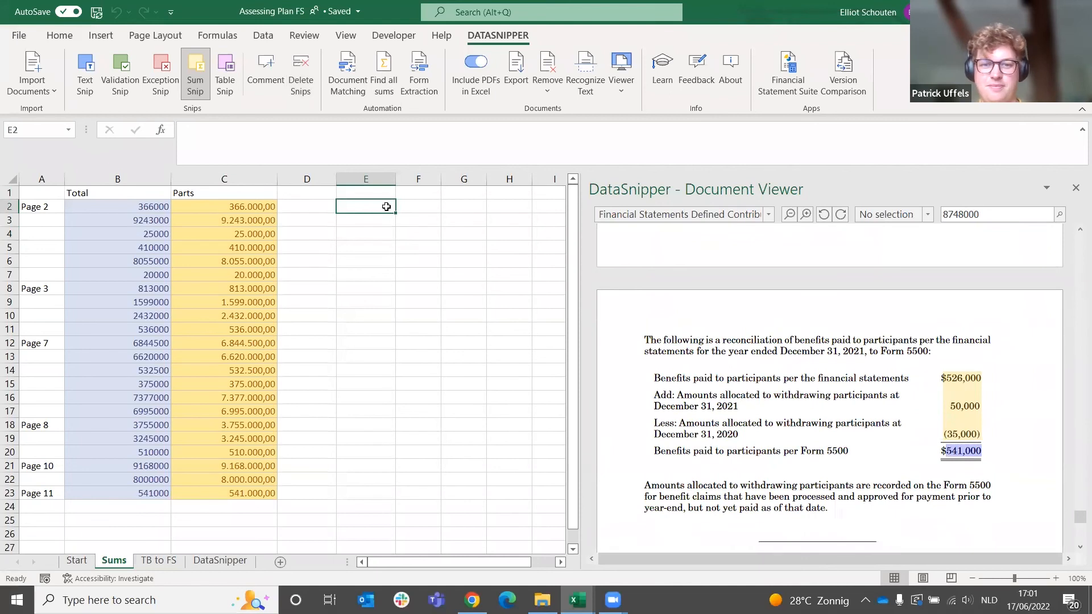
{"action": "scroll", "coordinate": [803, 434], "scroll_direction": "up", "scroll_amount": 1}
{"action": "scroll", "coordinate": [802, 434], "scroll_direction": "up", "scroll_amount": 10}
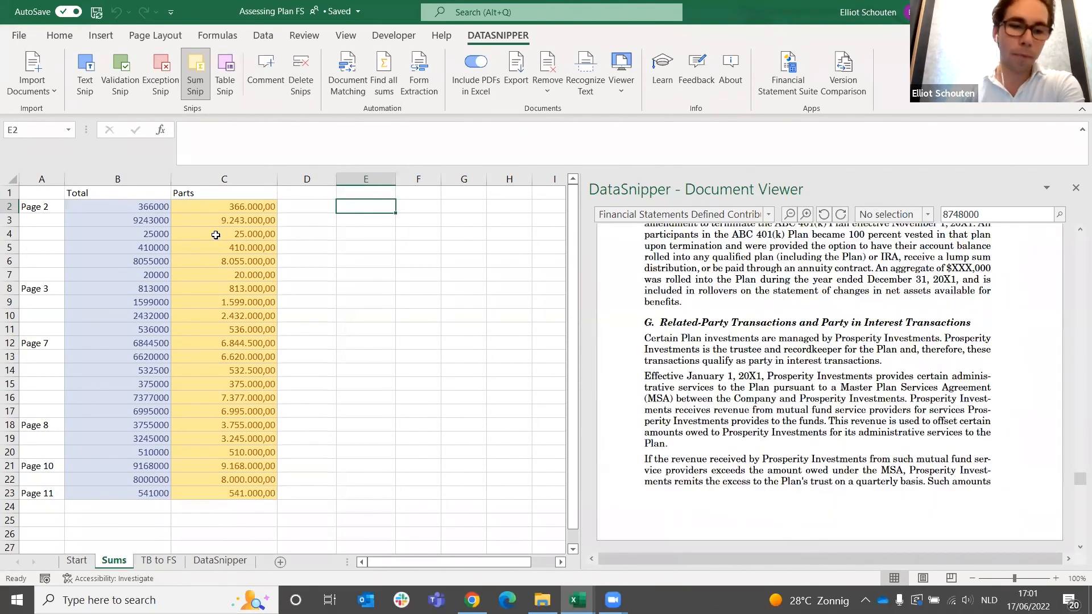
Step: Return to the TB to FS sheet and inspect the matched Investments at fair value caption and amount in row 6
{"action": "left_click", "coordinate": [159, 561]}
{"action": "left_click", "coordinate": [348, 447]}
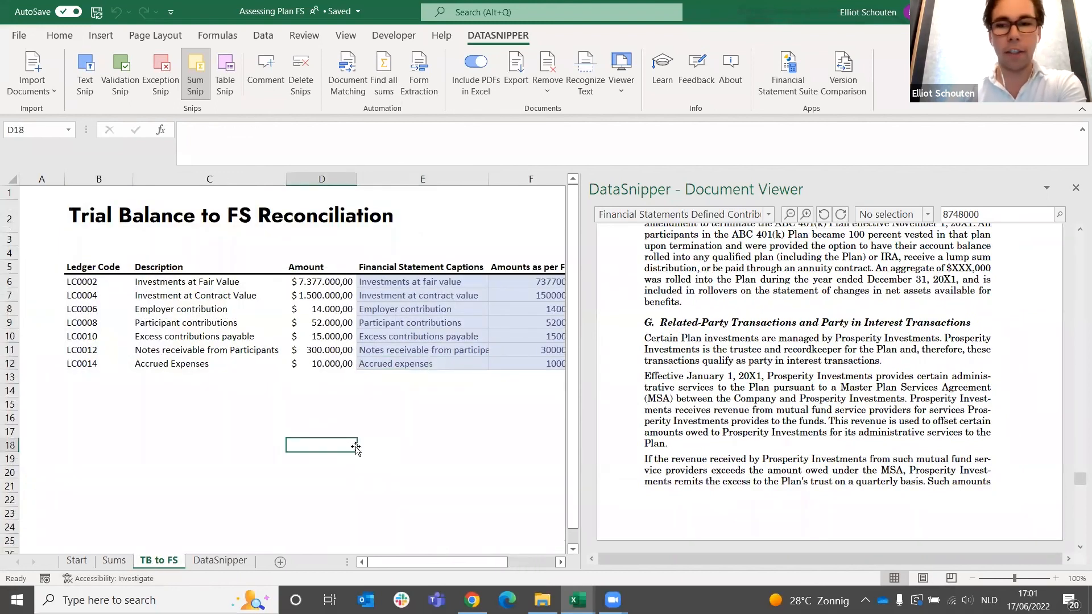
{"action": "left_click", "coordinate": [451, 282]}
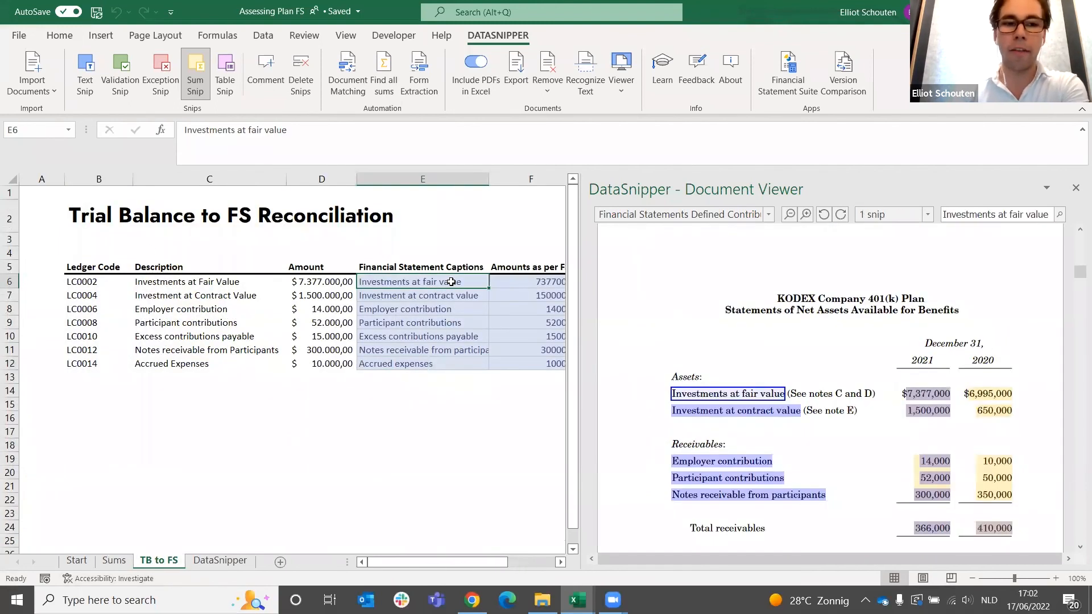
{"action": "key", "text": "Right"}
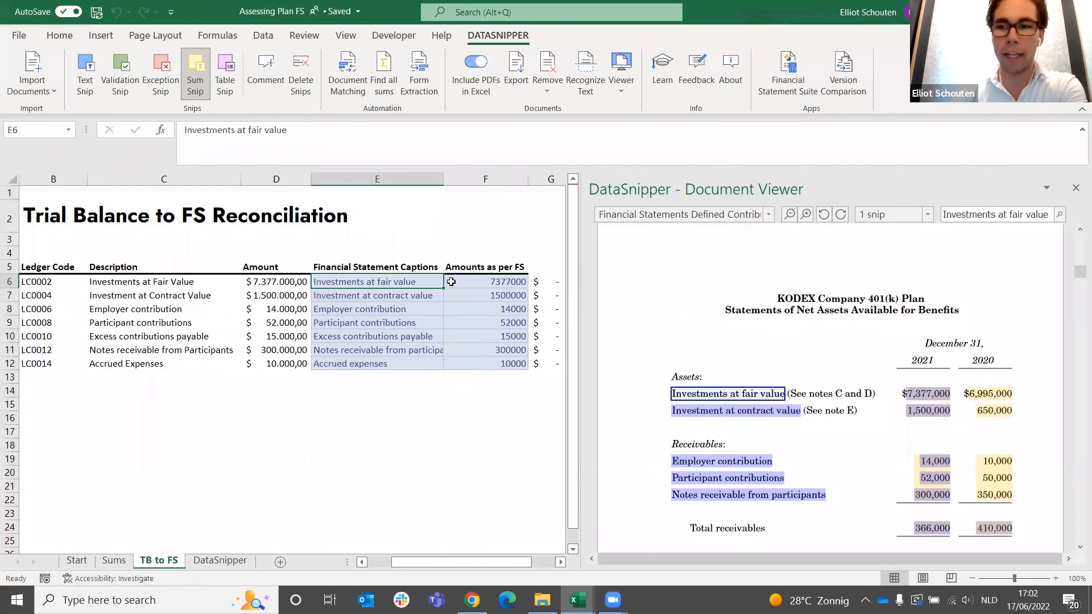
Step: Review the matched captions and amounts in the Statements of Net Assets Available for Benefits
{"action": "scroll", "coordinate": [889, 376], "scroll_direction": "up", "scroll_amount": 3}
{"action": "scroll", "coordinate": [890, 377], "scroll_direction": "down", "scroll_amount": 7}
{"action": "scroll", "coordinate": [890, 376], "scroll_direction": "down", "scroll_amount": 3}
{"action": "scroll", "coordinate": [890, 377], "scroll_direction": "up", "scroll_amount": 7}
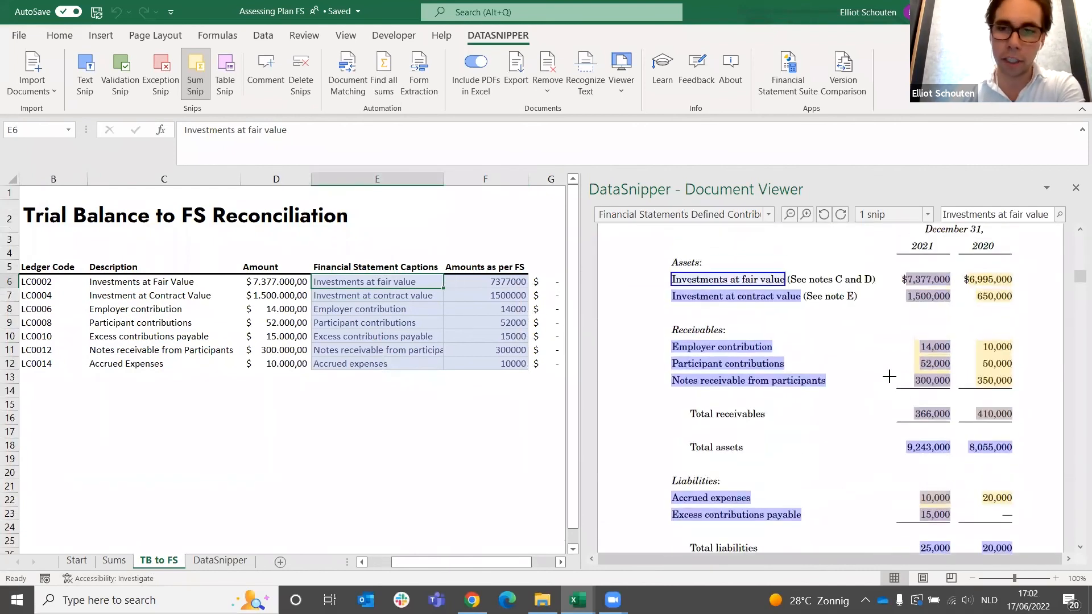
{"action": "scroll", "coordinate": [890, 377], "scroll_direction": "up", "scroll_amount": 3}
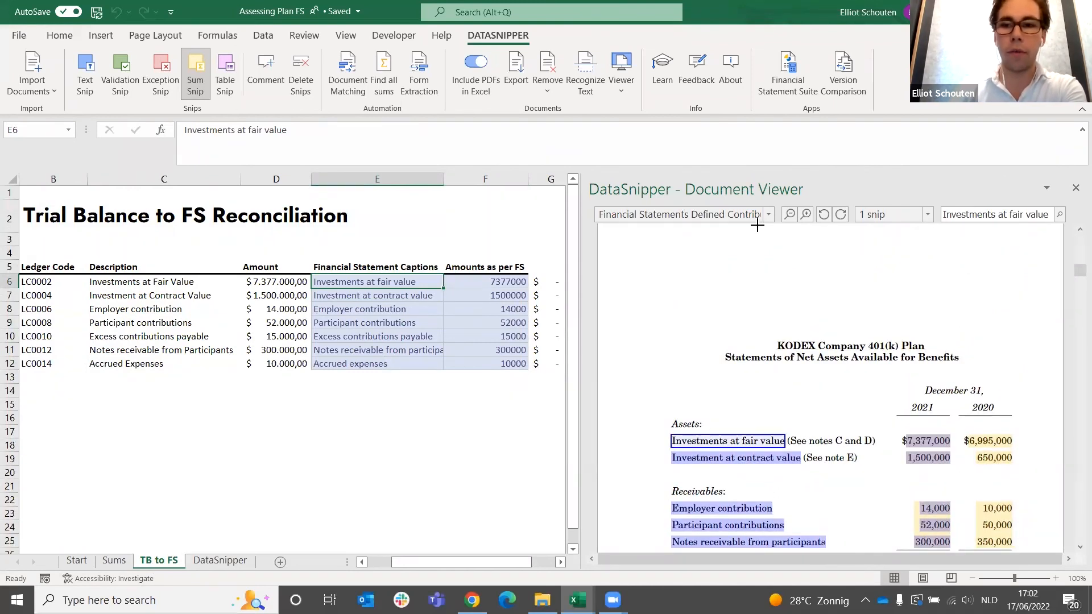
{"action": "left_click", "coordinate": [768, 215]}
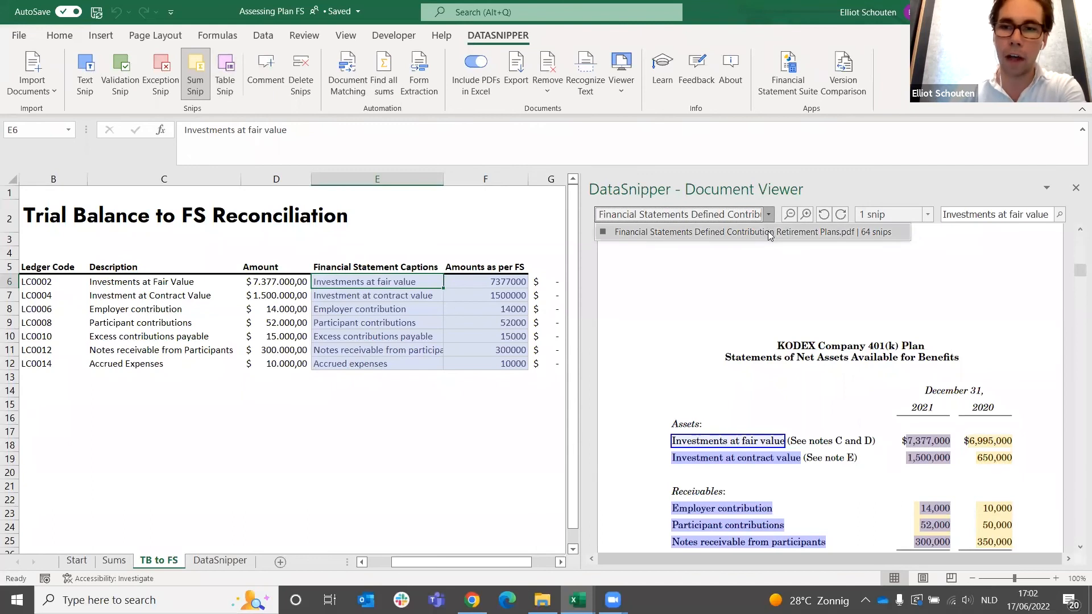
{"action": "left_click", "coordinate": [769, 228]}
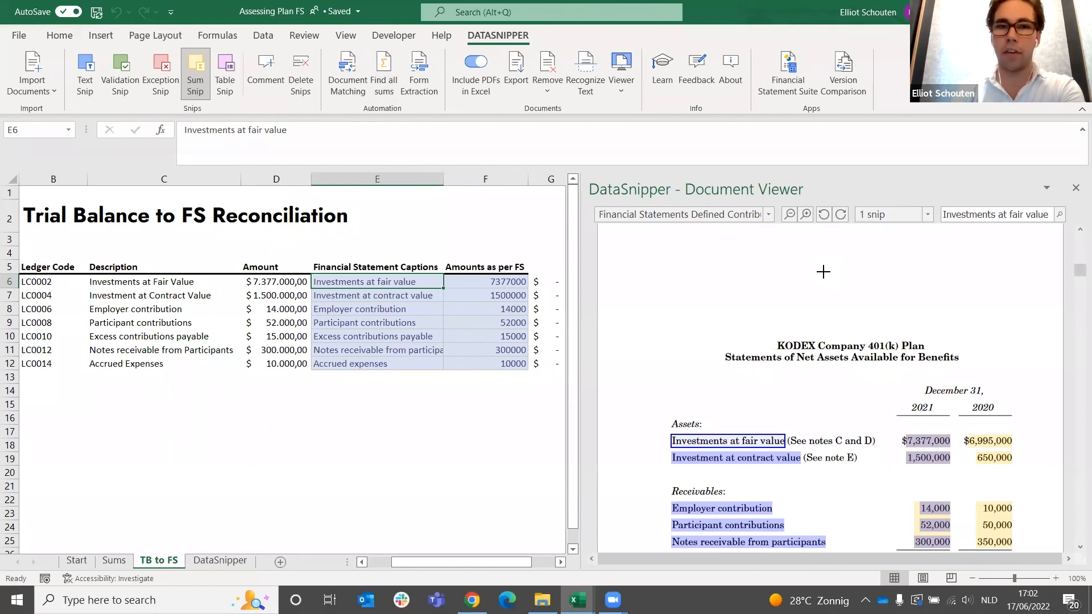
{"action": "scroll", "coordinate": [738, 246], "scroll_direction": "up", "scroll_amount": 3}
{"action": "scroll", "coordinate": [738, 247], "scroll_direction": "down", "scroll_amount": 11}
{"action": "scroll", "coordinate": [738, 247], "scroll_direction": "up", "scroll_amount": 8}
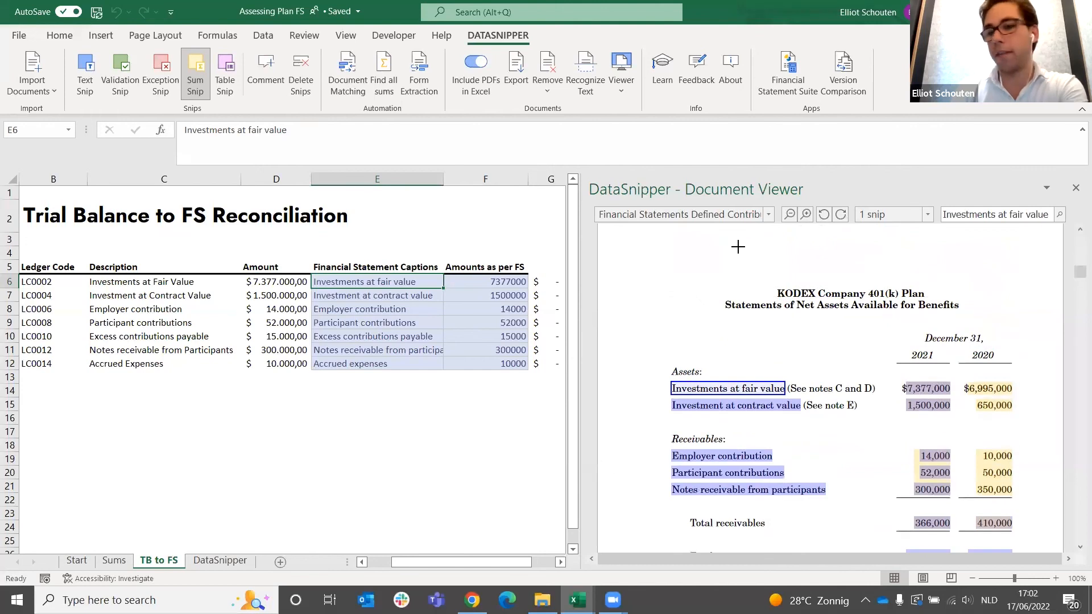
Step: Find all sums in the Financial Statements Defined Contribution Retirement Plans document
{"action": "left_click", "coordinate": [768, 215]}
{"action": "left_click", "coordinate": [692, 234]}
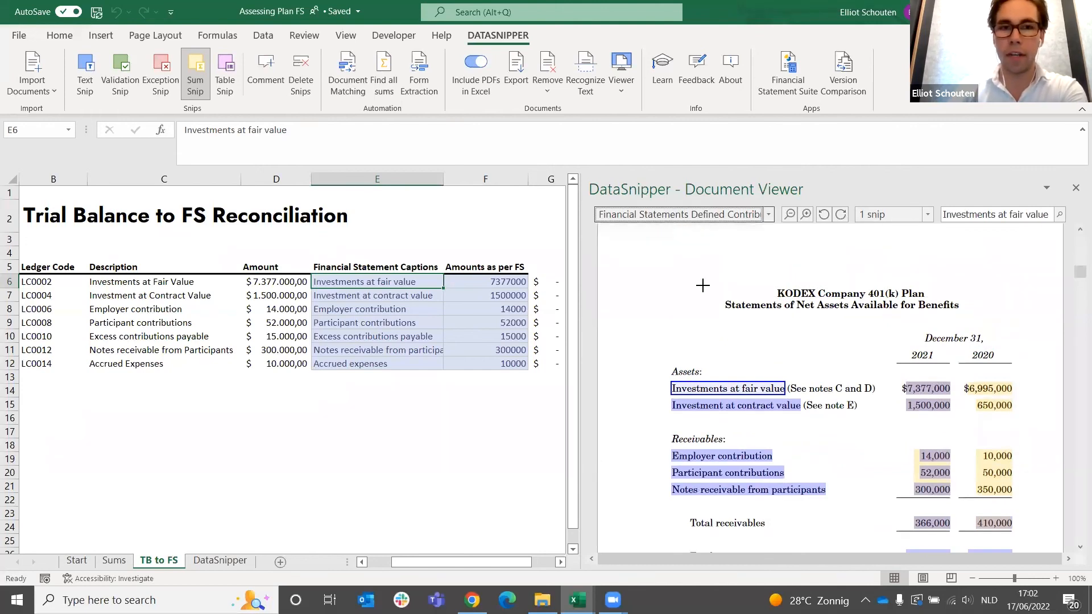
{"action": "left_click", "coordinate": [397, 89]}
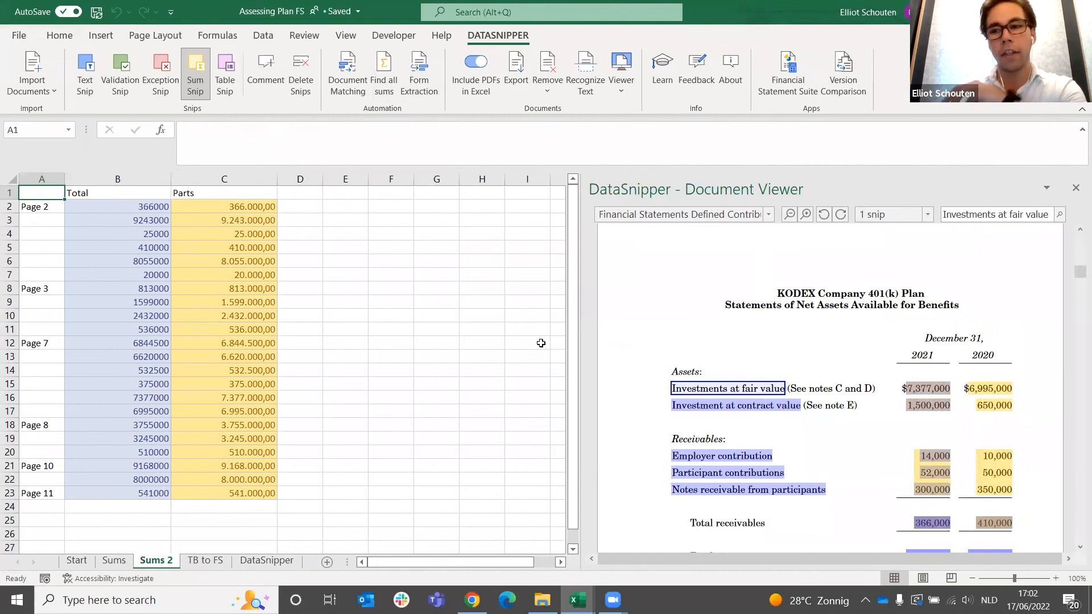
Step: Trace the first page 2 and page 7 totals and parts on the Sums 2 sheet back to the financial statements
{"action": "left_click", "coordinate": [141, 206]}
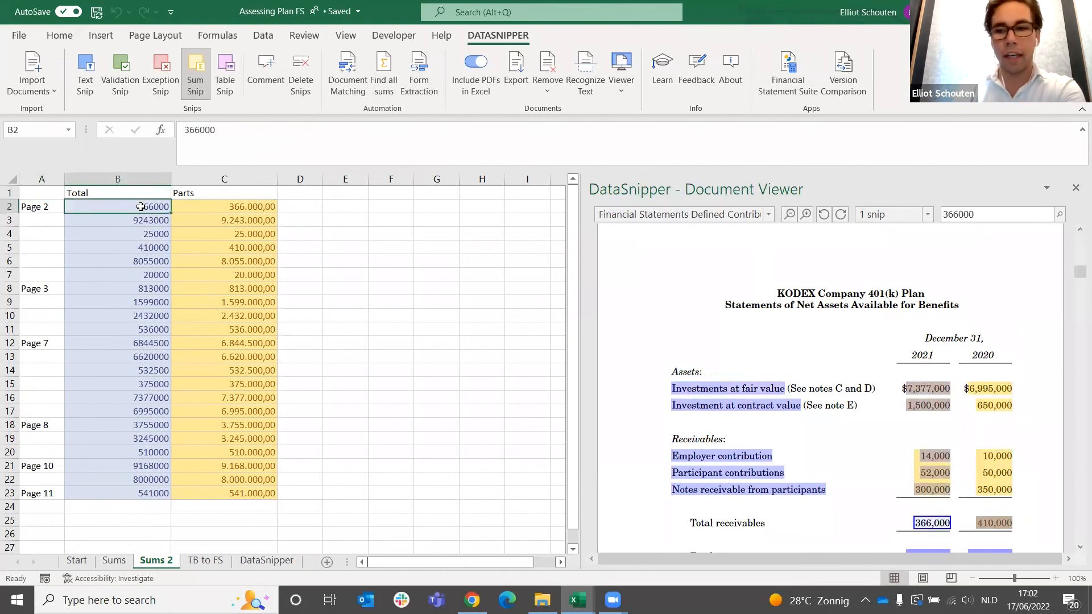
{"action": "left_click", "coordinate": [228, 206]}
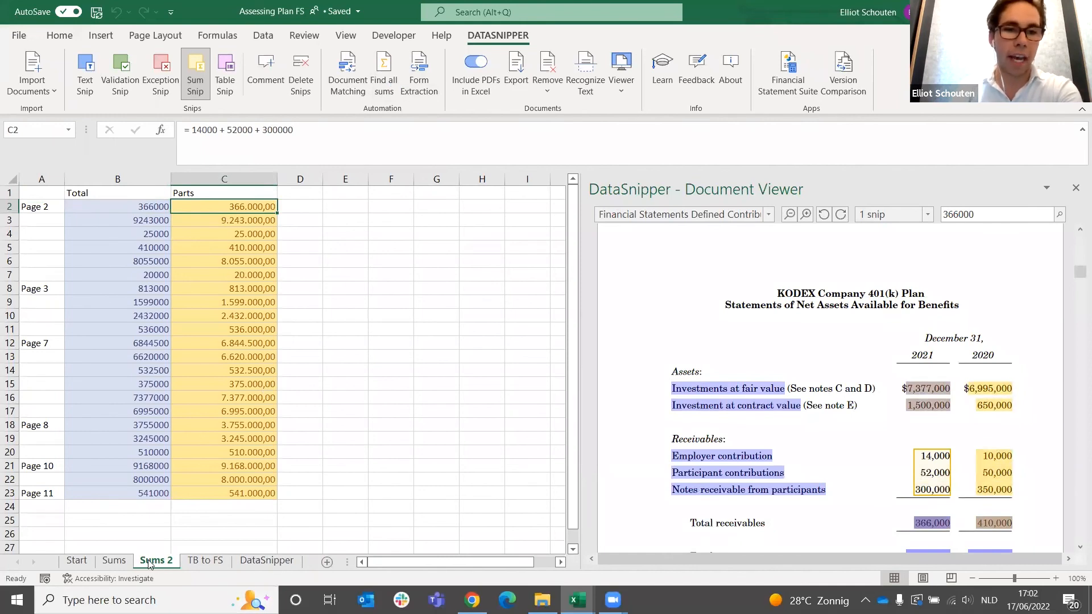
{"action": "left_click", "coordinate": [35, 208]}
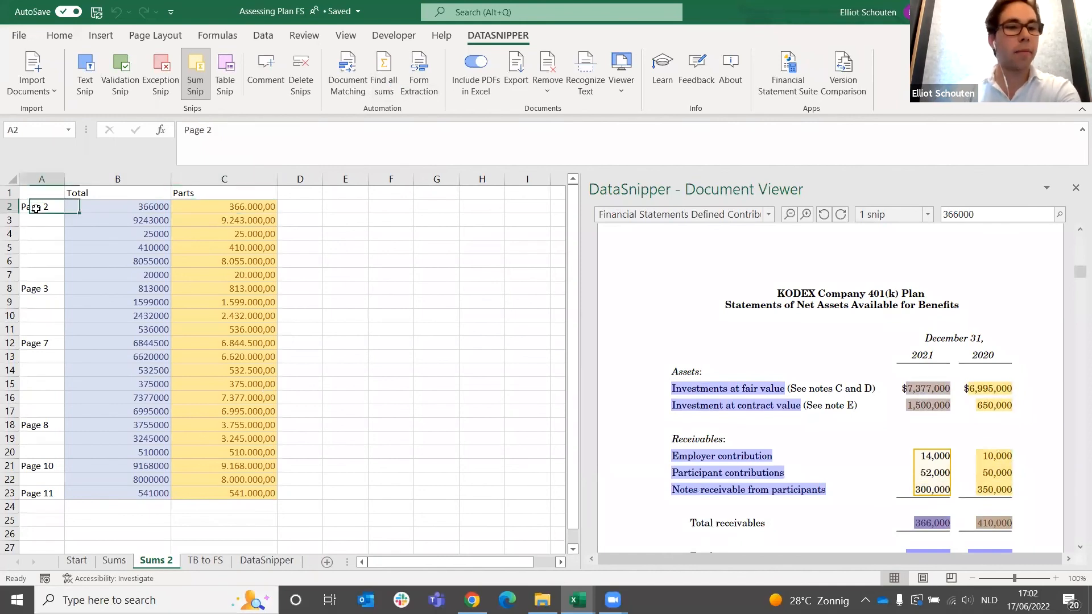
{"action": "left_click", "coordinate": [39, 290]}
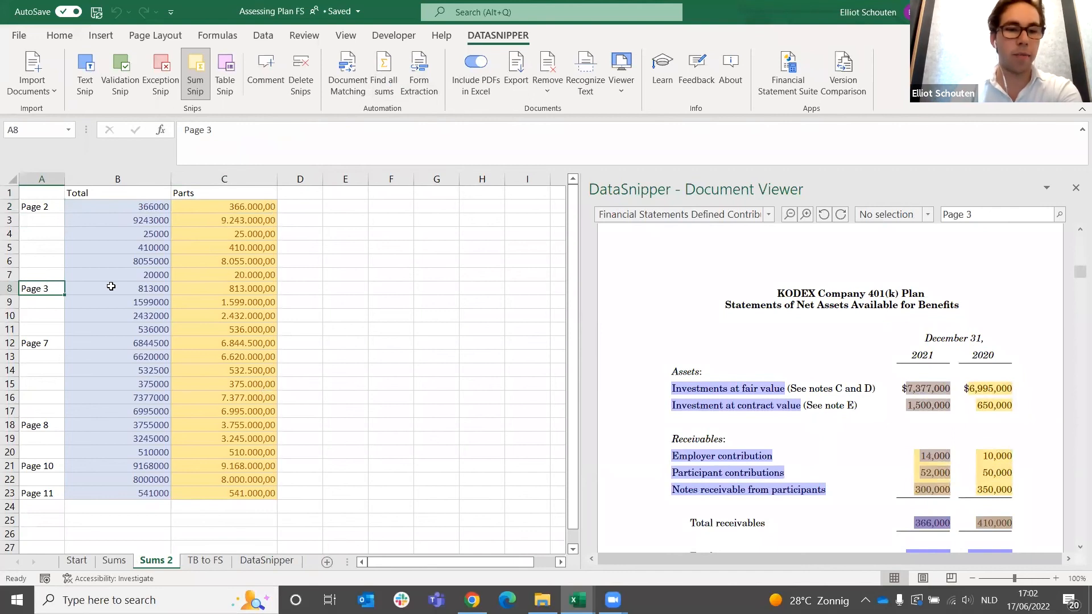
{"action": "left_click", "coordinate": [48, 330]}
{"action": "left_click", "coordinate": [105, 343]}
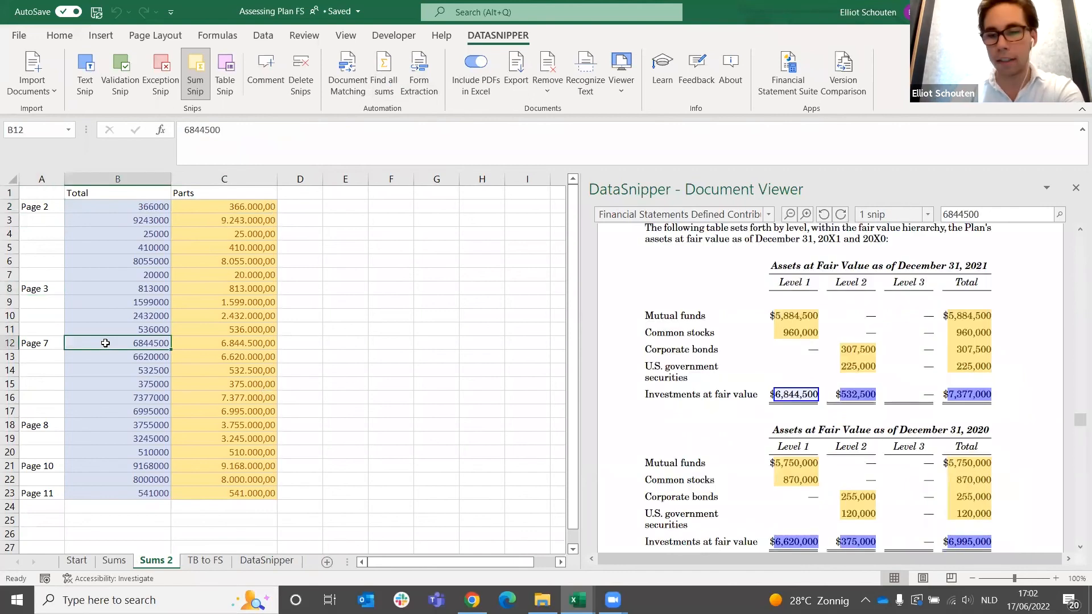
{"action": "left_click", "coordinate": [209, 343]}
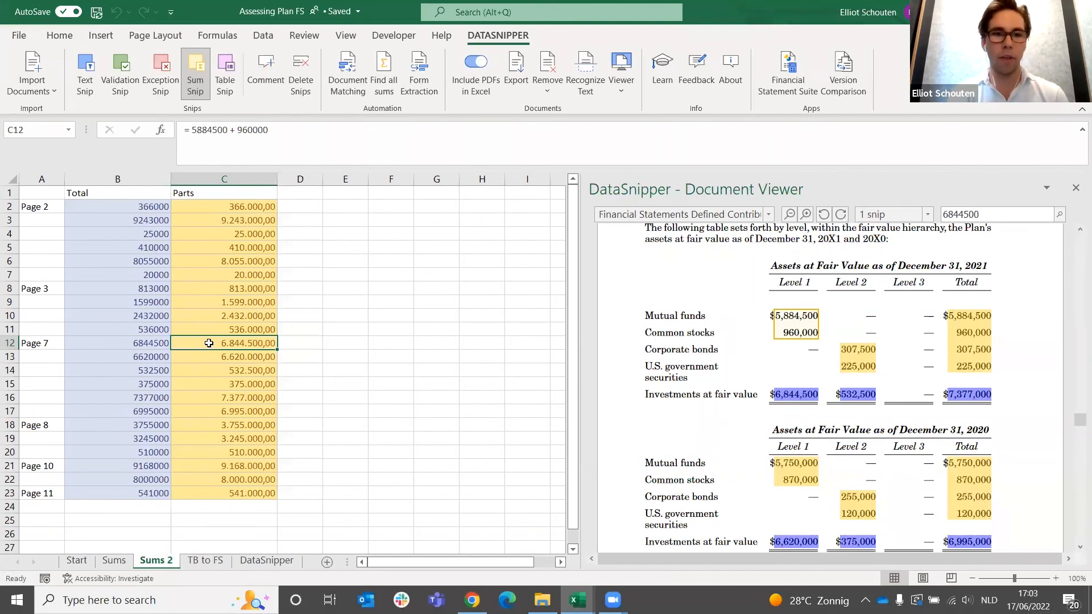
Step: List the snips linked to cells B2:C14 of the Sums 2 sheet, and close the Document Viewer
{"action": "left_click_drag", "start_coordinate": [145, 208], "coordinate": [206, 377]}
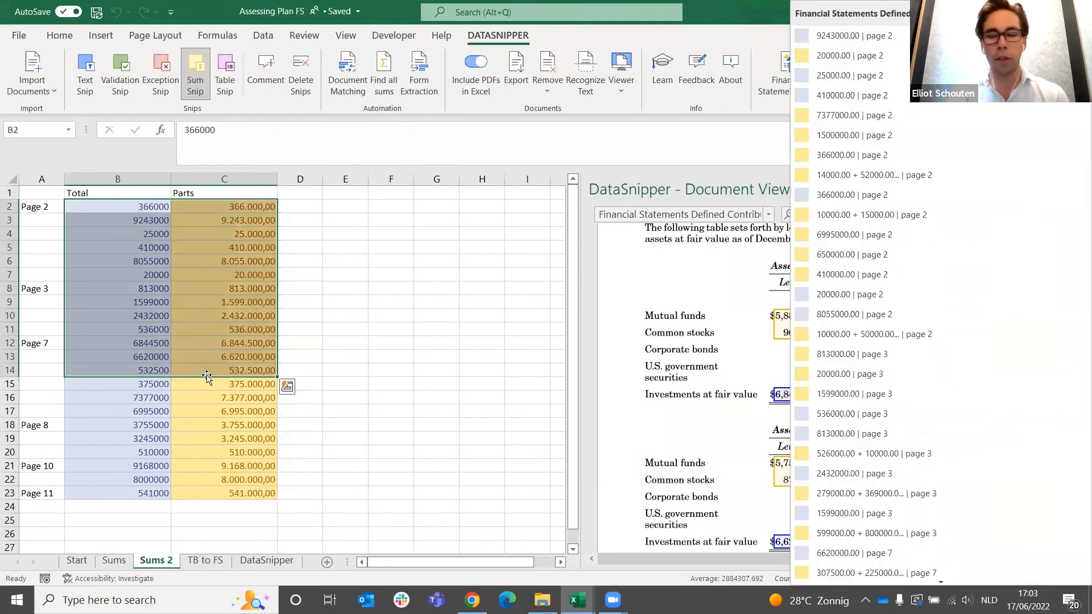
{"action": "left_click", "coordinate": [380, 333]}
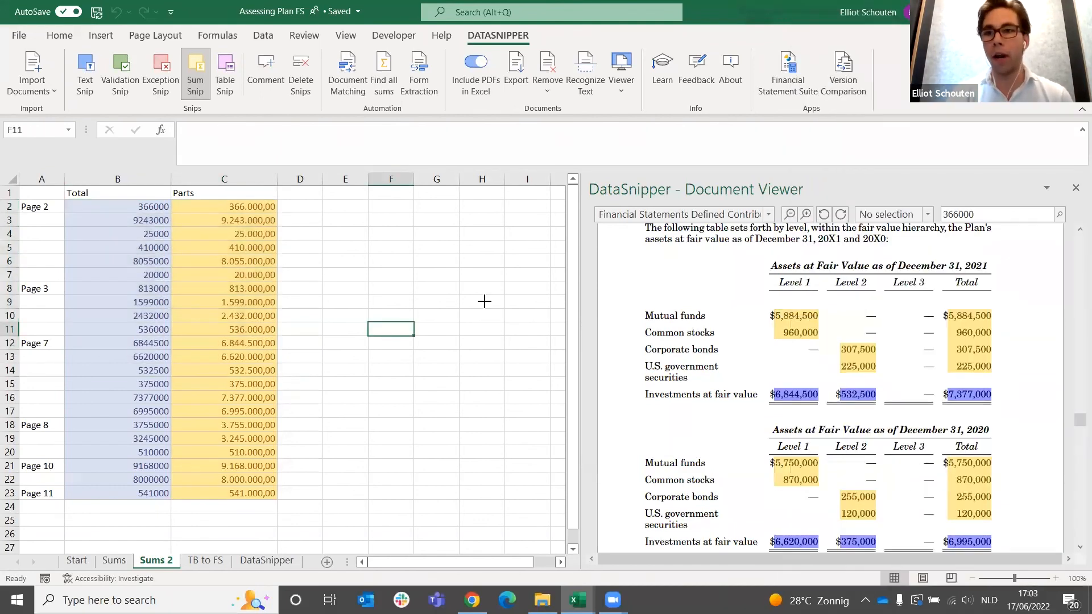
{"action": "left_click", "coordinate": [1076, 188]}
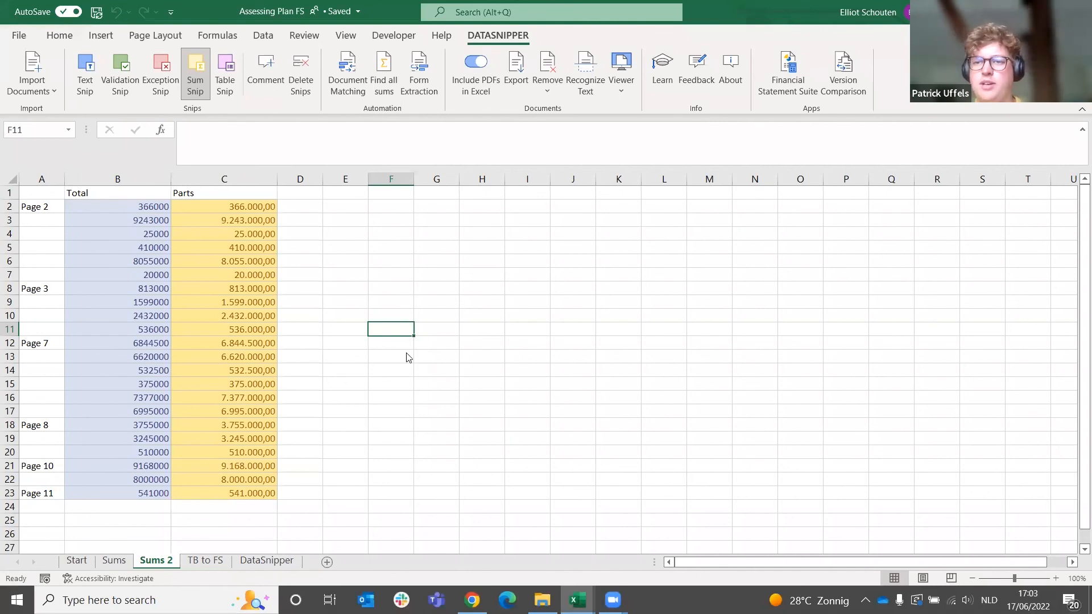
Step: View the document removal options and the selection of imported documents, and cancel without removing any
{"action": "left_click", "coordinate": [549, 90]}
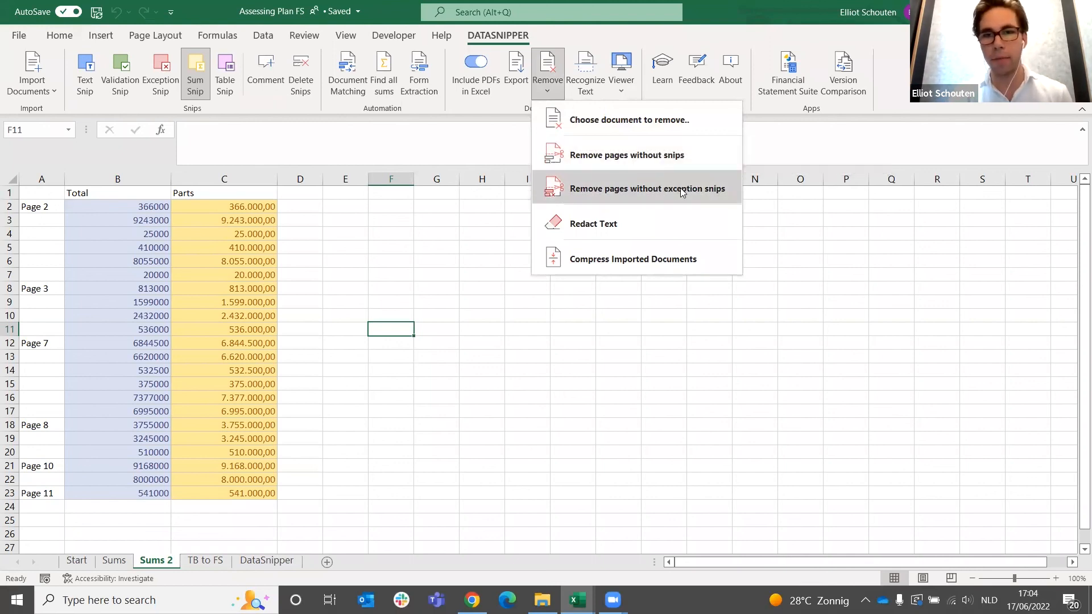
{"action": "left_click", "coordinate": [660, 124]}
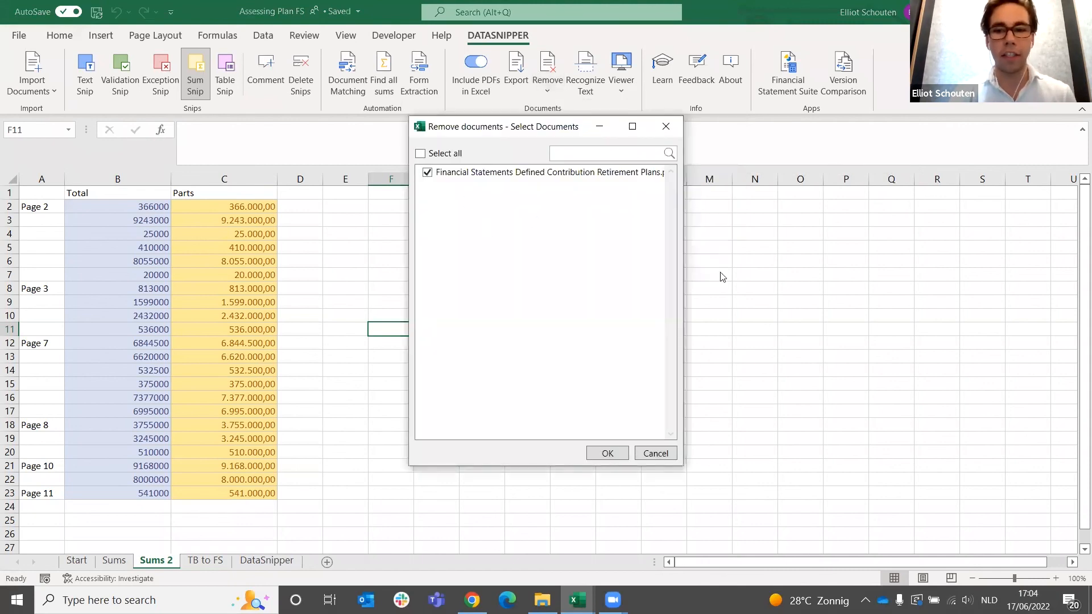
{"action": "left_click", "coordinate": [652, 453]}
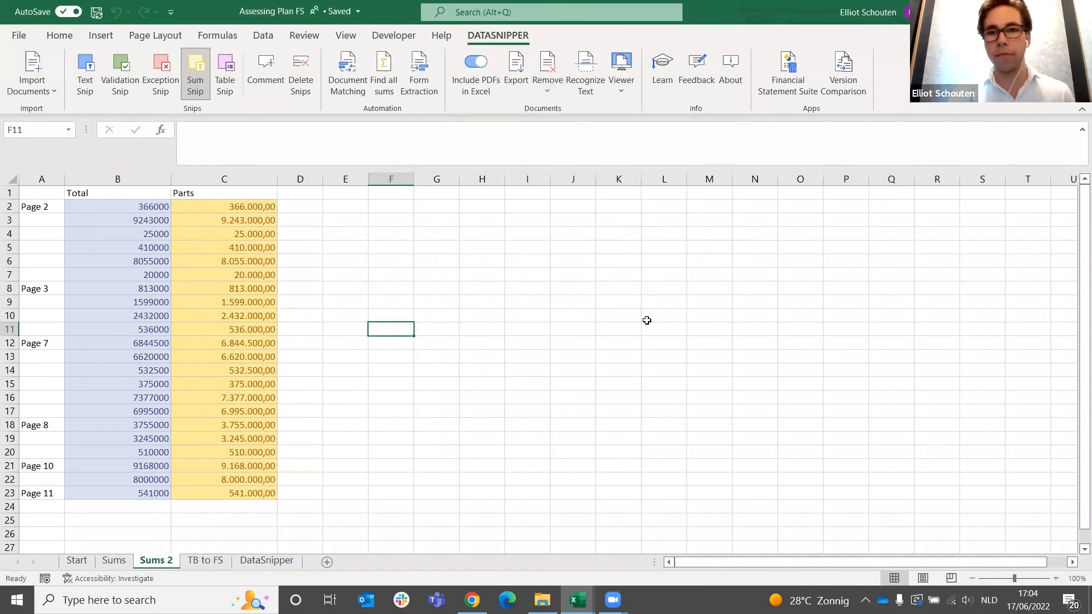
{"action": "left_click", "coordinate": [391, 209]}
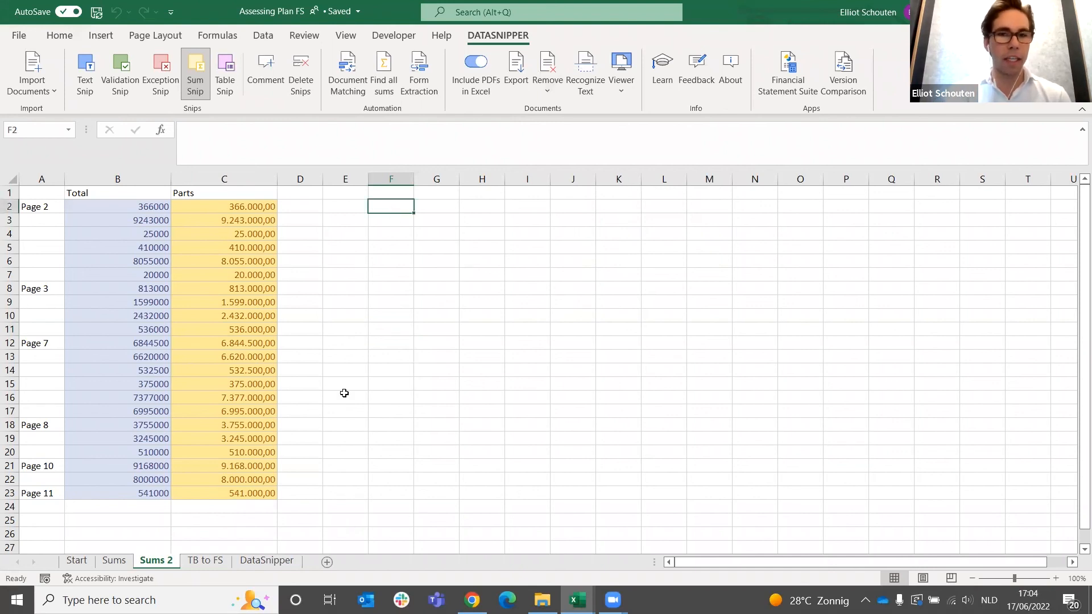
{"action": "left_click", "coordinate": [353, 205]}
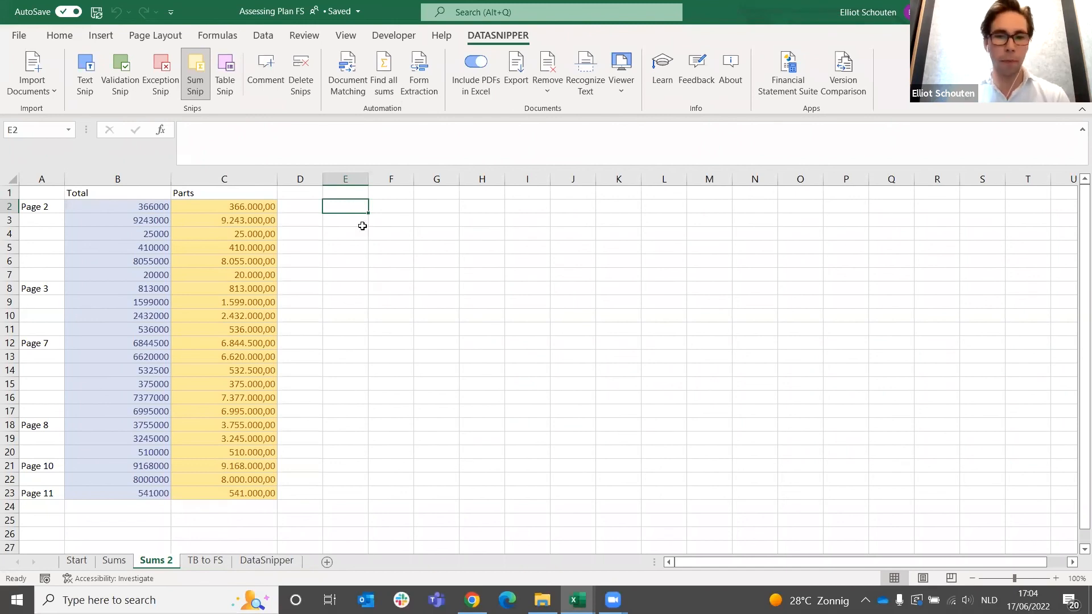
Step: Switch to the Menti presentation in Chrome and advance to the question on other EBP audit procedures for DataSnipper
{"action": "left_click", "coordinate": [472, 600]}
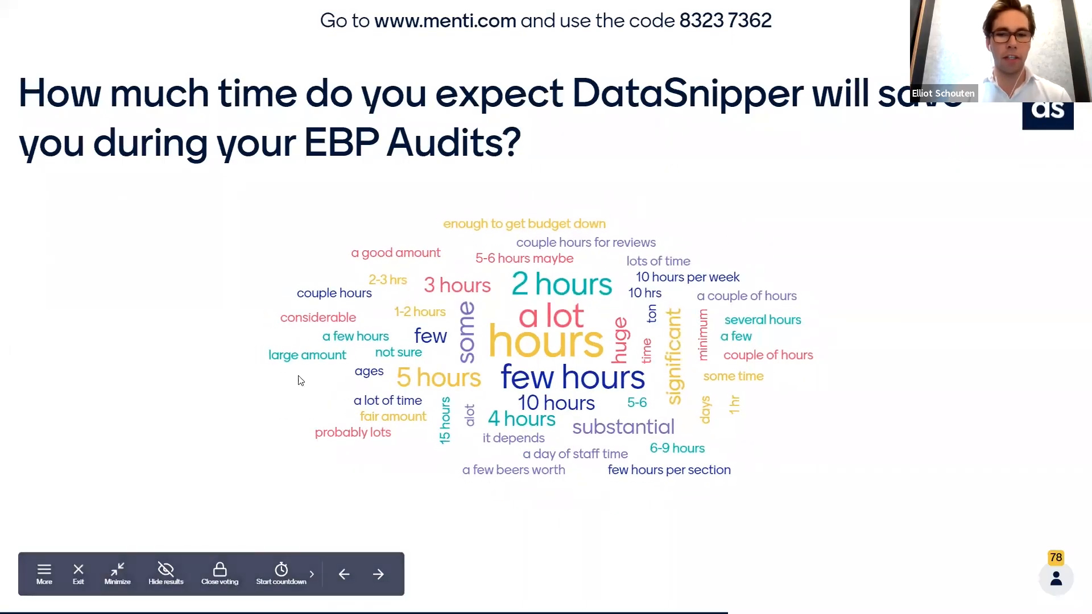
{"action": "left_click", "coordinate": [378, 575]}
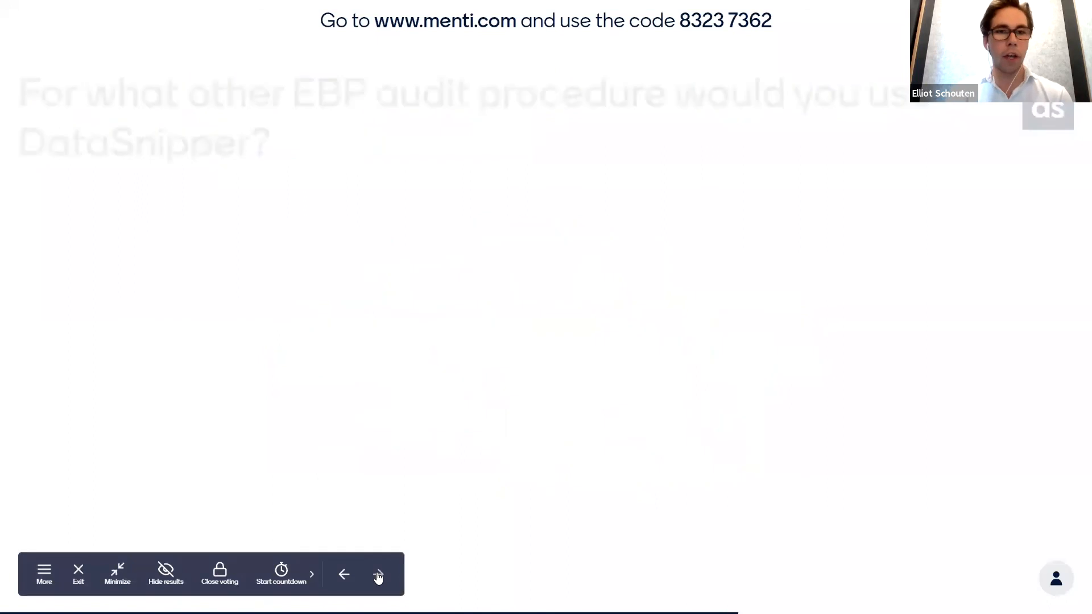